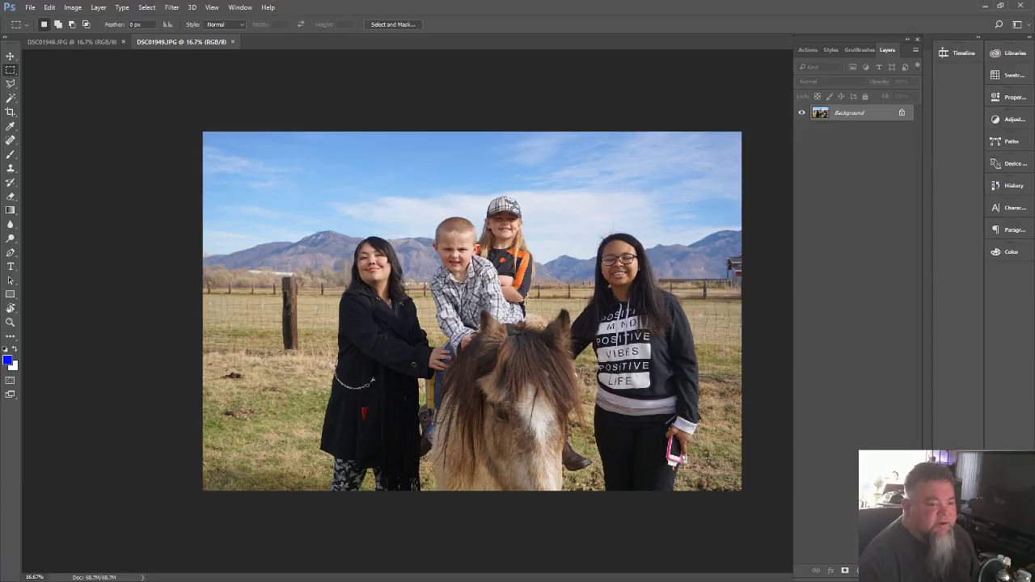
- Compare the empty field photo DSC01948.JPG with the group photo DSC01949.JPG and examine the people around the horse up close
{"action": "left_click", "coordinate": [77, 46]}
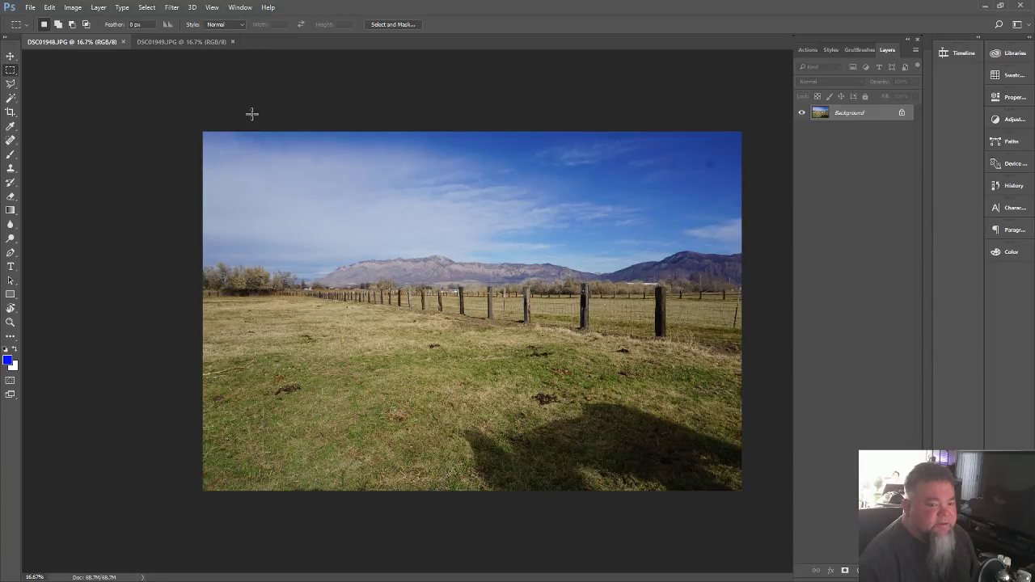
{"action": "left_click", "coordinate": [179, 43]}
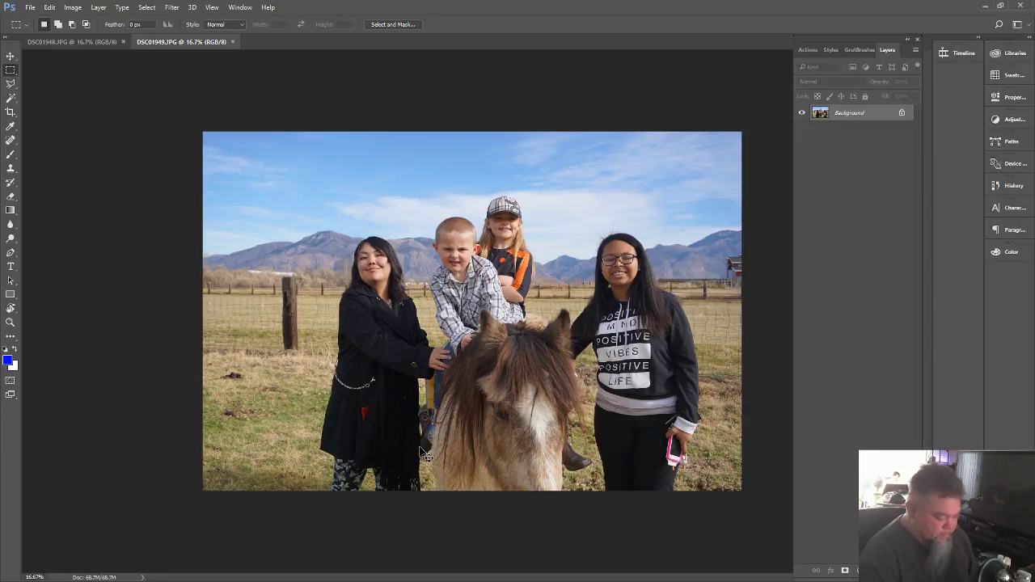
{"action": "key", "text": "ctrl+plus"}
{"action": "key", "text": "ctrl+plus"}
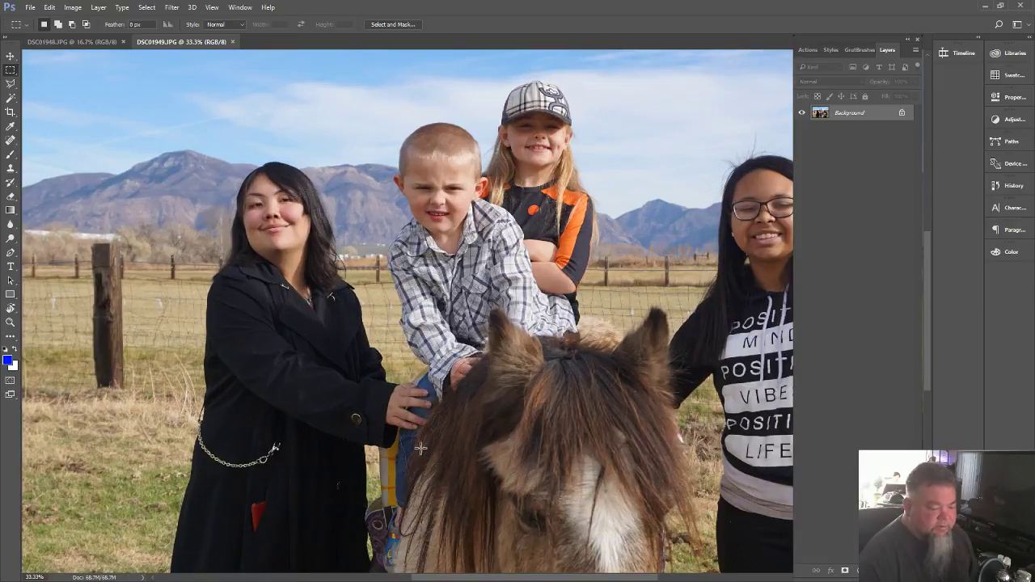
{"action": "scroll", "coordinate": [425, 432], "scroll_direction": "down", "scroll_amount": 3}
{"action": "scroll", "coordinate": [424, 430], "scroll_direction": "down", "scroll_amount": 1}
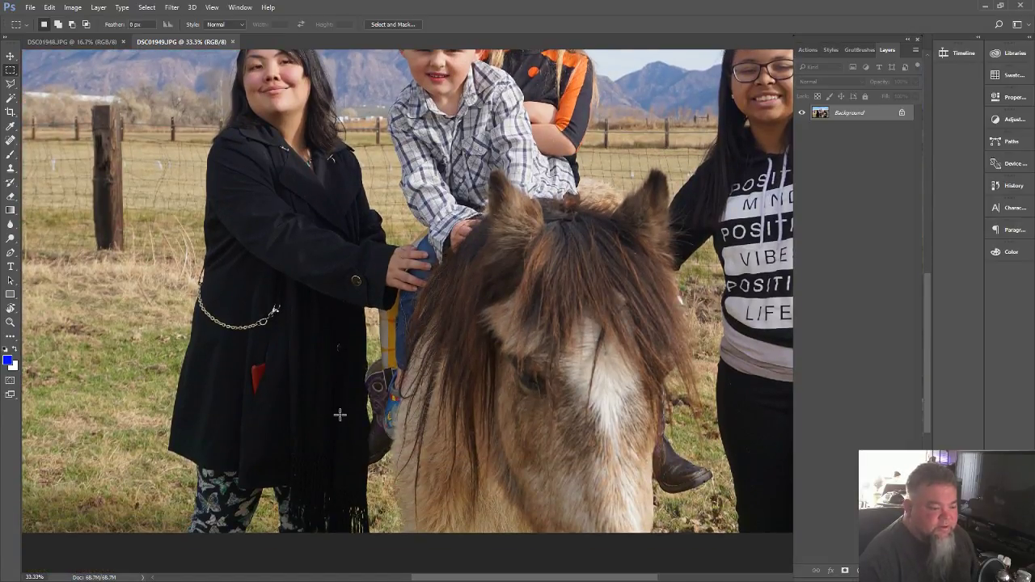
- Mark the woman's hand on the boy's leg with a rectangular selection and examine the group from heads to feet
{"action": "left_click_drag", "start_coordinate": [340, 414], "coordinate": [405, 471]}
{"action": "left_click_drag", "start_coordinate": [388, 246], "coordinate": [433, 317]}
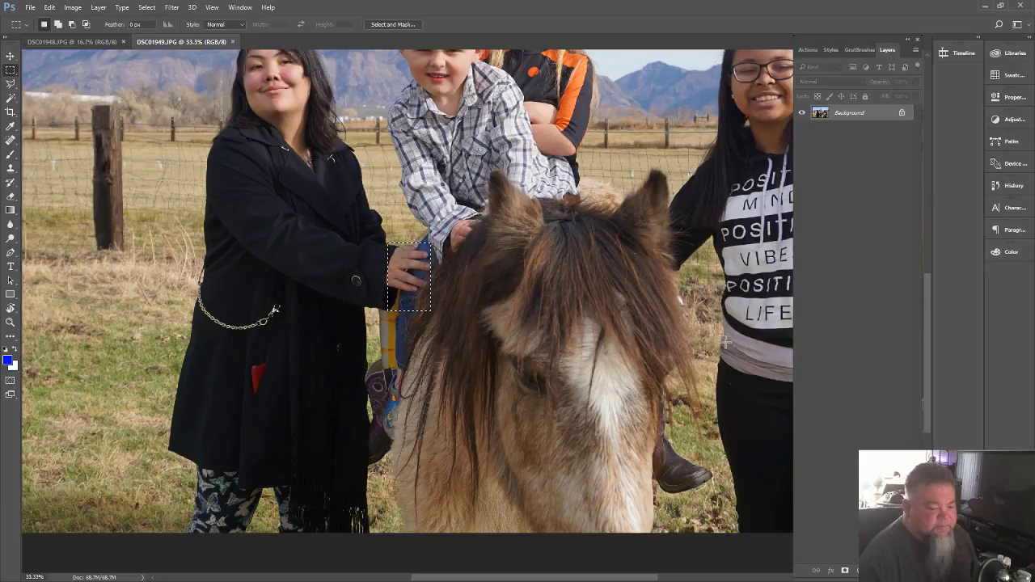
{"action": "scroll", "coordinate": [697, 330], "scroll_direction": "up", "scroll_amount": 3}
{"action": "scroll", "coordinate": [696, 331], "scroll_direction": "up", "scroll_amount": 3}
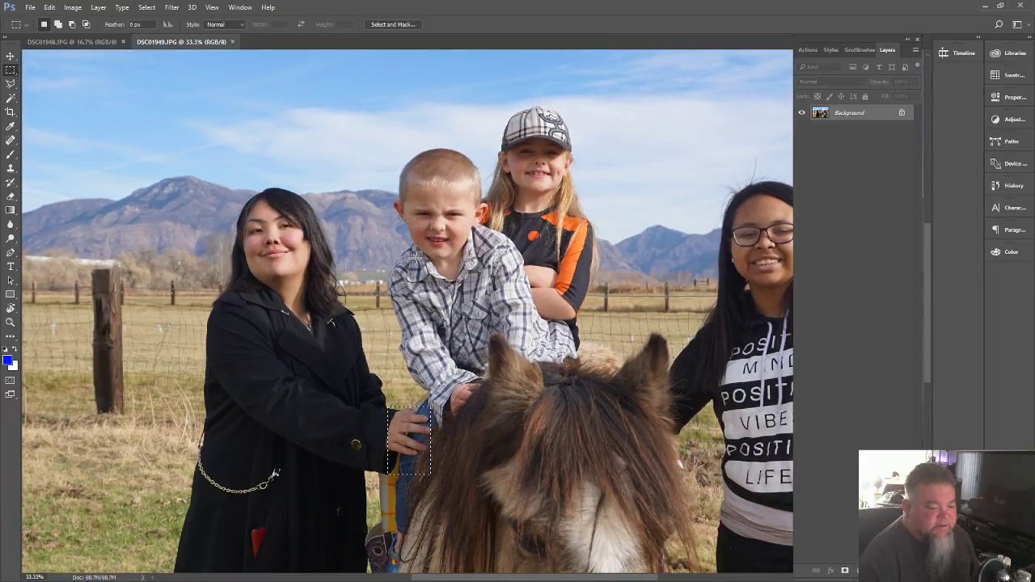
{"action": "scroll", "coordinate": [468, 403], "scroll_direction": "down", "scroll_amount": 5}
{"action": "scroll", "coordinate": [323, 232], "scroll_direction": "down", "scroll_amount": 2}
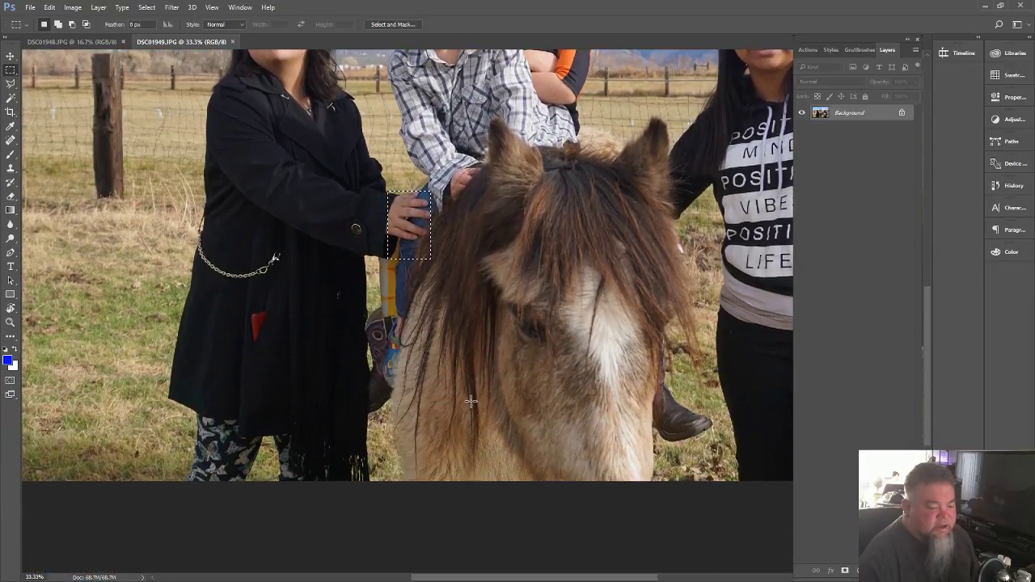
{"action": "scroll", "coordinate": [319, 235], "scroll_direction": "up", "scroll_amount": 4}
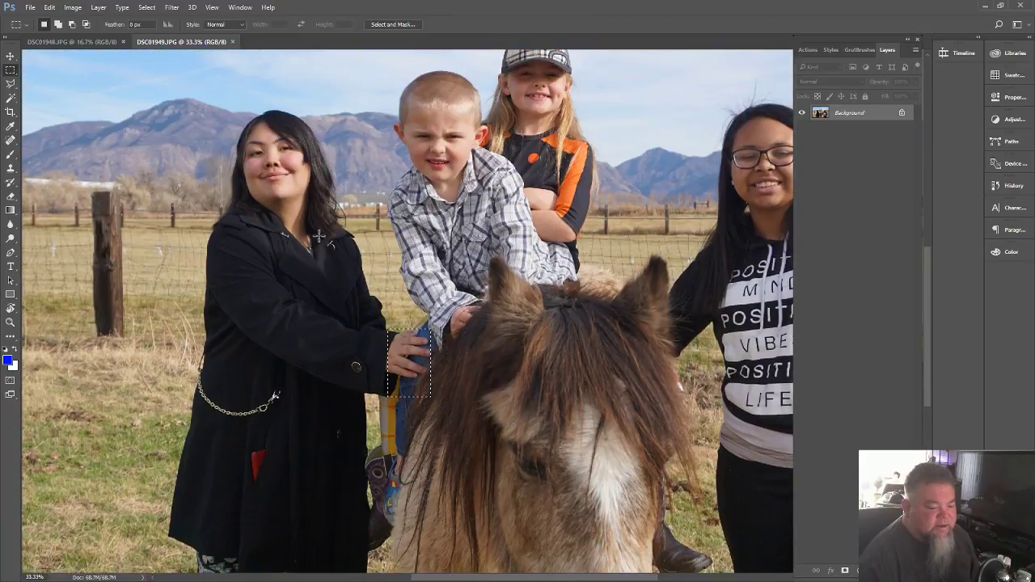
- Compare the group photo with the empty field photo again and outline the legs of the woman in the striped-print hoodie
{"action": "left_click", "coordinate": [69, 41]}
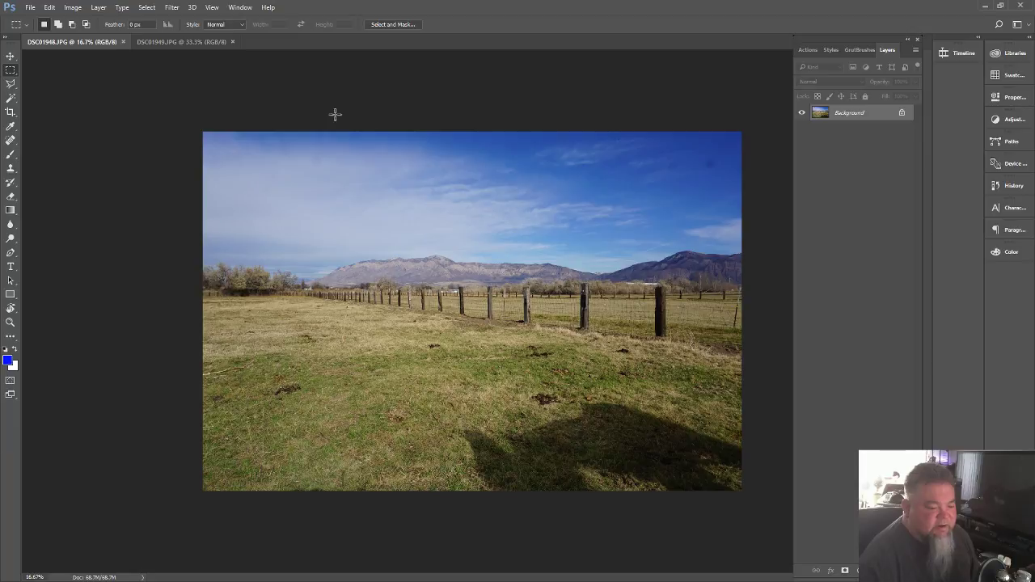
{"action": "left_click", "coordinate": [174, 39]}
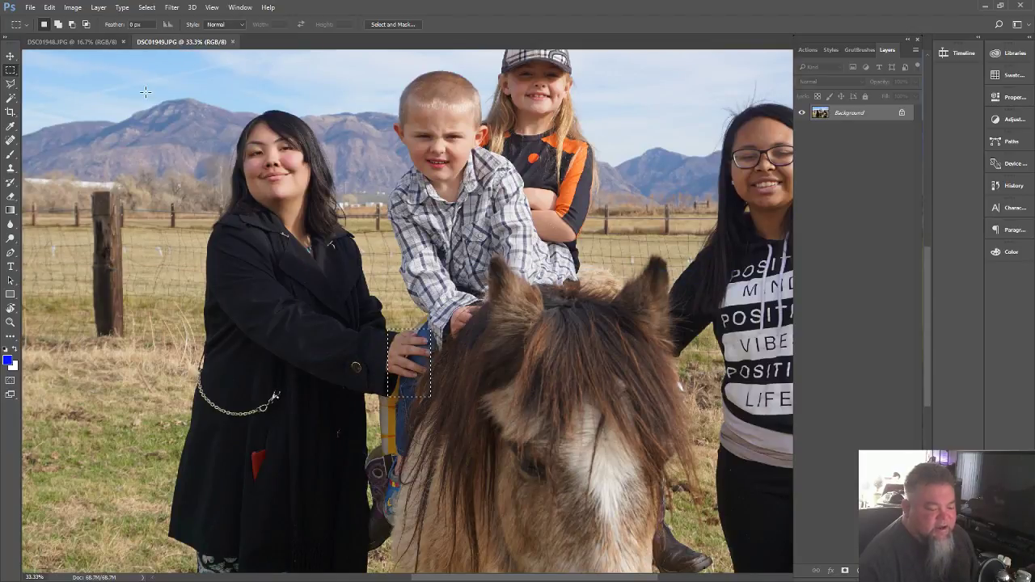
{"action": "key", "text": "ctrl+minus"}
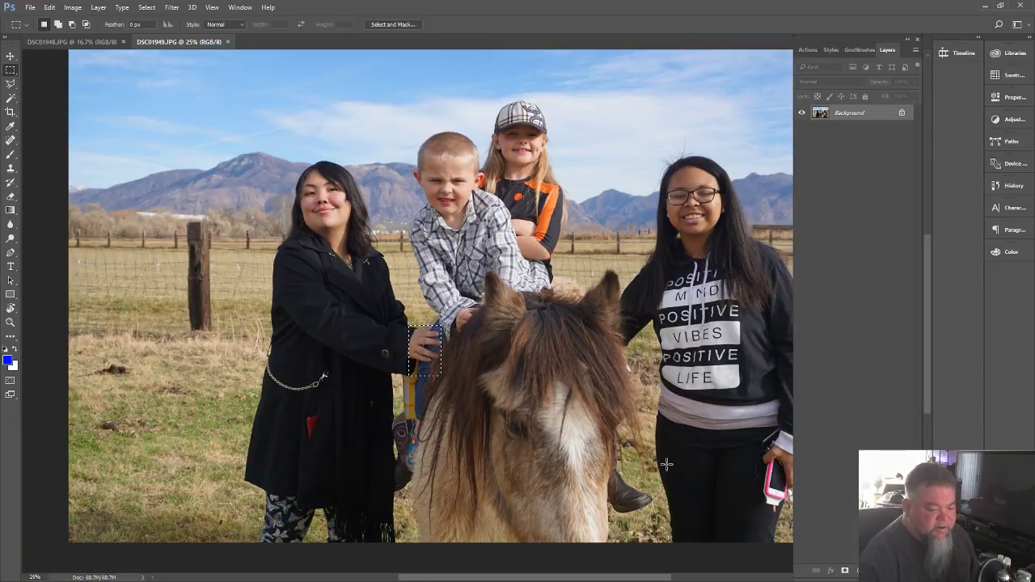
{"action": "left_click_drag", "start_coordinate": [666, 463], "coordinate": [771, 538]}
- Duplicate the Background layer of the empty field photo DSC01948.JPG and hide the original layer
{"action": "left_click", "coordinate": [91, 43]}
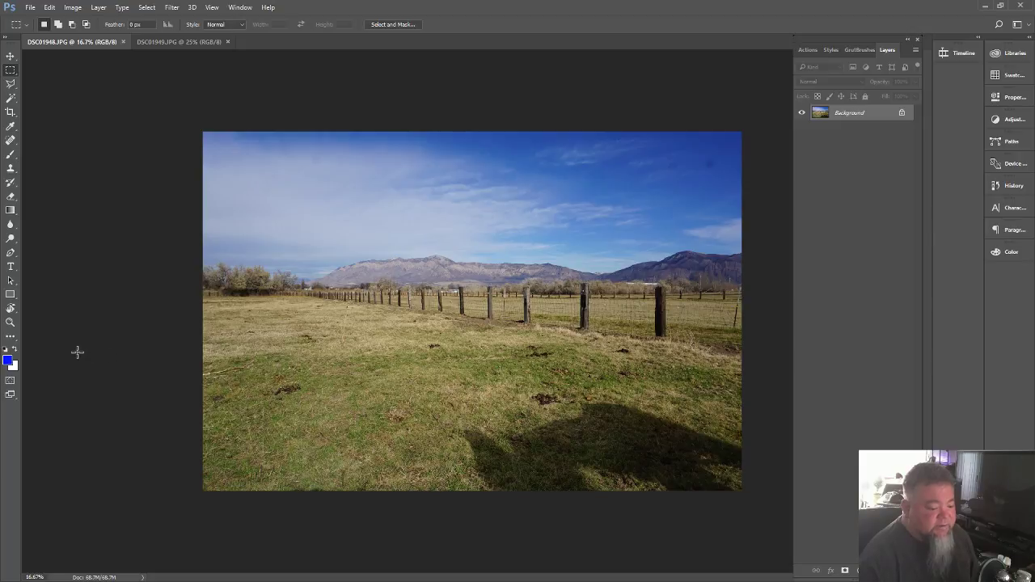
{"action": "left_click", "coordinate": [11, 322]}
{"action": "left_click", "coordinate": [526, 464]}
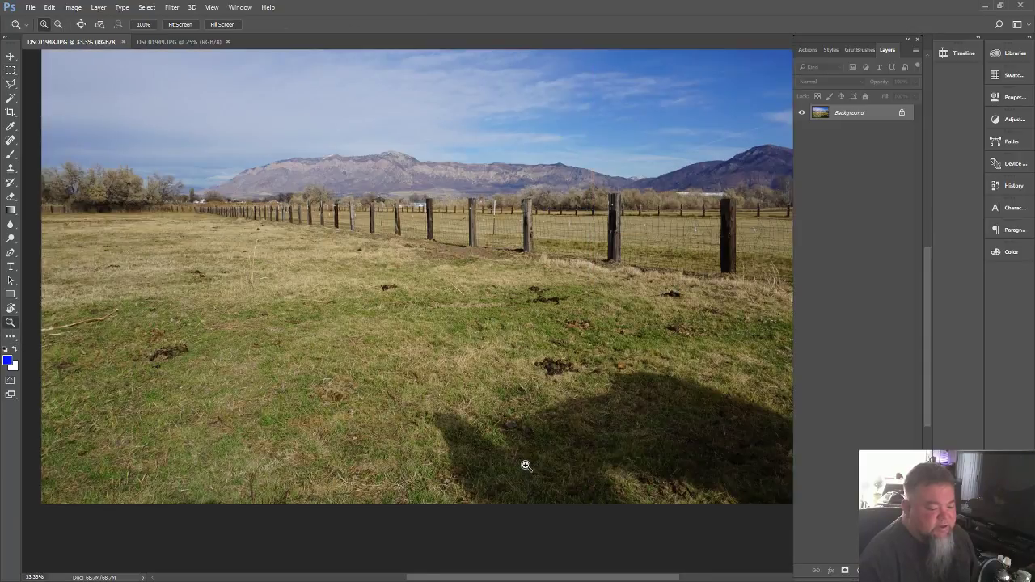
{"action": "left_click", "coordinate": [527, 464]}
{"action": "left_click", "coordinate": [526, 465]}
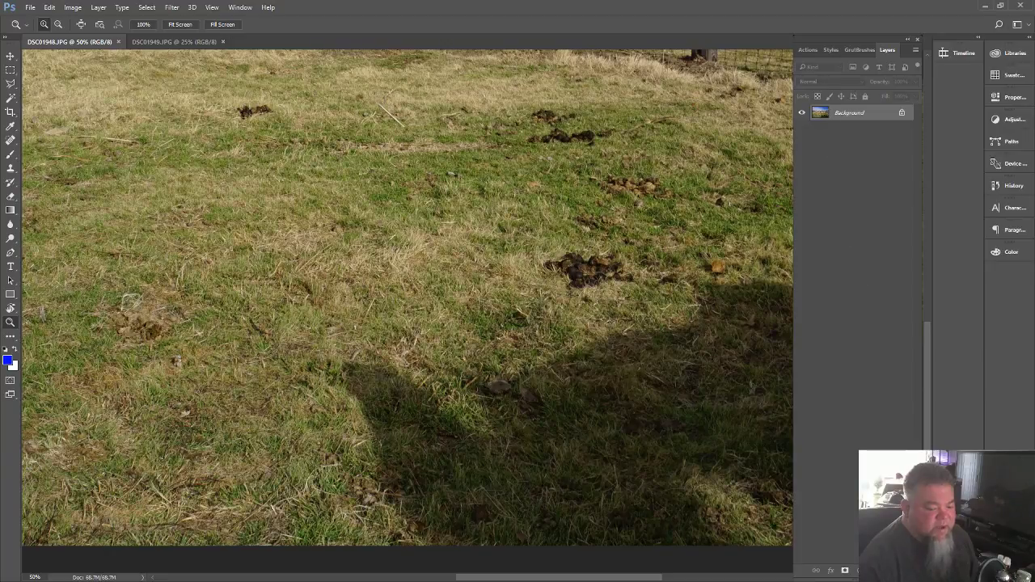
{"action": "left_click_drag", "start_coordinate": [822, 114], "coordinate": [888, 570]}
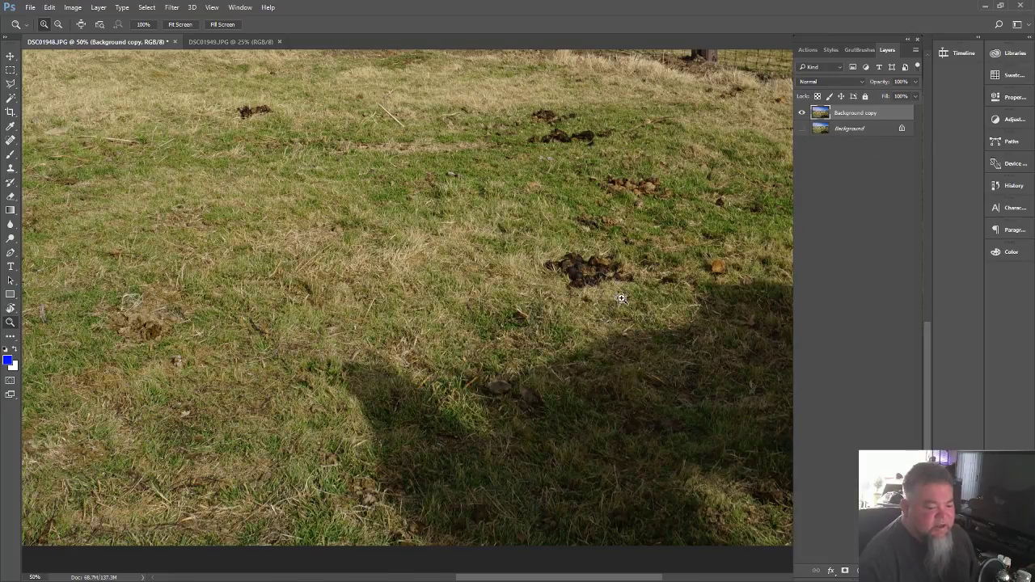
- Choose the Clone Stamp tool for the grass area and set its brush size to 100 px
{"action": "scroll", "coordinate": [621, 298], "scroll_direction": "up", "scroll_amount": 2}
{"action": "scroll", "coordinate": [621, 298], "scroll_direction": "up", "scroll_amount": 6}
{"action": "scroll", "coordinate": [624, 293], "scroll_direction": "down", "scroll_amount": 6}
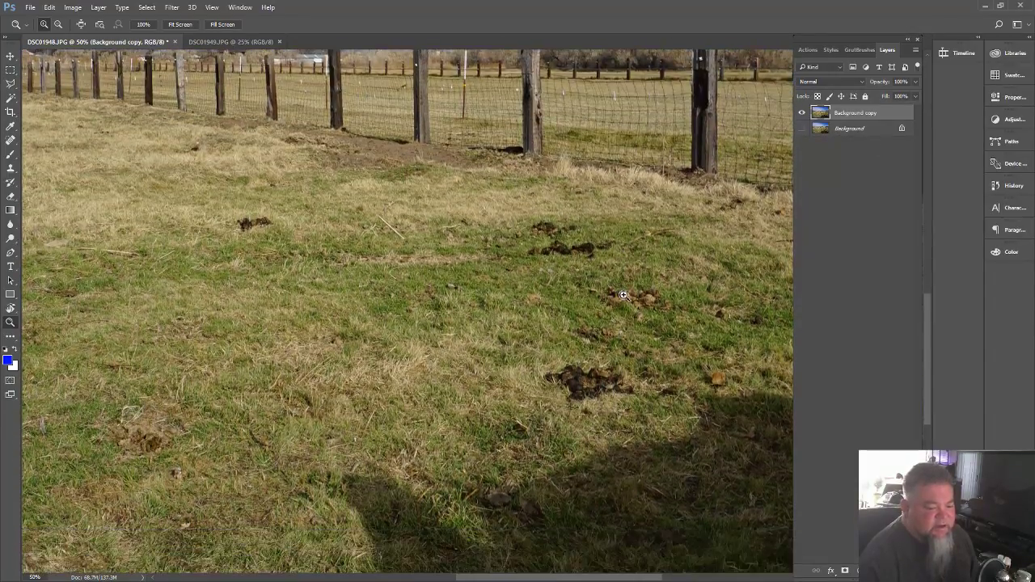
{"action": "scroll", "coordinate": [623, 293], "scroll_direction": "down", "scroll_amount": 1}
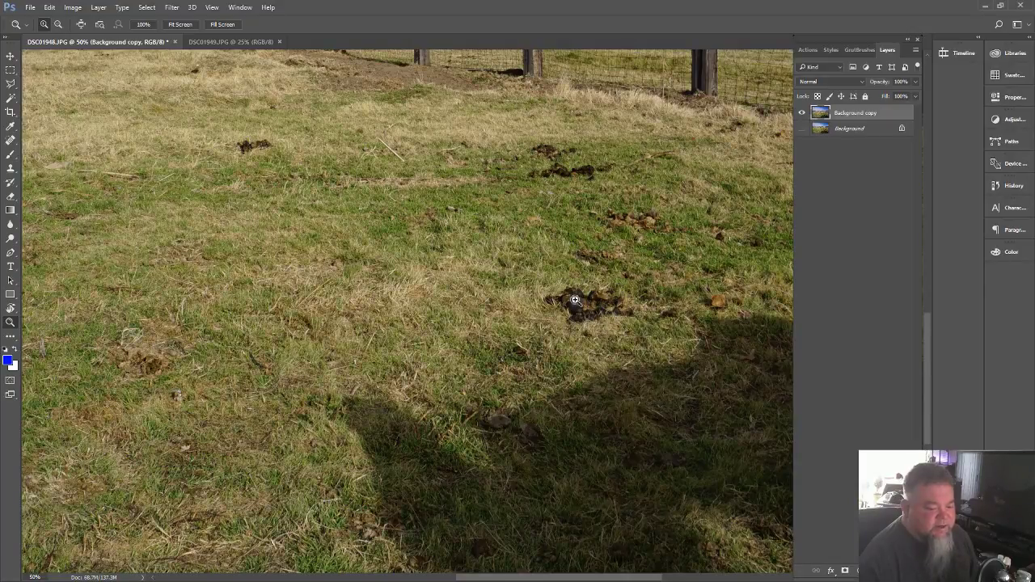
{"action": "left_click", "coordinate": [11, 171]}
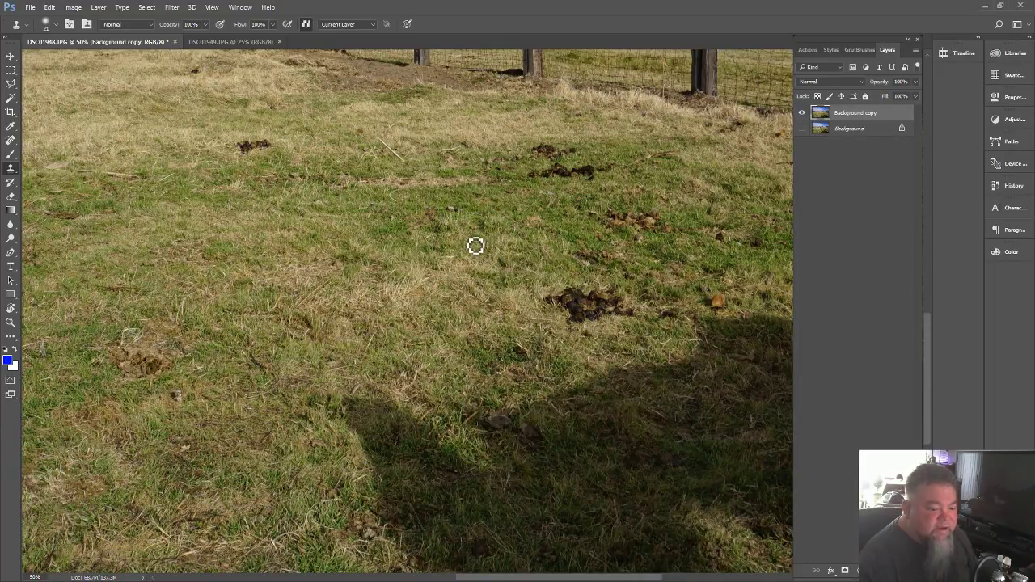
{"action": "key", "text": "bracketright"}
{"action": "key", "text": "bracketright"}
{"action": "key", "text": "bracketright"}
{"action": "key", "text": "bracketright"}
{"action": "key", "text": "bracketright"}
{"action": "key", "text": "bracketright"}
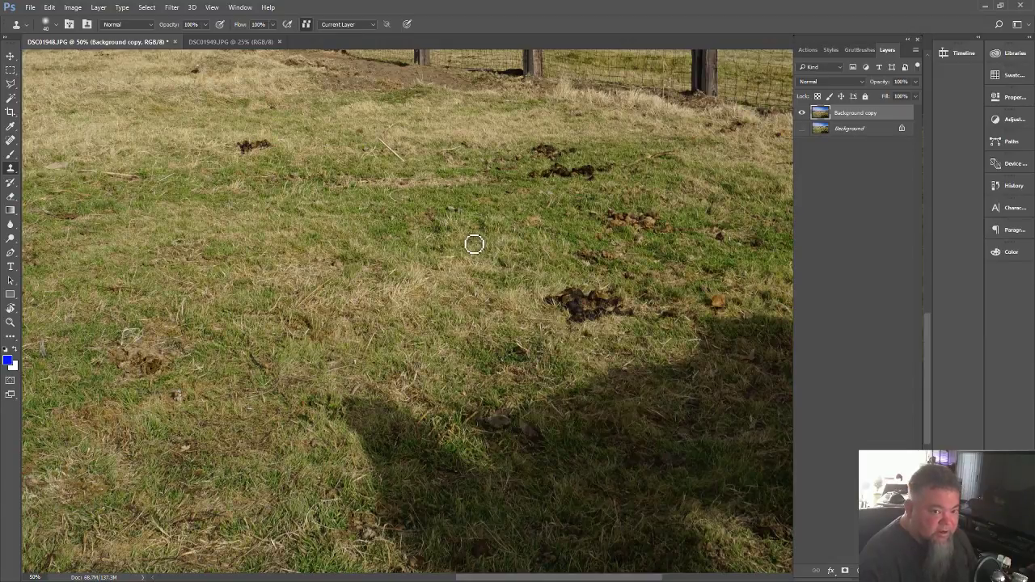
{"action": "key", "text": "bracketright"}
{"action": "key", "text": "bracketright"}
{"action": "key", "text": "bracketright"}
{"action": "key", "text": "bracketright"}
{"action": "key", "text": "bracketright"}
{"action": "key", "text": "bracketright"}
{"action": "key", "text": "bracketright"}
{"action": "key", "text": "bracketright"}
{"action": "key", "text": "bracketright"}
{"action": "key", "text": "bracketright"}
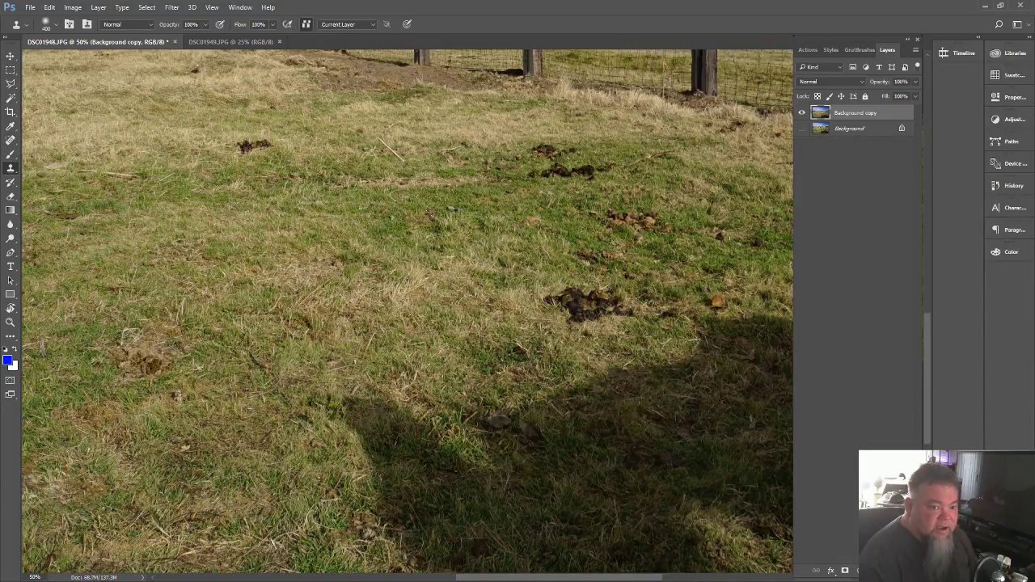
{"action": "key", "text": "bracketleft"}
{"action": "key", "text": "bracketleft"}
{"action": "key", "text": "bracketleft"}
{"action": "key", "text": "bracketleft"}
{"action": "key", "text": "bracketleft"}
{"action": "key", "text": "bracketleft"}
{"action": "key", "text": "bracketleft"}
{"action": "key", "text": "bracketleft"}
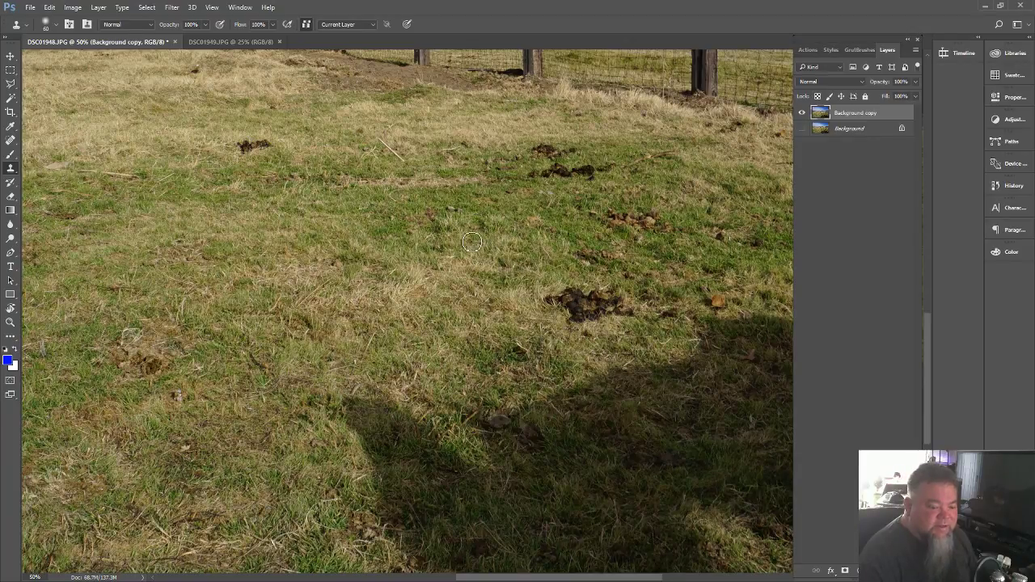
{"action": "key", "text": "bracketright"}
{"action": "key", "text": "bracketright"}
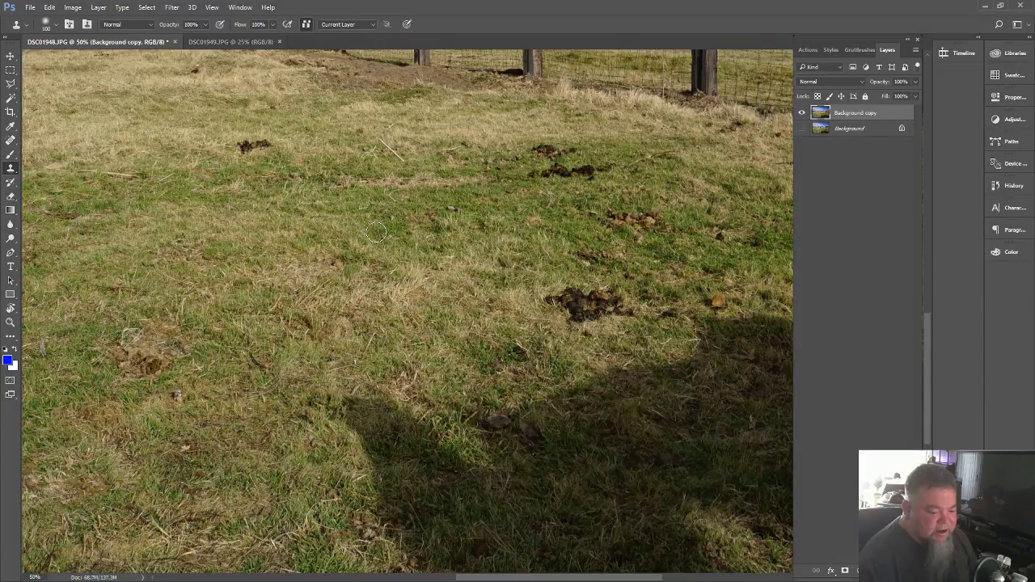
- Clone clean grass over the dark manure piles and brown patches scattered across the field
{"action": "mouse_move", "coordinate": [699, 334]}
{"action": "left_mouse_down"}
{"action": "mouse_move", "coordinate": [775, 340]}
{"action": "mouse_move", "coordinate": [730, 303]}
{"action": "mouse_move", "coordinate": [675, 317]}
{"action": "mouse_move", "coordinate": [613, 302]}
{"action": "mouse_move", "coordinate": [594, 309]}
{"action": "mouse_move", "coordinate": [574, 292]}
{"action": "mouse_move", "coordinate": [549, 297]}
{"action": "left_mouse_up"}
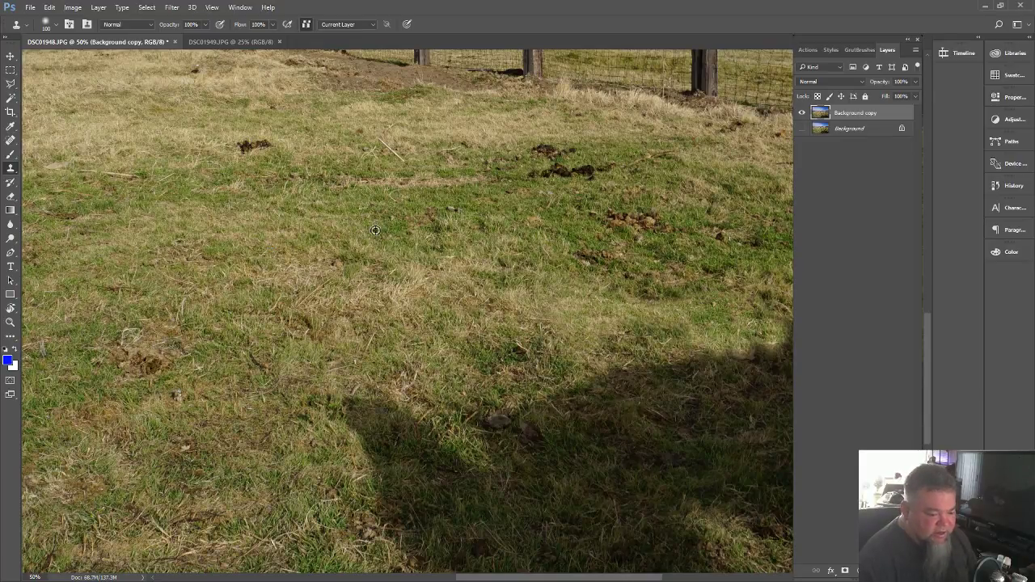
{"action": "left_click_drag", "start_coordinate": [577, 250], "coordinate": [600, 262]}
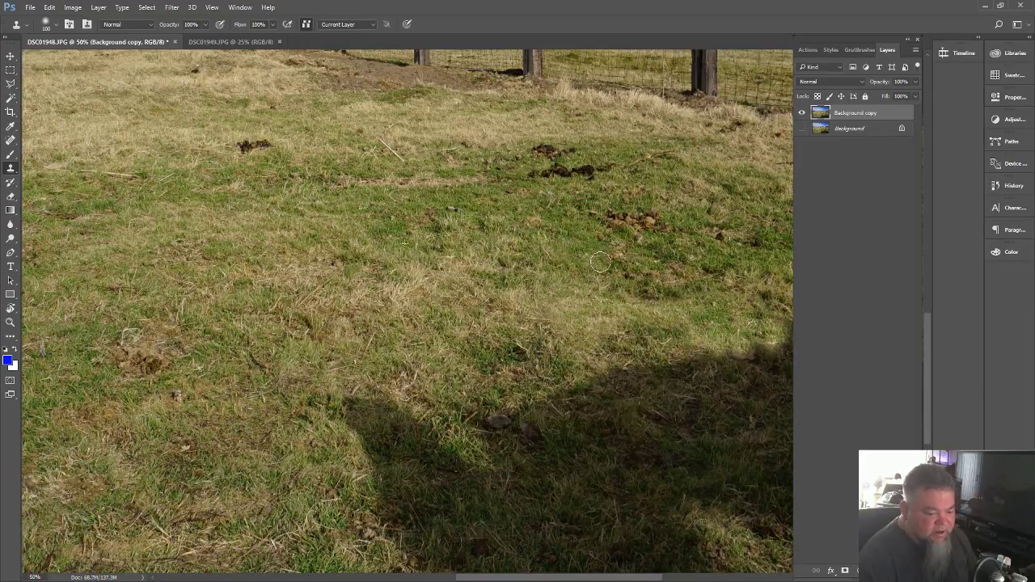
{"action": "left_click", "coordinate": [395, 215], "text": "alt"}
{"action": "mouse_move", "coordinate": [607, 224]}
{"action": "left_mouse_down"}
{"action": "mouse_move", "coordinate": [622, 216]}
{"action": "mouse_move", "coordinate": [731, 241]}
{"action": "left_mouse_up"}
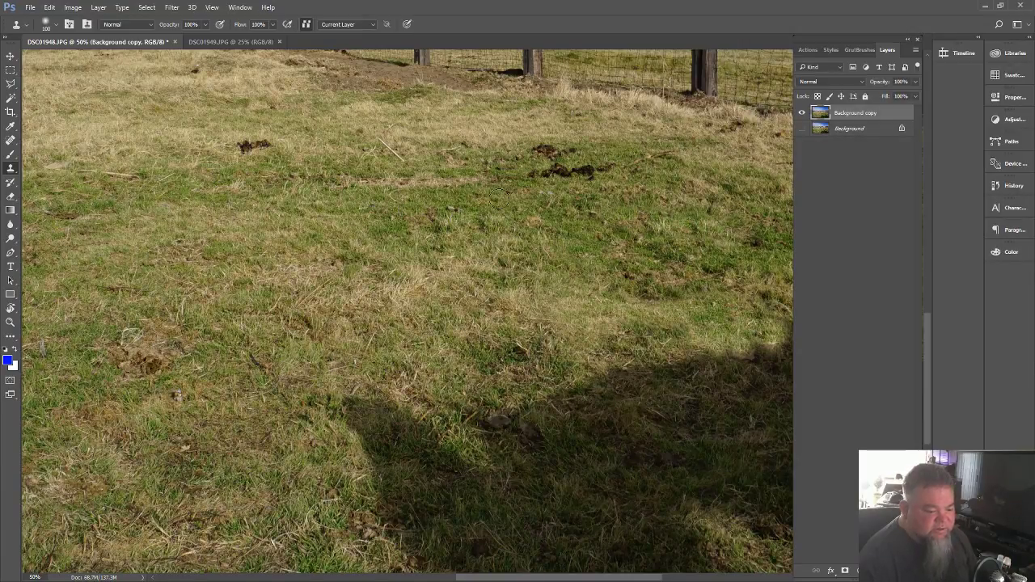
{"action": "mouse_move", "coordinate": [550, 179]}
{"action": "left_mouse_down"}
{"action": "mouse_move", "coordinate": [599, 177]}
{"action": "mouse_move", "coordinate": [582, 172]}
{"action": "mouse_move", "coordinate": [608, 166]}
{"action": "mouse_move", "coordinate": [535, 150]}
{"action": "left_mouse_up"}
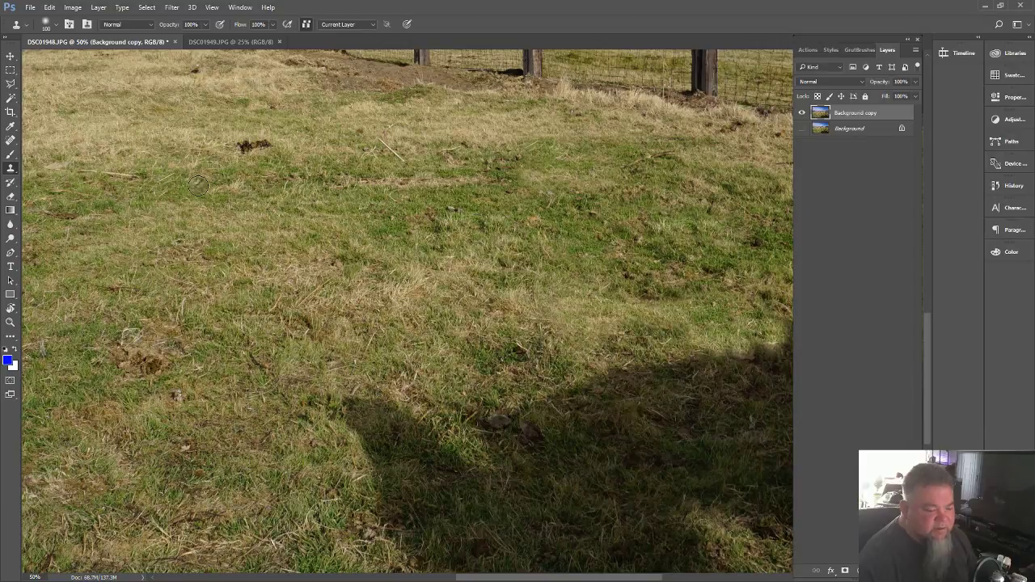
{"action": "left_click_drag", "start_coordinate": [227, 144], "coordinate": [244, 148]}
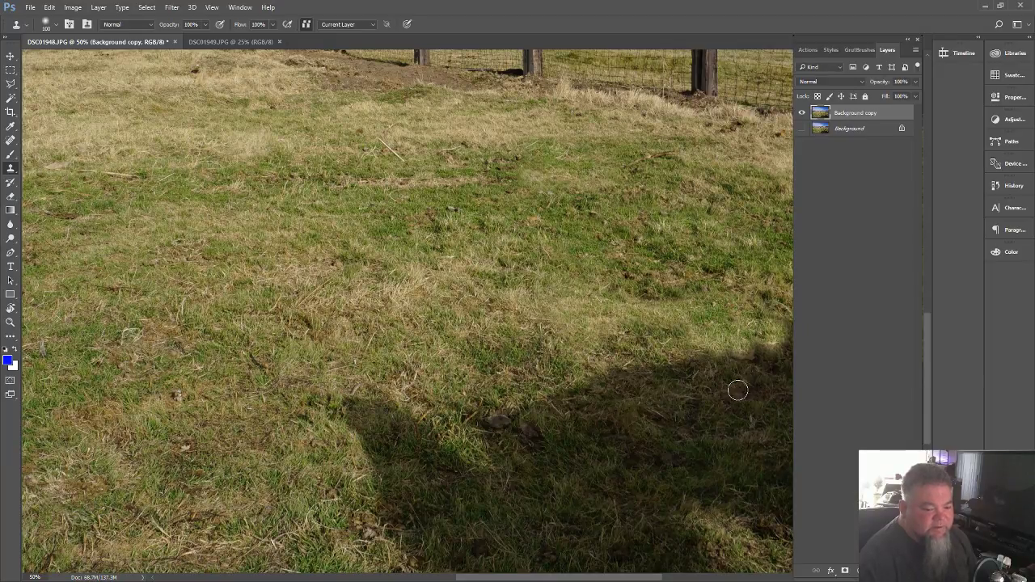
- Toggle the visibility of the Background copy layer to compare the retouched grass with the original
{"action": "left_click", "coordinate": [802, 113]}
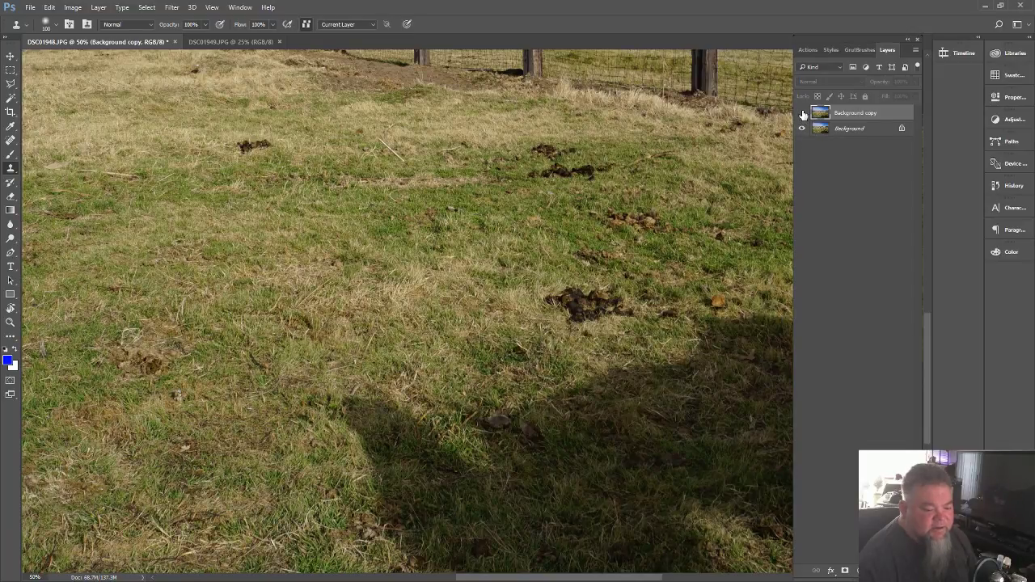
{"action": "left_click", "coordinate": [802, 113]}
{"action": "left_click", "coordinate": [802, 113]}
{"action": "left_click", "coordinate": [802, 114]}
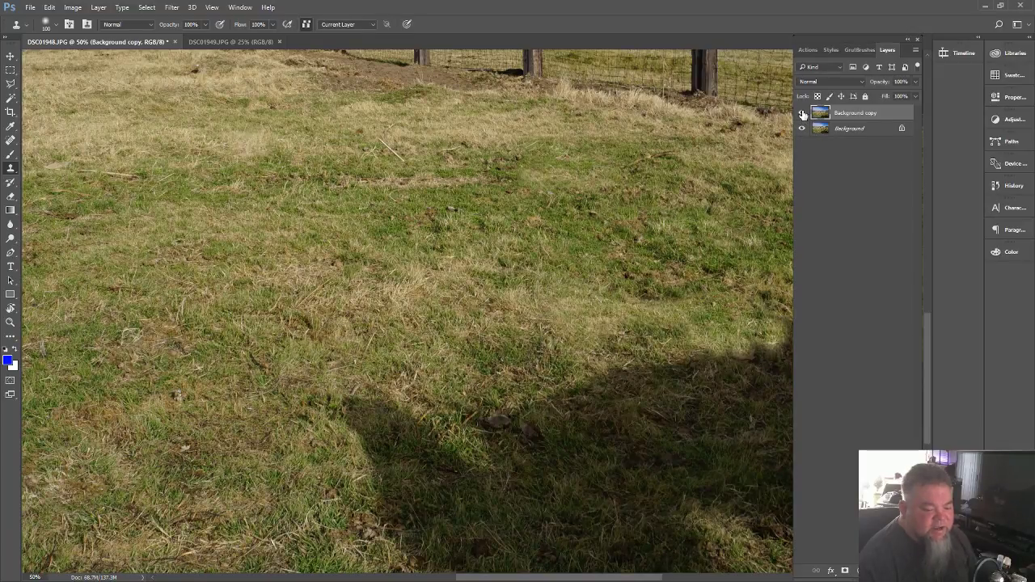
{"action": "left_click", "coordinate": [802, 113]}
{"action": "left_click", "coordinate": [802, 114]}
- Clone sunlit grass over the left part of the photographer's shadow in the foreground
{"action": "mouse_move", "coordinate": [333, 408]}
{"action": "left_mouse_down"}
{"action": "mouse_move", "coordinate": [383, 403]}
{"action": "mouse_move", "coordinate": [393, 406]}
{"action": "mouse_move", "coordinate": [364, 413]}
{"action": "mouse_move", "coordinate": [387, 413]}
{"action": "mouse_move", "coordinate": [357, 419]}
{"action": "mouse_move", "coordinate": [413, 415]}
{"action": "mouse_move", "coordinate": [424, 430]}
{"action": "mouse_move", "coordinate": [364, 437]}
{"action": "mouse_move", "coordinate": [377, 451]}
{"action": "mouse_move", "coordinate": [434, 454]}
{"action": "mouse_move", "coordinate": [376, 449]}
{"action": "mouse_move", "coordinate": [432, 456]}
{"action": "mouse_move", "coordinate": [463, 486]}
{"action": "mouse_move", "coordinate": [445, 455]}
{"action": "mouse_move", "coordinate": [487, 503]}
{"action": "mouse_move", "coordinate": [444, 491]}
{"action": "mouse_move", "coordinate": [420, 468]}
{"action": "mouse_move", "coordinate": [449, 506]}
{"action": "left_mouse_up"}
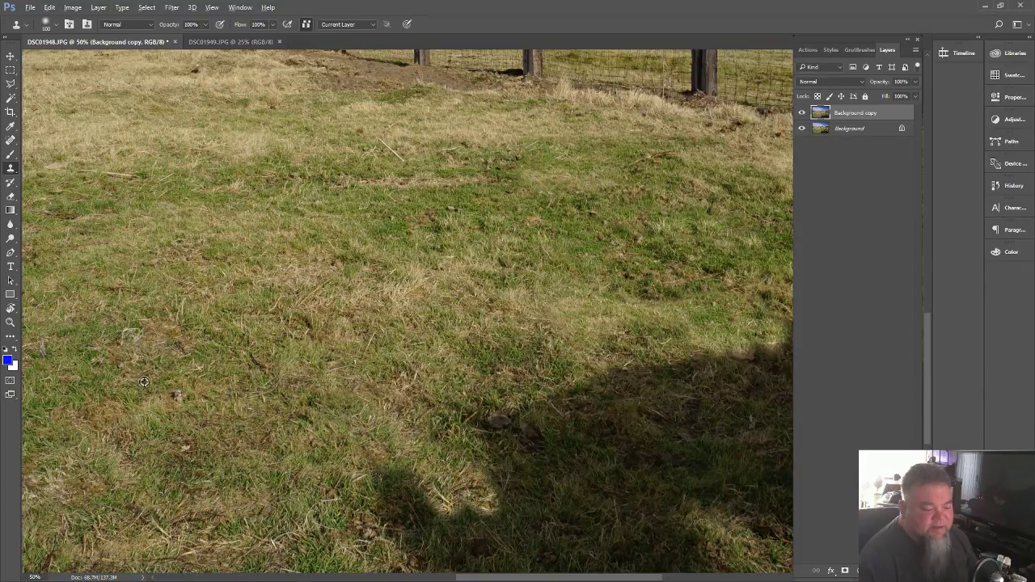
{"action": "mouse_move", "coordinate": [411, 455]}
{"action": "left_mouse_down"}
{"action": "mouse_move", "coordinate": [481, 498]}
{"action": "mouse_move", "coordinate": [473, 482]}
{"action": "mouse_move", "coordinate": [479, 512]}
{"action": "mouse_move", "coordinate": [447, 513]}
{"action": "mouse_move", "coordinate": [423, 483]}
{"action": "mouse_move", "coordinate": [404, 492]}
{"action": "mouse_move", "coordinate": [387, 475]}
{"action": "mouse_move", "coordinate": [407, 499]}
{"action": "mouse_move", "coordinate": [395, 520]}
{"action": "mouse_move", "coordinate": [389, 516]}
{"action": "mouse_move", "coordinate": [414, 517]}
{"action": "mouse_move", "coordinate": [241, 467]}
{"action": "mouse_move", "coordinate": [272, 489]}
{"action": "mouse_move", "coordinate": [360, 495]}
{"action": "mouse_move", "coordinate": [351, 515]}
{"action": "mouse_move", "coordinate": [360, 506]}
{"action": "mouse_move", "coordinate": [358, 527]}
{"action": "mouse_move", "coordinate": [376, 530]}
{"action": "mouse_move", "coordinate": [363, 517]}
{"action": "mouse_move", "coordinate": [424, 498]}
{"action": "mouse_move", "coordinate": [261, 446]}
{"action": "mouse_move", "coordinate": [405, 483]}
{"action": "mouse_move", "coordinate": [419, 526]}
{"action": "mouse_move", "coordinate": [398, 540]}
{"action": "mouse_move", "coordinate": [422, 552]}
{"action": "mouse_move", "coordinate": [418, 562]}
{"action": "mouse_move", "coordinate": [436, 528]}
{"action": "mouse_move", "coordinate": [450, 567]}
{"action": "mouse_move", "coordinate": [456, 544]}
{"action": "mouse_move", "coordinate": [486, 573]}
{"action": "left_mouse_up"}
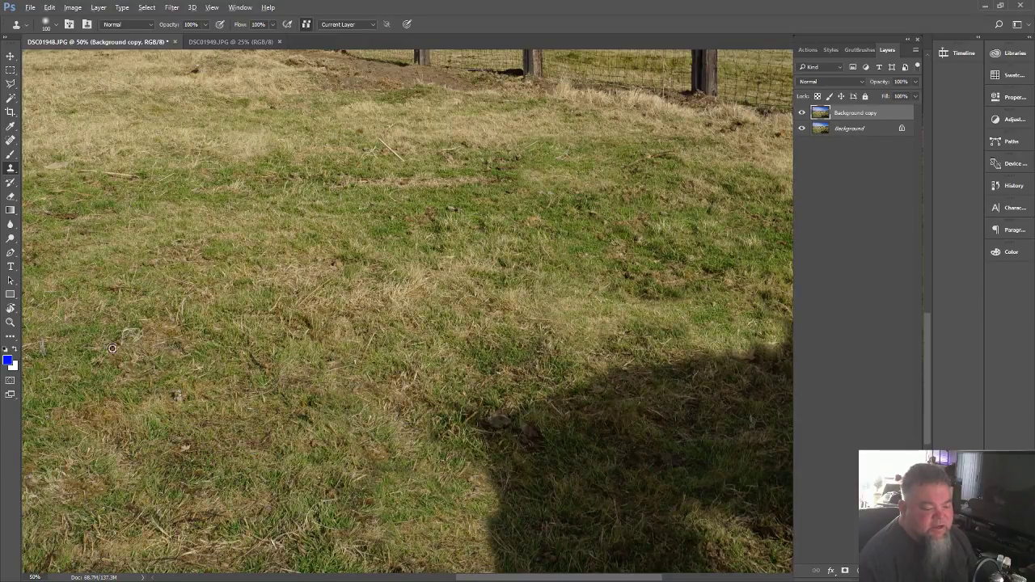
{"action": "mouse_move", "coordinate": [485, 521]}
{"action": "left_mouse_down"}
{"action": "mouse_move", "coordinate": [503, 564]}
{"action": "mouse_move", "coordinate": [489, 501]}
{"action": "mouse_move", "coordinate": [520, 563]}
{"action": "mouse_move", "coordinate": [525, 553]}
{"action": "mouse_move", "coordinate": [613, 565]}
{"action": "mouse_move", "coordinate": [526, 537]}
{"action": "mouse_move", "coordinate": [503, 488]}
{"action": "left_mouse_up"}
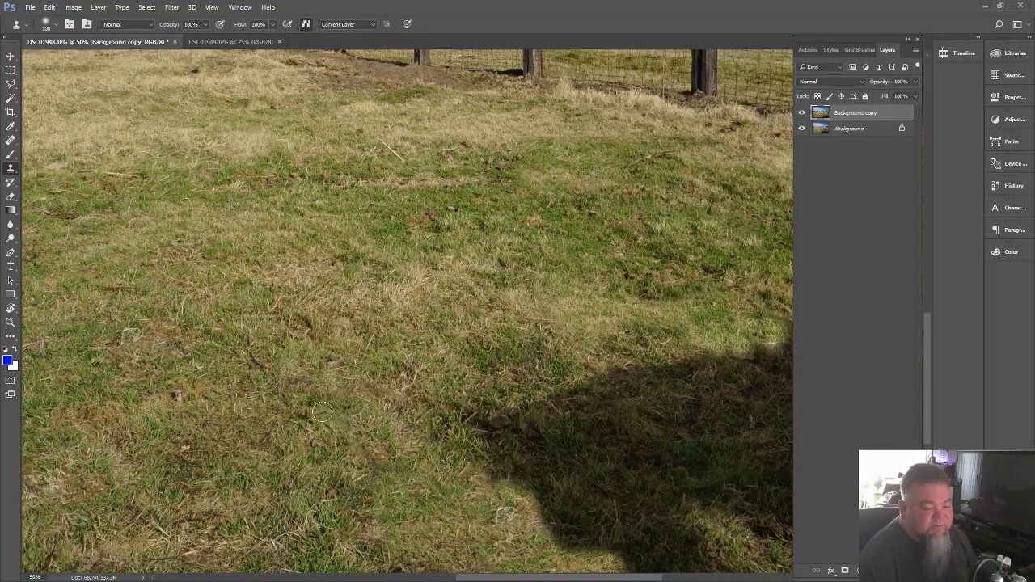
- Sample sunlit grass in the left foreground and clone it over the rest of the shadow up to its right end
{"action": "left_click", "coordinate": [154, 403], "text": "alt"}
{"action": "mouse_move", "coordinate": [473, 408]}
{"action": "left_mouse_down"}
{"action": "mouse_move", "coordinate": [479, 450]}
{"action": "mouse_move", "coordinate": [490, 421]}
{"action": "mouse_move", "coordinate": [510, 428]}
{"action": "mouse_move", "coordinate": [506, 482]}
{"action": "mouse_move", "coordinate": [535, 473]}
{"action": "mouse_move", "coordinate": [552, 532]}
{"action": "mouse_move", "coordinate": [586, 542]}
{"action": "mouse_move", "coordinate": [582, 528]}
{"action": "mouse_move", "coordinate": [596, 550]}
{"action": "mouse_move", "coordinate": [568, 545]}
{"action": "mouse_move", "coordinate": [669, 539]}
{"action": "mouse_move", "coordinate": [616, 546]}
{"action": "mouse_move", "coordinate": [701, 550]}
{"action": "mouse_move", "coordinate": [641, 566]}
{"action": "mouse_move", "coordinate": [702, 568]}
{"action": "mouse_move", "coordinate": [612, 564]}
{"action": "mouse_move", "coordinate": [716, 563]}
{"action": "left_mouse_up"}
{"action": "mouse_move", "coordinate": [617, 538]}
{"action": "left_mouse_down"}
{"action": "mouse_move", "coordinate": [737, 529]}
{"action": "mouse_move", "coordinate": [622, 521]}
{"action": "mouse_move", "coordinate": [722, 515]}
{"action": "mouse_move", "coordinate": [580, 512]}
{"action": "mouse_move", "coordinate": [702, 500]}
{"action": "mouse_move", "coordinate": [575, 502]}
{"action": "mouse_move", "coordinate": [654, 495]}
{"action": "mouse_move", "coordinate": [550, 485]}
{"action": "mouse_move", "coordinate": [697, 475]}
{"action": "mouse_move", "coordinate": [570, 461]}
{"action": "mouse_move", "coordinate": [641, 458]}
{"action": "mouse_move", "coordinate": [531, 469]}
{"action": "mouse_move", "coordinate": [670, 458]}
{"action": "mouse_move", "coordinate": [547, 447]}
{"action": "mouse_move", "coordinate": [662, 432]}
{"action": "mouse_move", "coordinate": [528, 438]}
{"action": "mouse_move", "coordinate": [625, 417]}
{"action": "mouse_move", "coordinate": [514, 421]}
{"action": "mouse_move", "coordinate": [589, 408]}
{"action": "mouse_move", "coordinate": [546, 396]}
{"action": "mouse_move", "coordinate": [637, 375]}
{"action": "mouse_move", "coordinate": [550, 385]}
{"action": "mouse_move", "coordinate": [657, 372]}
{"action": "mouse_move", "coordinate": [514, 389]}
{"action": "mouse_move", "coordinate": [499, 406]}
{"action": "mouse_move", "coordinate": [538, 387]}
{"action": "left_mouse_up"}
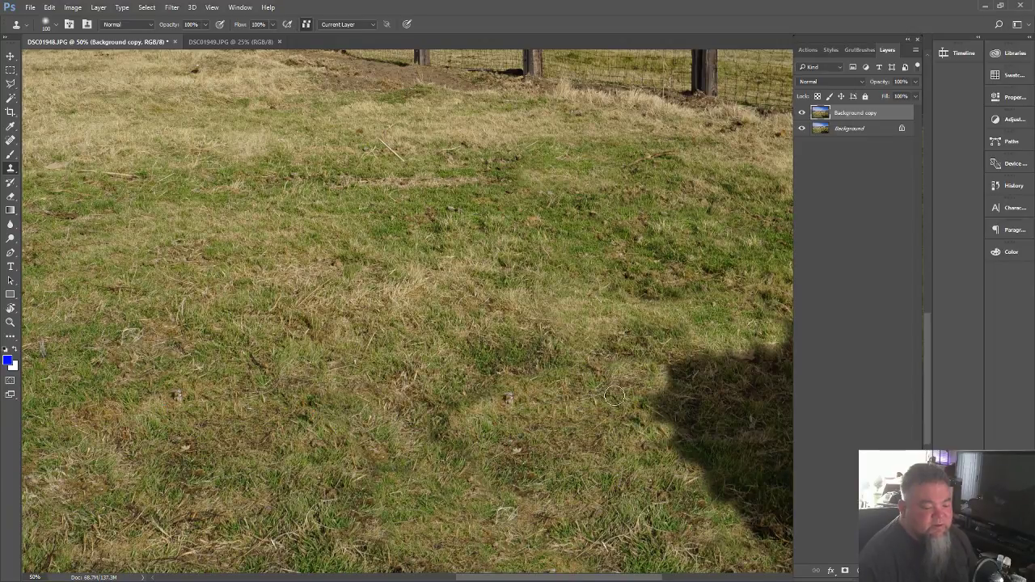
{"action": "mouse_move", "coordinate": [639, 396]}
{"action": "left_mouse_down"}
{"action": "mouse_move", "coordinate": [706, 354]}
{"action": "mouse_move", "coordinate": [666, 358]}
{"action": "mouse_move", "coordinate": [683, 375]}
{"action": "mouse_move", "coordinate": [665, 405]}
{"action": "mouse_move", "coordinate": [682, 420]}
{"action": "mouse_move", "coordinate": [672, 427]}
{"action": "mouse_move", "coordinate": [699, 453]}
{"action": "mouse_move", "coordinate": [673, 463]}
{"action": "mouse_move", "coordinate": [721, 463]}
{"action": "mouse_move", "coordinate": [763, 515]}
{"action": "mouse_move", "coordinate": [786, 525]}
{"action": "left_mouse_up"}
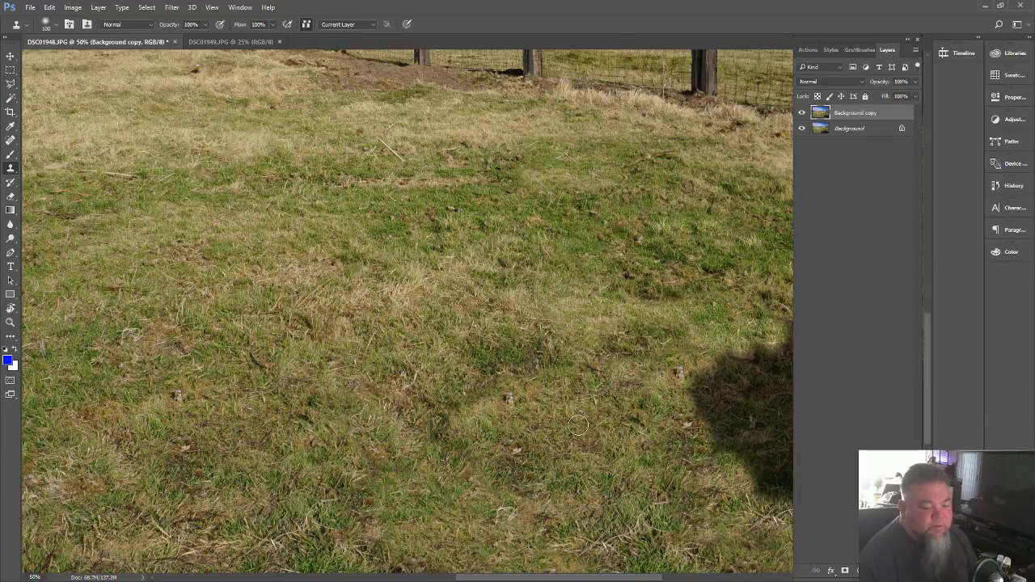
{"action": "mouse_move", "coordinate": [664, 377]}
{"action": "left_mouse_down"}
{"action": "mouse_move", "coordinate": [717, 365]}
{"action": "mouse_move", "coordinate": [700, 388]}
{"action": "mouse_move", "coordinate": [720, 441]}
{"action": "mouse_move", "coordinate": [752, 456]}
{"action": "mouse_move", "coordinate": [776, 501]}
{"action": "mouse_move", "coordinate": [777, 459]}
{"action": "mouse_move", "coordinate": [799, 437]}
{"action": "mouse_move", "coordinate": [762, 424]}
{"action": "mouse_move", "coordinate": [716, 376]}
{"action": "mouse_move", "coordinate": [788, 348]}
{"action": "mouse_move", "coordinate": [802, 324]}
{"action": "left_mouse_up"}
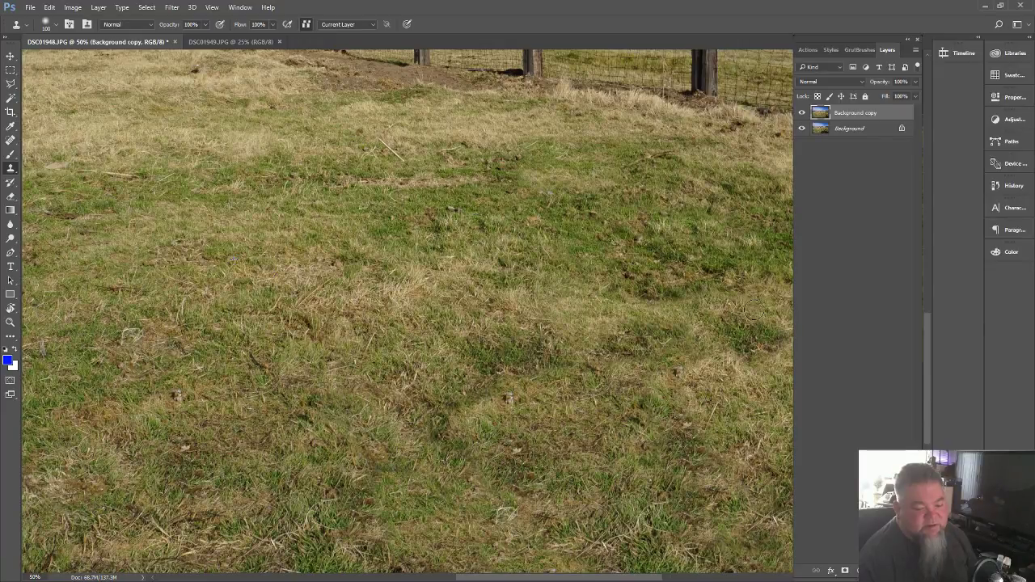
- Clone sunlit grass over the last dark patch near the shadow's upper right part and compare it with the original by toggling Background copy
{"action": "mouse_move", "coordinate": [767, 329]}
{"action": "left_mouse_down"}
{"action": "mouse_move", "coordinate": [745, 346]}
{"action": "mouse_move", "coordinate": [727, 333]}
{"action": "mouse_move", "coordinate": [776, 358]}
{"action": "mouse_move", "coordinate": [759, 346]}
{"action": "left_mouse_up"}
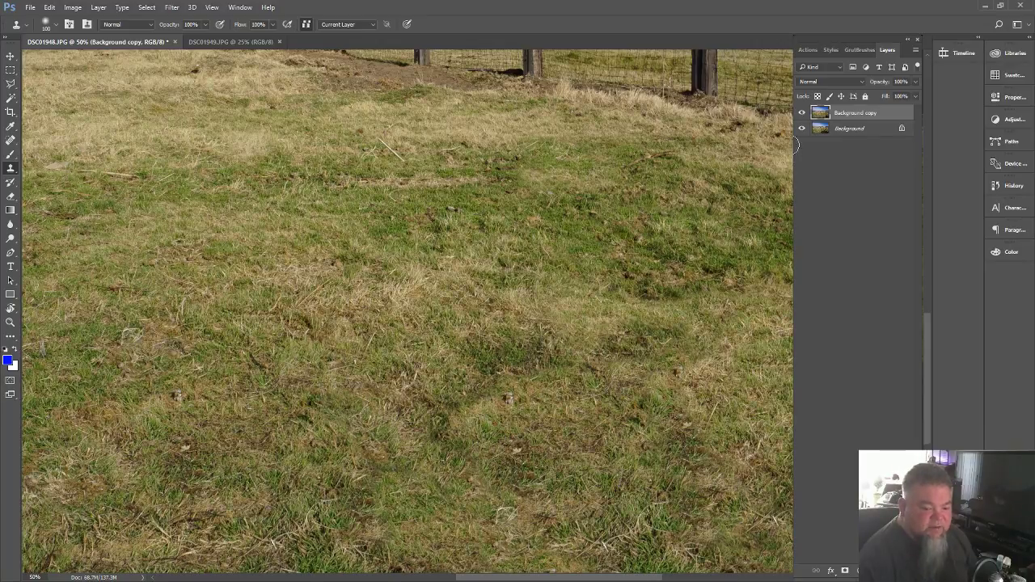
{"action": "left_click", "coordinate": [803, 114]}
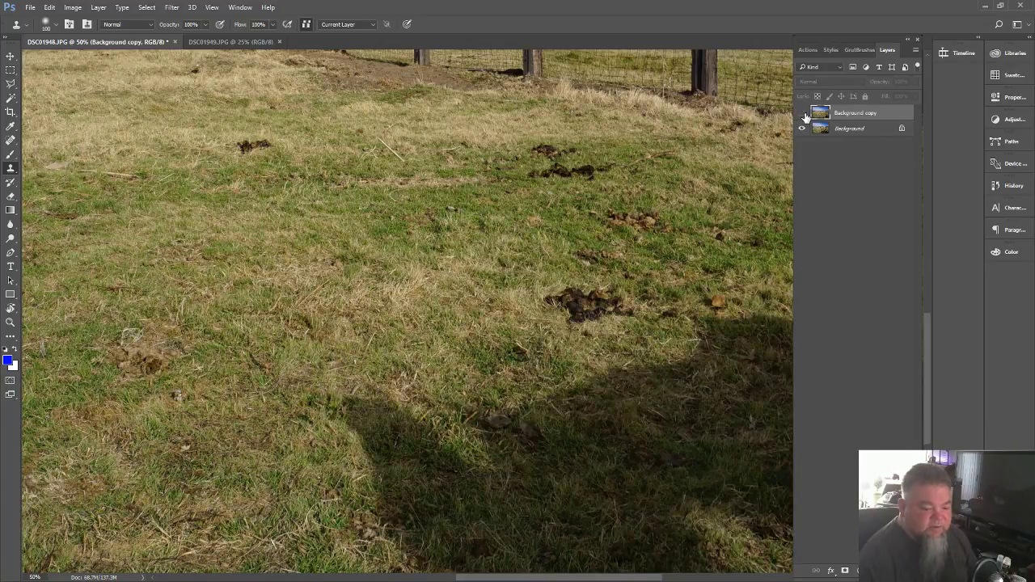
{"action": "left_click", "coordinate": [803, 114]}
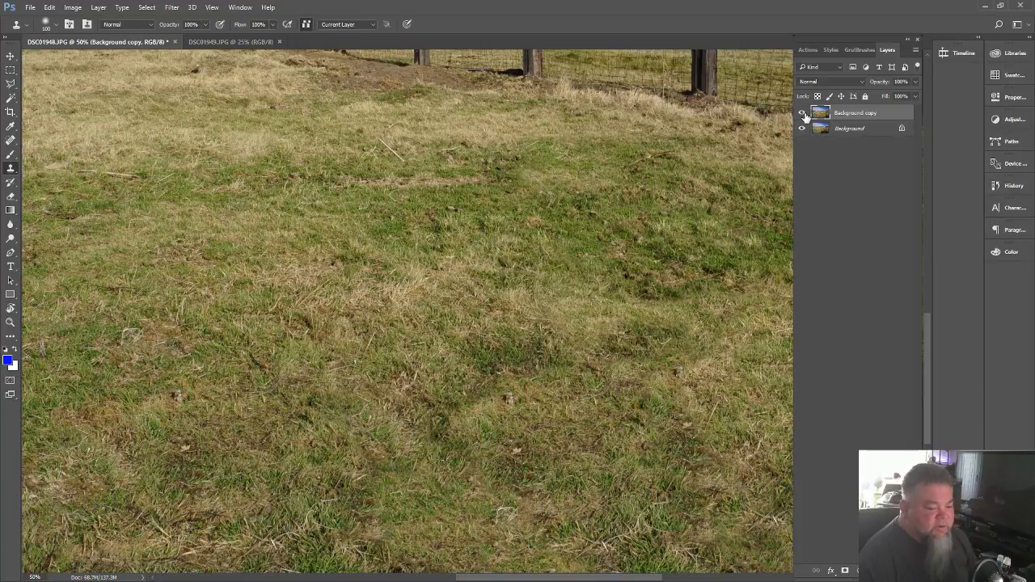
{"action": "left_click", "coordinate": [803, 114]}
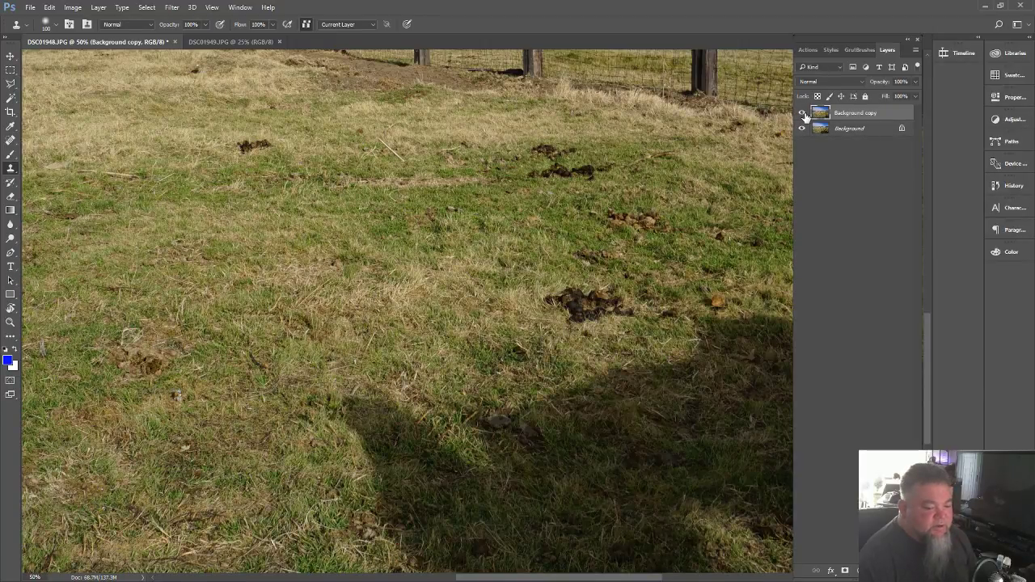
{"action": "left_click", "coordinate": [803, 114]}
{"action": "left_click", "coordinate": [803, 114]}
{"action": "left_click", "coordinate": [803, 114]}
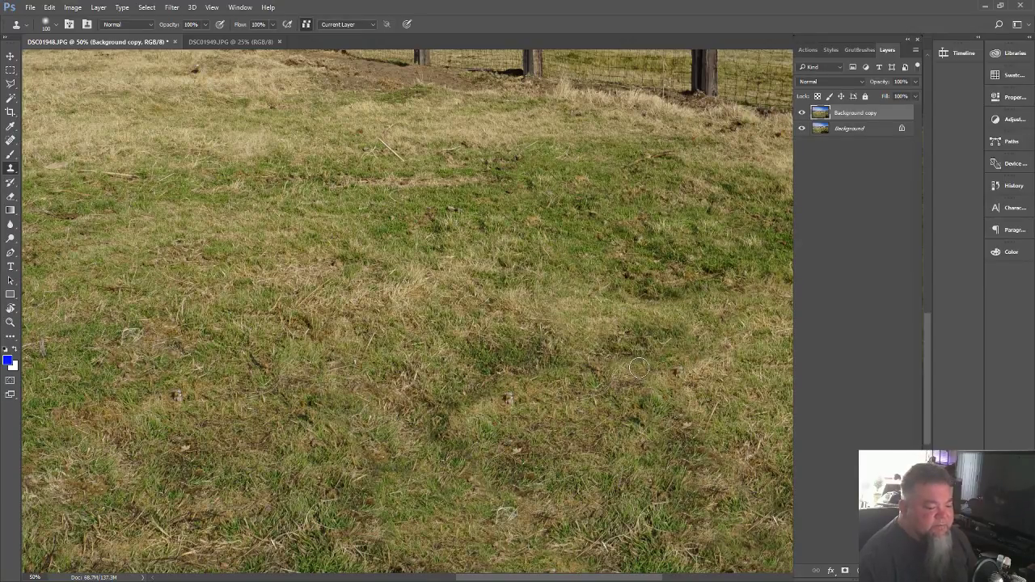
- Sample grass near the large fence posts with the Clone Stamp and touch up the turf just in front of the fence
{"action": "scroll", "coordinate": [643, 374], "scroll_direction": "up", "scroll_amount": 5}
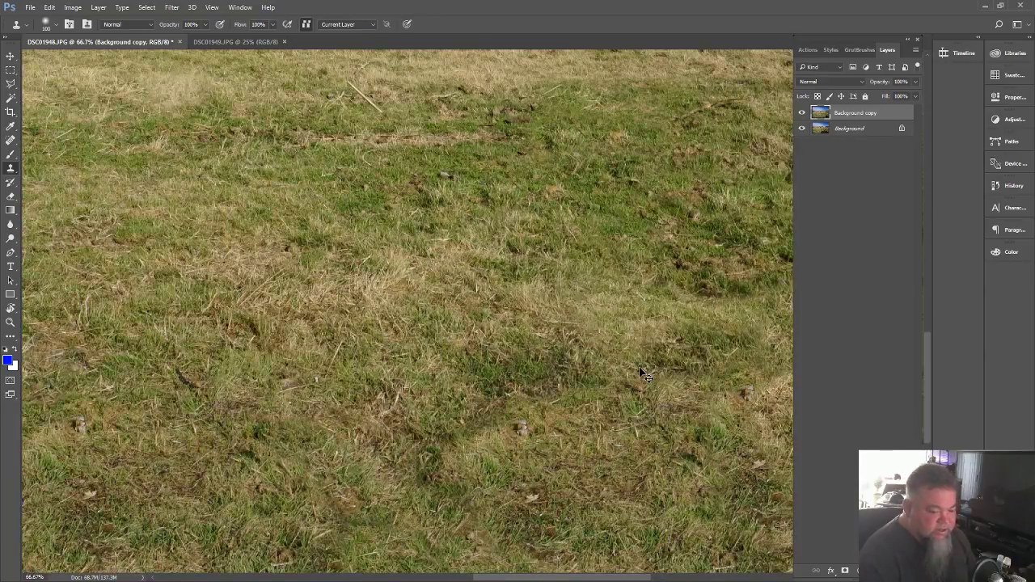
{"action": "scroll", "coordinate": [643, 374], "scroll_direction": "up", "scroll_amount": 3}
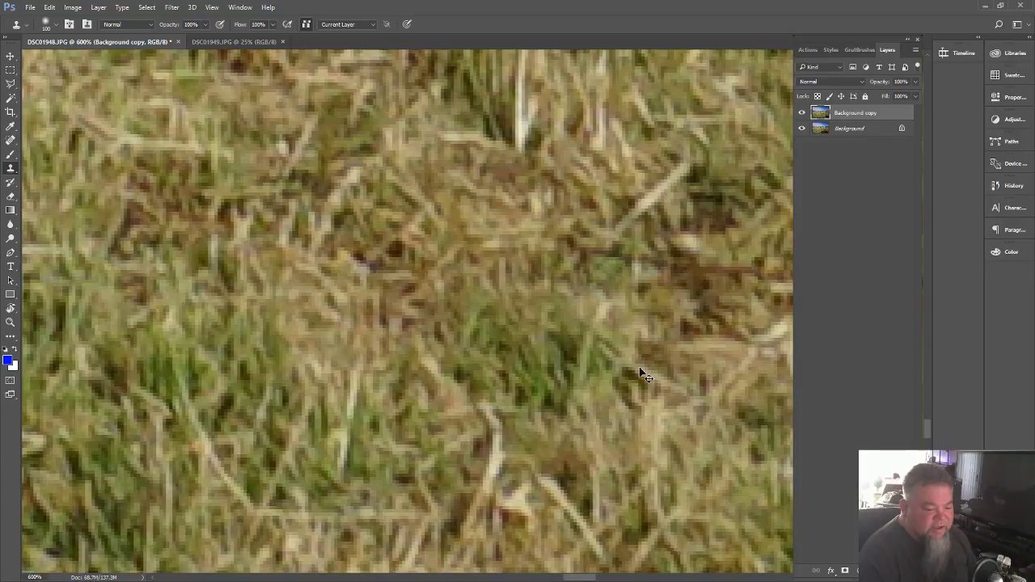
{"action": "scroll", "coordinate": [643, 374], "scroll_direction": "down", "scroll_amount": 6}
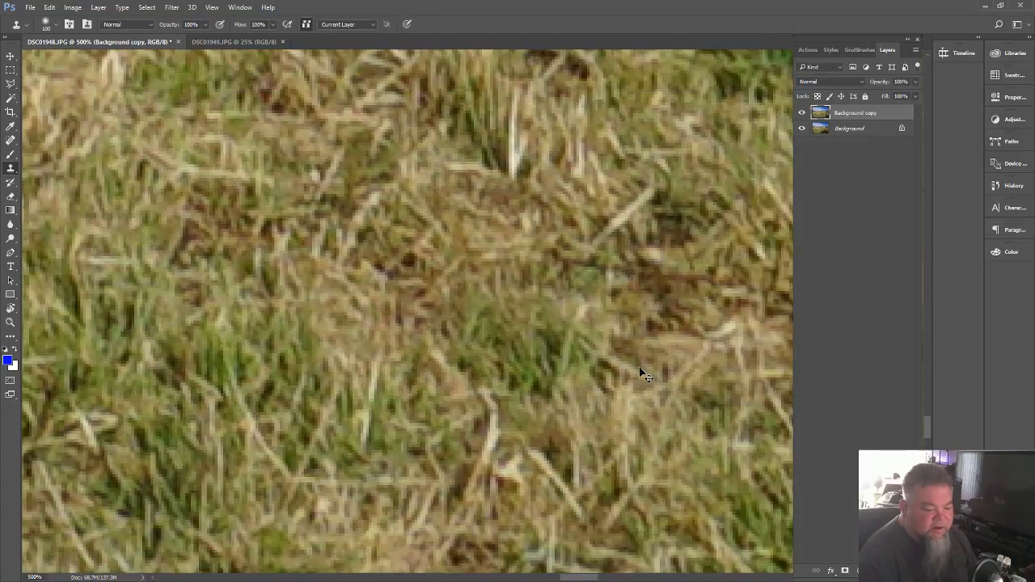
{"action": "scroll", "coordinate": [643, 375], "scroll_direction": "down", "scroll_amount": 1}
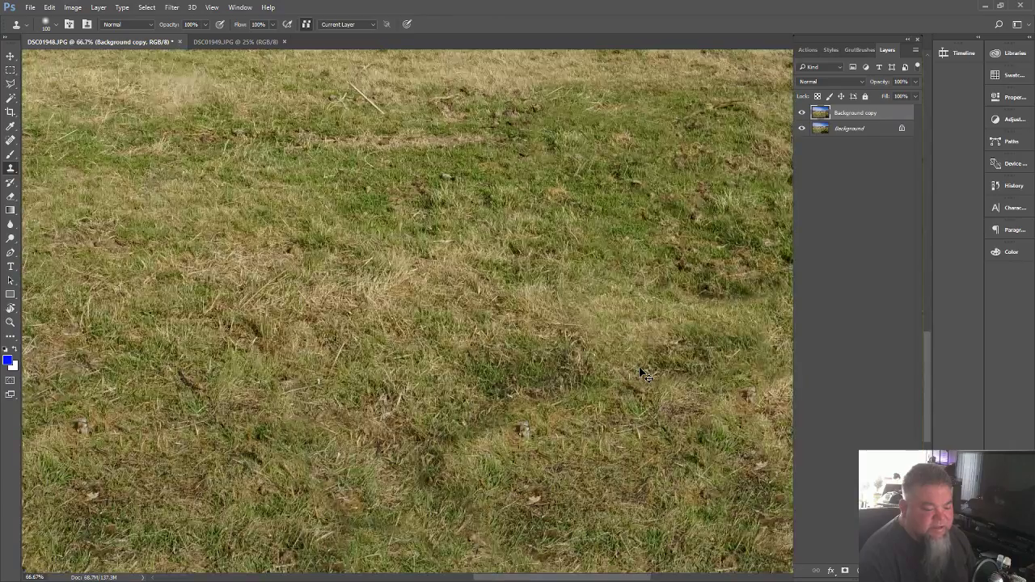
{"action": "scroll", "coordinate": [642, 375], "scroll_direction": "down", "scroll_amount": 2}
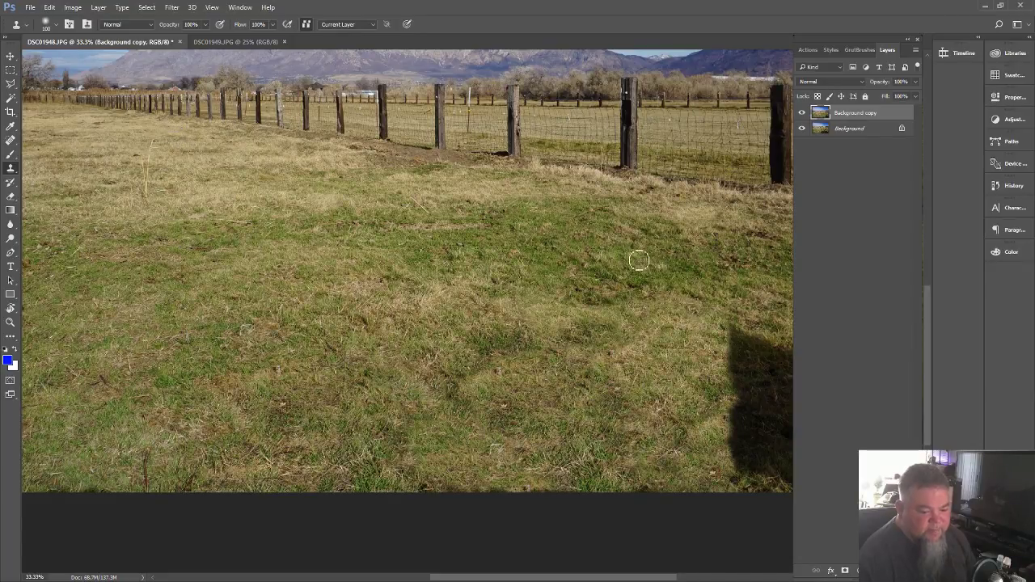
{"action": "left_click", "coordinate": [705, 211], "text": "alt"}
{"action": "left_click_drag", "start_coordinate": [685, 202], "coordinate": [649, 194]}
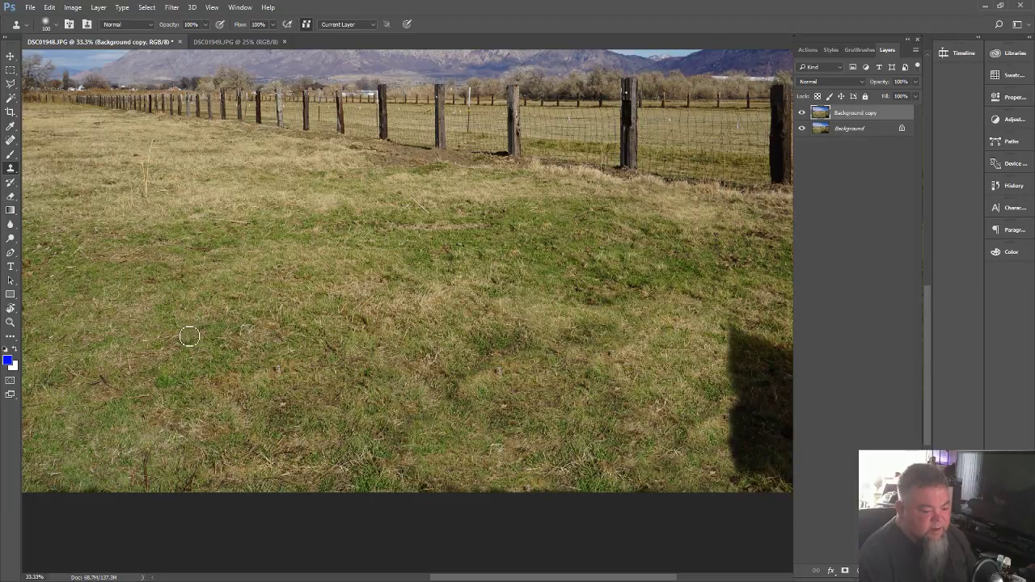
- Enlarge the Clone Stamp brush to 300 px and clone sunlit grass over the remaining block of shadow in the right foreground
{"action": "key", "text": "bracketright"}
{"action": "key", "text": "bracketright"}
{"action": "key", "text": "bracketright"}
{"action": "key", "text": "bracketright"}
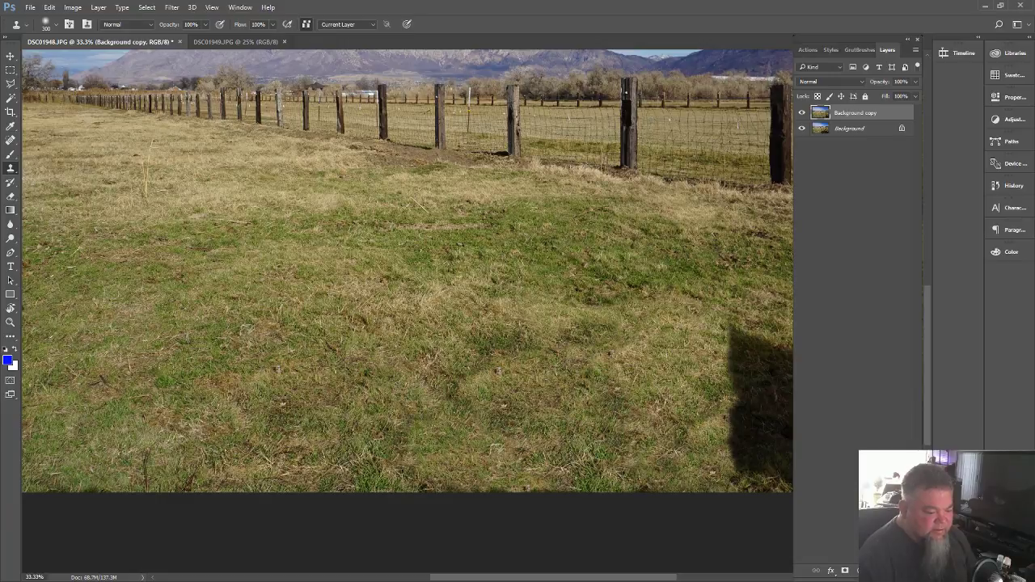
{"action": "mouse_move", "coordinate": [712, 340]}
{"action": "left_mouse_down"}
{"action": "mouse_move", "coordinate": [776, 354]}
{"action": "mouse_move", "coordinate": [789, 392]}
{"action": "mouse_move", "coordinate": [764, 380]}
{"action": "mouse_move", "coordinate": [736, 405]}
{"action": "mouse_move", "coordinate": [735, 455]}
{"action": "mouse_move", "coordinate": [756, 473]}
{"action": "left_mouse_up"}
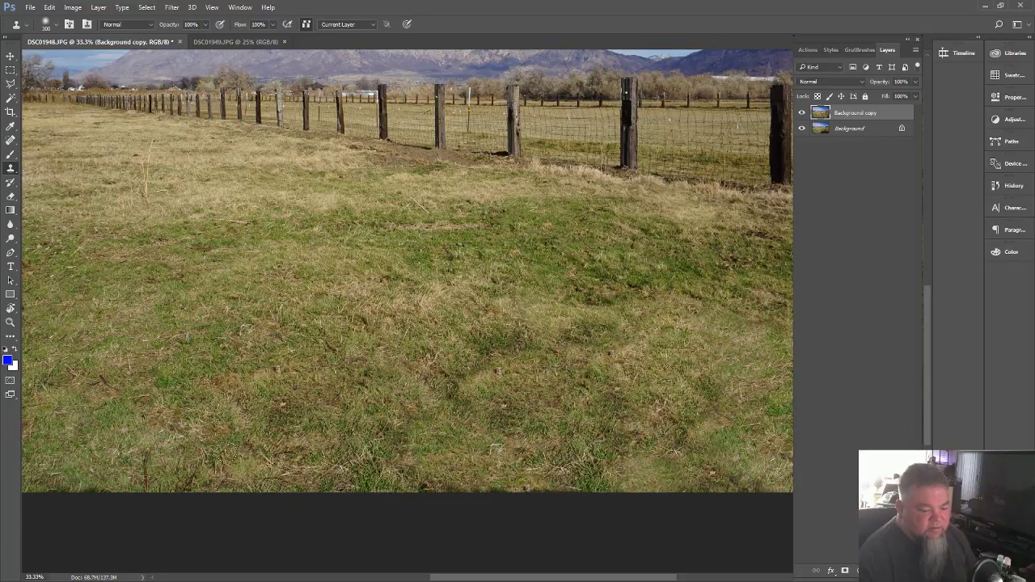
- Compare the retouched field with the original through Background copy's visibility, and save the file as DSC01948.psd with Maximize Compatibility on
{"action": "left_click", "coordinate": [803, 116]}
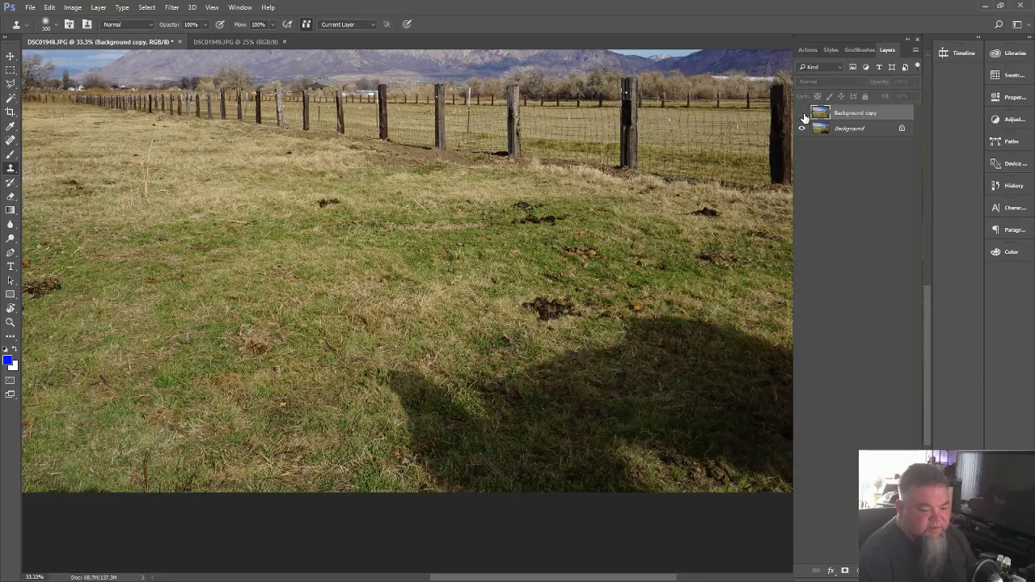
{"action": "left_click", "coordinate": [803, 115]}
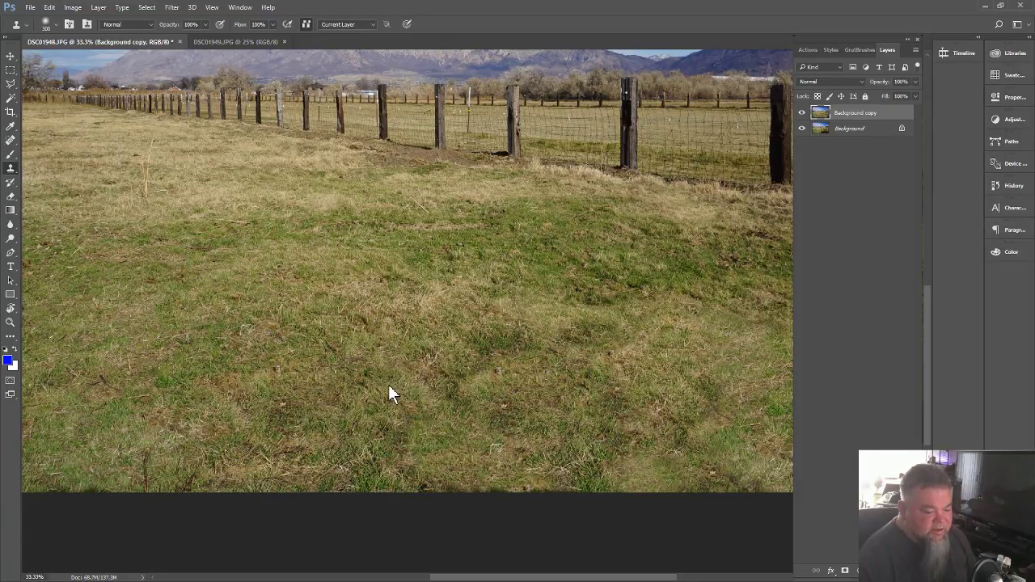
{"action": "key", "text": "ctrl+s"}
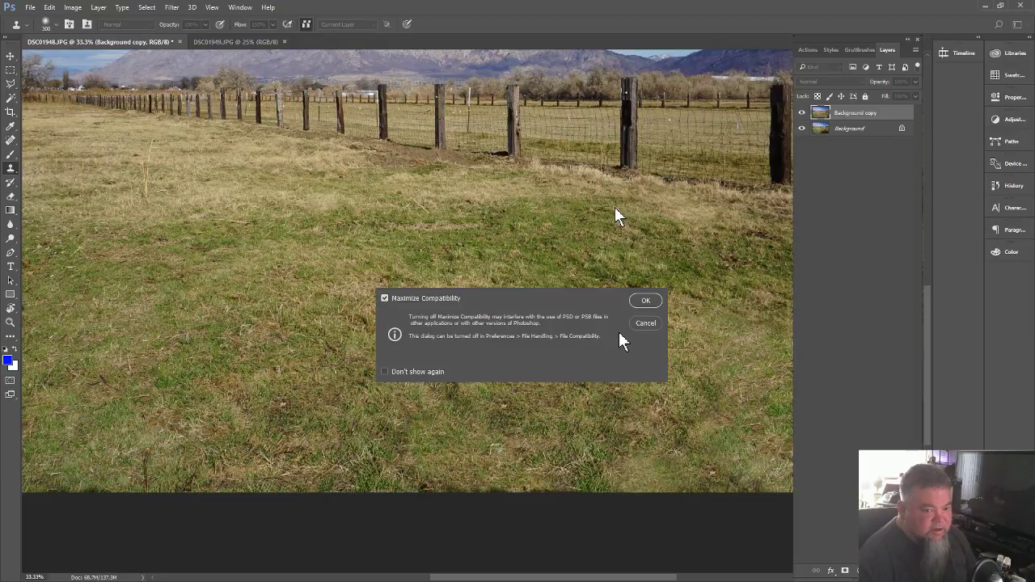
{"action": "left_click", "coordinate": [646, 301]}
{"action": "scroll", "coordinate": [408, 305], "scroll_direction": "up", "scroll_amount": 3}
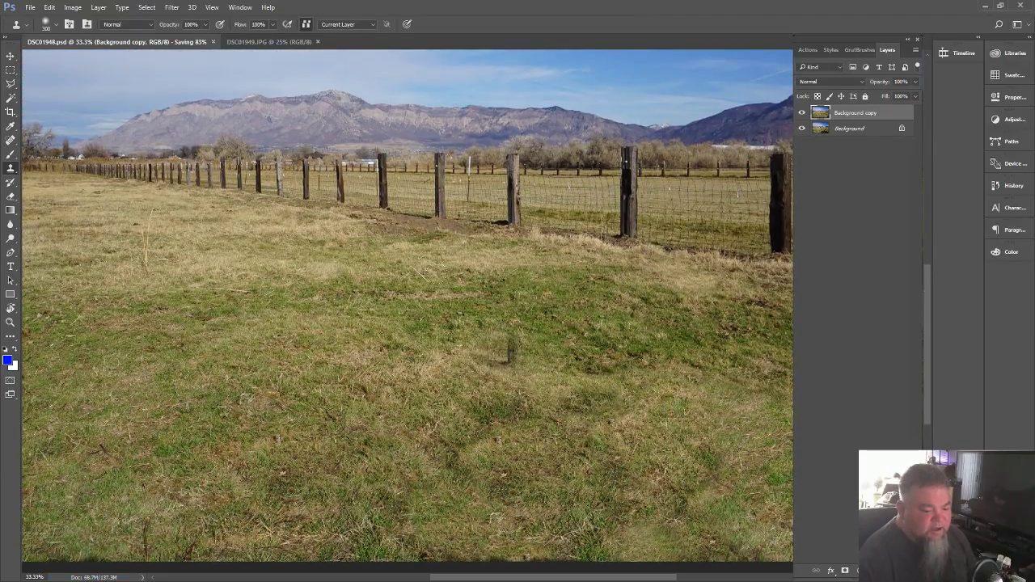
{"action": "scroll", "coordinate": [502, 350], "scroll_direction": "up", "scroll_amount": 3}
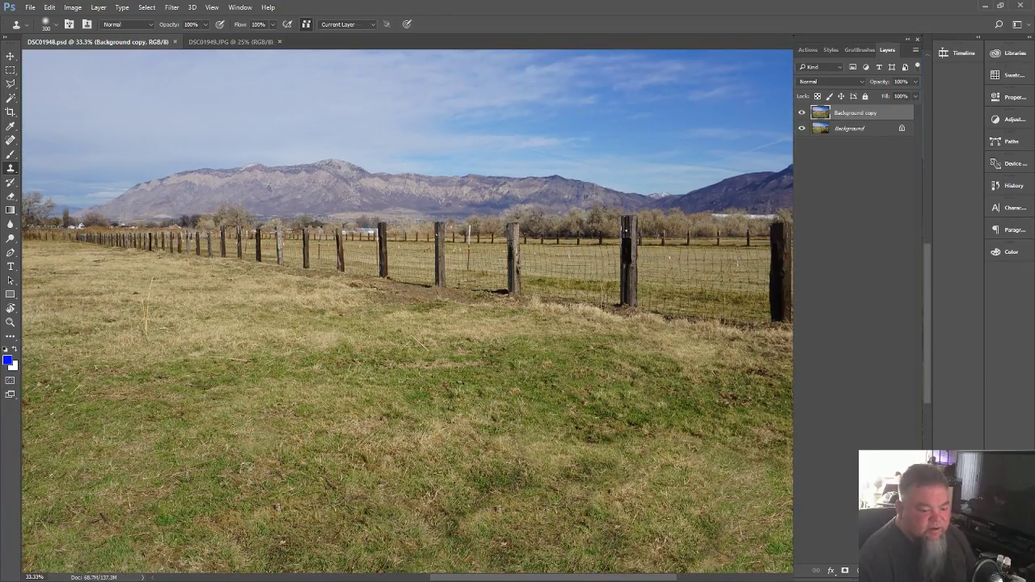
- In the group photo DSC01949.JPG, outline the two children and the horse loosely with a Polygonal Lasso selection extending past the lower image edge
{"action": "left_click", "coordinate": [228, 42]}
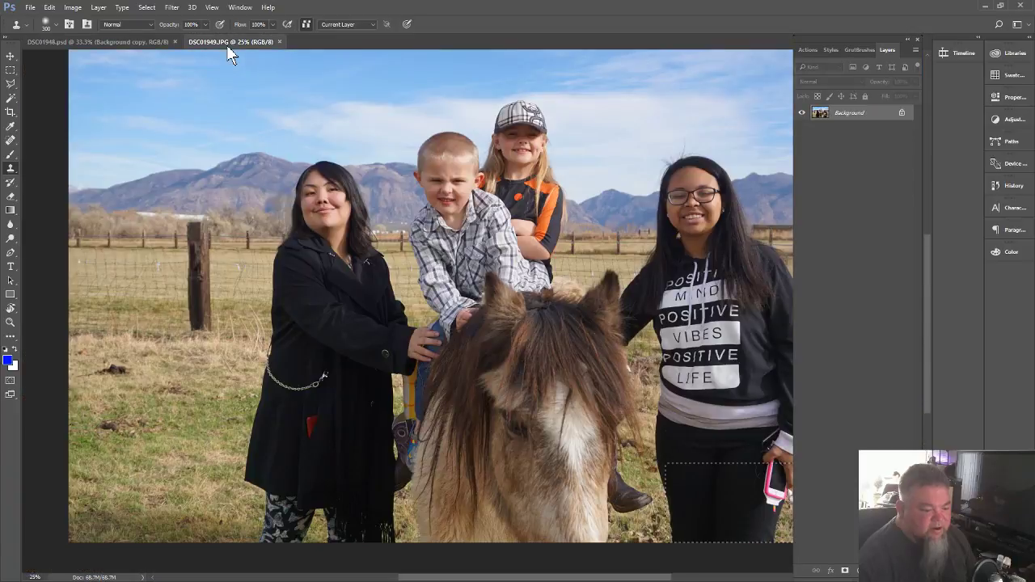
{"action": "left_click", "coordinate": [11, 322]}
{"action": "left_click_drag", "start_coordinate": [423, 543], "coordinate": [423, 540]}
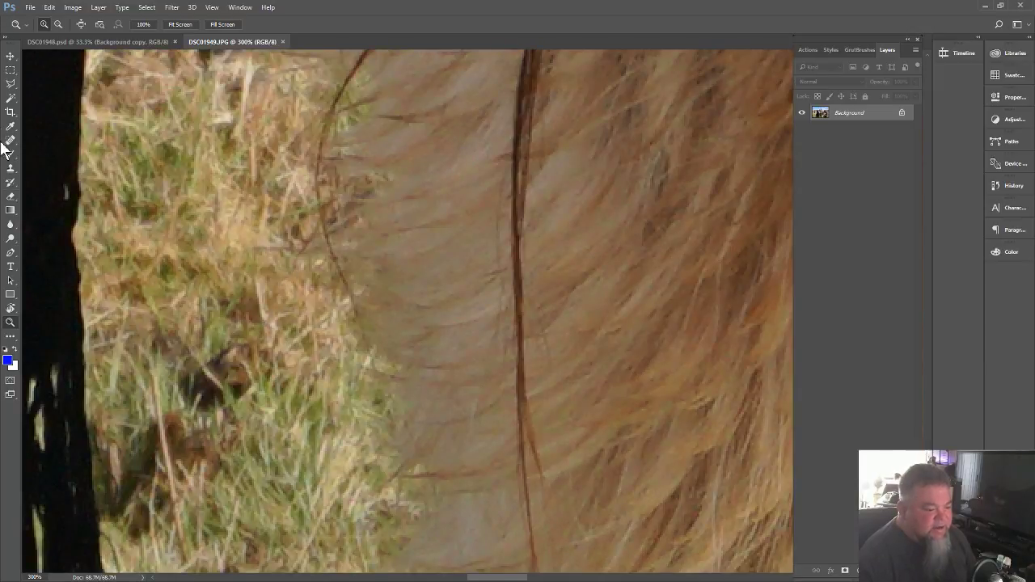
{"action": "left_click", "coordinate": [10, 84]}
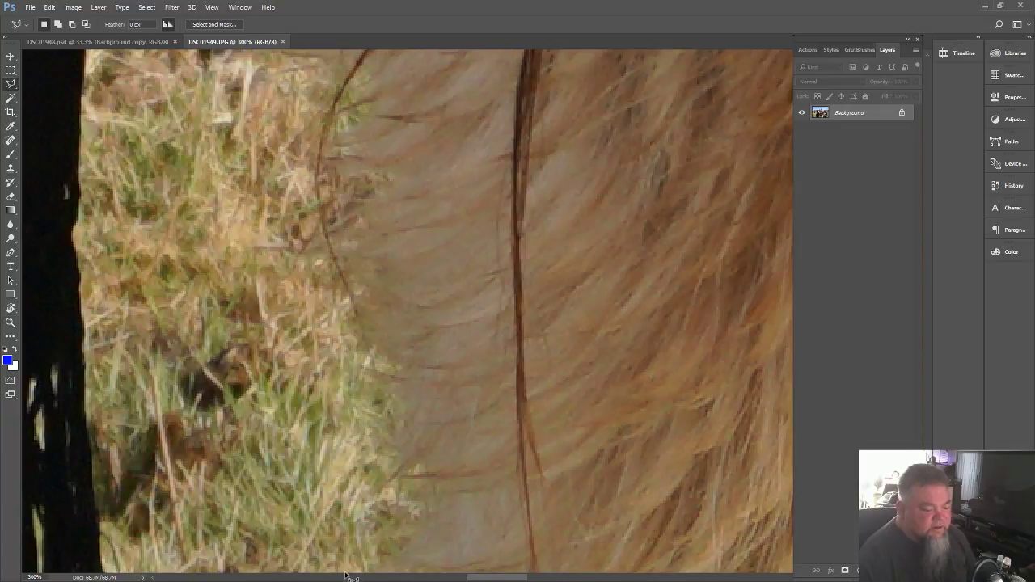
{"action": "left_click", "coordinate": [348, 578]}
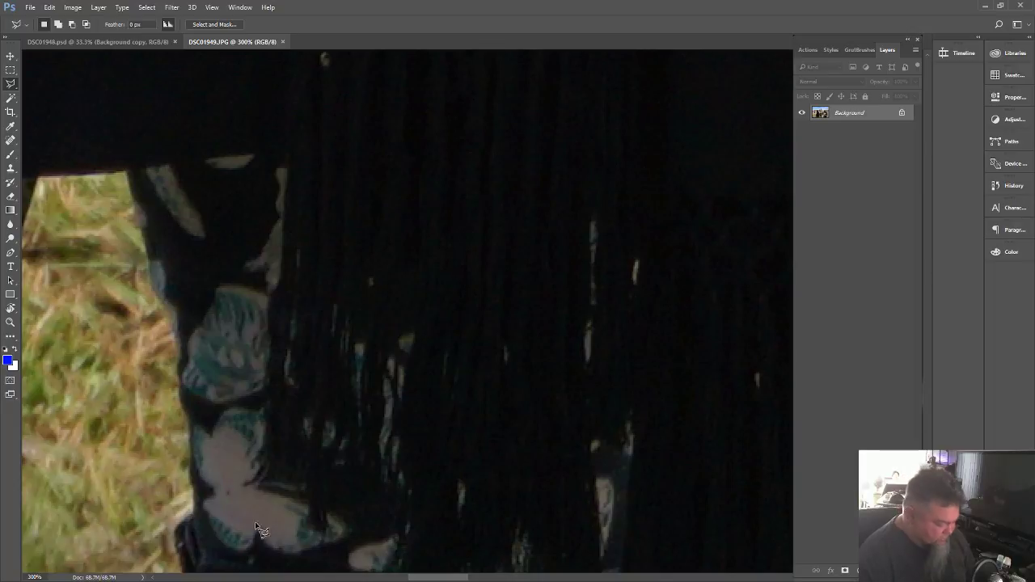
{"action": "left_click", "coordinate": [326, 578]}
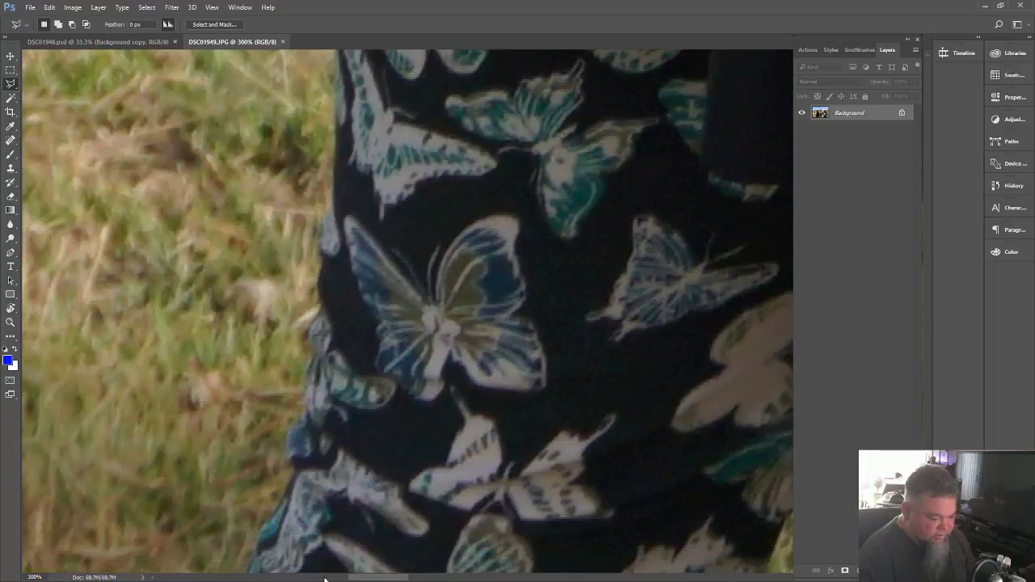
{"action": "left_click", "coordinate": [309, 579]}
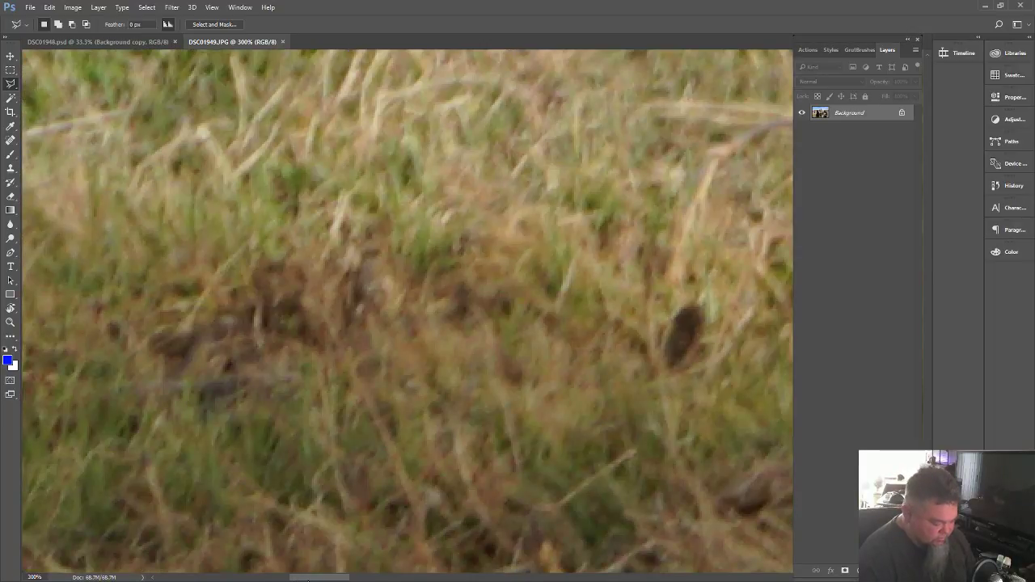
{"action": "key", "text": "ctrl+minus"}
{"action": "key", "text": "ctrl+minus"}
{"action": "key", "text": "ctrl+minus"}
{"action": "key", "text": "ctrl+minus"}
{"action": "key", "text": "ctrl+minus"}
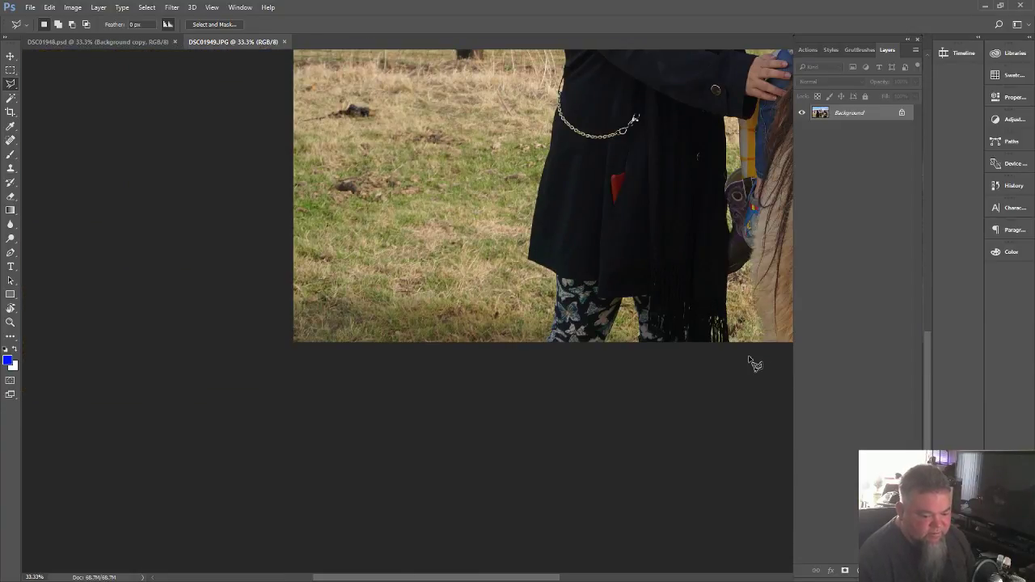
{"action": "mouse_move", "coordinate": [749, 356]}
{"action": "left_mouse_down"}
{"action": "mouse_move", "coordinate": [724, 200]}
{"action": "mouse_move", "coordinate": [735, 51]}
{"action": "mouse_move", "coordinate": [744, 335]}
{"action": "mouse_move", "coordinate": [755, 387]}
{"action": "mouse_move", "coordinate": [805, 344]}
{"action": "mouse_move", "coordinate": [913, 375]}
{"action": "mouse_move", "coordinate": [518, 321]}
{"action": "mouse_move", "coordinate": [586, 392]}
{"action": "mouse_move", "coordinate": [643, 576]}
{"action": "left_mouse_up"}
{"action": "left_click", "coordinate": [643, 200]}
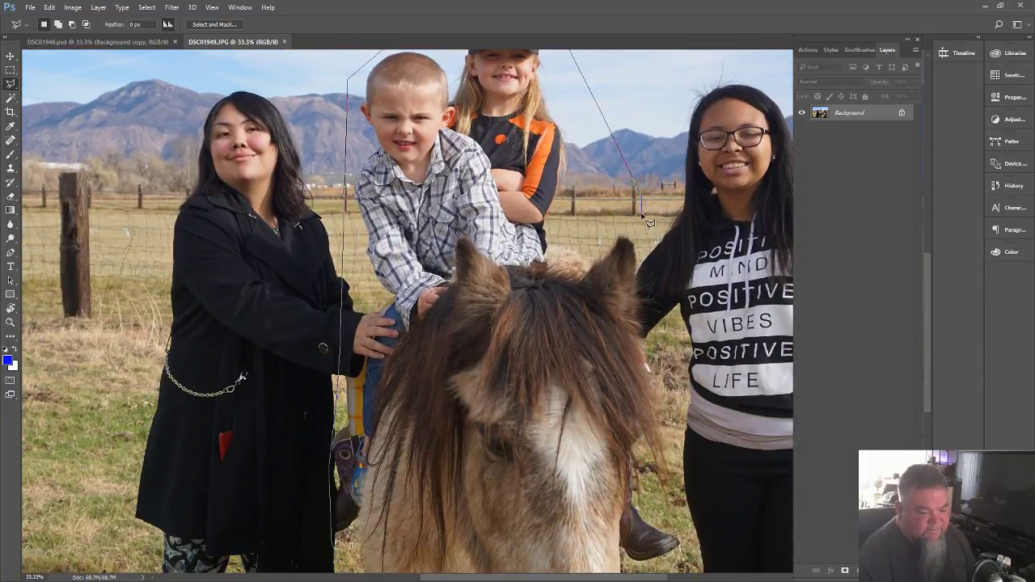
{"action": "left_click", "coordinate": [659, 323]}
{"action": "mouse_move", "coordinate": [693, 406]}
{"action": "left_mouse_down"}
{"action": "mouse_move", "coordinate": [672, 509]}
{"action": "mouse_move", "coordinate": [690, 572]}
{"action": "mouse_move", "coordinate": [675, 473]}
{"action": "mouse_move", "coordinate": [372, 477]}
{"action": "mouse_move", "coordinate": [365, 451]}
{"action": "left_mouse_up"}
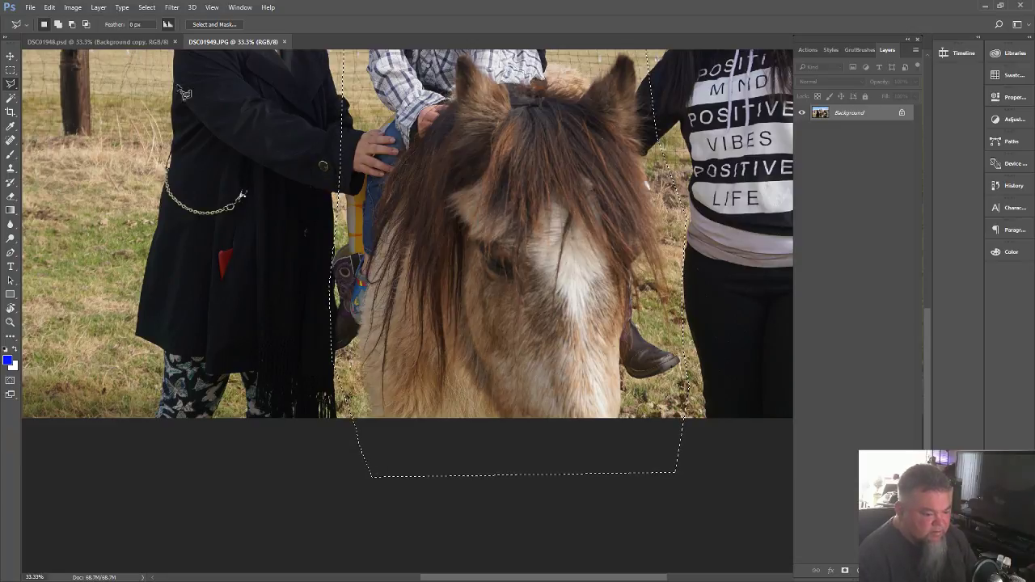
- Paste the selected children and horse into DSC01948.psd as a new layer and move it left and down to the photo's lower edge
{"action": "left_click", "coordinate": [139, 43]}
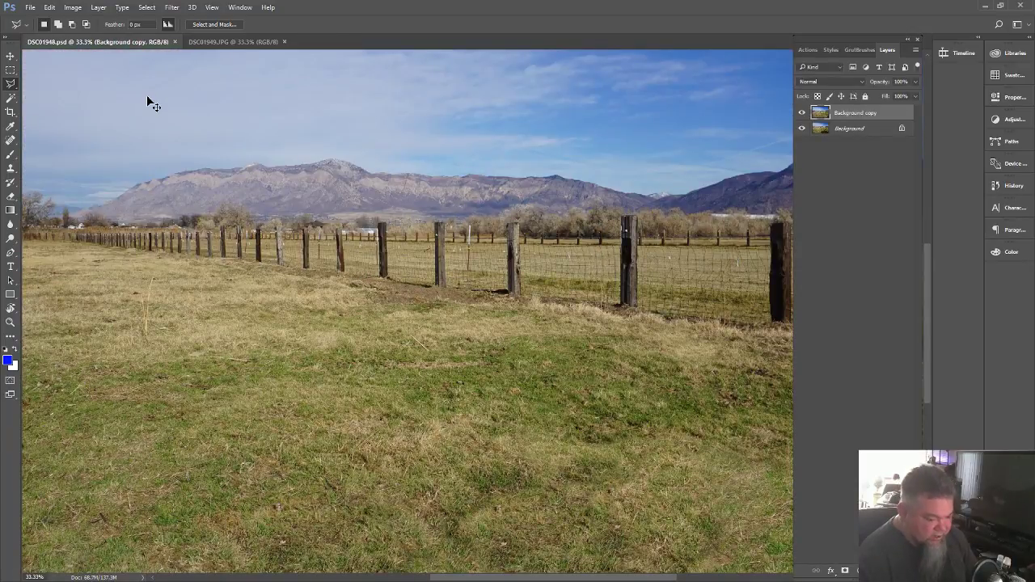
{"action": "key", "text": "ctrl+v"}
{"action": "key", "text": "ctrl+minus"}
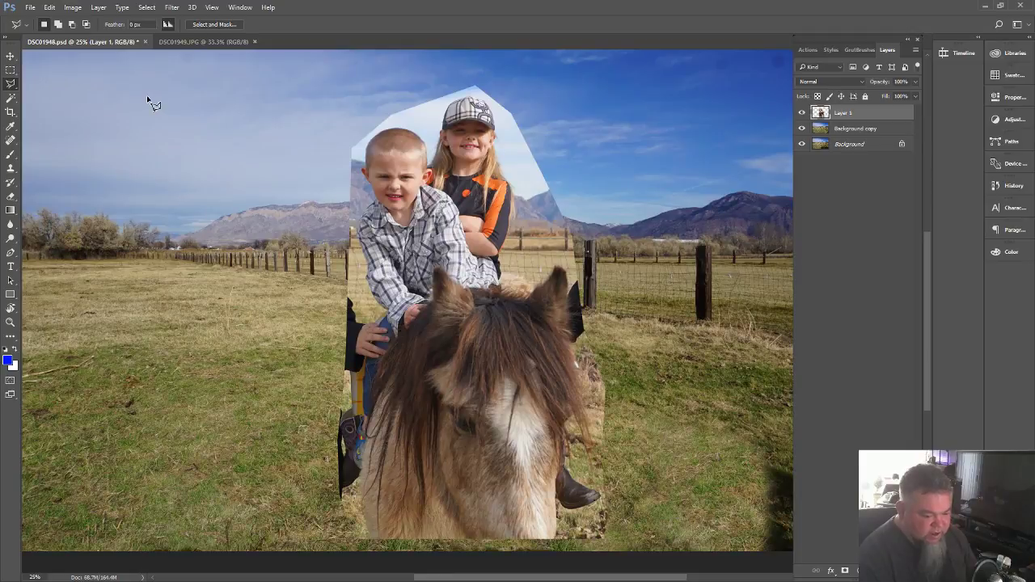
{"action": "left_click", "coordinate": [11, 56]}
{"action": "left_click_drag", "start_coordinate": [511, 349], "coordinate": [465, 361]}
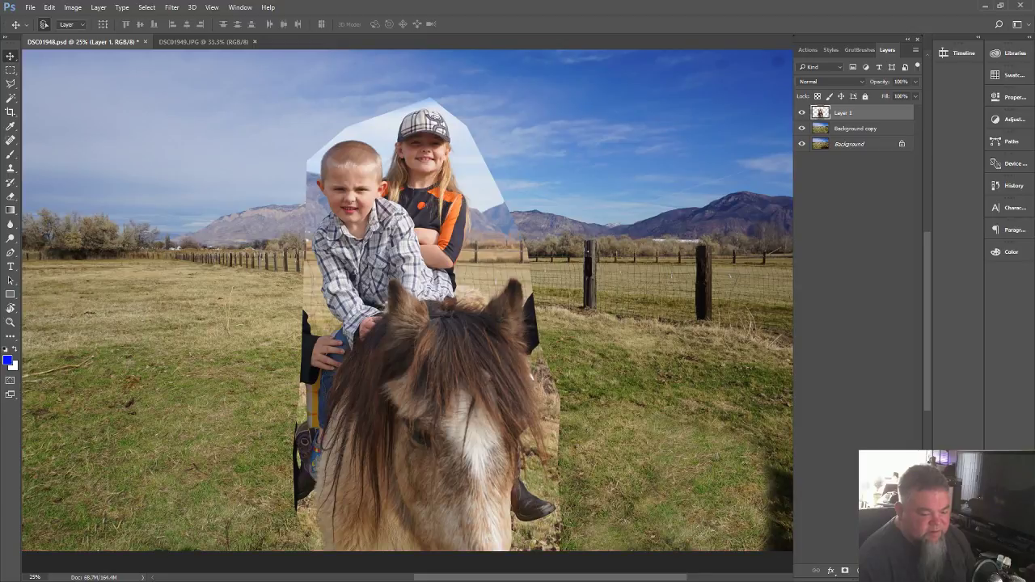
- On the Background copy layer, clone grass over the leftover shadow in the lower right foreground, and save the document
{"action": "left_click", "coordinate": [847, 131]}
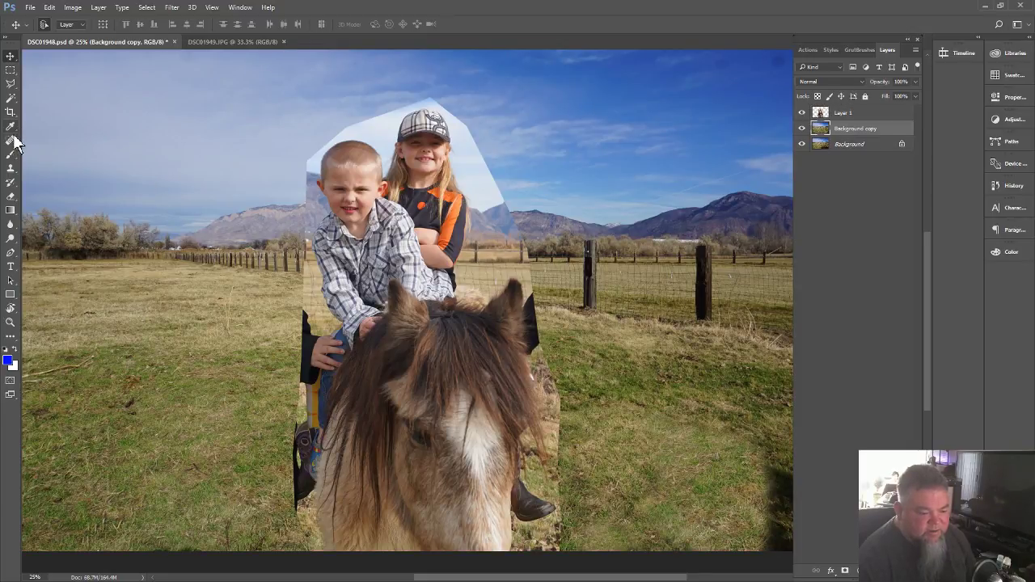
{"action": "left_click", "coordinate": [10, 168]}
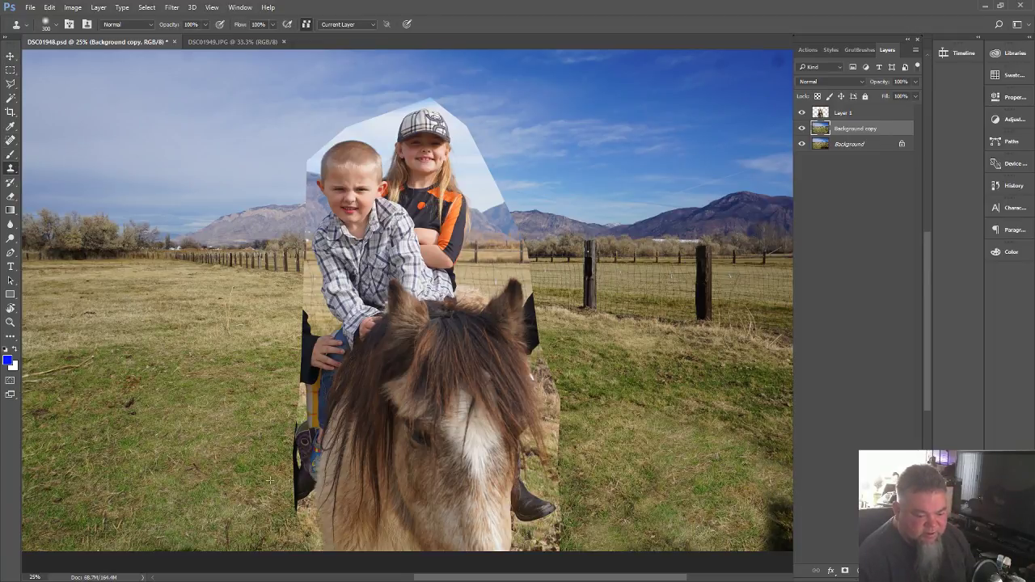
{"action": "mouse_move", "coordinate": [788, 484]}
{"action": "left_mouse_down"}
{"action": "mouse_move", "coordinate": [767, 527]}
{"action": "mouse_move", "coordinate": [647, 534]}
{"action": "left_mouse_up"}
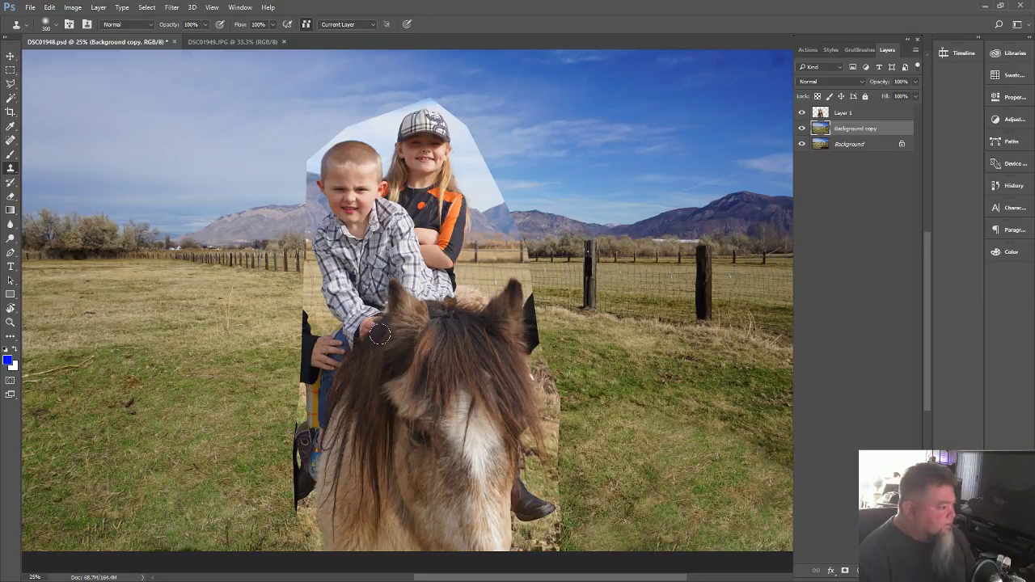
{"action": "key", "text": "ctrl+s"}
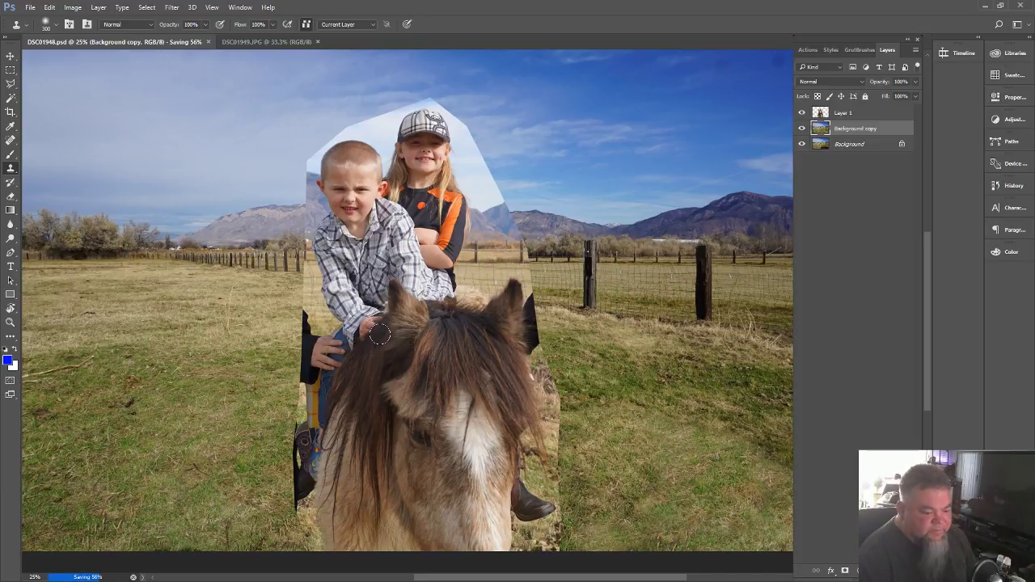
- Hide the Background copy and Background layers and select Layer 1 with the children and horse
{"action": "left_click", "coordinate": [802, 129]}
{"action": "left_click", "coordinate": [802, 144]}
{"action": "left_click", "coordinate": [841, 113]}
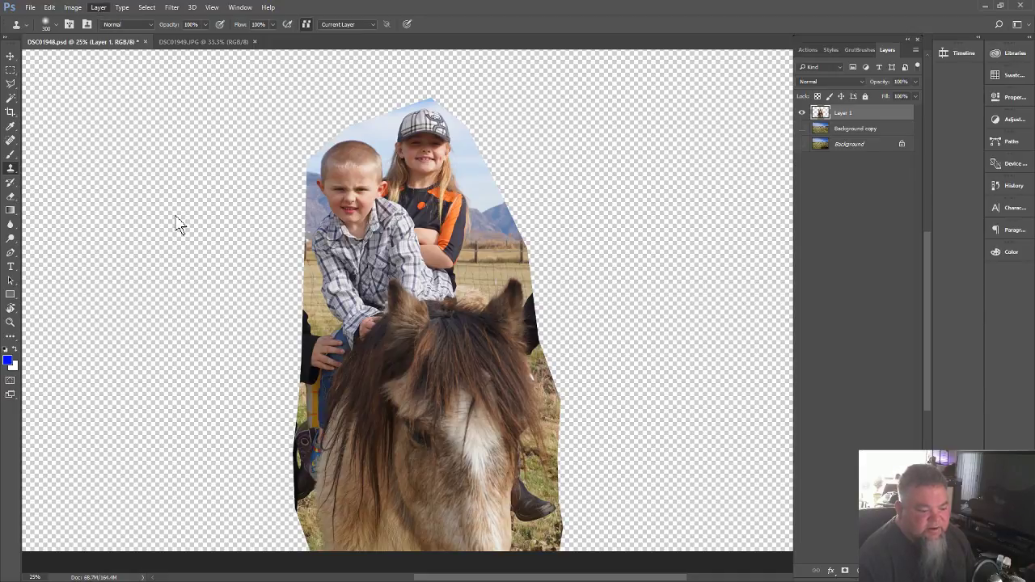
- Add a white layer mask to Layer 1 and start a Polygonal Lasso outline from the photo's lower edge up the horse's chest to the boot
{"action": "left_click", "coordinate": [268, 214]}
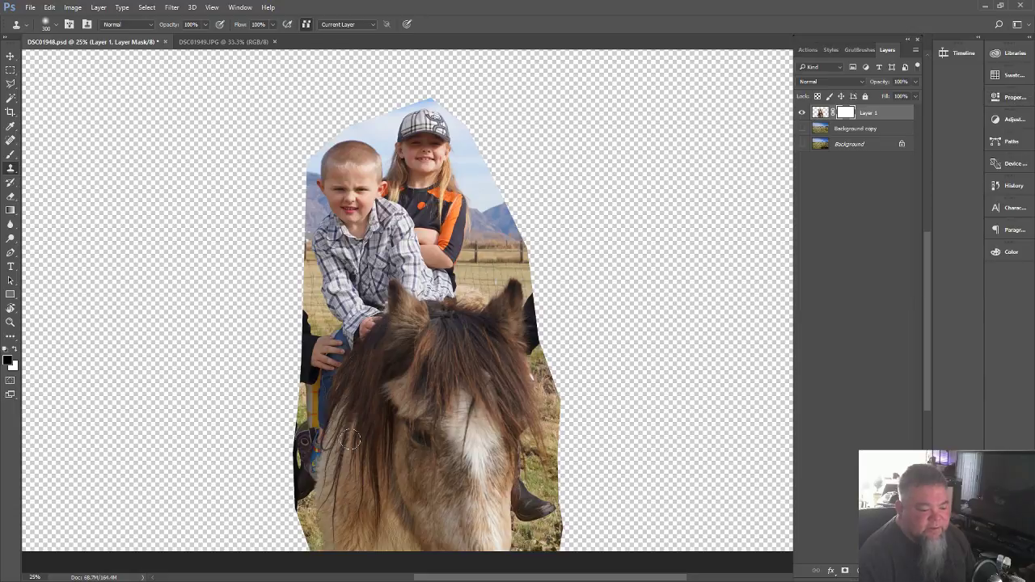
{"action": "left_click", "coordinate": [12, 322]}
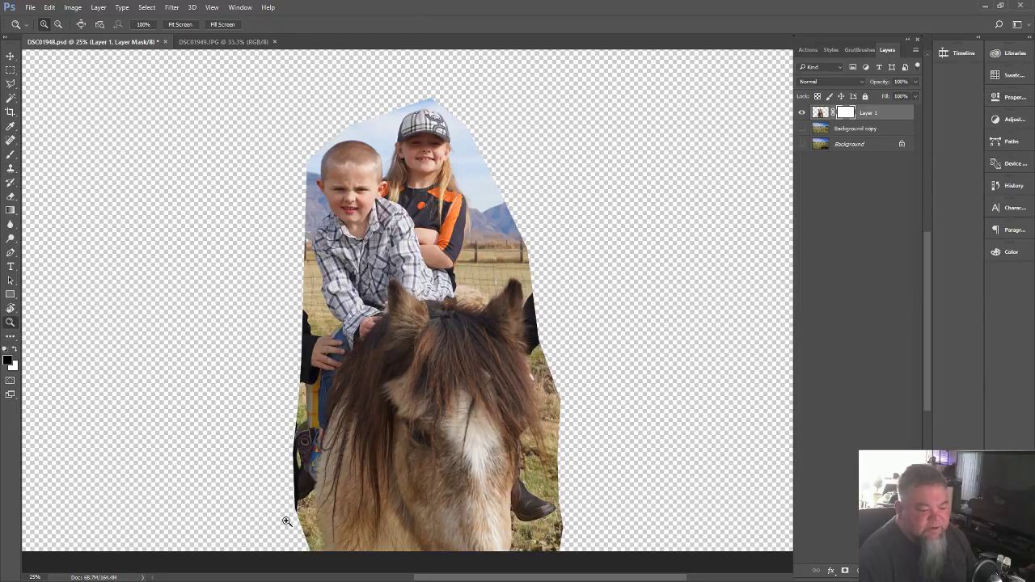
{"action": "left_click", "coordinate": [319, 548]}
{"action": "left_click", "coordinate": [321, 546]}
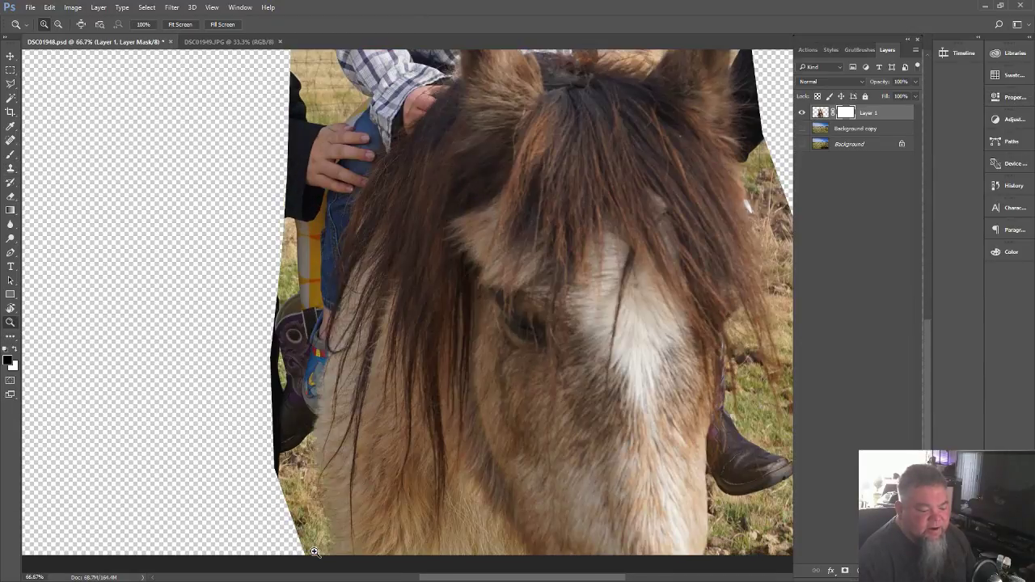
{"action": "left_click", "coordinate": [323, 544]}
{"action": "left_click", "coordinate": [325, 543]}
{"action": "left_click", "coordinate": [328, 541]}
{"action": "left_click", "coordinate": [328, 541]}
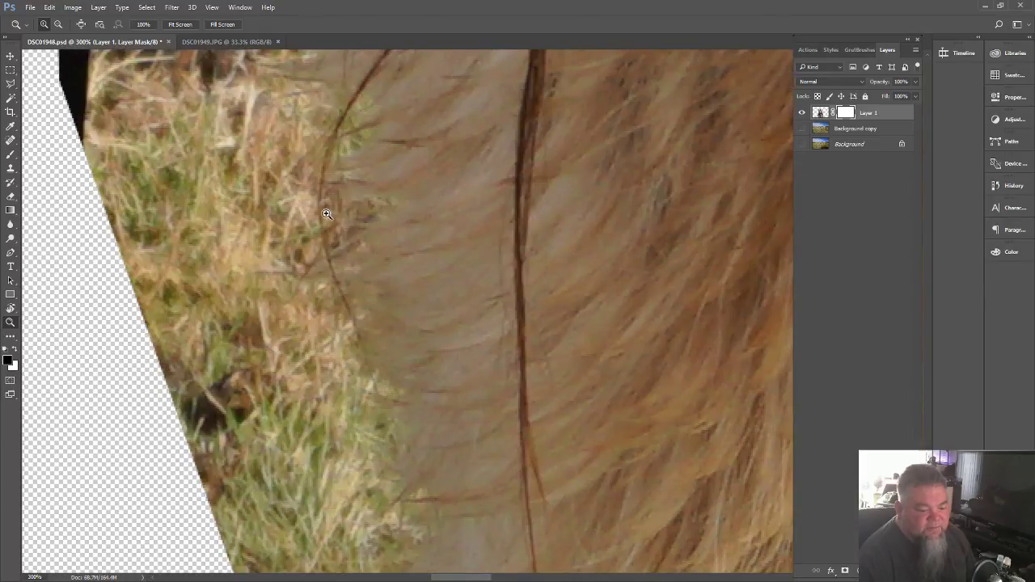
{"action": "scroll", "coordinate": [395, 287], "scroll_direction": "up", "scroll_amount": 5}
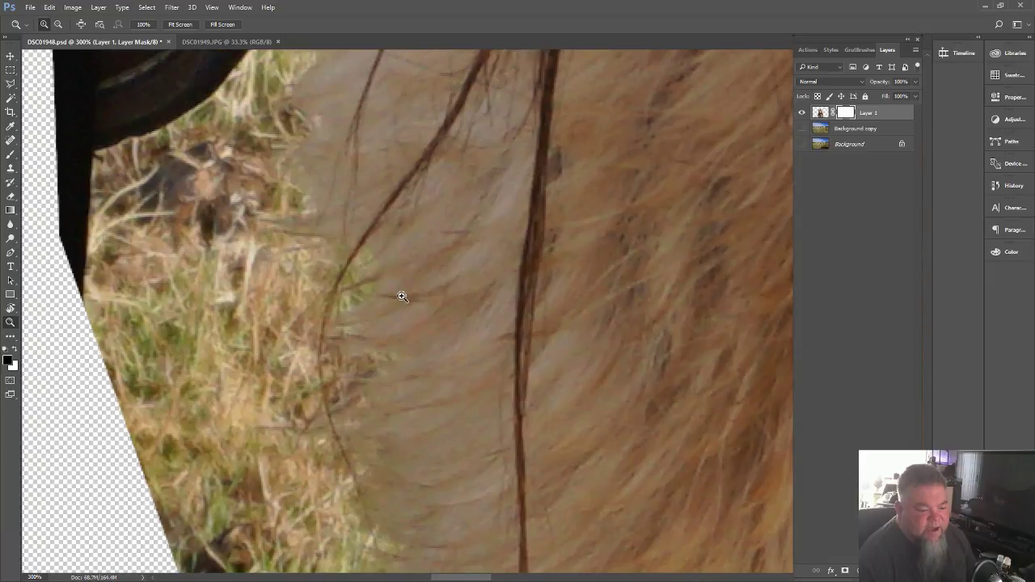
{"action": "scroll", "coordinate": [402, 297], "scroll_direction": "down", "scroll_amount": 4}
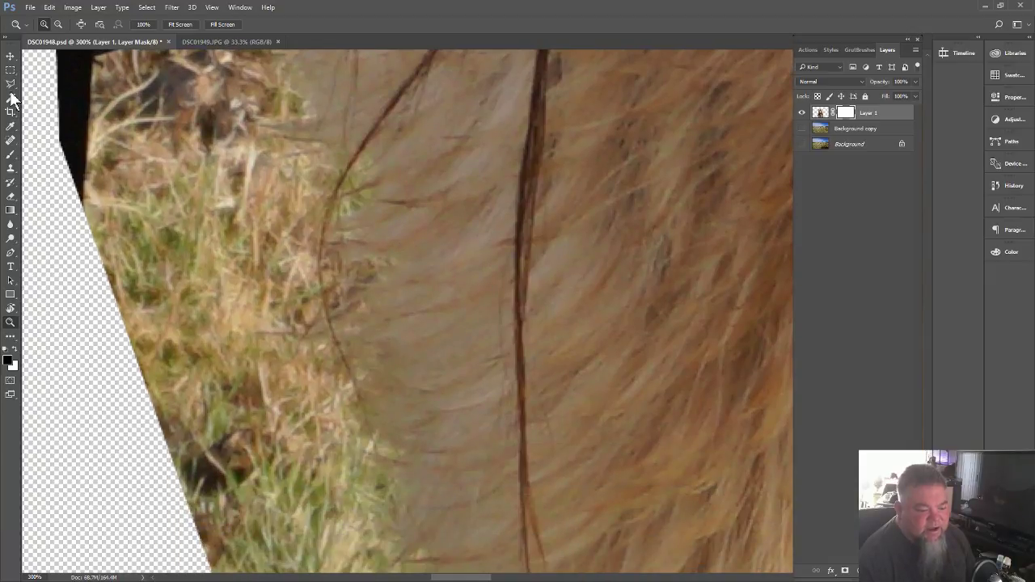
{"action": "left_click", "coordinate": [11, 84]}
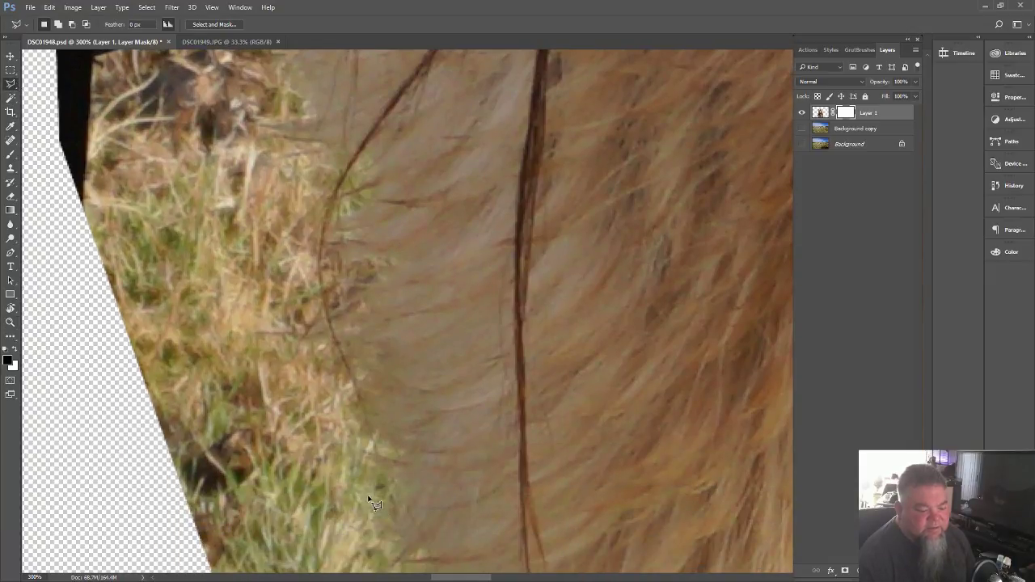
{"action": "scroll", "coordinate": [374, 501], "scroll_direction": "down", "scroll_amount": 5}
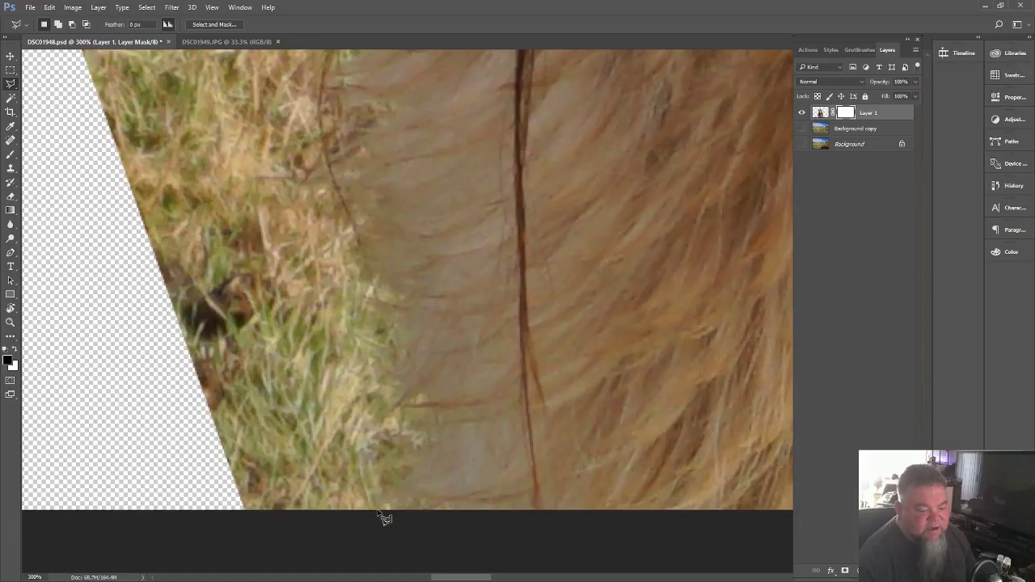
{"action": "left_click", "coordinate": [379, 513]}
{"action": "left_click", "coordinate": [292, 257]}
{"action": "left_click", "coordinate": [285, 185]}
{"action": "scroll", "coordinate": [275, 81], "scroll_direction": "up", "scroll_amount": 5}
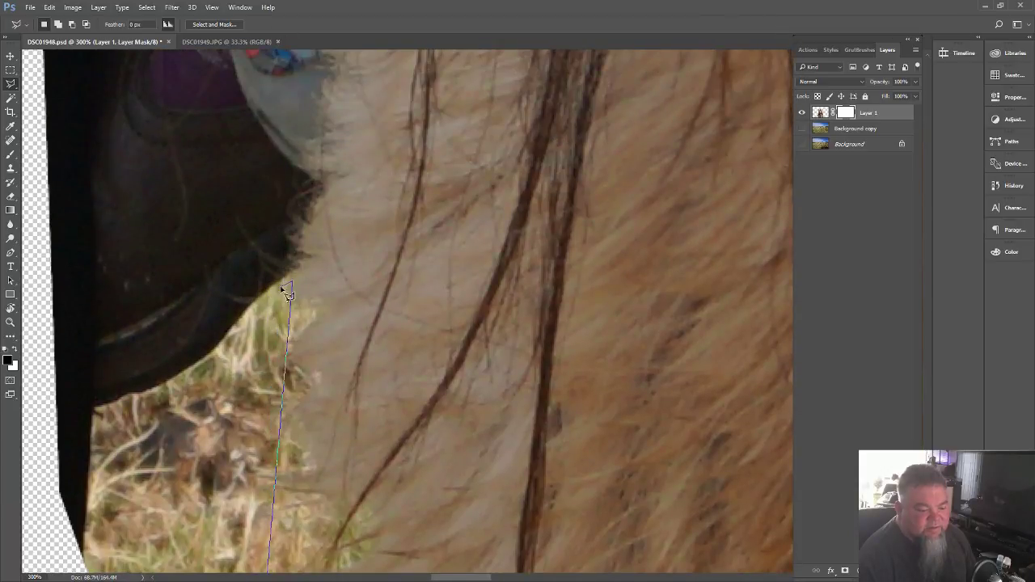
{"action": "left_click", "coordinate": [291, 282]}
- Continue the lasso outline along the sole and back of the purple boot beside the horse, leaving out the dark clothing next to it
{"action": "left_click", "coordinate": [237, 318]}
{"action": "left_click", "coordinate": [220, 344]}
{"action": "left_click", "coordinate": [195, 365]}
{"action": "left_click", "coordinate": [94, 407]}
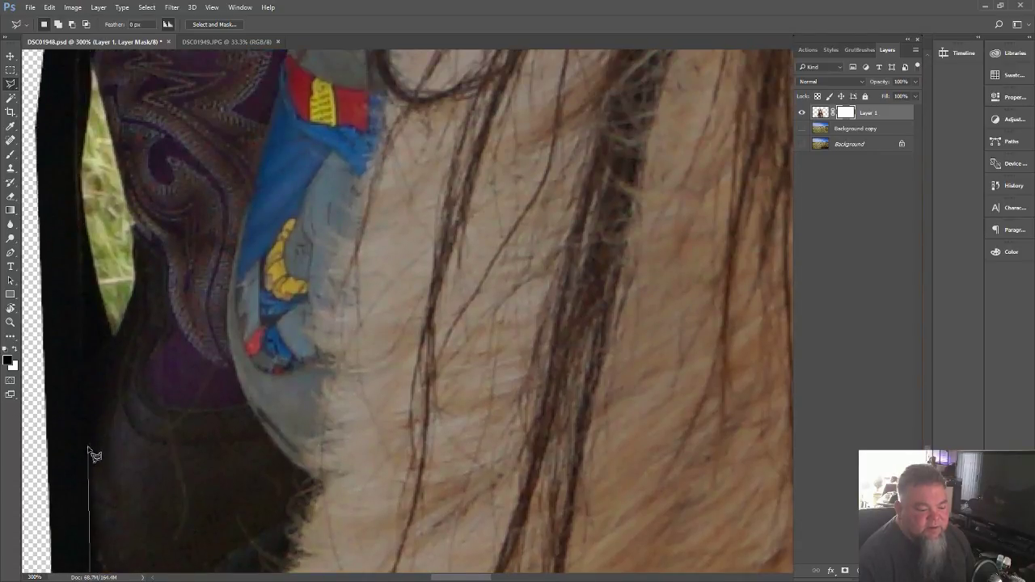
{"action": "left_click", "coordinate": [89, 447]}
{"action": "left_click", "coordinate": [95, 394]}
{"action": "left_click", "coordinate": [118, 318]}
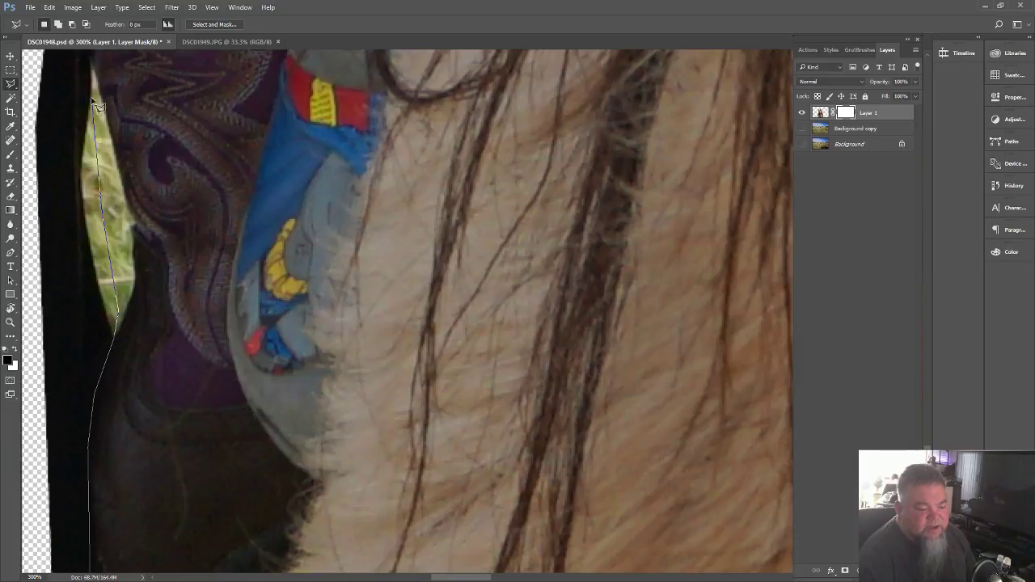
{"action": "left_click", "coordinate": [90, 76]}
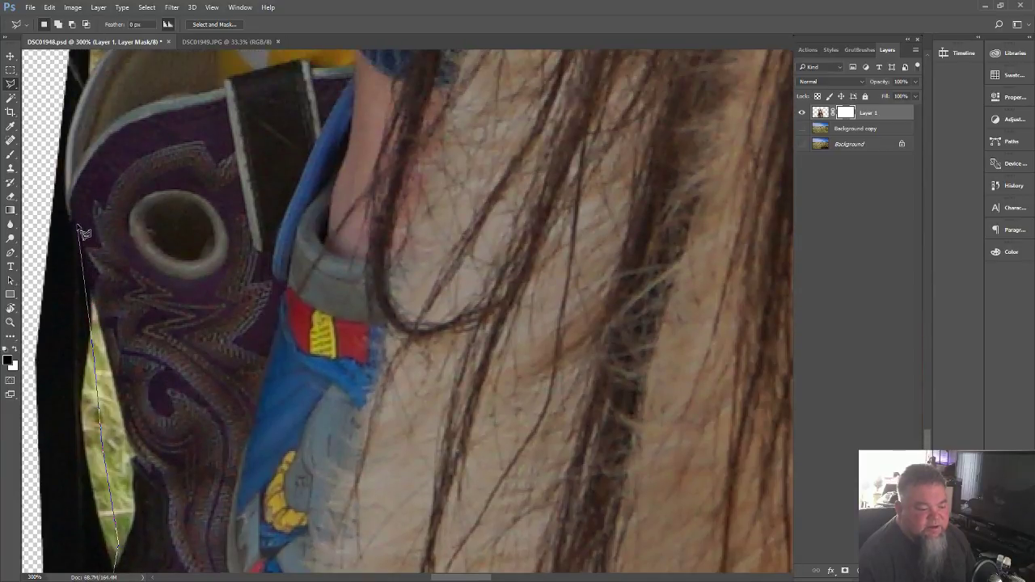
{"action": "left_click", "coordinate": [65, 192]}
- Extend the lasso outline past the boot top and yellow fabric, around the adult's sleeve and fingers, and up the boy's plaid shirt
{"action": "scroll", "coordinate": [95, 84], "scroll_direction": "up", "scroll_amount": 5}
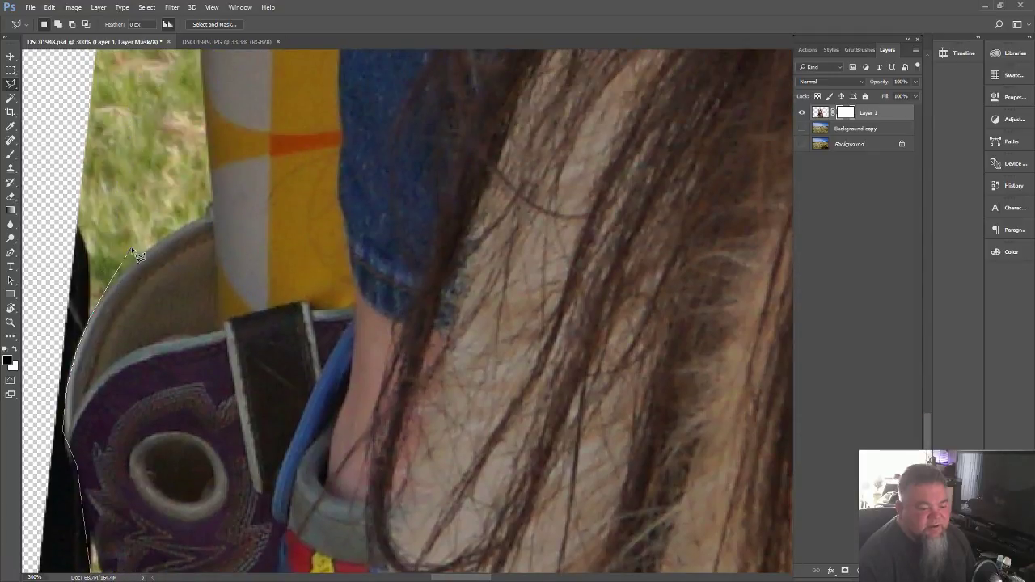
{"action": "left_click", "coordinate": [170, 162]}
{"action": "scroll", "coordinate": [171, 162], "scroll_direction": "up", "scroll_amount": 8}
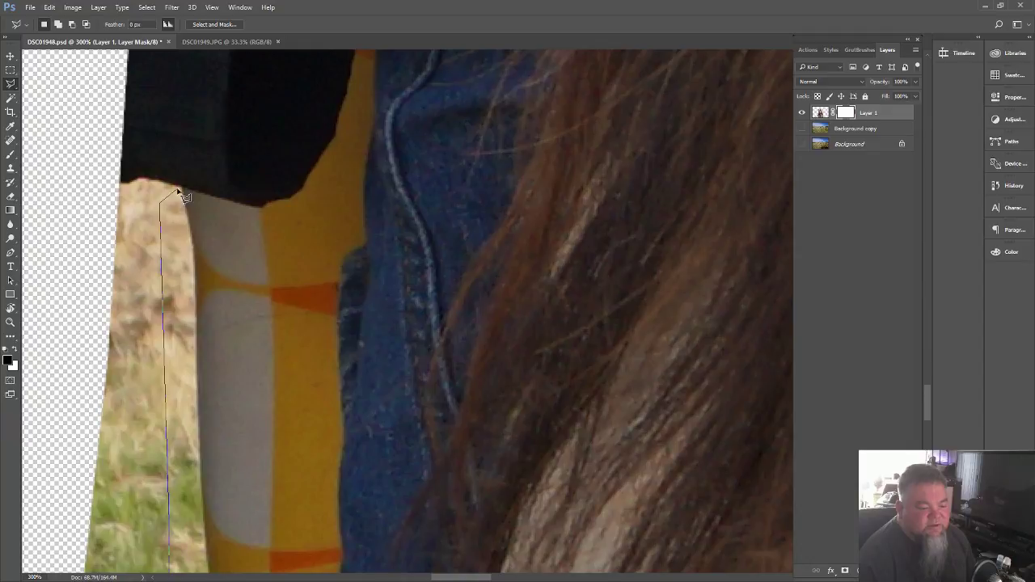
{"action": "left_click", "coordinate": [180, 187]}
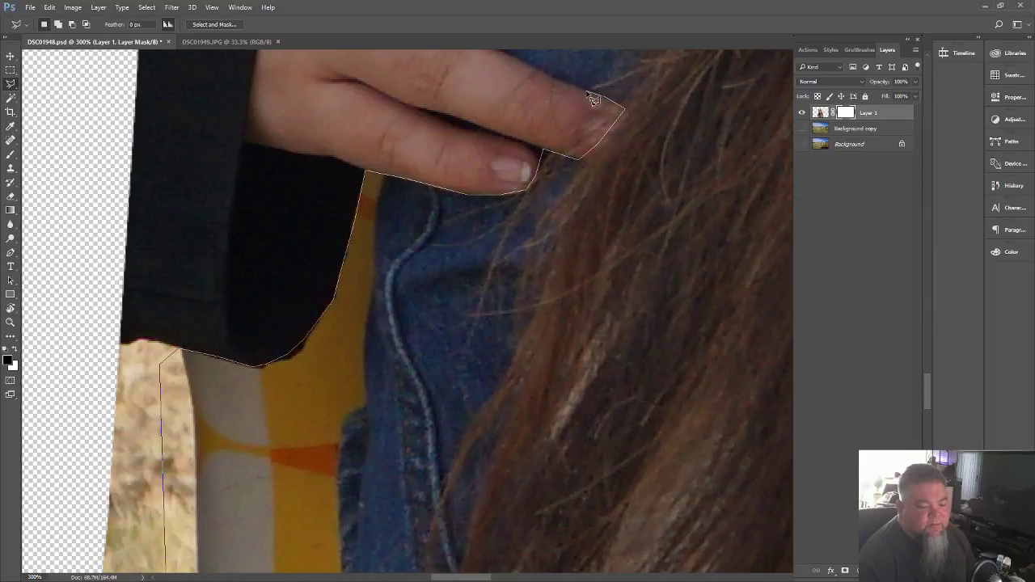
{"action": "scroll", "coordinate": [542, 77], "scroll_direction": "up", "scroll_amount": 3}
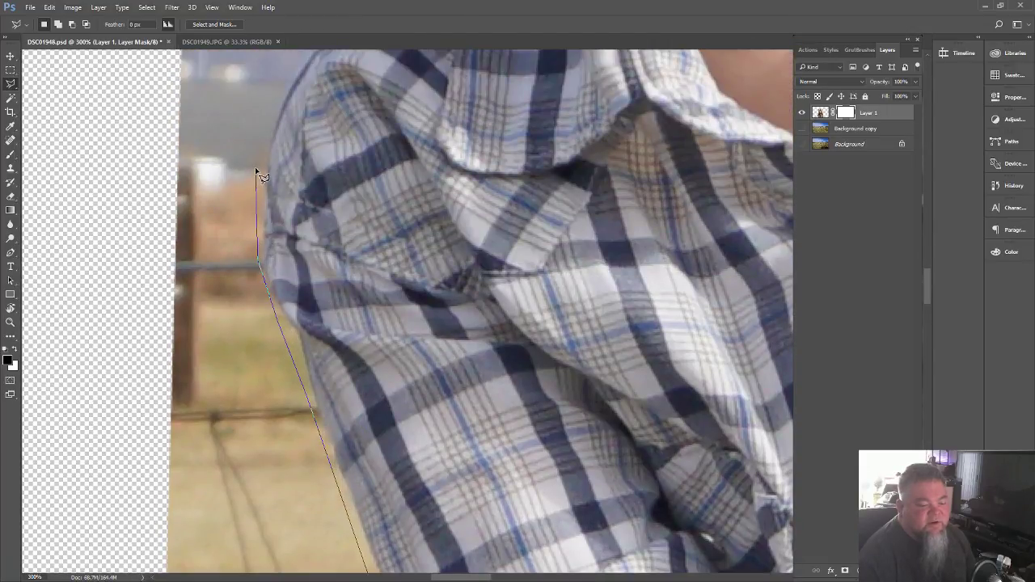
{"action": "left_click", "coordinate": [266, 112]}
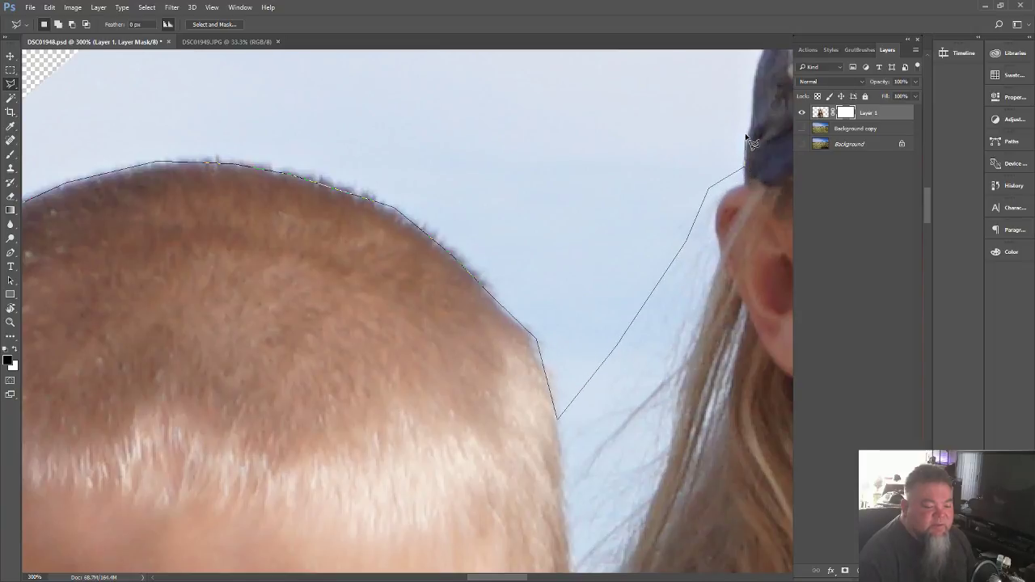
- Close the lasso selection from the girl's cap through the empty canvas around the boy and back to the photo's lower edge
{"action": "scroll", "coordinate": [758, 121], "scroll_direction": "up", "scroll_amount": 5}
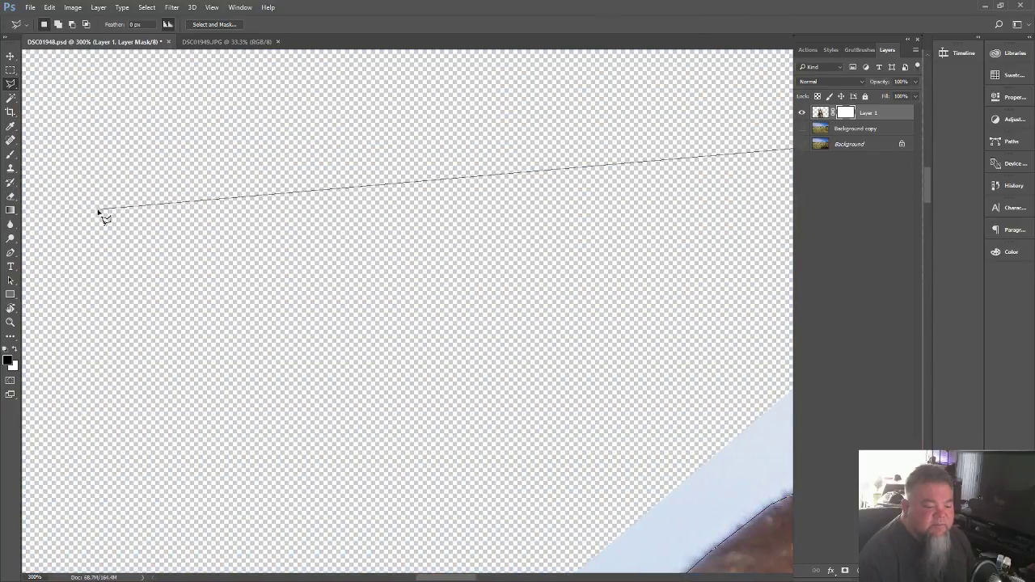
{"action": "left_click", "coordinate": [113, 210]}
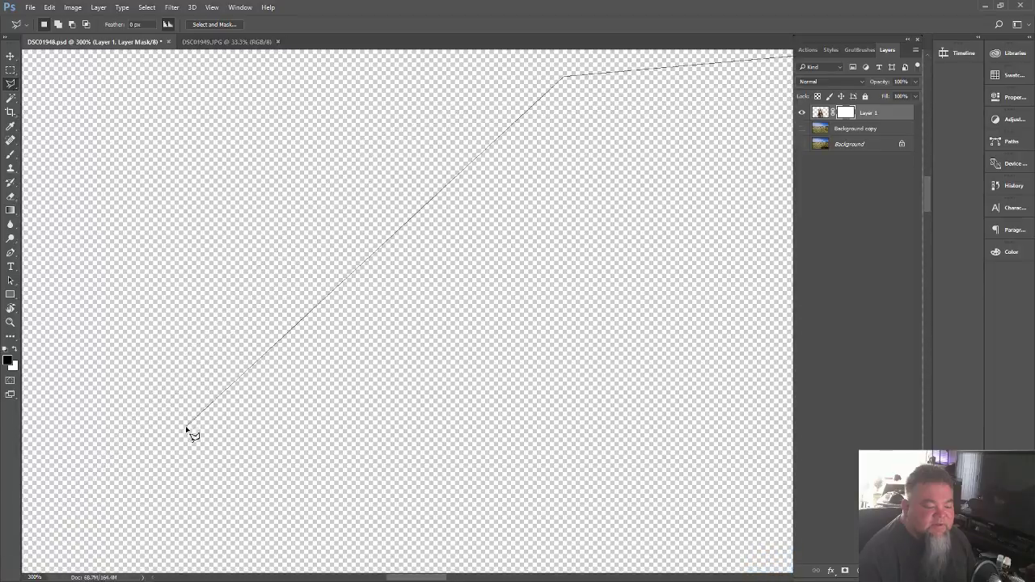
{"action": "left_click", "coordinate": [186, 428]}
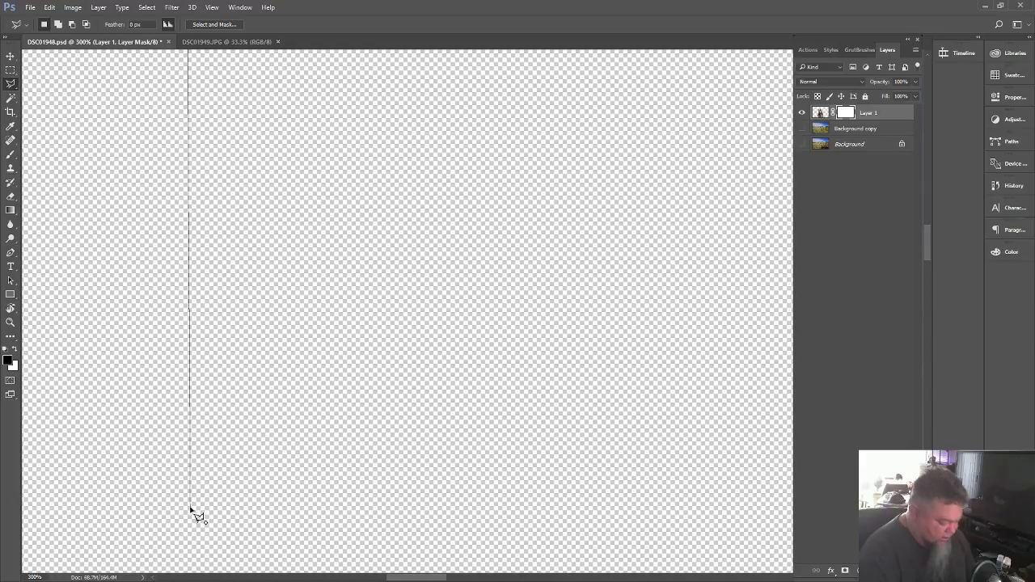
{"action": "scroll", "coordinate": [190, 509], "scroll_direction": "down", "scroll_amount": 2}
{"action": "scroll", "coordinate": [190, 509], "scroll_direction": "down", "scroll_amount": 2}
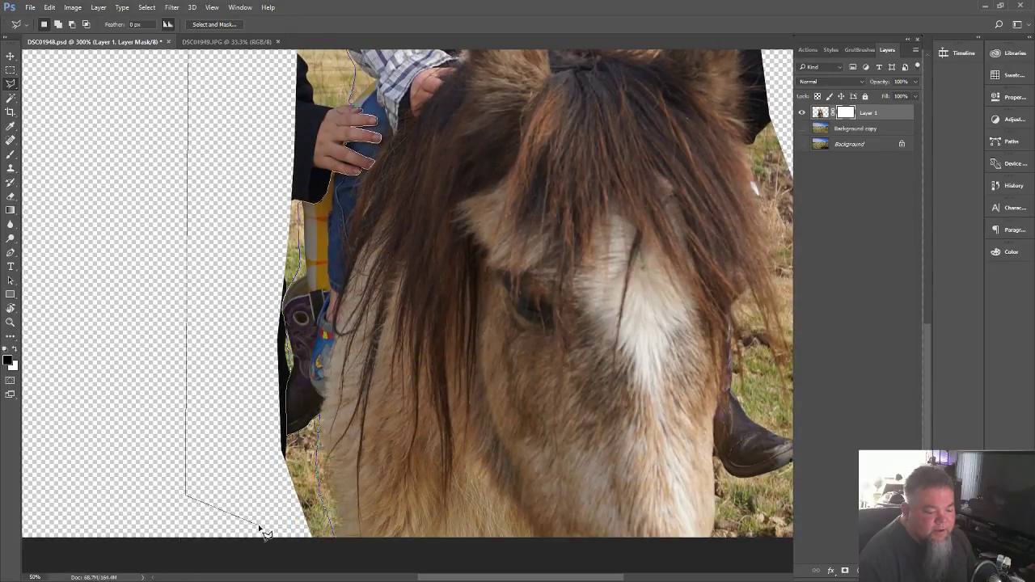
{"action": "left_click", "coordinate": [344, 548]}
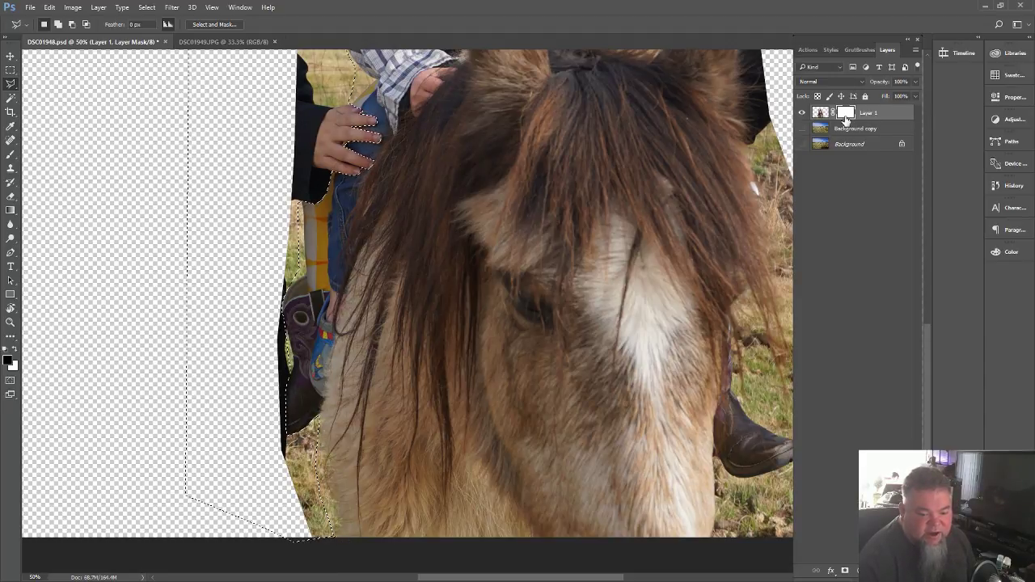
- Fill the selected area on Layer 1's mask with Black at 100% opacity in Normal mode
{"action": "left_click", "coordinate": [821, 114]}
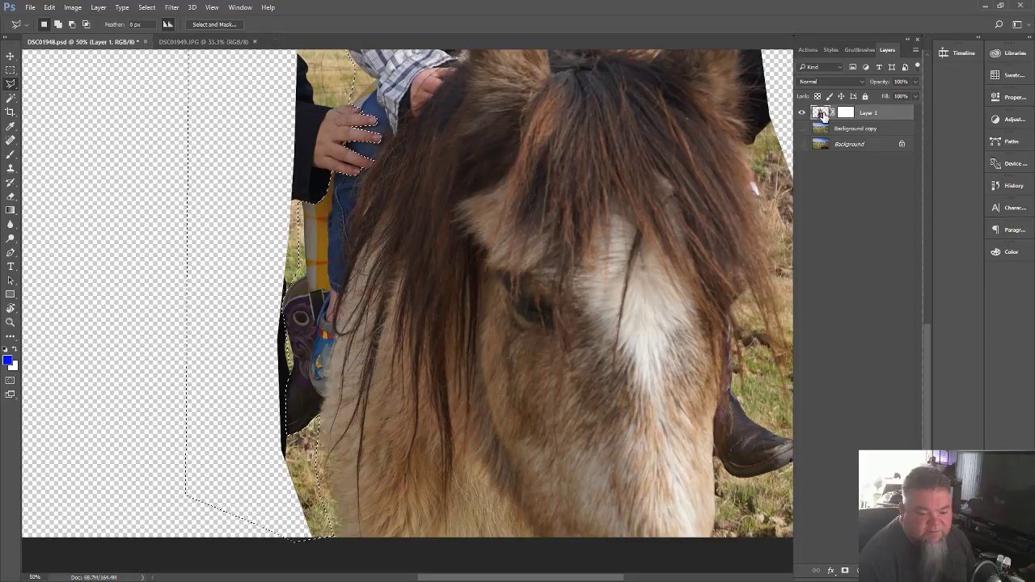
{"action": "left_click", "coordinate": [846, 114]}
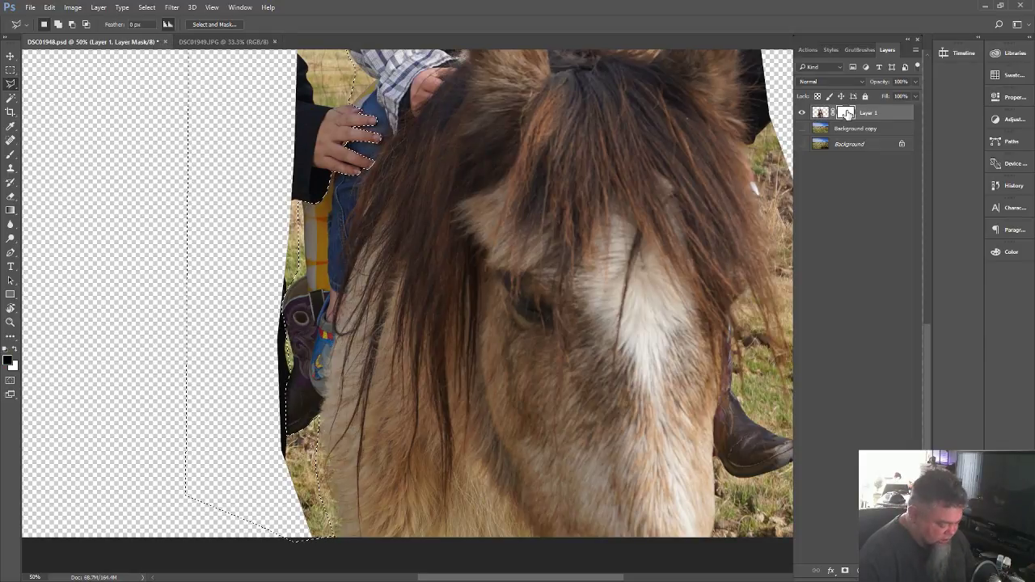
{"action": "key", "text": "shift+F5"}
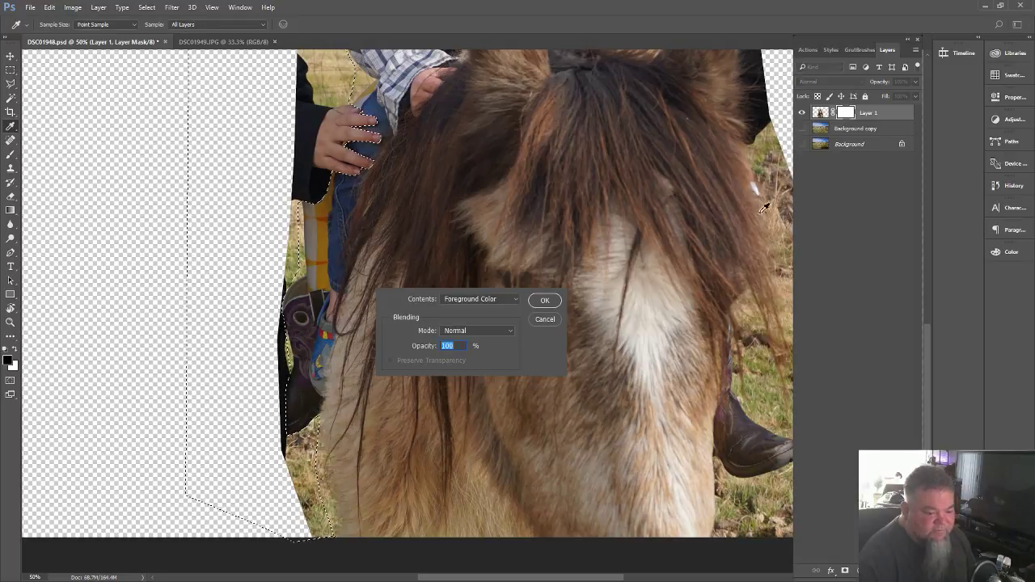
{"action": "left_click", "coordinate": [498, 300]}
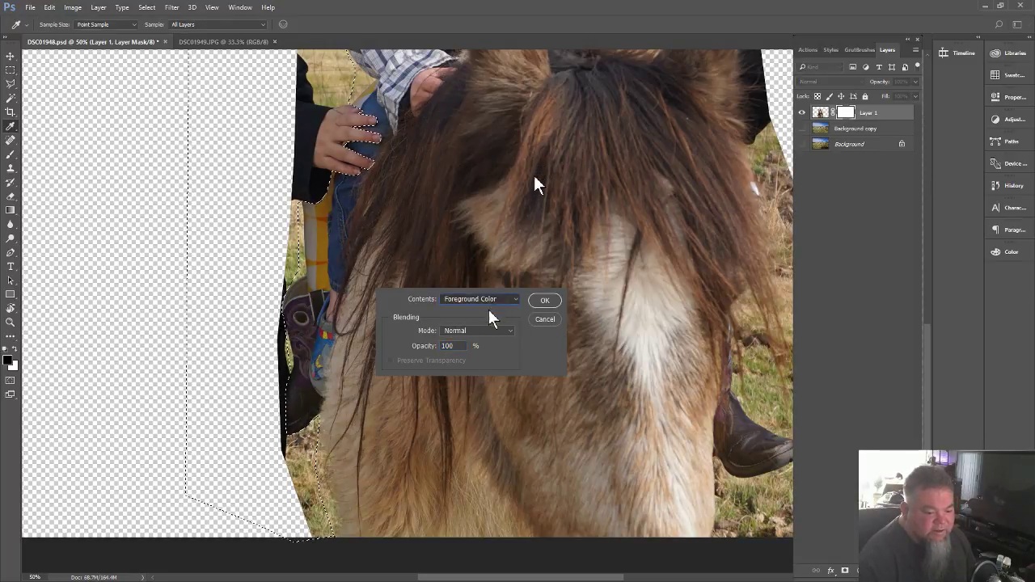
{"action": "left_click", "coordinate": [483, 368]}
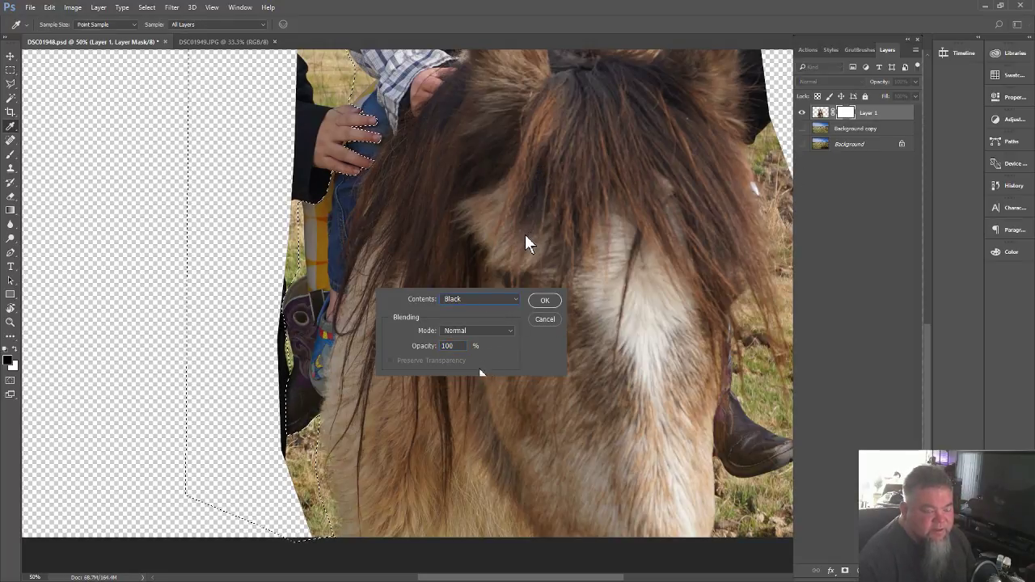
{"action": "left_click", "coordinate": [543, 301]}
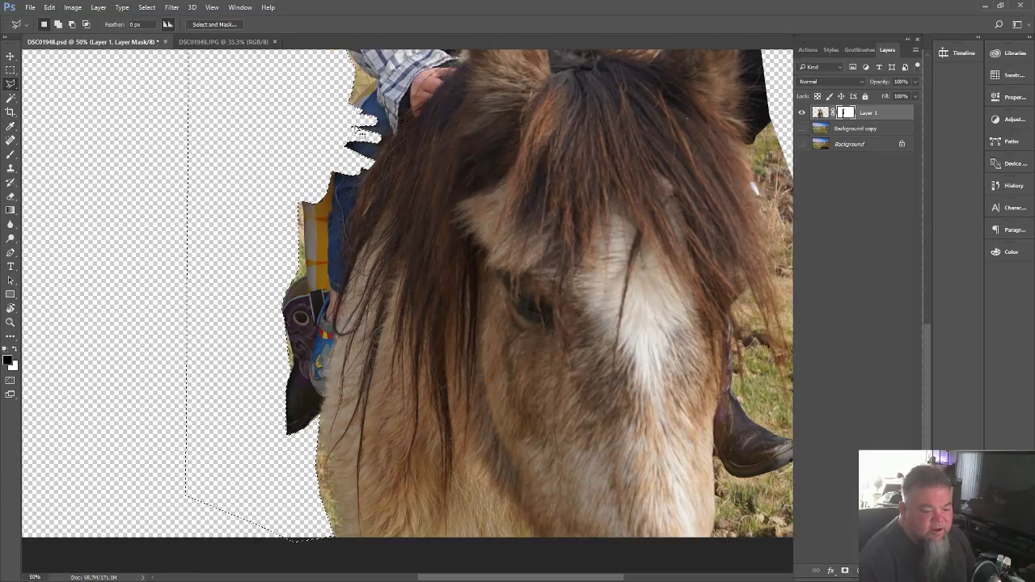
- Clear the selection and show the Background copy layer behind the children
{"action": "scroll", "coordinate": [373, 240], "scroll_direction": "up", "scroll_amount": 10}
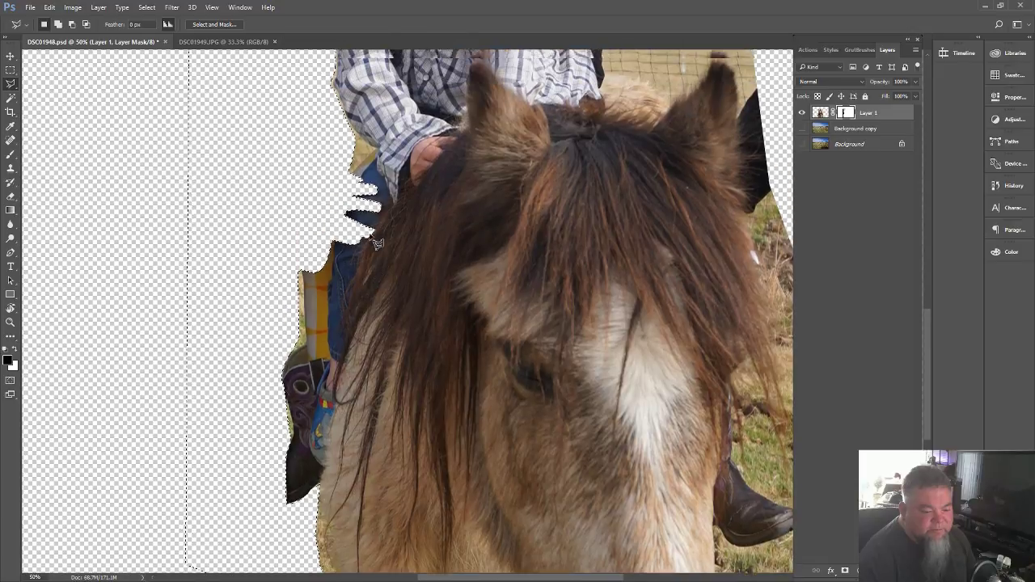
{"action": "scroll", "coordinate": [376, 242], "scroll_direction": "up", "scroll_amount": 2}
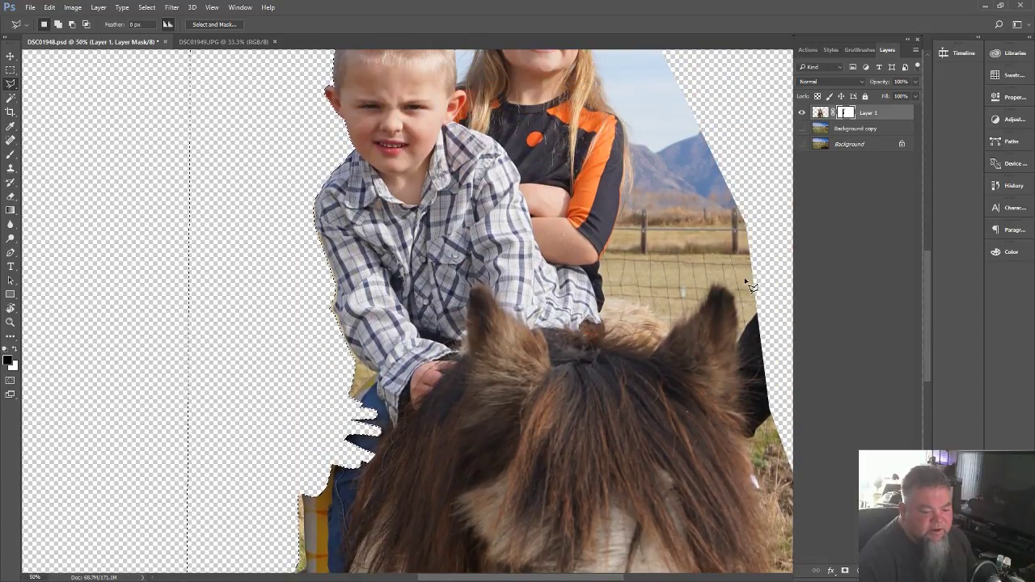
{"action": "scroll", "coordinate": [750, 281], "scroll_direction": "up", "scroll_amount": 6}
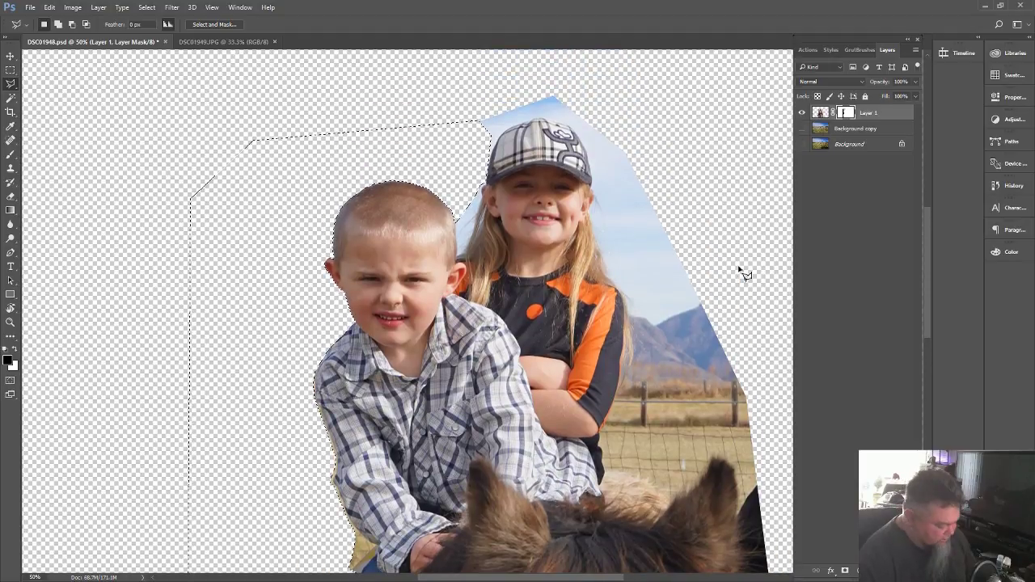
{"action": "key", "text": "ctrl+d"}
{"action": "left_click", "coordinate": [802, 130]}
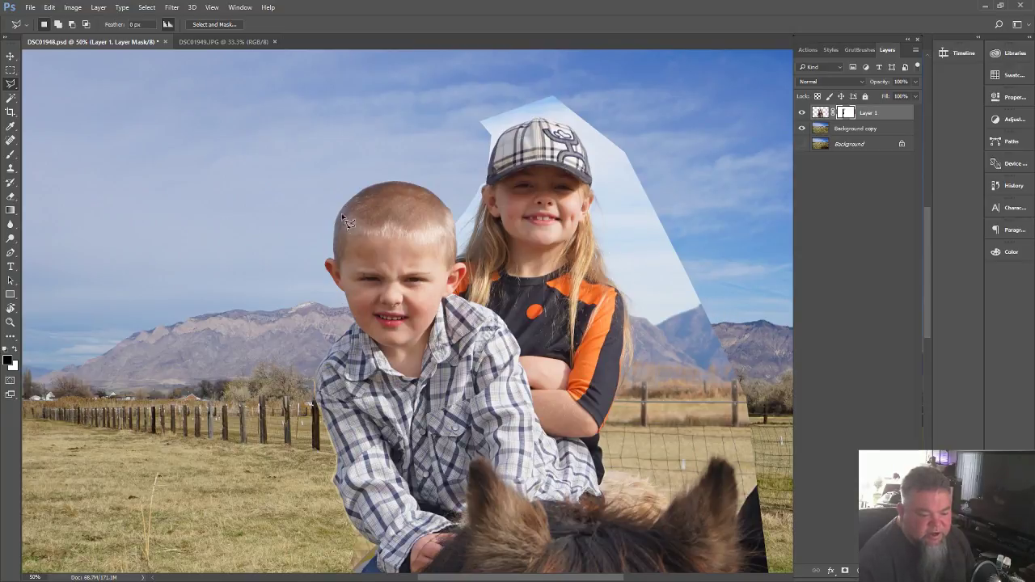
- Restore the boy's outer hair edge on Layer 1's mask with white brush strokes, and paint the leftover light halo out in black
{"action": "left_click", "coordinate": [10, 322]}
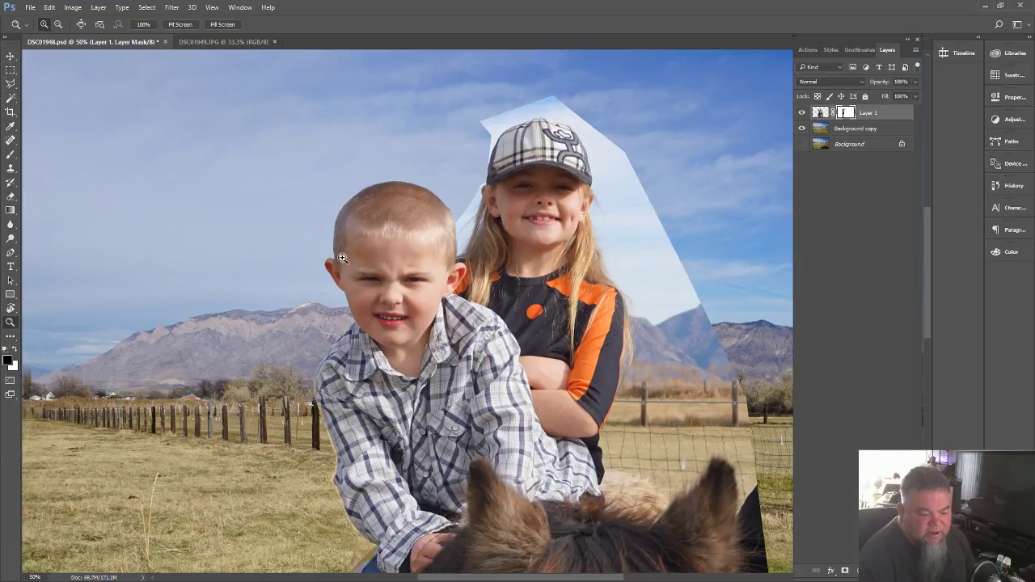
{"action": "left_click", "coordinate": [343, 257]}
{"action": "left_click", "coordinate": [343, 243]}
{"action": "left_click", "coordinate": [343, 237]}
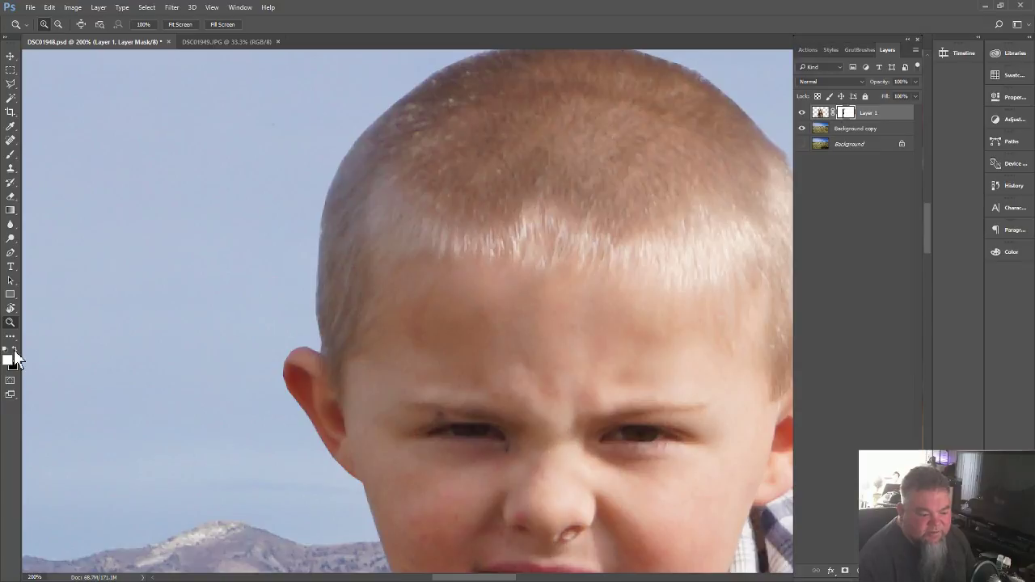
{"action": "left_click", "coordinate": [10, 154]}
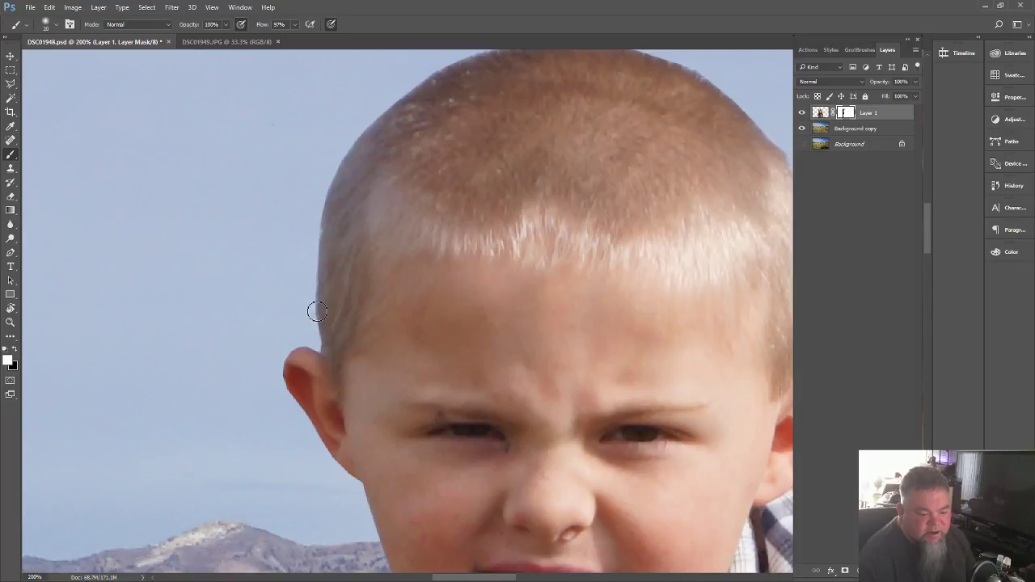
{"action": "mouse_move", "coordinate": [316, 311]}
{"action": "left_mouse_down"}
{"action": "mouse_move", "coordinate": [320, 248]}
{"action": "mouse_move", "coordinate": [348, 172]}
{"action": "mouse_move", "coordinate": [331, 190]}
{"action": "mouse_move", "coordinate": [320, 260]}
{"action": "left_mouse_up"}
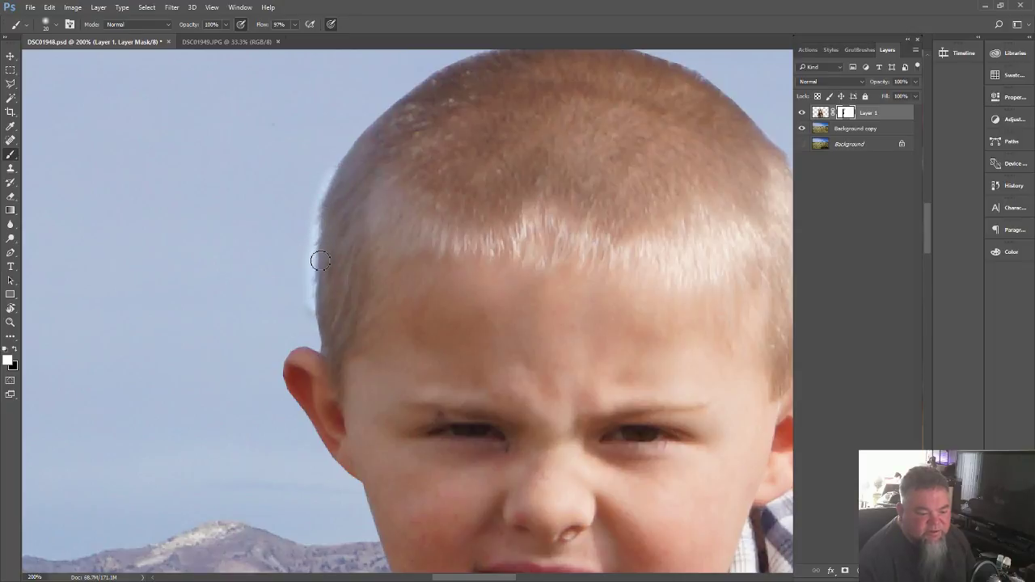
{"action": "mouse_move", "coordinate": [322, 308]}
{"action": "left_mouse_down"}
{"action": "mouse_move", "coordinate": [331, 347]}
{"action": "mouse_move", "coordinate": [320, 273]}
{"action": "left_mouse_up"}
{"action": "mouse_move", "coordinate": [338, 217]}
{"action": "left_mouse_down"}
{"action": "mouse_move", "coordinate": [352, 168]}
{"action": "mouse_move", "coordinate": [344, 172]}
{"action": "mouse_move", "coordinate": [379, 126]}
{"action": "left_mouse_up"}
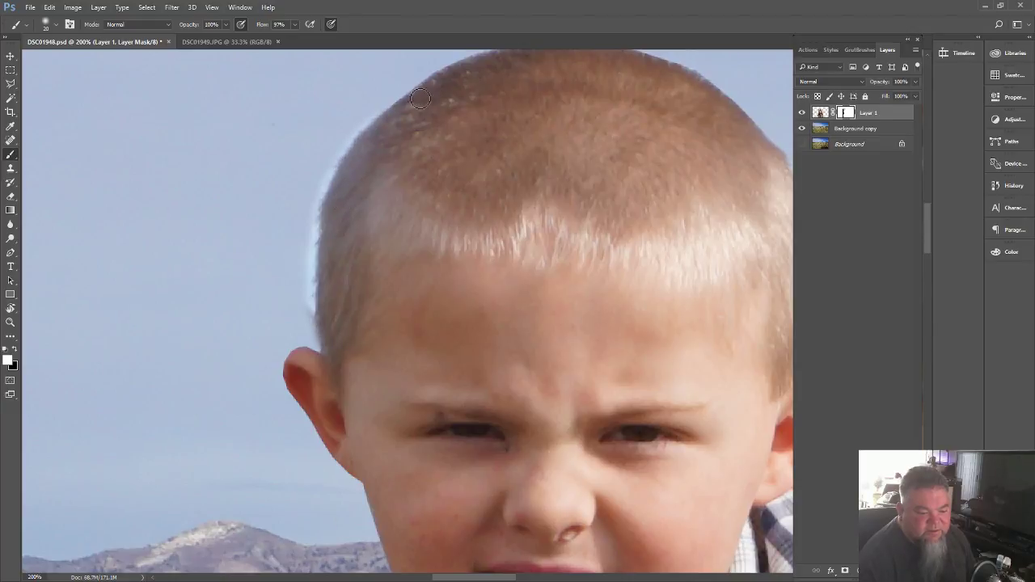
{"action": "left_click_drag", "start_coordinate": [420, 98], "coordinate": [387, 125]}
{"action": "key", "text": "x"}
{"action": "mouse_move", "coordinate": [309, 312]}
{"action": "left_mouse_down"}
{"action": "mouse_move", "coordinate": [311, 254]}
{"action": "mouse_move", "coordinate": [309, 315]}
{"action": "mouse_move", "coordinate": [307, 214]}
{"action": "mouse_move", "coordinate": [376, 111]}
{"action": "left_mouse_up"}
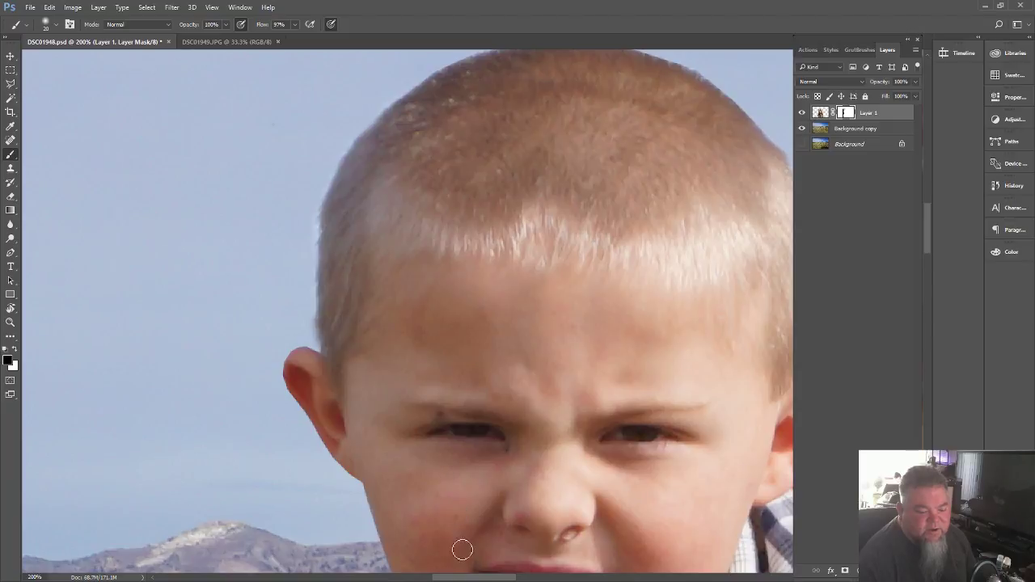
- Paint white on Layer 1's mask across the crown of the boy's head to bring back the clipped hair edge
{"action": "left_click_drag", "start_coordinate": [465, 579], "coordinate": [501, 579]}
{"action": "scroll", "coordinate": [498, 535], "scroll_direction": "up", "scroll_amount": 3}
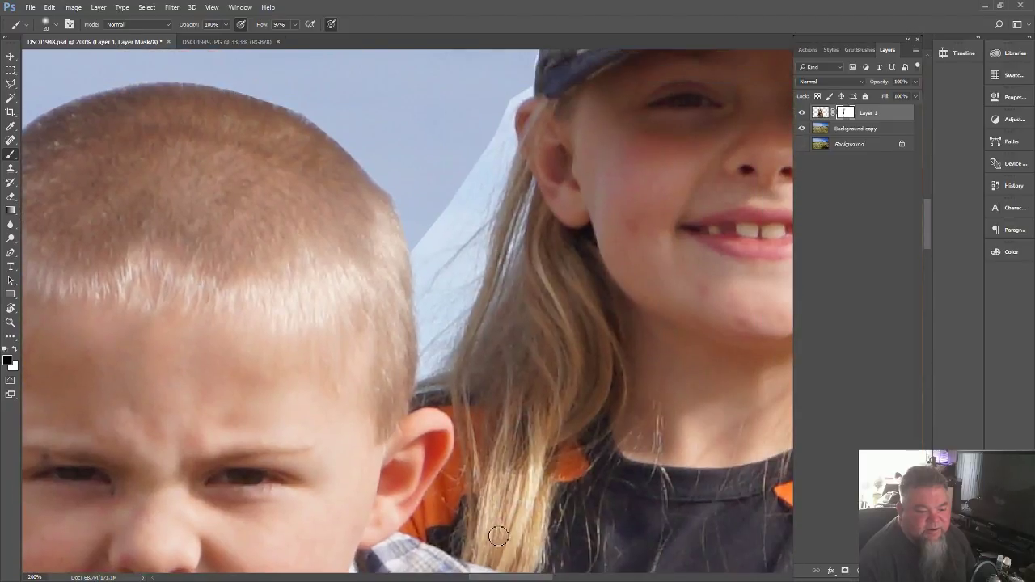
{"action": "scroll", "coordinate": [498, 533], "scroll_direction": "up", "scroll_amount": 1}
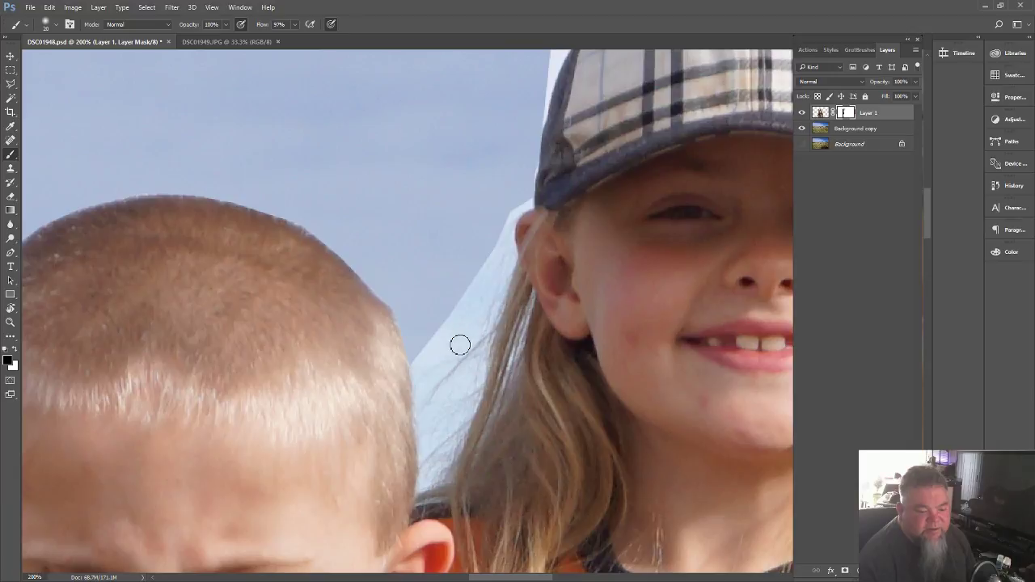
{"action": "left_click", "coordinate": [300, 229]}
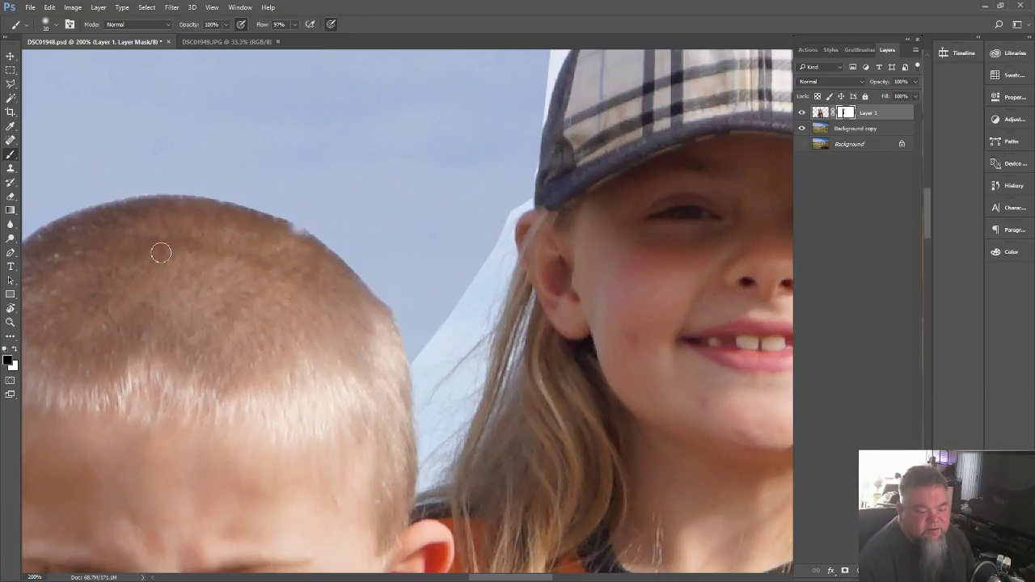
{"action": "left_click", "coordinate": [15, 347]}
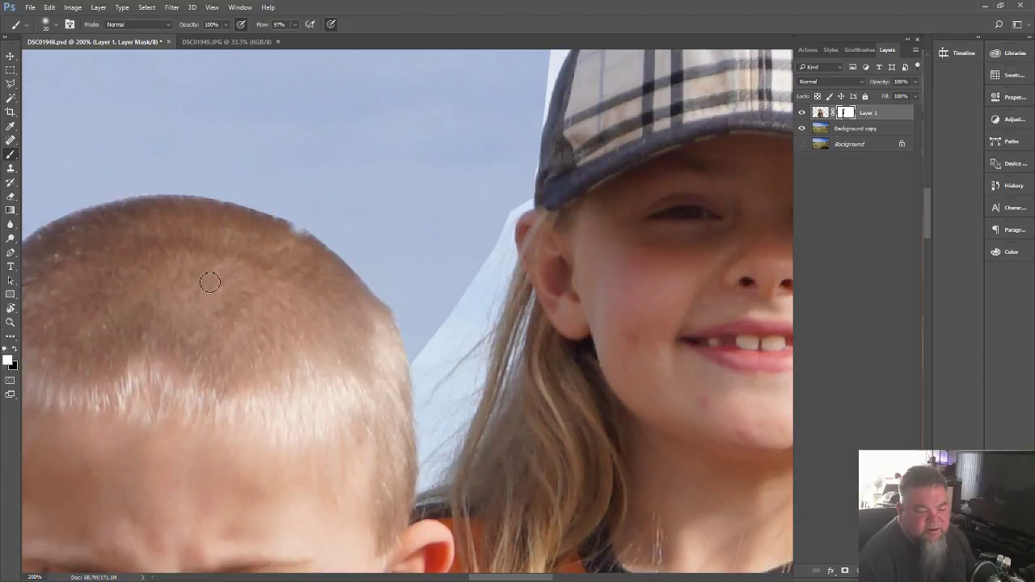
{"action": "left_click", "coordinate": [303, 234]}
{"action": "mouse_move", "coordinate": [304, 235]}
{"action": "left_mouse_down"}
{"action": "mouse_move", "coordinate": [200, 200]}
{"action": "mouse_move", "coordinate": [121, 206]}
{"action": "left_mouse_up"}
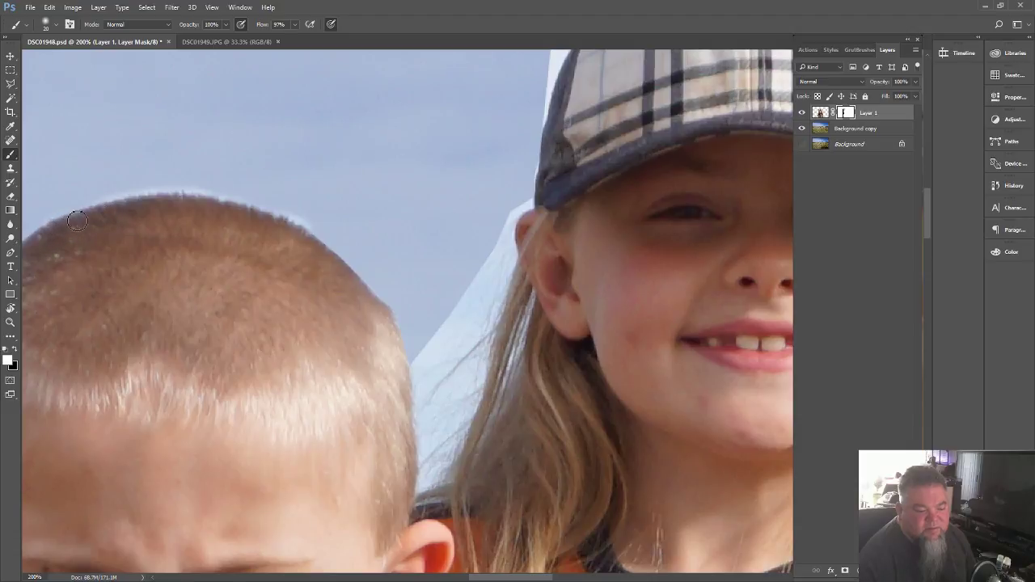
- Paint black on Layer 1's mask just above the boy's crown to remove the bright sky fringe
{"action": "left_click", "coordinate": [14, 348]}
{"action": "key", "text": "ctrl+plus"}
{"action": "key", "text": "ctrl+plus"}
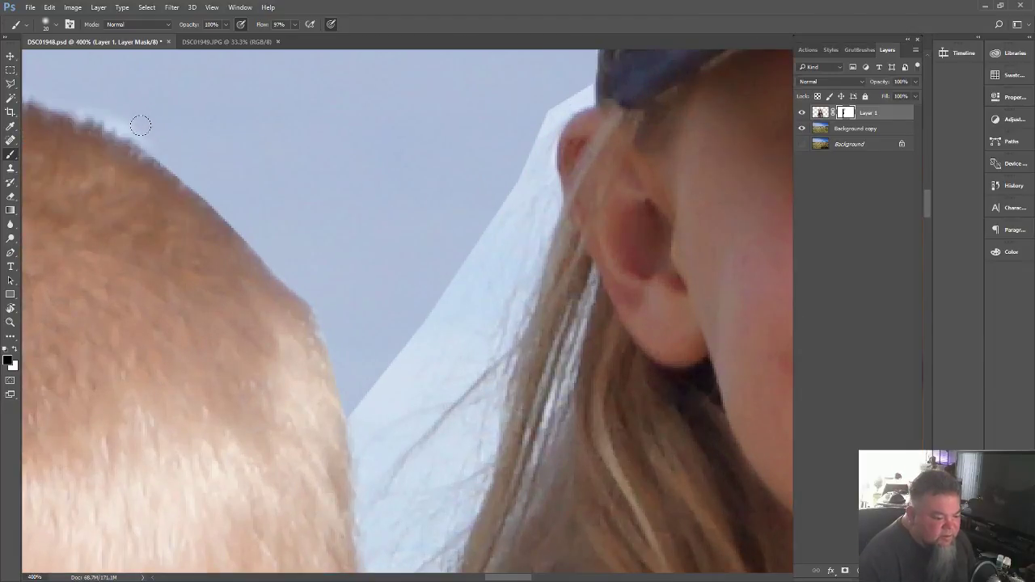
{"action": "left_click_drag", "start_coordinate": [115, 115], "coordinate": [36, 87]}
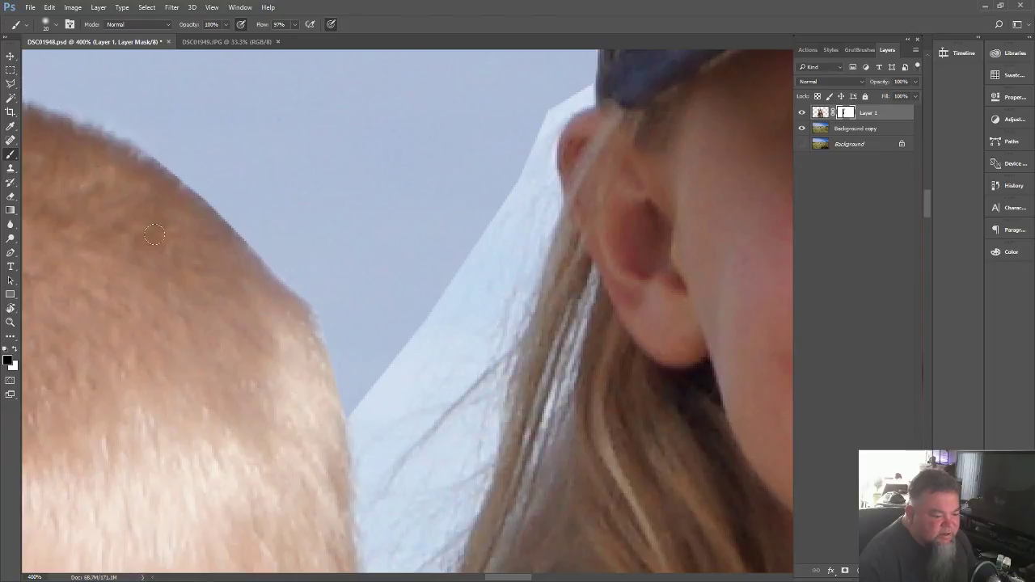
{"action": "left_click_drag", "start_coordinate": [514, 577], "coordinate": [494, 577]}
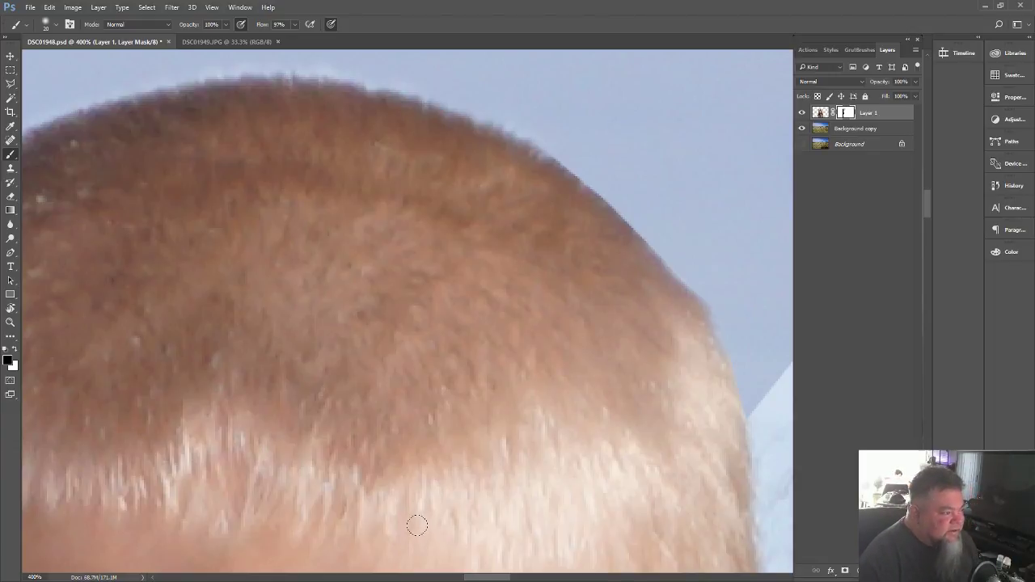
- Brush black on the mask over the pale sky and stray hairs between the boy's head and the girl's long hair
{"action": "left_click_drag", "start_coordinate": [484, 578], "coordinate": [508, 577]}
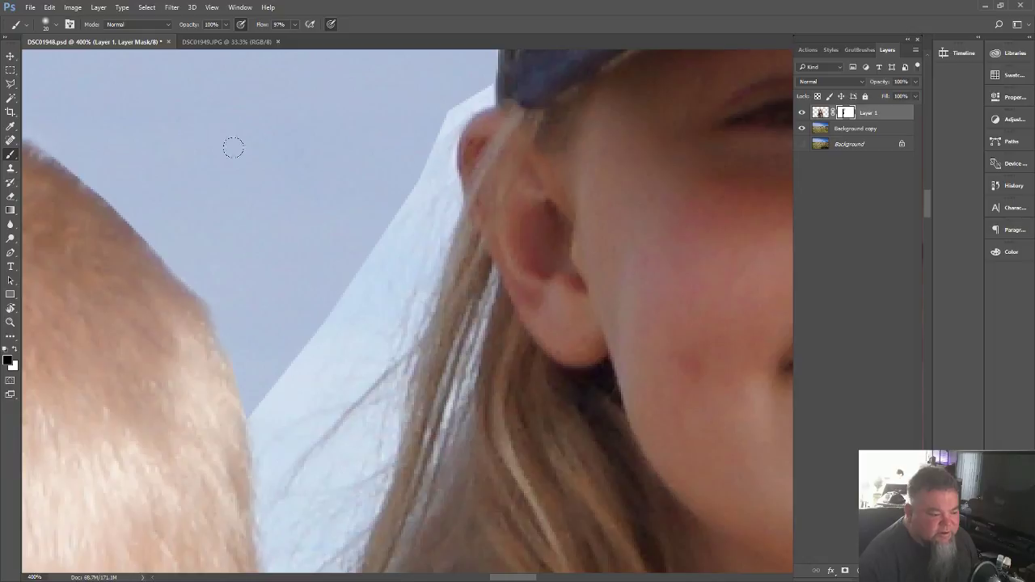
{"action": "scroll", "coordinate": [384, 321], "scroll_direction": "down", "scroll_amount": 5}
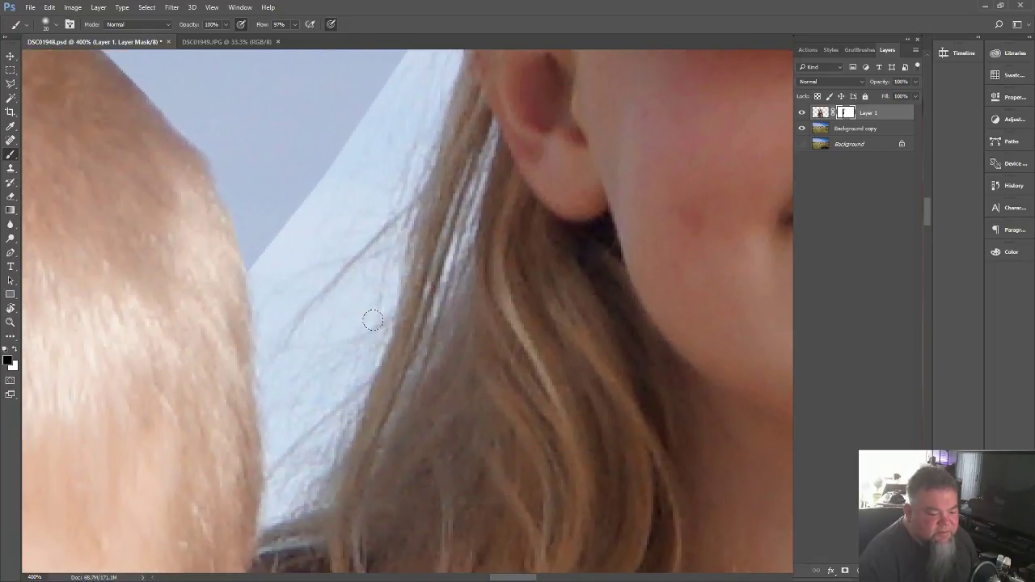
{"action": "left_click", "coordinate": [10, 83]}
{"action": "left_click", "coordinate": [10, 155]}
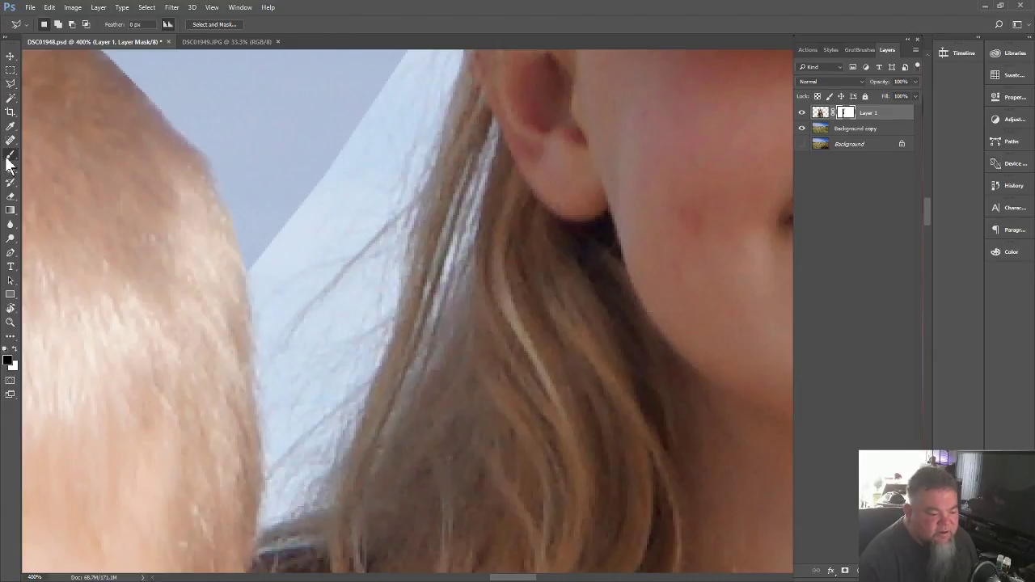
{"action": "mouse_move", "coordinate": [349, 158]}
{"action": "left_mouse_down"}
{"action": "mouse_move", "coordinate": [325, 158]}
{"action": "mouse_move", "coordinate": [329, 132]}
{"action": "mouse_move", "coordinate": [325, 171]}
{"action": "mouse_move", "coordinate": [327, 142]}
{"action": "mouse_move", "coordinate": [361, 165]}
{"action": "mouse_move", "coordinate": [325, 241]}
{"action": "mouse_move", "coordinate": [348, 207]}
{"action": "mouse_move", "coordinate": [267, 308]}
{"action": "mouse_move", "coordinate": [296, 277]}
{"action": "mouse_move", "coordinate": [279, 273]}
{"action": "mouse_move", "coordinate": [300, 200]}
{"action": "mouse_move", "coordinate": [270, 232]}
{"action": "mouse_move", "coordinate": [270, 439]}
{"action": "mouse_move", "coordinate": [268, 362]}
{"action": "left_mouse_up"}
{"action": "mouse_move", "coordinate": [350, 145]}
{"action": "left_mouse_down"}
{"action": "mouse_move", "coordinate": [378, 90]}
{"action": "mouse_move", "coordinate": [377, 154]}
{"action": "mouse_move", "coordinate": [363, 160]}
{"action": "mouse_move", "coordinate": [399, 114]}
{"action": "mouse_move", "coordinate": [393, 167]}
{"action": "left_mouse_up"}
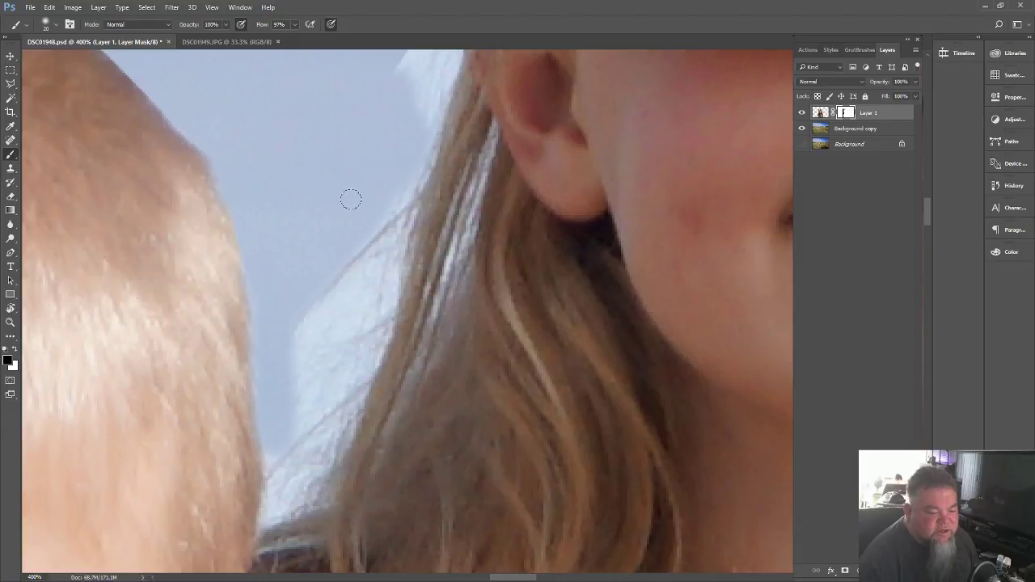
{"action": "left_click_drag", "start_coordinate": [412, 131], "coordinate": [423, 78]}
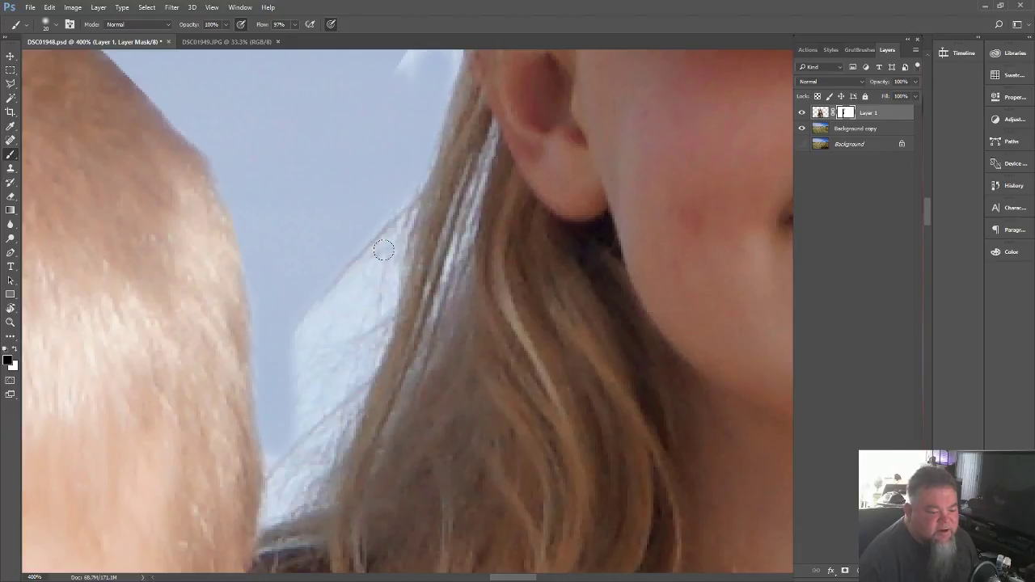
{"action": "mouse_move", "coordinate": [383, 251]}
{"action": "left_mouse_down"}
{"action": "mouse_move", "coordinate": [367, 296]}
{"action": "mouse_move", "coordinate": [327, 323]}
{"action": "mouse_move", "coordinate": [367, 301]}
{"action": "mouse_move", "coordinate": [364, 319]}
{"action": "mouse_move", "coordinate": [304, 379]}
{"action": "mouse_move", "coordinate": [349, 357]}
{"action": "mouse_move", "coordinate": [279, 428]}
{"action": "mouse_move", "coordinate": [314, 359]}
{"action": "mouse_move", "coordinate": [298, 366]}
{"action": "mouse_move", "coordinate": [339, 320]}
{"action": "mouse_move", "coordinate": [323, 308]}
{"action": "mouse_move", "coordinate": [308, 331]}
{"action": "mouse_move", "coordinate": [365, 271]}
{"action": "left_mouse_up"}
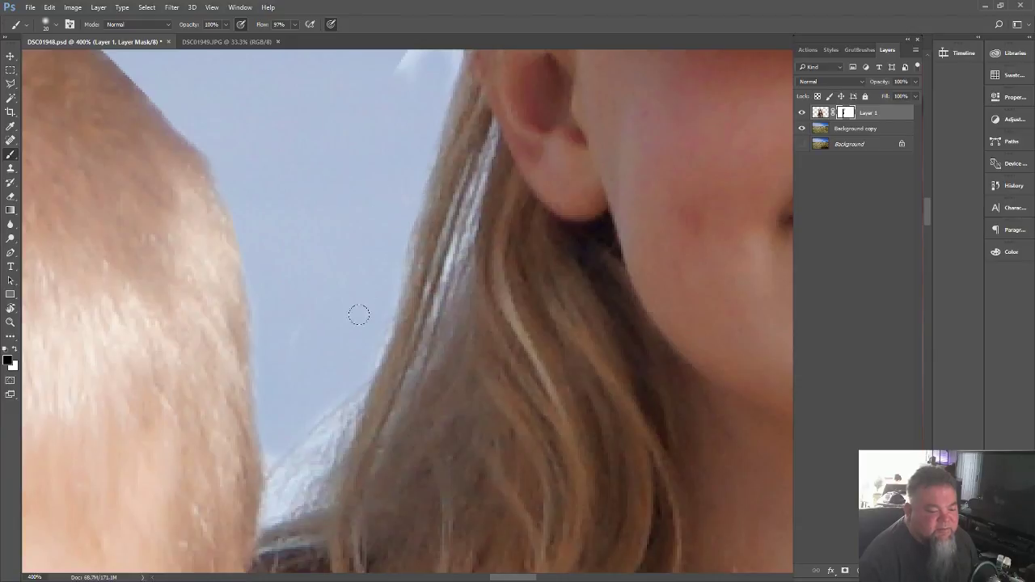
{"action": "mouse_move", "coordinate": [340, 389]}
{"action": "left_mouse_down"}
{"action": "mouse_move", "coordinate": [308, 484]}
{"action": "mouse_move", "coordinate": [271, 501]}
{"action": "mouse_move", "coordinate": [275, 442]}
{"action": "left_mouse_up"}
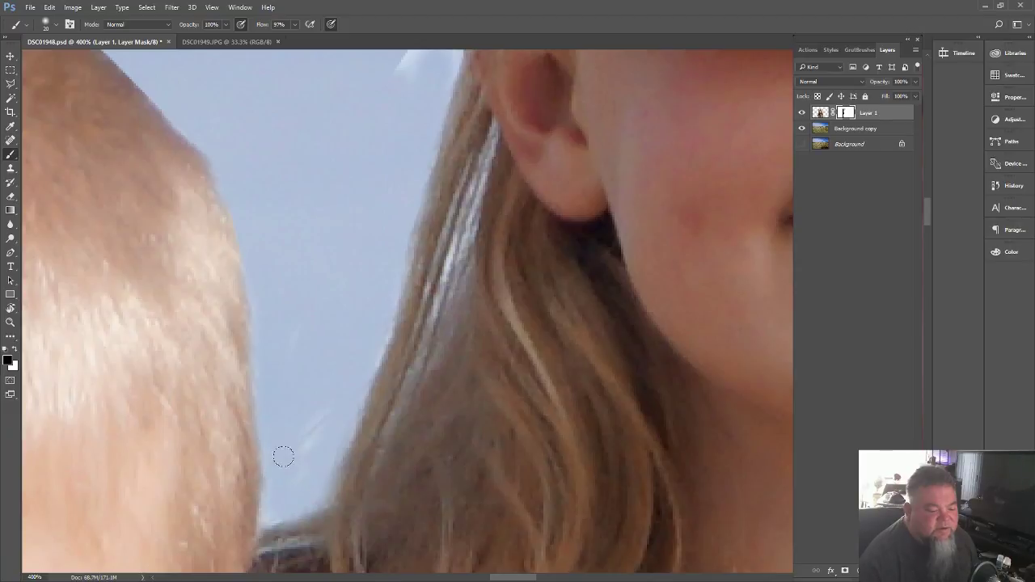
- Mask out the remaining pale sky beside the girl's ear and below her cap brim on the boy's side with black
{"action": "scroll", "coordinate": [361, 283], "scroll_direction": "up", "scroll_amount": 5}
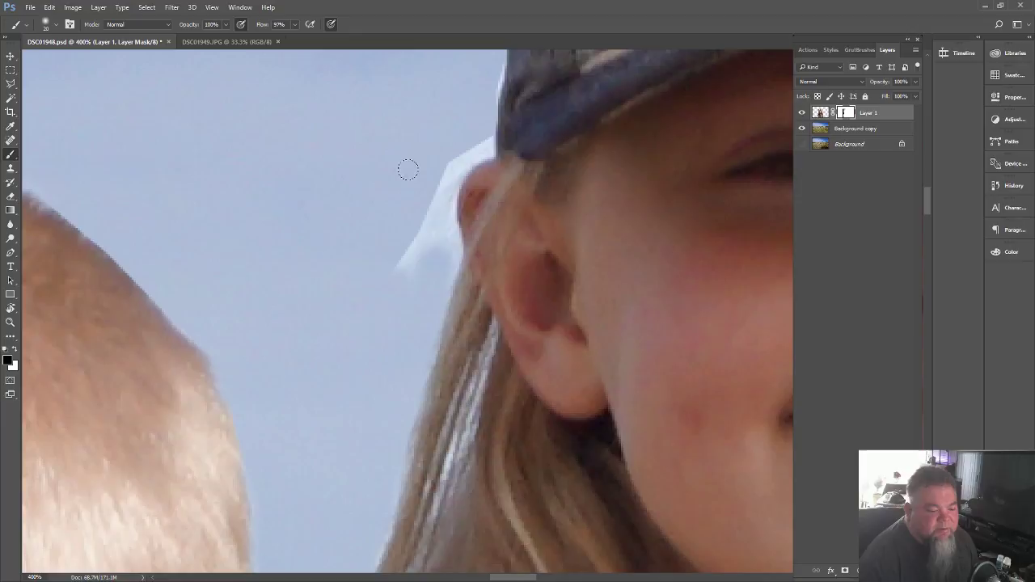
{"action": "mouse_move", "coordinate": [407, 169]}
{"action": "left_mouse_down"}
{"action": "mouse_move", "coordinate": [447, 151]}
{"action": "mouse_move", "coordinate": [429, 195]}
{"action": "mouse_move", "coordinate": [441, 241]}
{"action": "mouse_move", "coordinate": [423, 266]}
{"action": "mouse_move", "coordinate": [422, 216]}
{"action": "mouse_move", "coordinate": [379, 277]}
{"action": "left_mouse_up"}
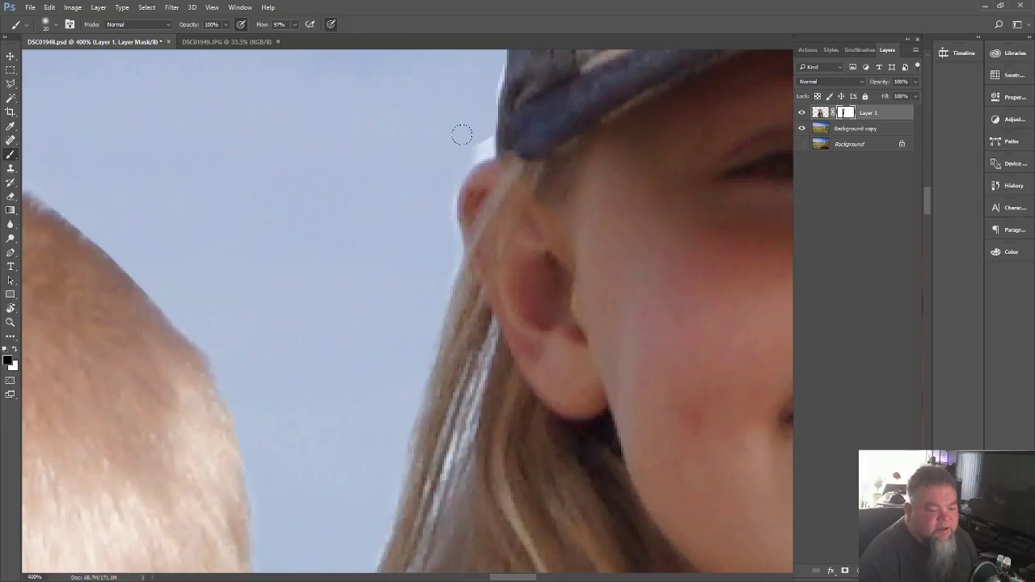
{"action": "left_click_drag", "start_coordinate": [461, 135], "coordinate": [463, 140]}
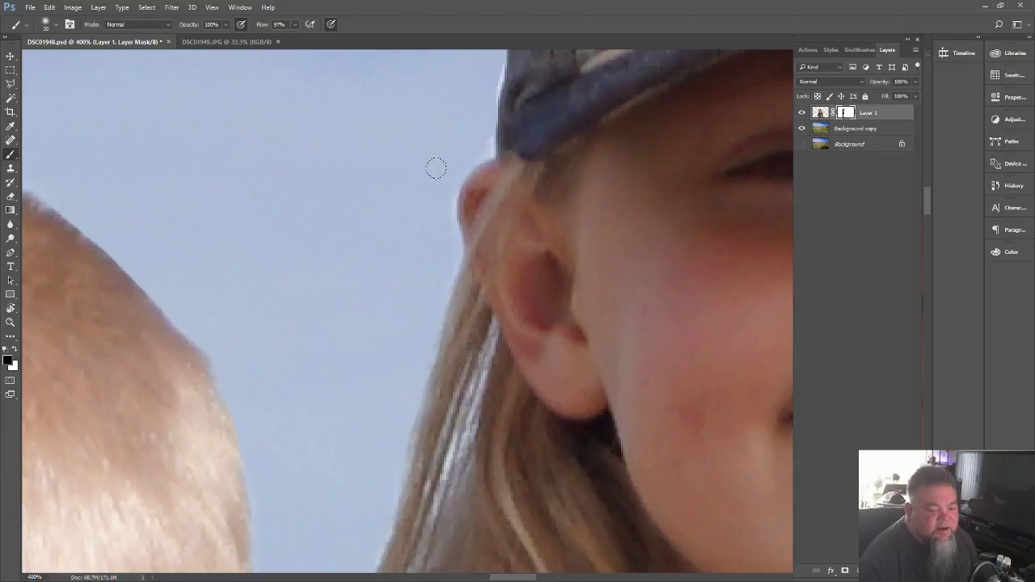
{"action": "scroll", "coordinate": [346, 355], "scroll_direction": "down", "scroll_amount": 5}
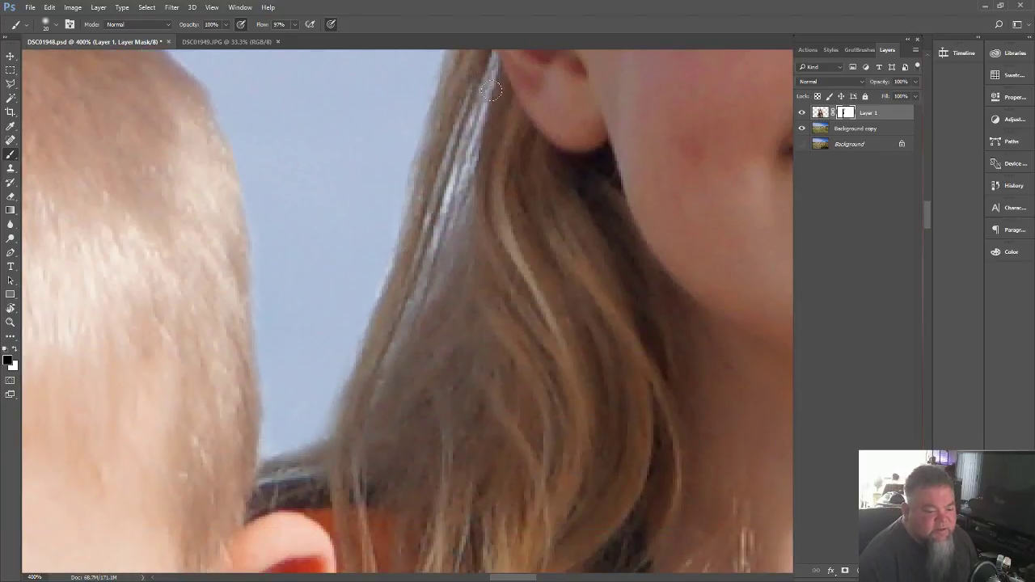
{"action": "scroll", "coordinate": [426, 256], "scroll_direction": "down", "scroll_amount": 5}
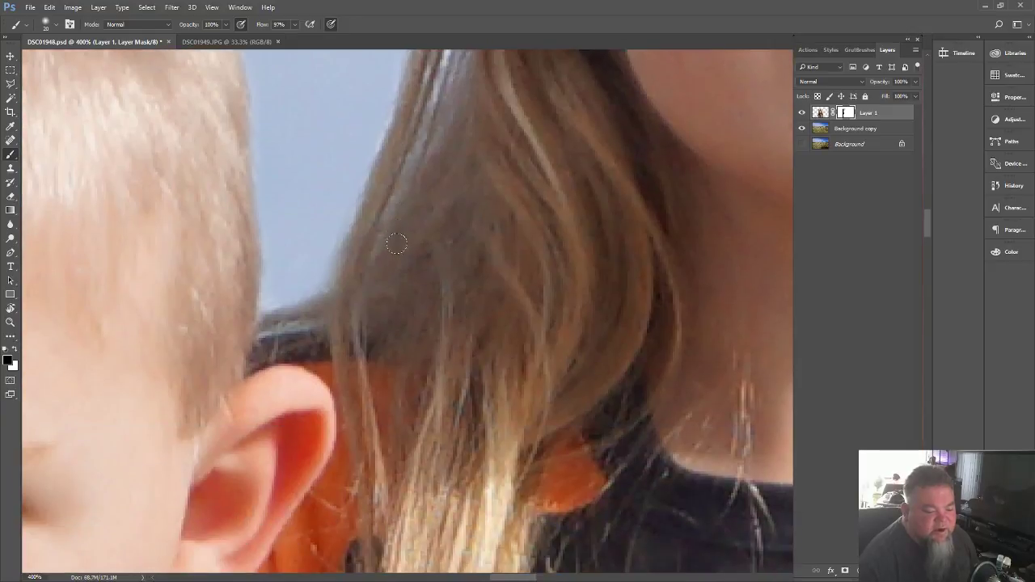
{"action": "scroll", "coordinate": [395, 243], "scroll_direction": "up", "scroll_amount": 2}
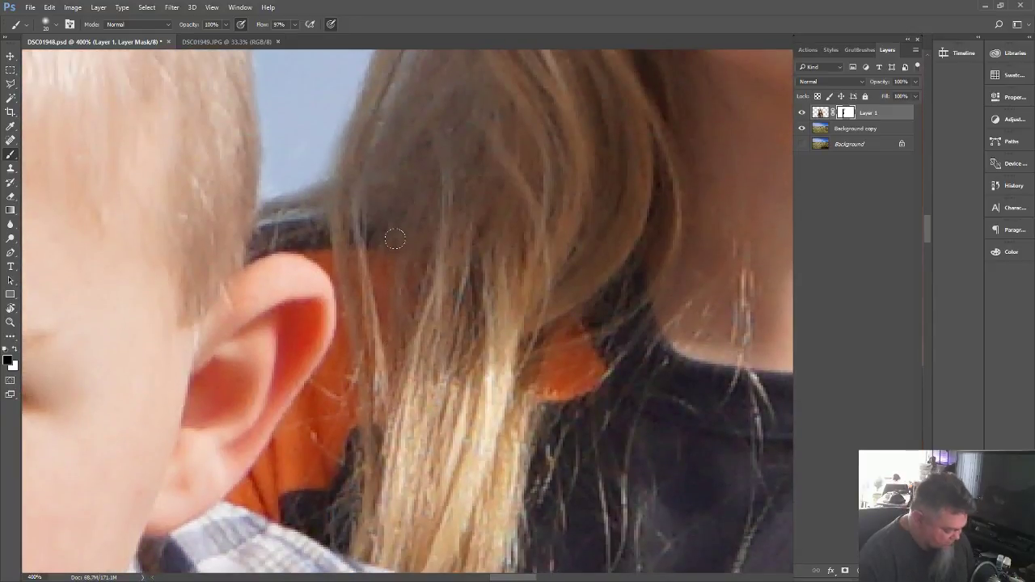
- Save the document with the refined mask around the boy's head and the girl's hair
{"action": "key", "text": "ctrl+minus"}
{"action": "key", "text": "ctrl+minus"}
{"action": "key", "text": "ctrl+minus"}
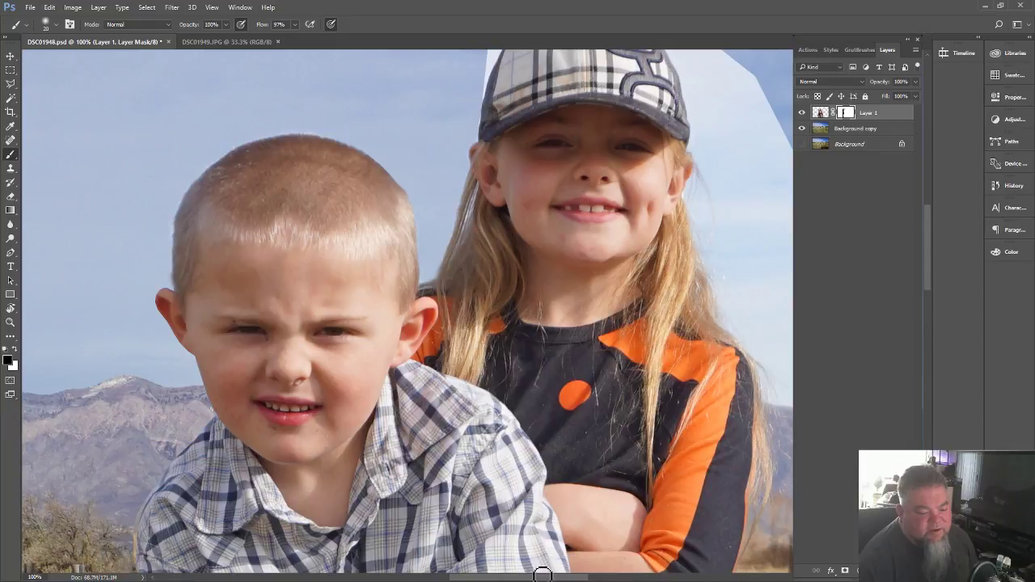
{"action": "left_click_drag", "start_coordinate": [539, 579], "coordinate": [570, 579]}
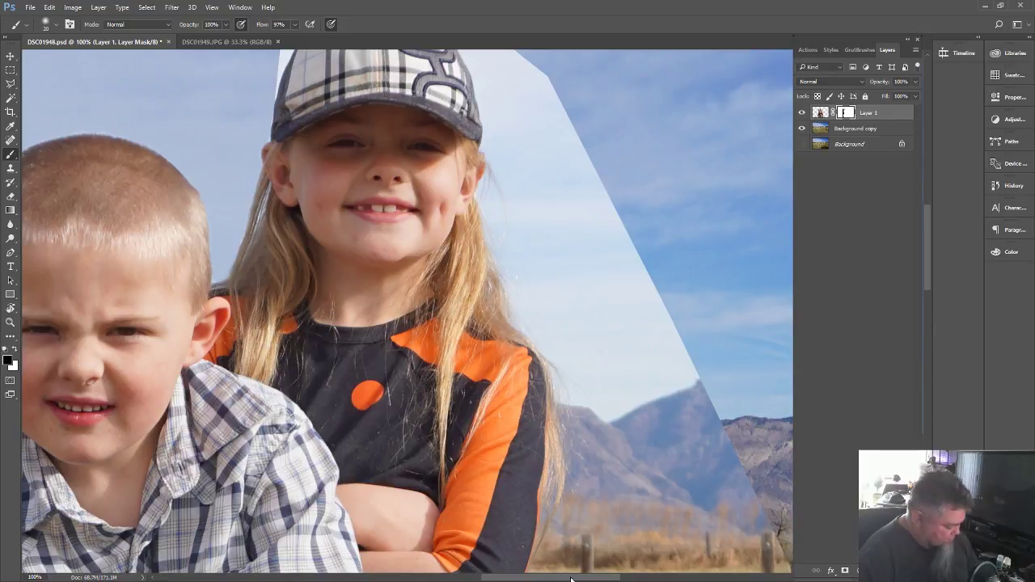
{"action": "key", "text": "ctrl+s"}
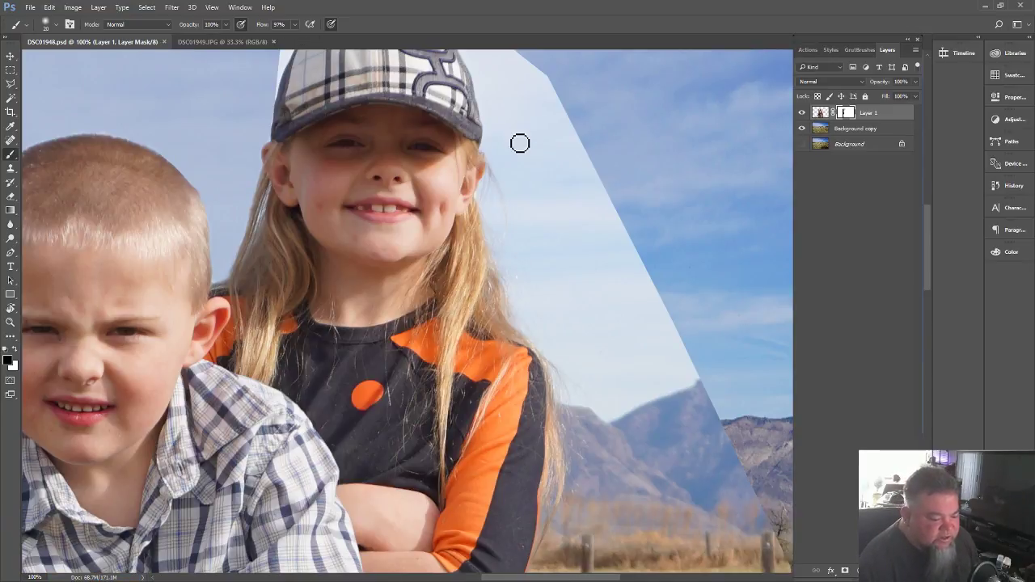
- Paint black on Layer 1's mask along the girl's hair below her ear, on the side away from the boy
{"action": "left_click", "coordinate": [10, 322]}
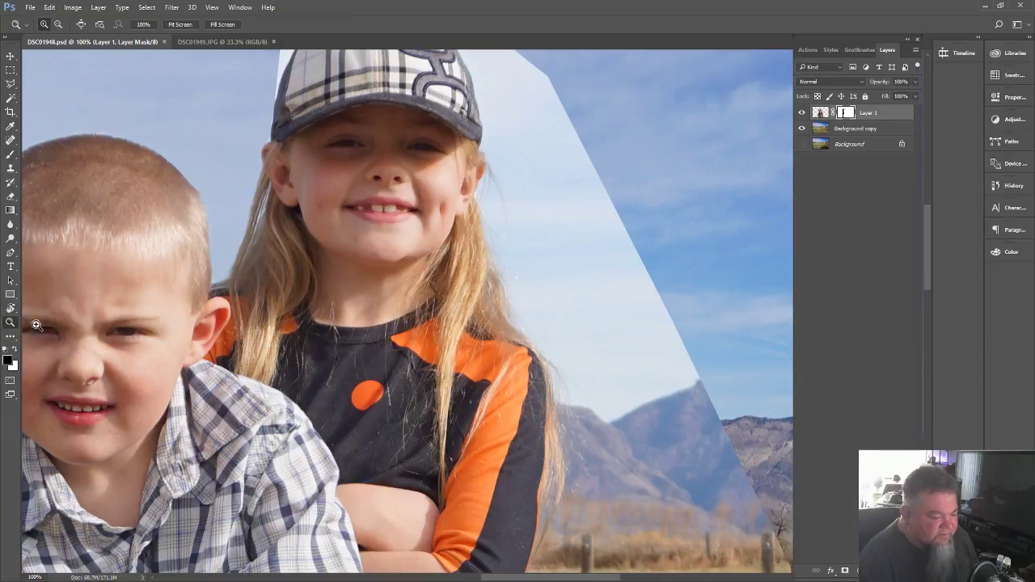
{"action": "left_click", "coordinate": [509, 231]}
{"action": "left_click", "coordinate": [507, 231]}
{"action": "left_click", "coordinate": [507, 230]}
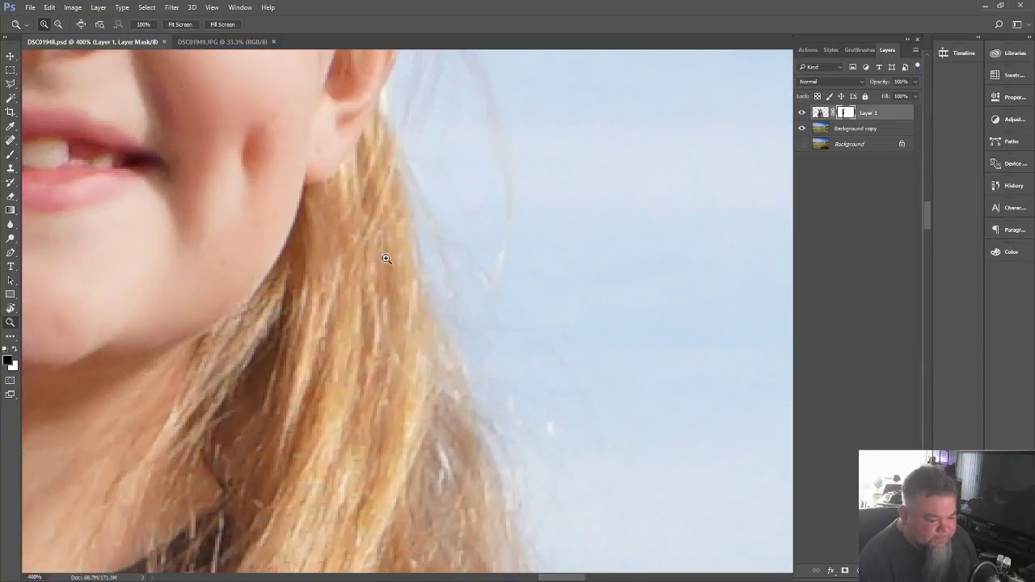
{"action": "left_click", "coordinate": [10, 154]}
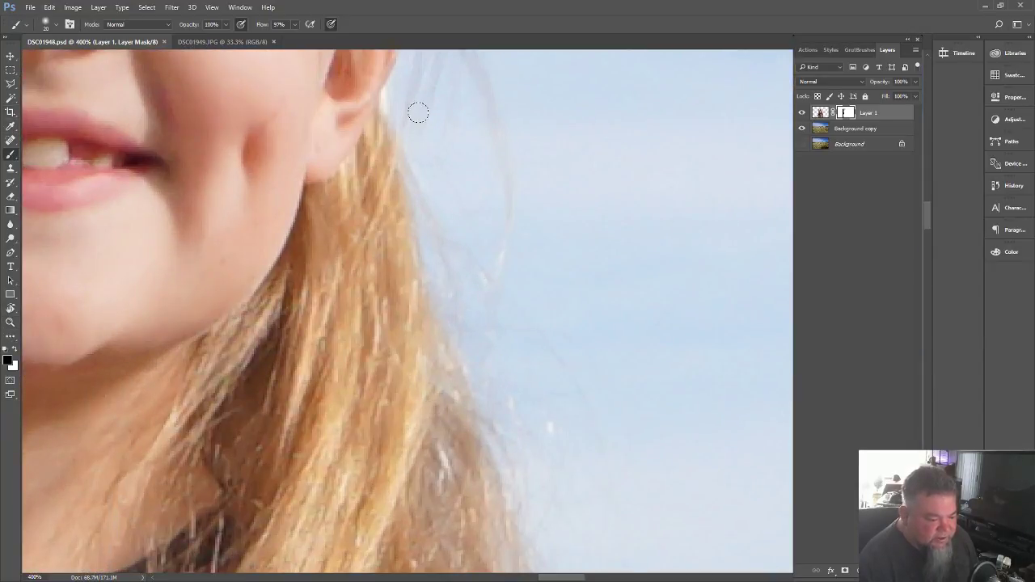
{"action": "mouse_move", "coordinate": [416, 101]}
{"action": "left_mouse_down"}
{"action": "mouse_move", "coordinate": [426, 244]}
{"action": "mouse_move", "coordinate": [482, 376]}
{"action": "mouse_move", "coordinate": [515, 519]}
{"action": "mouse_move", "coordinate": [540, 413]}
{"action": "mouse_move", "coordinate": [513, 389]}
{"action": "mouse_move", "coordinate": [510, 376]}
{"action": "mouse_move", "coordinate": [527, 372]}
{"action": "mouse_move", "coordinate": [496, 322]}
{"action": "mouse_move", "coordinate": [489, 335]}
{"action": "mouse_move", "coordinate": [491, 322]}
{"action": "mouse_move", "coordinate": [469, 318]}
{"action": "mouse_move", "coordinate": [471, 266]}
{"action": "mouse_move", "coordinate": [449, 208]}
{"action": "mouse_move", "coordinate": [440, 108]}
{"action": "mouse_move", "coordinate": [433, 88]}
{"action": "mouse_move", "coordinate": [409, 118]}
{"action": "mouse_move", "coordinate": [397, 88]}
{"action": "mouse_move", "coordinate": [412, 60]}
{"action": "mouse_move", "coordinate": [388, 93]}
{"action": "left_mouse_up"}
{"action": "left_click_drag", "start_coordinate": [402, 128], "coordinate": [417, 179]}
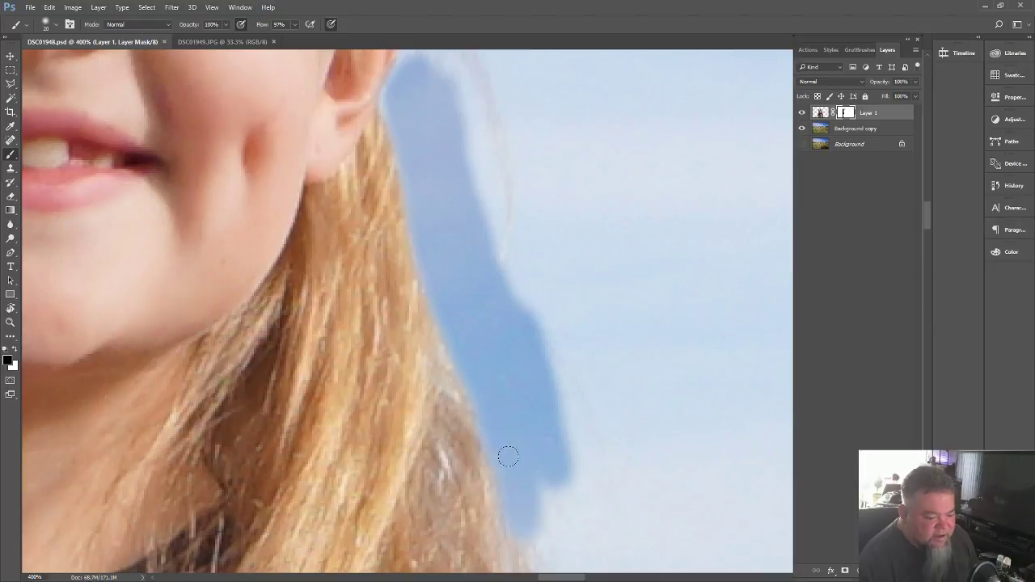
{"action": "left_click", "coordinate": [521, 511]}
- Mask out the pale sky and stray hairs around the girl's outer ear and up beside her cap brim with black
{"action": "scroll", "coordinate": [532, 434], "scroll_direction": "up", "scroll_amount": 5}
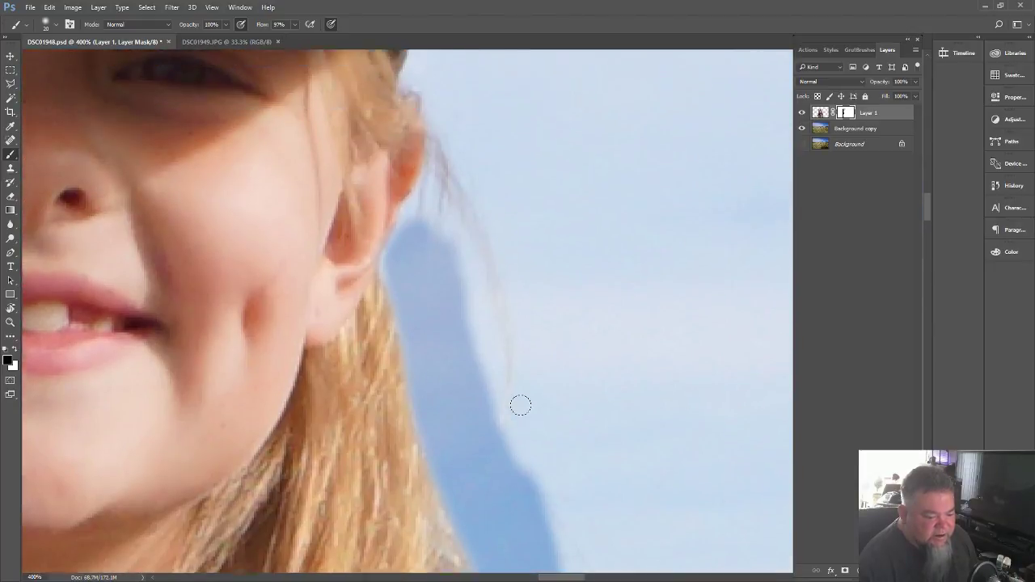
{"action": "scroll", "coordinate": [510, 392], "scroll_direction": "up", "scroll_amount": 1}
{"action": "mouse_move", "coordinate": [483, 242]}
{"action": "left_mouse_down"}
{"action": "mouse_move", "coordinate": [454, 214]}
{"action": "mouse_move", "coordinate": [455, 235]}
{"action": "mouse_move", "coordinate": [436, 199]}
{"action": "left_mouse_up"}
{"action": "left_click_drag", "start_coordinate": [437, 244], "coordinate": [403, 324]}
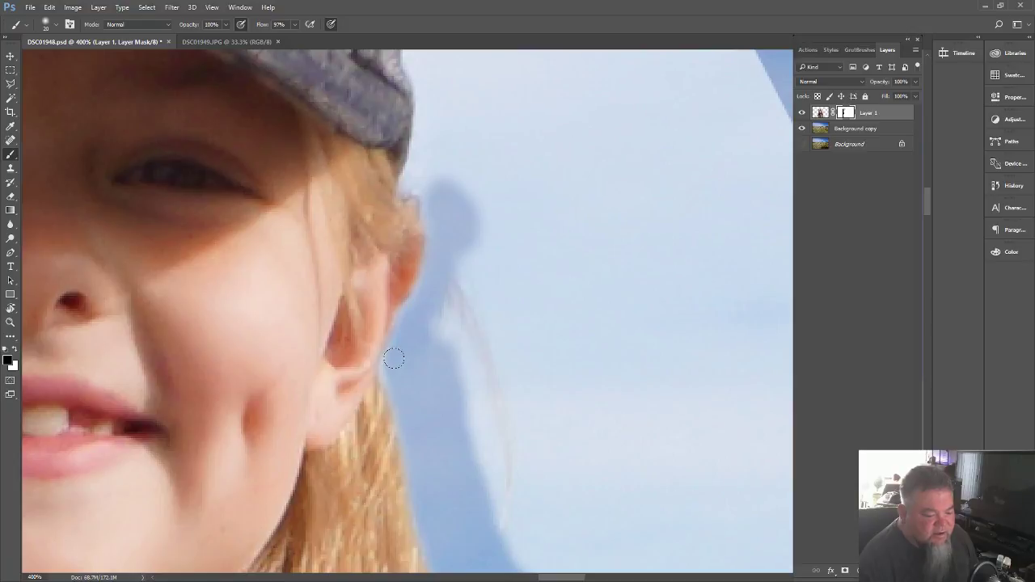
{"action": "mouse_move", "coordinate": [394, 359]}
{"action": "left_mouse_down"}
{"action": "mouse_move", "coordinate": [456, 275]}
{"action": "mouse_move", "coordinate": [440, 295]}
{"action": "mouse_move", "coordinate": [442, 282]}
{"action": "mouse_move", "coordinate": [472, 443]}
{"action": "mouse_move", "coordinate": [483, 413]}
{"action": "mouse_move", "coordinate": [488, 510]}
{"action": "mouse_move", "coordinate": [491, 268]}
{"action": "mouse_move", "coordinate": [502, 272]}
{"action": "mouse_move", "coordinate": [483, 212]}
{"action": "mouse_move", "coordinate": [464, 223]}
{"action": "mouse_move", "coordinate": [462, 295]}
{"action": "mouse_move", "coordinate": [467, 220]}
{"action": "mouse_move", "coordinate": [454, 183]}
{"action": "mouse_move", "coordinate": [432, 193]}
{"action": "mouse_move", "coordinate": [415, 167]}
{"action": "mouse_move", "coordinate": [420, 110]}
{"action": "left_mouse_up"}
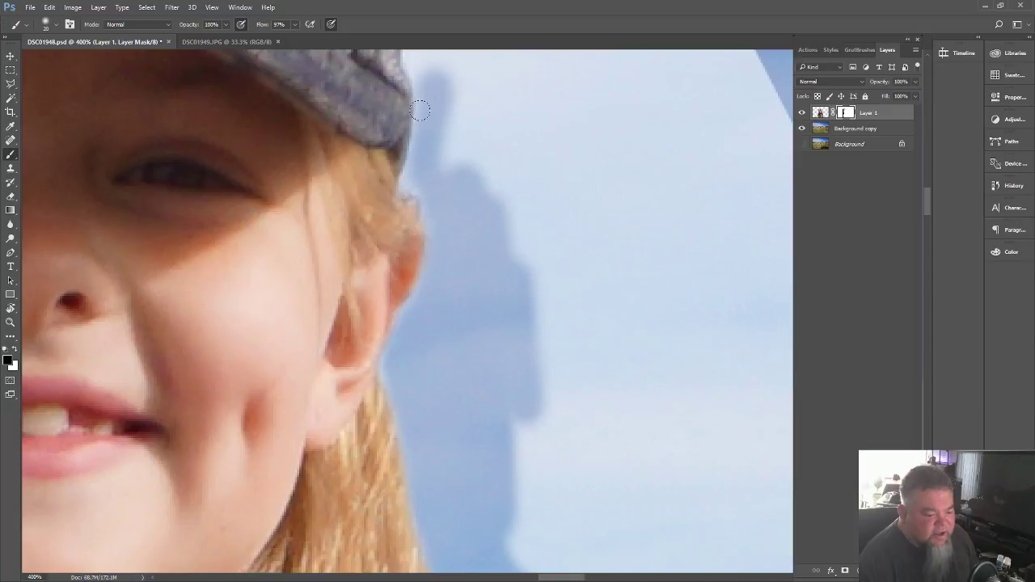
{"action": "mouse_move", "coordinate": [407, 176]}
{"action": "left_mouse_down"}
{"action": "mouse_move", "coordinate": [446, 127]}
{"action": "mouse_move", "coordinate": [469, 127]}
{"action": "left_mouse_up"}
- Brush black on the mask from the cap brim up along the outer side of the girl's cap, widening the cleared band
{"action": "scroll", "coordinate": [478, 204], "scroll_direction": "up", "scroll_amount": 2}
{"action": "scroll", "coordinate": [479, 203], "scroll_direction": "up", "scroll_amount": 10}
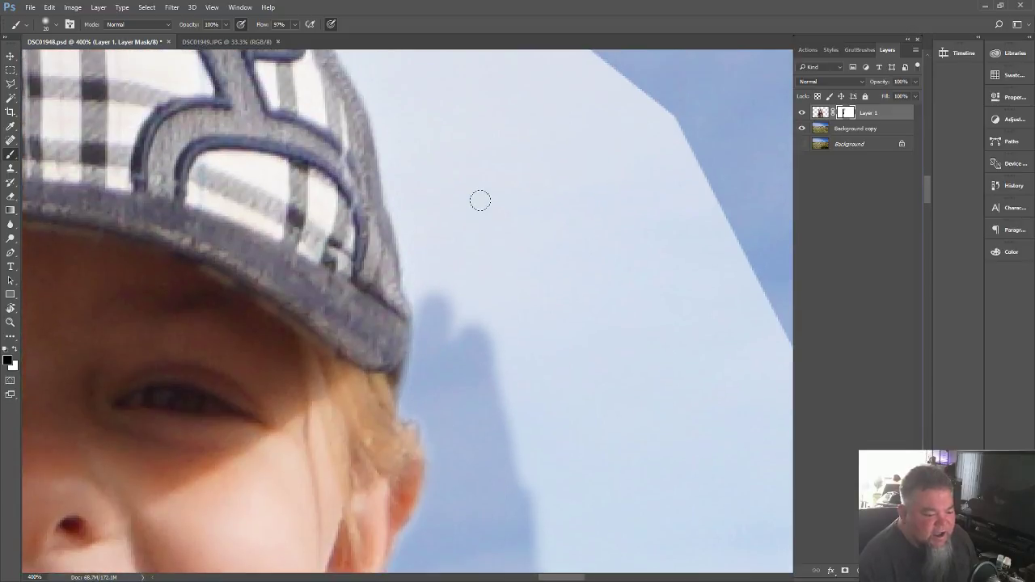
{"action": "left_click_drag", "start_coordinate": [382, 178], "coordinate": [417, 355]}
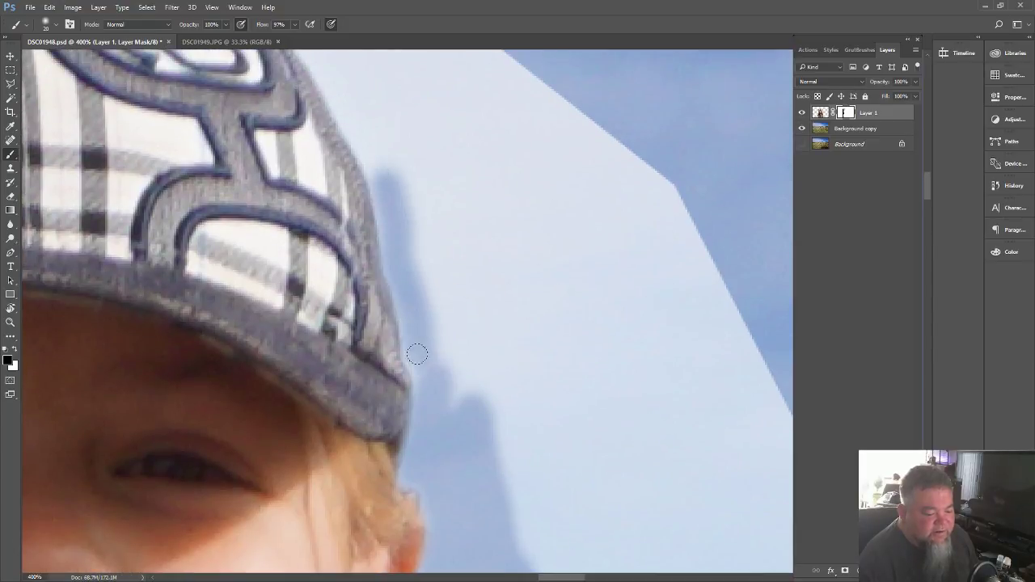
{"action": "mouse_move", "coordinate": [410, 318]}
{"action": "left_mouse_down"}
{"action": "mouse_move", "coordinate": [376, 155]}
{"action": "mouse_move", "coordinate": [329, 69]}
{"action": "mouse_move", "coordinate": [369, 161]}
{"action": "left_mouse_up"}
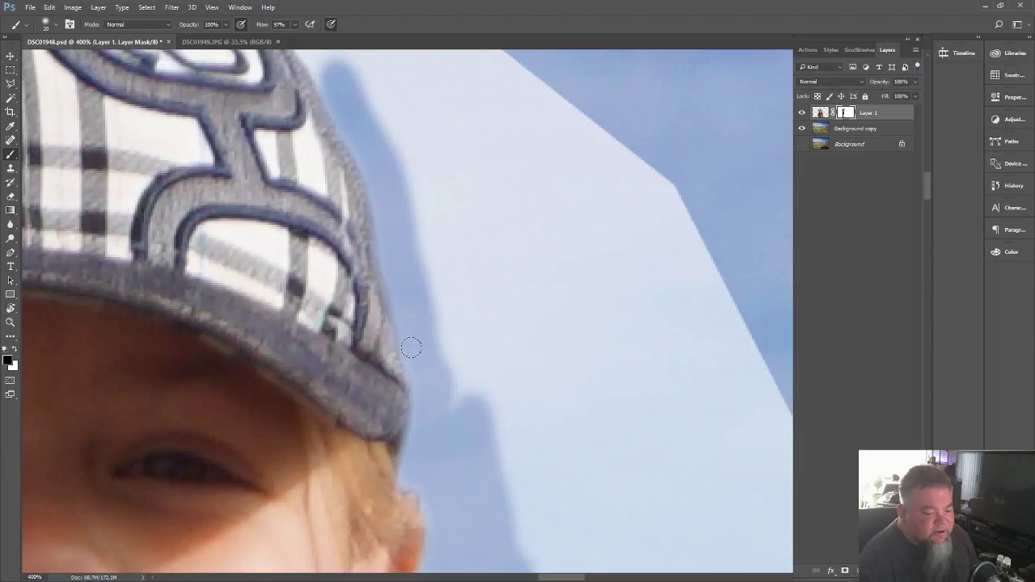
{"action": "mouse_move", "coordinate": [410, 348]}
{"action": "left_mouse_down"}
{"action": "mouse_move", "coordinate": [437, 320]}
{"action": "mouse_move", "coordinate": [473, 436]}
{"action": "mouse_move", "coordinate": [490, 425]}
{"action": "mouse_move", "coordinate": [484, 324]}
{"action": "mouse_move", "coordinate": [497, 422]}
{"action": "mouse_move", "coordinate": [483, 352]}
{"action": "mouse_move", "coordinate": [459, 303]}
{"action": "mouse_move", "coordinate": [456, 336]}
{"action": "mouse_move", "coordinate": [439, 325]}
{"action": "mouse_move", "coordinate": [433, 292]}
{"action": "mouse_move", "coordinate": [445, 144]}
{"action": "mouse_move", "coordinate": [436, 142]}
{"action": "mouse_move", "coordinate": [448, 145]}
{"action": "mouse_move", "coordinate": [432, 127]}
{"action": "mouse_move", "coordinate": [409, 129]}
{"action": "mouse_move", "coordinate": [392, 166]}
{"action": "mouse_move", "coordinate": [382, 121]}
{"action": "left_mouse_up"}
- Extend the black mask painting around the upper outer curve of the cap and onto the start of its crown
{"action": "scroll", "coordinate": [406, 168], "scroll_direction": "up", "scroll_amount": 2}
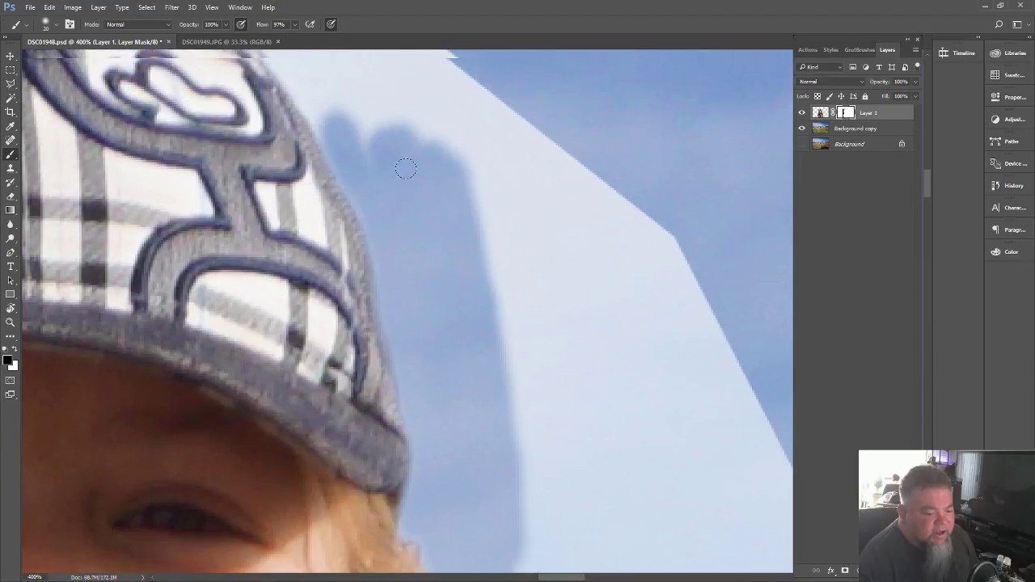
{"action": "scroll", "coordinate": [405, 168], "scroll_direction": "up", "scroll_amount": 5}
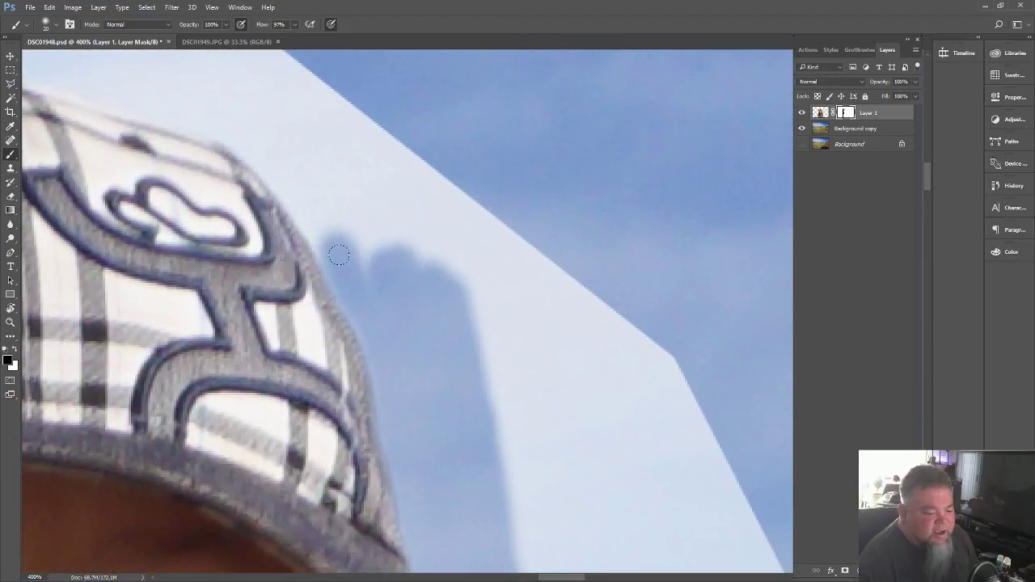
{"action": "mouse_move", "coordinate": [335, 269]}
{"action": "left_mouse_down"}
{"action": "mouse_move", "coordinate": [246, 121]}
{"action": "mouse_move", "coordinate": [285, 186]}
{"action": "left_mouse_up"}
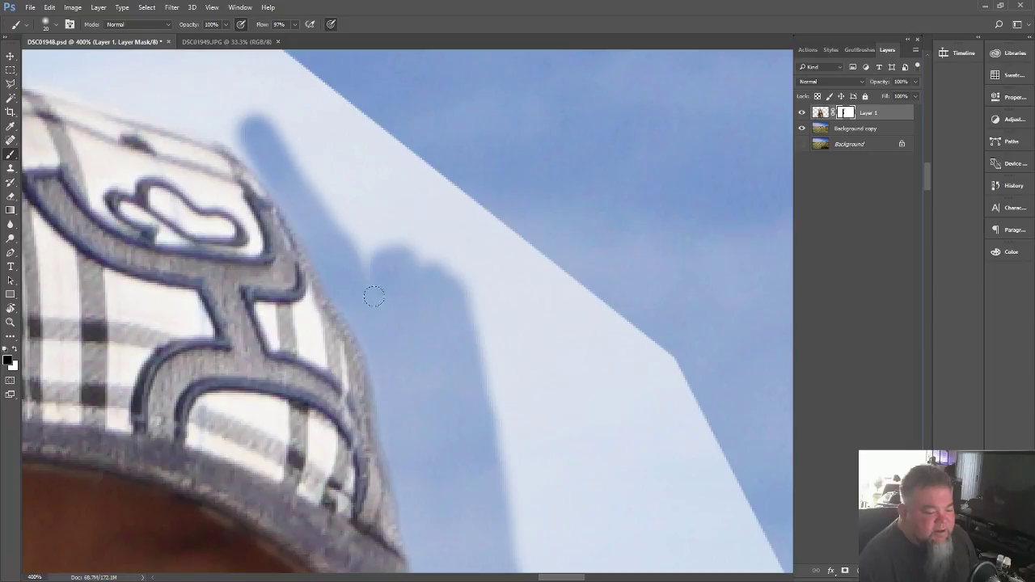
{"action": "mouse_move", "coordinate": [374, 296]}
{"action": "left_mouse_down"}
{"action": "mouse_move", "coordinate": [397, 321]}
{"action": "mouse_move", "coordinate": [380, 305]}
{"action": "mouse_move", "coordinate": [374, 264]}
{"action": "mouse_move", "coordinate": [333, 228]}
{"action": "mouse_move", "coordinate": [311, 179]}
{"action": "left_mouse_up"}
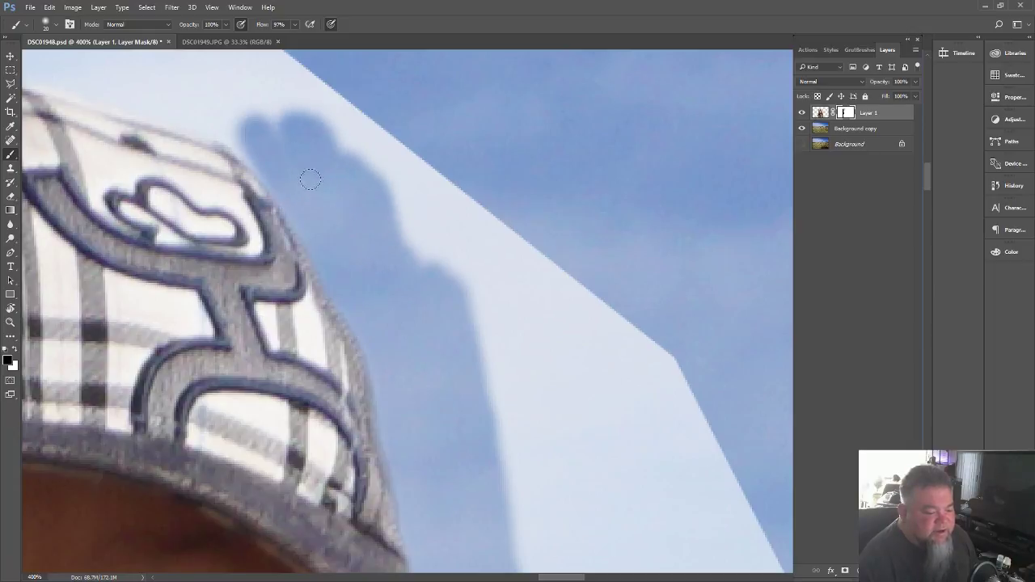
{"action": "scroll", "coordinate": [331, 253], "scroll_direction": "up", "scroll_amount": 3}
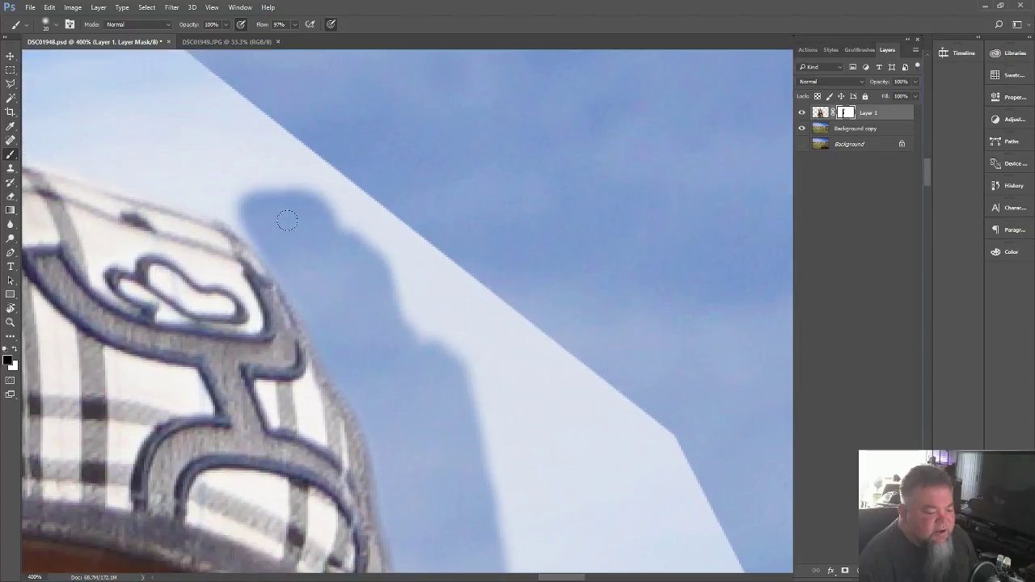
{"action": "mouse_move", "coordinate": [287, 220]}
{"action": "left_mouse_down"}
{"action": "mouse_move", "coordinate": [163, 176]}
{"action": "mouse_move", "coordinate": [187, 186]}
{"action": "left_mouse_up"}
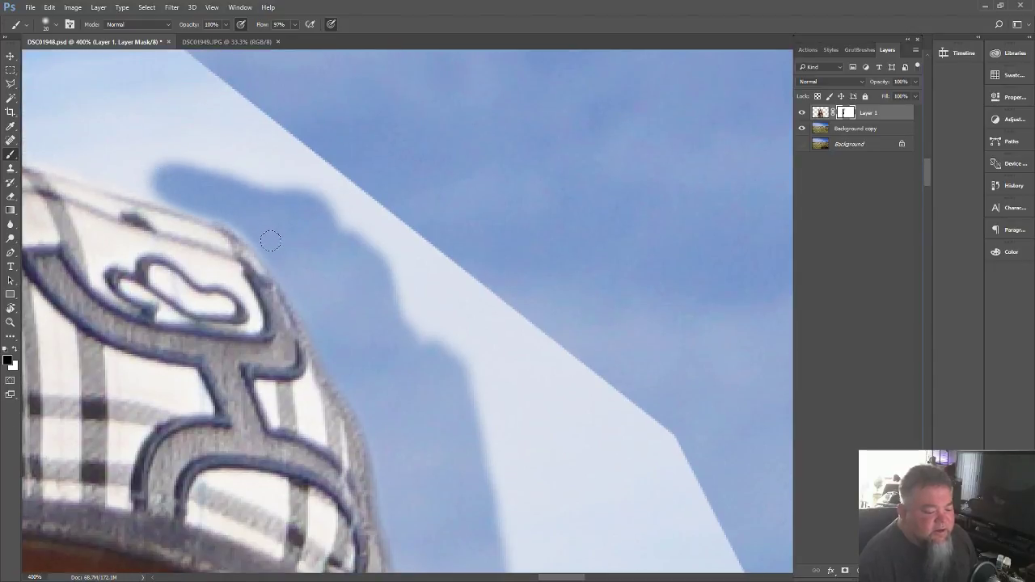
- Paint a black mask stroke across the cap's logo and restore the hidden area by painting over it in white
{"action": "left_click_drag", "start_coordinate": [235, 220], "coordinate": [162, 325]}
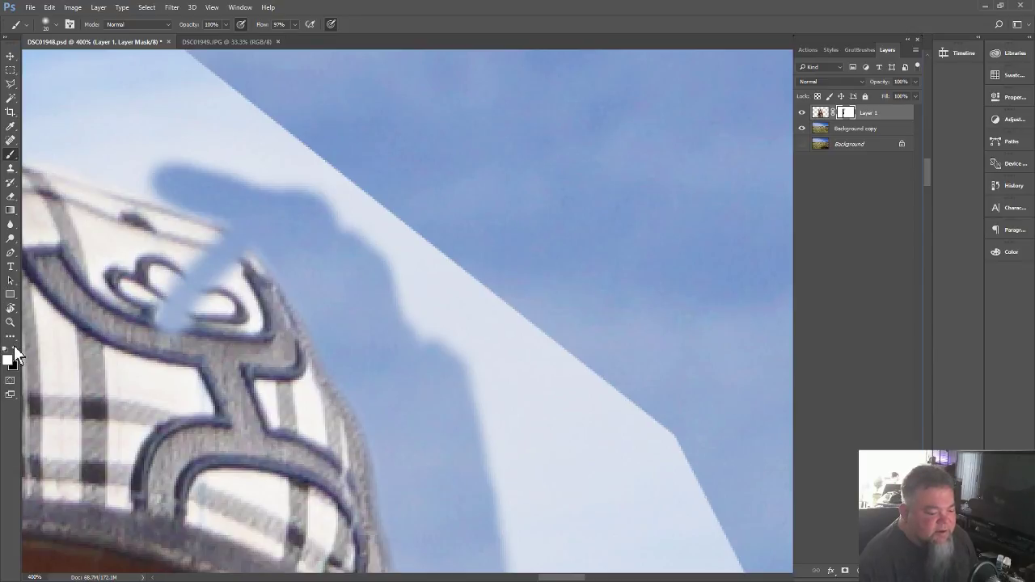
{"action": "mouse_move", "coordinate": [157, 341]}
{"action": "left_mouse_down"}
{"action": "mouse_move", "coordinate": [162, 279]}
{"action": "mouse_move", "coordinate": [218, 257]}
{"action": "left_mouse_up"}
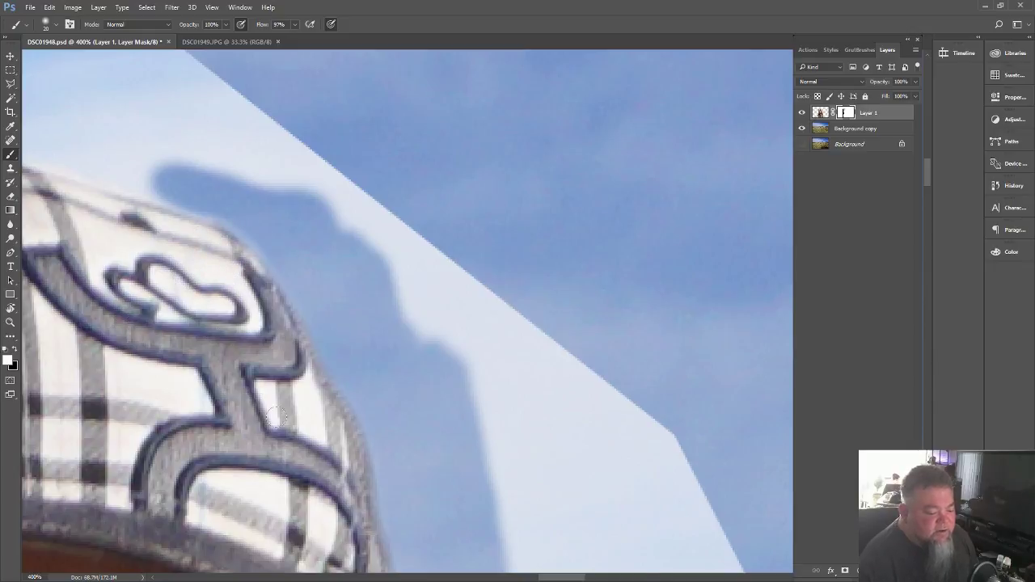
- Paint black on the mask over the cap's crown and down its boy-facing side to remove the pale sky there
{"action": "left_click_drag", "start_coordinate": [565, 579], "coordinate": [546, 577]}
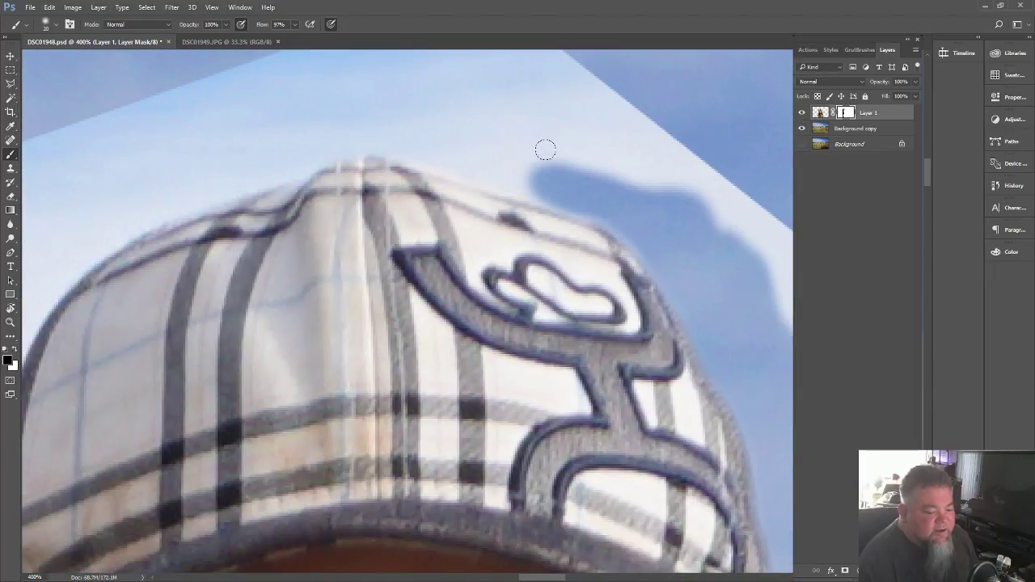
{"action": "mouse_move", "coordinate": [545, 150]}
{"action": "left_mouse_down"}
{"action": "mouse_move", "coordinate": [463, 148]}
{"action": "mouse_move", "coordinate": [551, 176]}
{"action": "mouse_move", "coordinate": [343, 126]}
{"action": "mouse_move", "coordinate": [560, 179]}
{"action": "mouse_move", "coordinate": [479, 144]}
{"action": "mouse_move", "coordinate": [372, 129]}
{"action": "mouse_move", "coordinate": [313, 135]}
{"action": "mouse_move", "coordinate": [291, 151]}
{"action": "mouse_move", "coordinate": [138, 196]}
{"action": "mouse_move", "coordinate": [250, 173]}
{"action": "mouse_move", "coordinate": [299, 147]}
{"action": "mouse_move", "coordinate": [399, 131]}
{"action": "mouse_move", "coordinate": [249, 128]}
{"action": "mouse_move", "coordinate": [333, 120]}
{"action": "mouse_move", "coordinate": [189, 148]}
{"action": "mouse_move", "coordinate": [203, 146]}
{"action": "mouse_move", "coordinate": [90, 214]}
{"action": "mouse_move", "coordinate": [159, 196]}
{"action": "mouse_move", "coordinate": [69, 243]}
{"action": "mouse_move", "coordinate": [139, 206]}
{"action": "mouse_move", "coordinate": [208, 188]}
{"action": "mouse_move", "coordinate": [151, 201]}
{"action": "mouse_move", "coordinate": [47, 278]}
{"action": "left_mouse_up"}
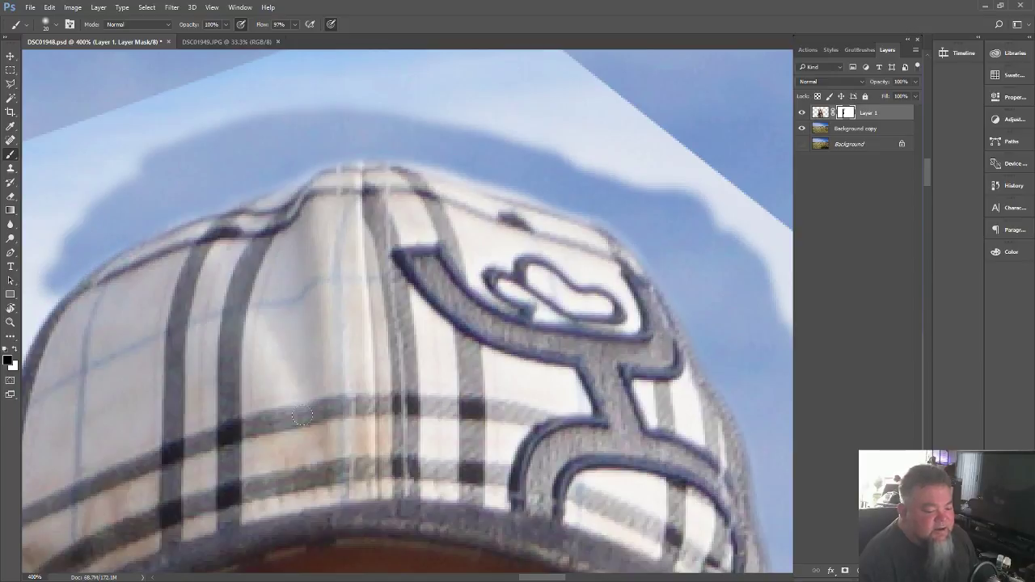
{"action": "left_click_drag", "start_coordinate": [537, 576], "coordinate": [521, 579]}
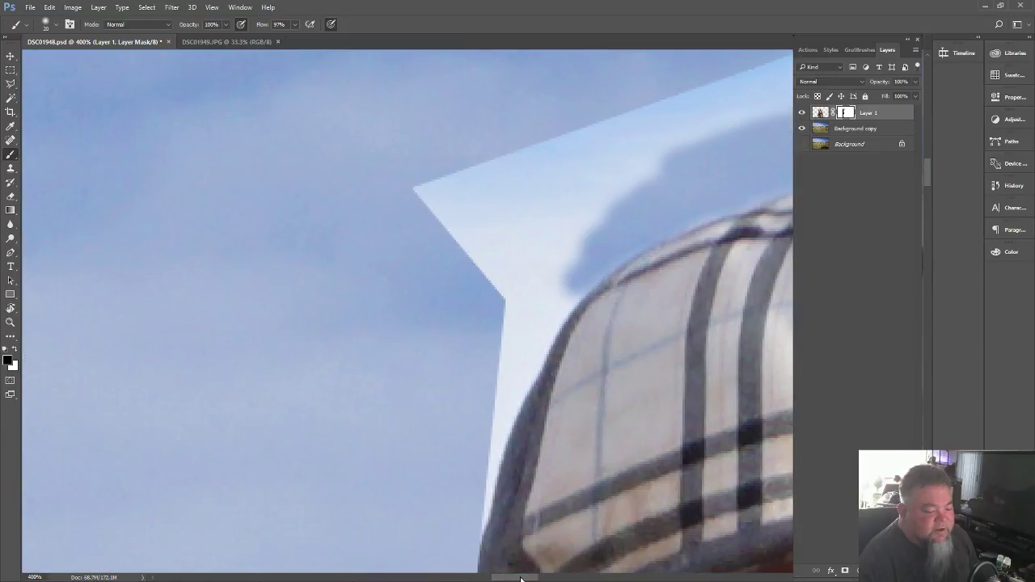
{"action": "mouse_move", "coordinate": [554, 272]}
{"action": "left_mouse_down"}
{"action": "mouse_move", "coordinate": [528, 300]}
{"action": "mouse_move", "coordinate": [553, 284]}
{"action": "mouse_move", "coordinate": [504, 374]}
{"action": "mouse_move", "coordinate": [468, 483]}
{"action": "mouse_move", "coordinate": [492, 392]}
{"action": "mouse_move", "coordinate": [566, 252]}
{"action": "mouse_move", "coordinate": [550, 296]}
{"action": "left_mouse_up"}
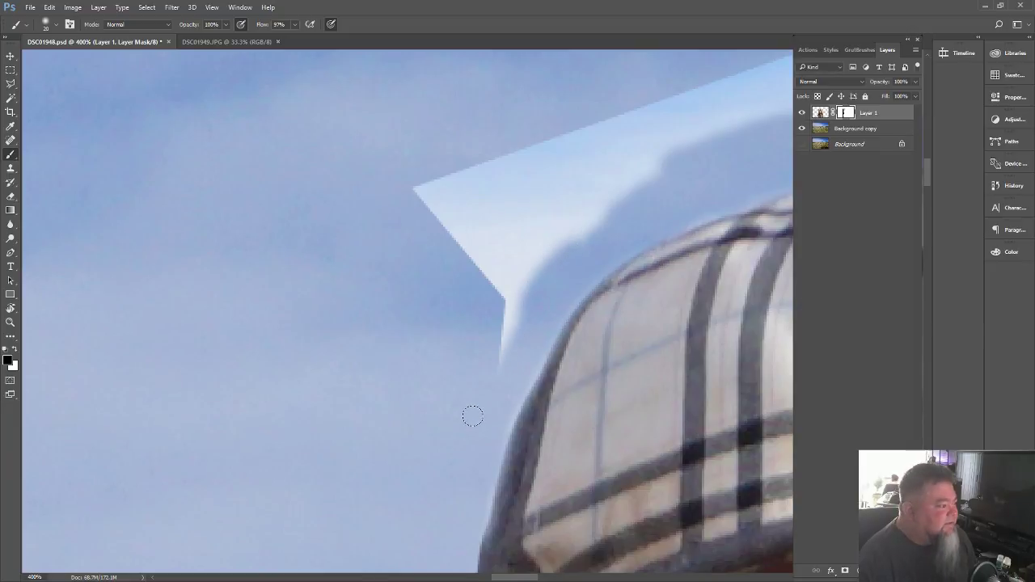
{"action": "mouse_move", "coordinate": [545, 249]}
{"action": "left_mouse_down"}
{"action": "mouse_move", "coordinate": [489, 364]}
{"action": "mouse_move", "coordinate": [591, 208]}
{"action": "mouse_move", "coordinate": [680, 159]}
{"action": "mouse_move", "coordinate": [607, 182]}
{"action": "mouse_move", "coordinate": [496, 271]}
{"action": "mouse_move", "coordinate": [519, 256]}
{"action": "left_mouse_up"}
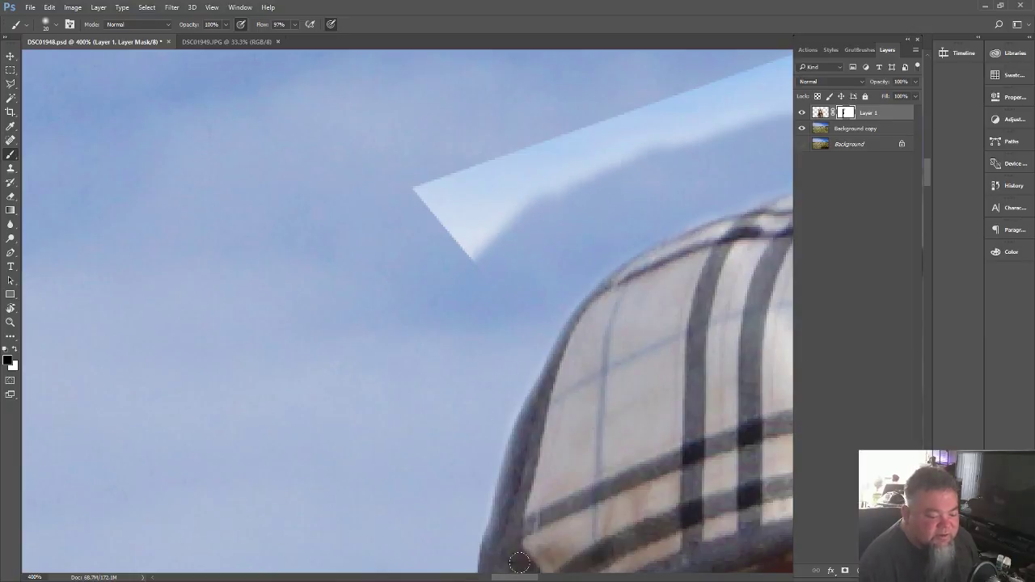
- Mask out the pale sky in black where the girl's outer hair meets the top of her orange shoulder
{"action": "left_click_drag", "start_coordinate": [523, 579], "coordinate": [564, 575]}
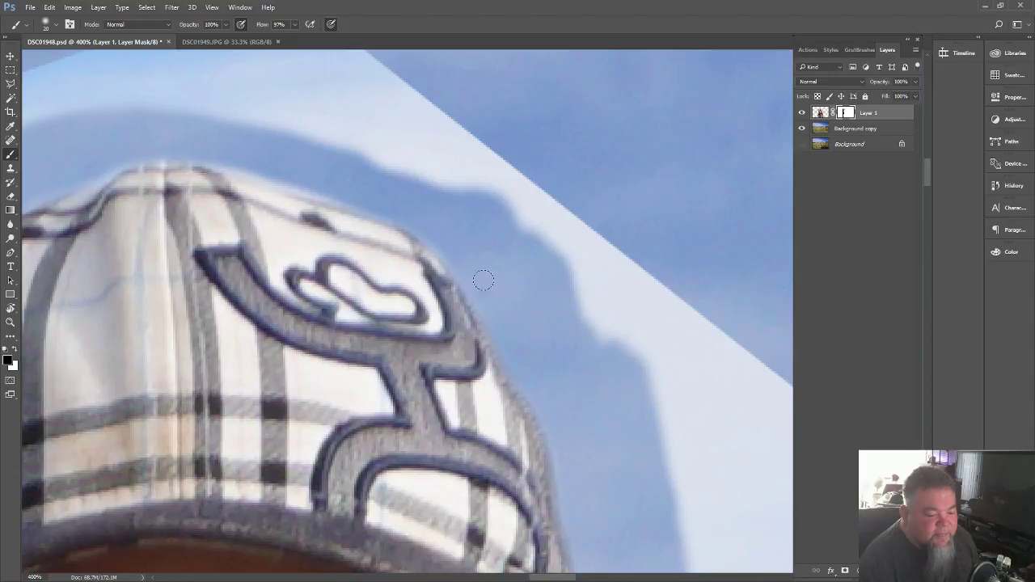
{"action": "scroll", "coordinate": [515, 307], "scroll_direction": "down", "scroll_amount": 3}
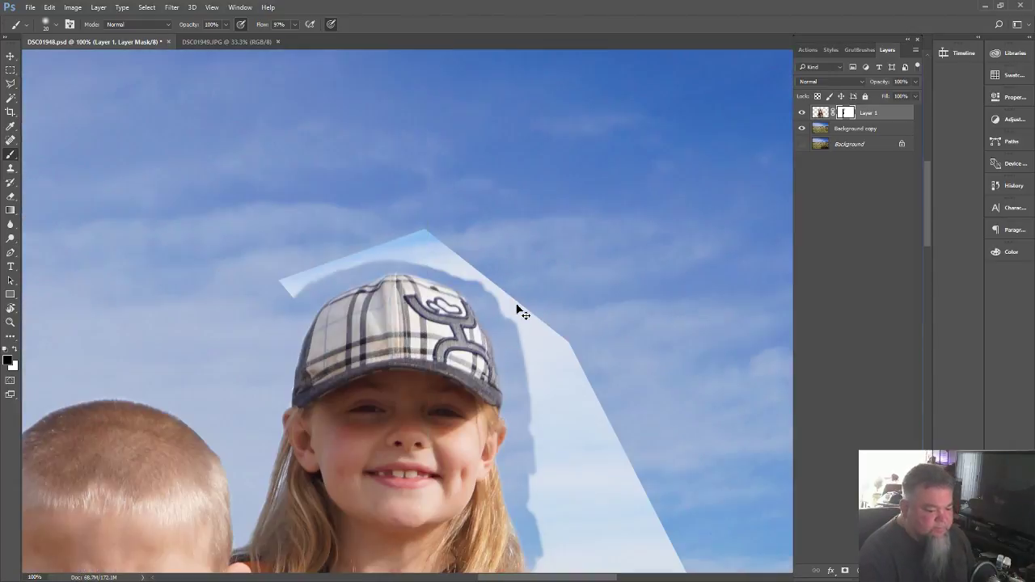
{"action": "scroll", "coordinate": [518, 311], "scroll_direction": "down", "scroll_amount": 1}
{"action": "scroll", "coordinate": [521, 312], "scroll_direction": "down", "scroll_amount": 1}
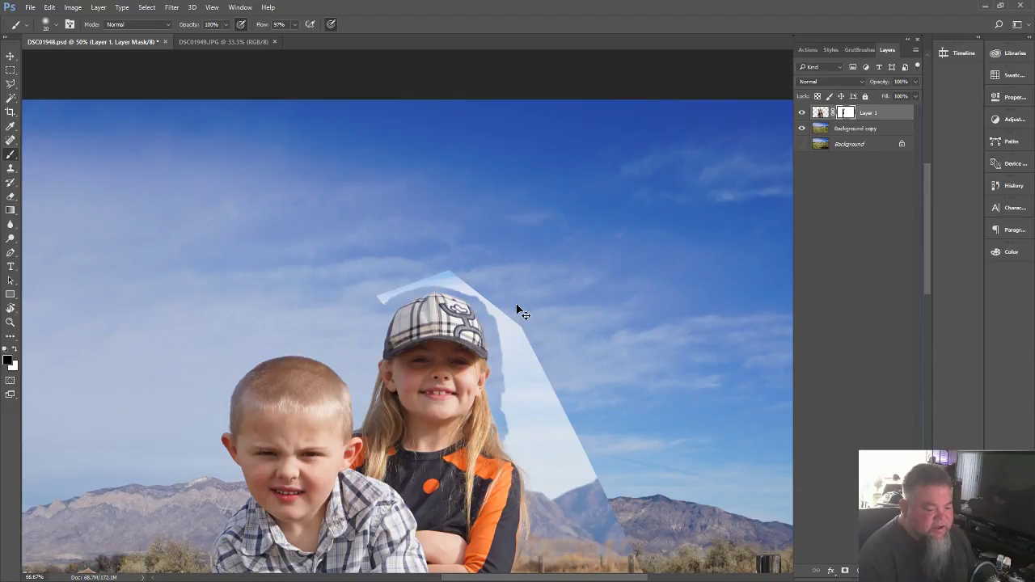
{"action": "scroll", "coordinate": [517, 308], "scroll_direction": "up", "scroll_amount": 5}
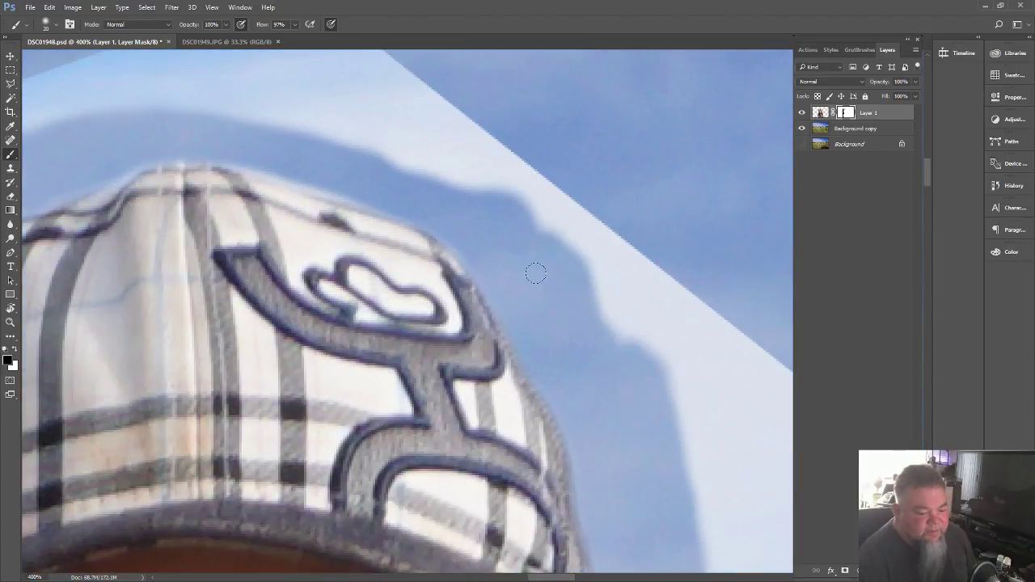
{"action": "scroll", "coordinate": [561, 224], "scroll_direction": "down", "scroll_amount": 8}
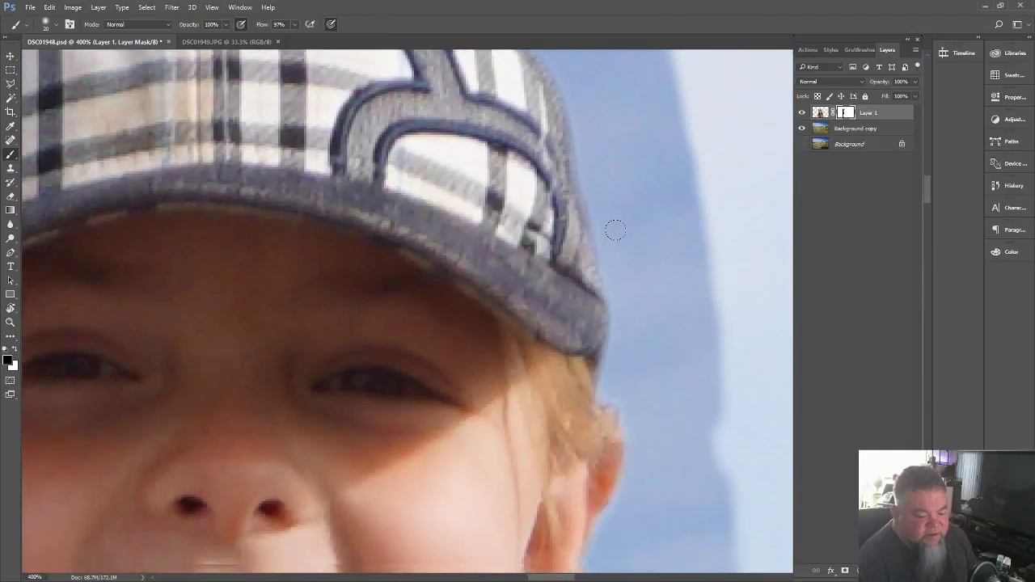
{"action": "scroll", "coordinate": [615, 230], "scroll_direction": "down", "scroll_amount": 8}
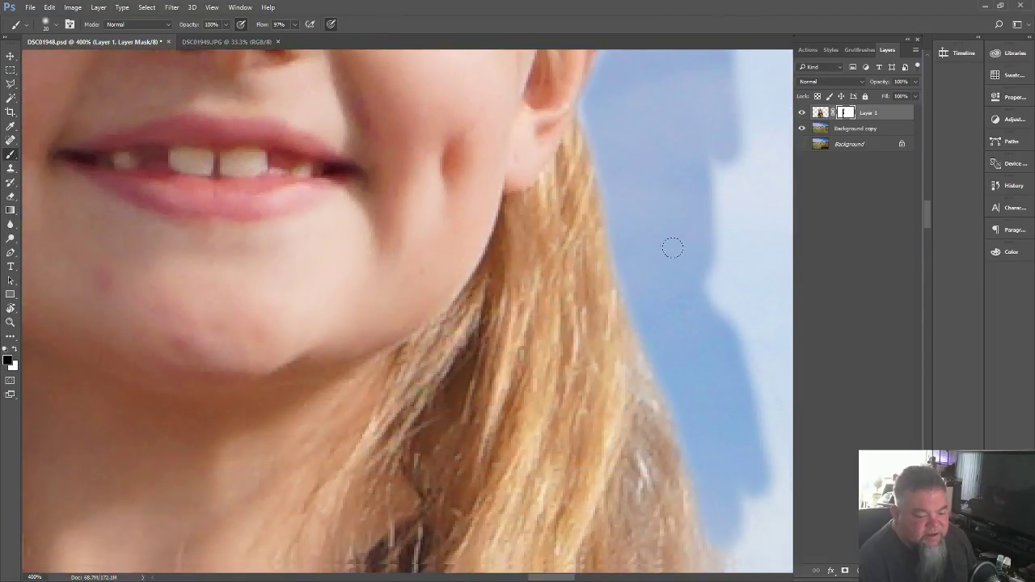
{"action": "scroll", "coordinate": [675, 248], "scroll_direction": "down", "scroll_amount": 4}
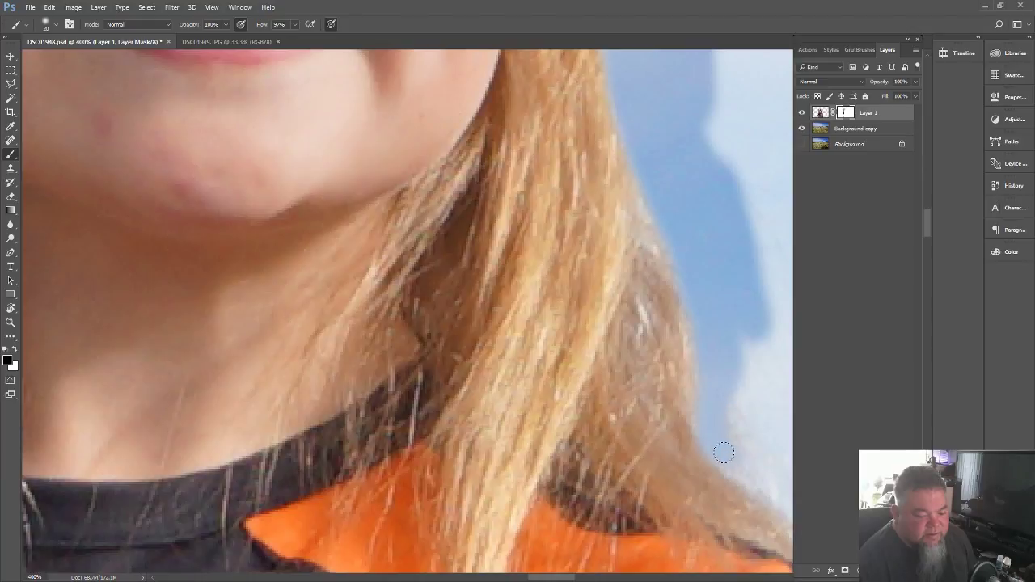
{"action": "mouse_move", "coordinate": [791, 507]}
{"action": "left_mouse_down"}
{"action": "mouse_move", "coordinate": [730, 379]}
{"action": "mouse_move", "coordinate": [739, 307]}
{"action": "mouse_move", "coordinate": [764, 439]}
{"action": "mouse_move", "coordinate": [740, 371]}
{"action": "left_mouse_up"}
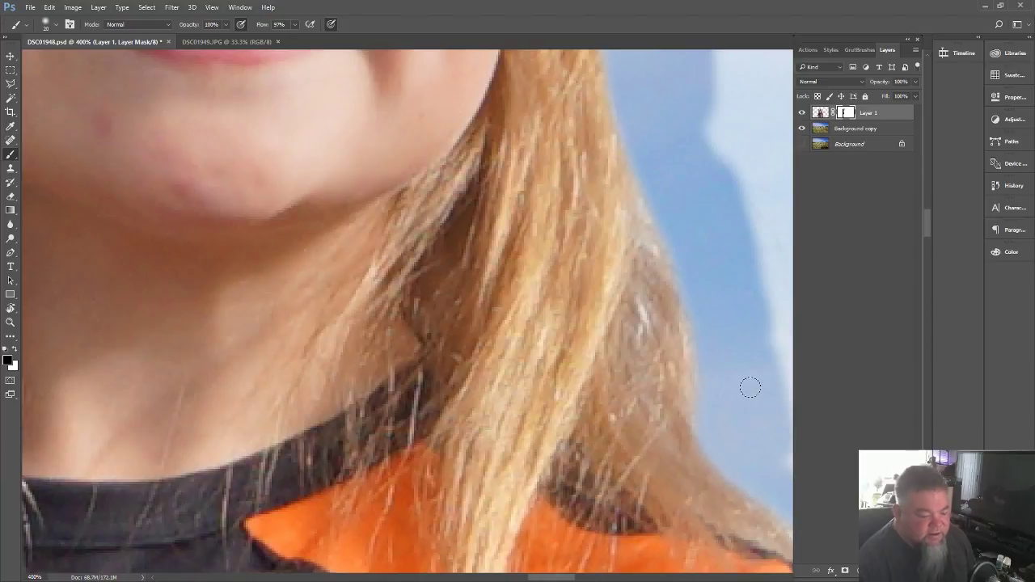
- Brush black on the mask around the girl's outer shoulder, clearing the pale sky down to the mountain ridge
{"action": "key", "text": "ctrl+minus"}
{"action": "key", "text": "ctrl+minus"}
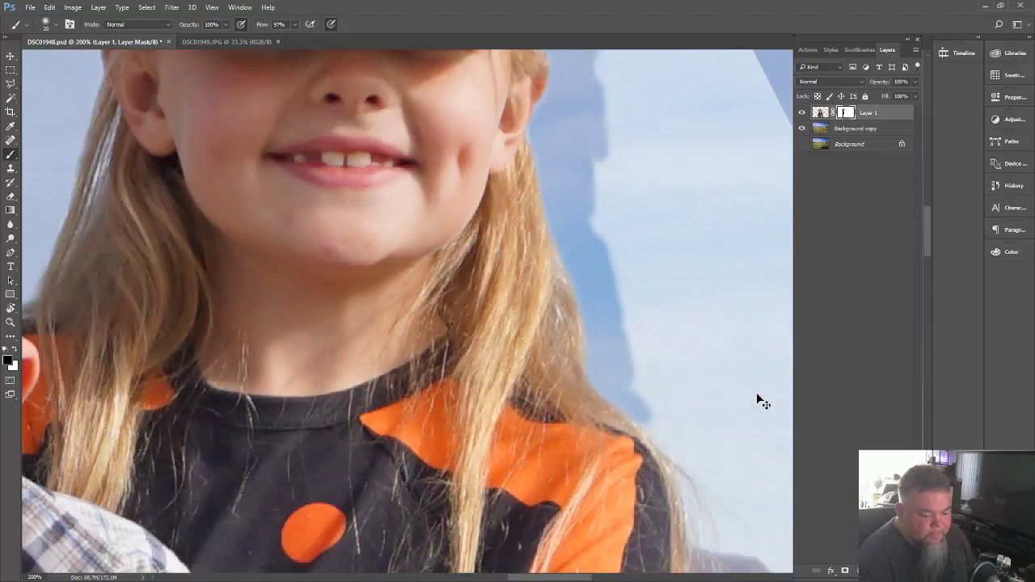
{"action": "mouse_move", "coordinate": [674, 436]}
{"action": "left_mouse_down"}
{"action": "mouse_move", "coordinate": [648, 417]}
{"action": "mouse_move", "coordinate": [720, 506]}
{"action": "mouse_move", "coordinate": [734, 542]}
{"action": "mouse_move", "coordinate": [720, 501]}
{"action": "mouse_move", "coordinate": [737, 523]}
{"action": "mouse_move", "coordinate": [727, 490]}
{"action": "mouse_move", "coordinate": [692, 461]}
{"action": "mouse_move", "coordinate": [700, 552]}
{"action": "left_mouse_up"}
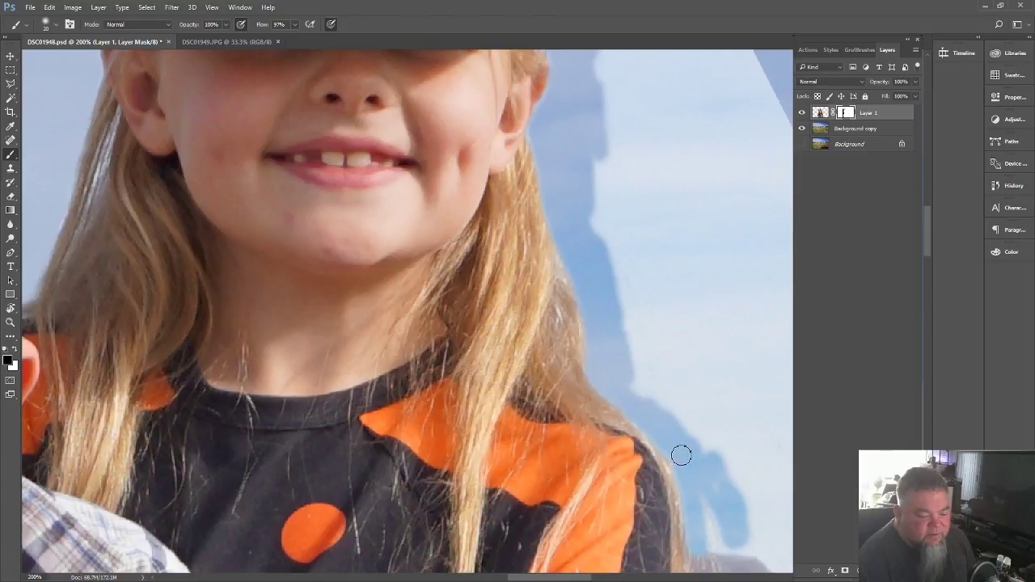
{"action": "left_click_drag", "start_coordinate": [702, 472], "coordinate": [715, 536]}
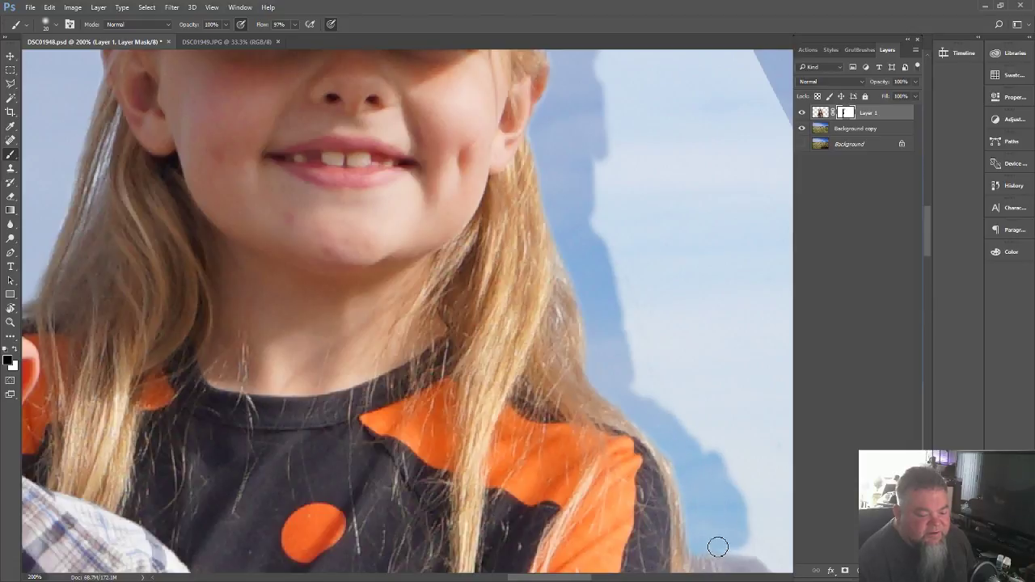
{"action": "scroll", "coordinate": [735, 545], "scroll_direction": "down", "scroll_amount": 10}
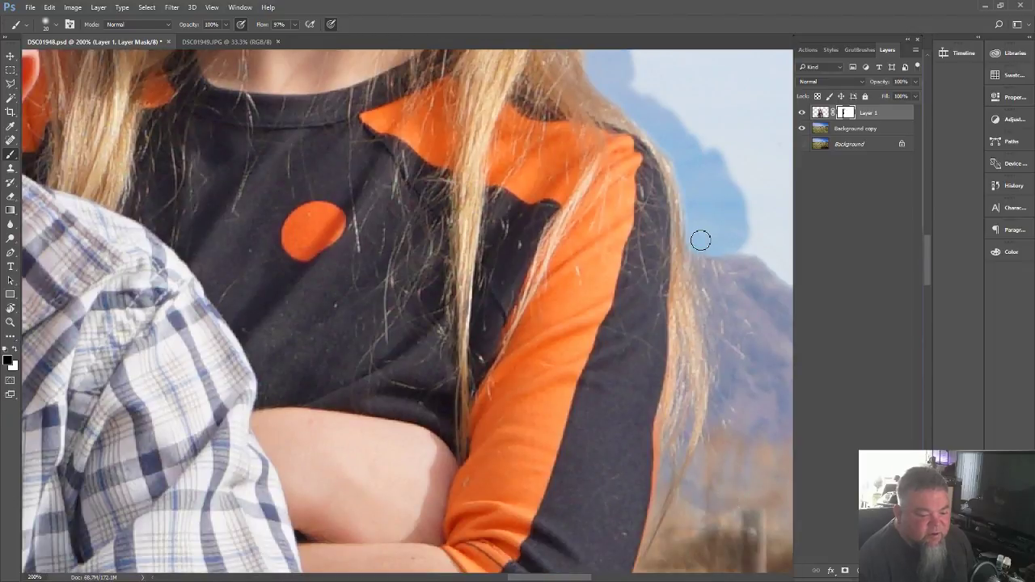
- Brush black on Layer 1's mask down the girl's outer hair and upper sleeve, clearing the leftover background to the bushes
{"action": "mouse_move", "coordinate": [700, 253]}
{"action": "left_mouse_down"}
{"action": "mouse_move", "coordinate": [646, 570]}
{"action": "mouse_move", "coordinate": [656, 536]}
{"action": "mouse_move", "coordinate": [687, 523]}
{"action": "mouse_move", "coordinate": [688, 453]}
{"action": "mouse_move", "coordinate": [685, 477]}
{"action": "left_mouse_up"}
{"action": "mouse_move", "coordinate": [701, 369]}
{"action": "left_mouse_down"}
{"action": "mouse_move", "coordinate": [706, 409]}
{"action": "mouse_move", "coordinate": [707, 311]}
{"action": "mouse_move", "coordinate": [729, 285]}
{"action": "mouse_move", "coordinate": [709, 266]}
{"action": "mouse_move", "coordinate": [706, 337]}
{"action": "mouse_move", "coordinate": [706, 258]}
{"action": "mouse_move", "coordinate": [720, 311]}
{"action": "mouse_move", "coordinate": [725, 244]}
{"action": "mouse_move", "coordinate": [739, 244]}
{"action": "mouse_move", "coordinate": [745, 302]}
{"action": "mouse_move", "coordinate": [767, 331]}
{"action": "mouse_move", "coordinate": [743, 396]}
{"action": "mouse_move", "coordinate": [738, 370]}
{"action": "mouse_move", "coordinate": [728, 428]}
{"action": "mouse_move", "coordinate": [738, 428]}
{"action": "mouse_move", "coordinate": [734, 417]}
{"action": "mouse_move", "coordinate": [717, 440]}
{"action": "mouse_move", "coordinate": [715, 427]}
{"action": "mouse_move", "coordinate": [702, 516]}
{"action": "mouse_move", "coordinate": [695, 493]}
{"action": "mouse_move", "coordinate": [724, 468]}
{"action": "mouse_move", "coordinate": [731, 494]}
{"action": "left_mouse_up"}
{"action": "scroll", "coordinate": [723, 485], "scroll_direction": "down", "scroll_amount": 5}
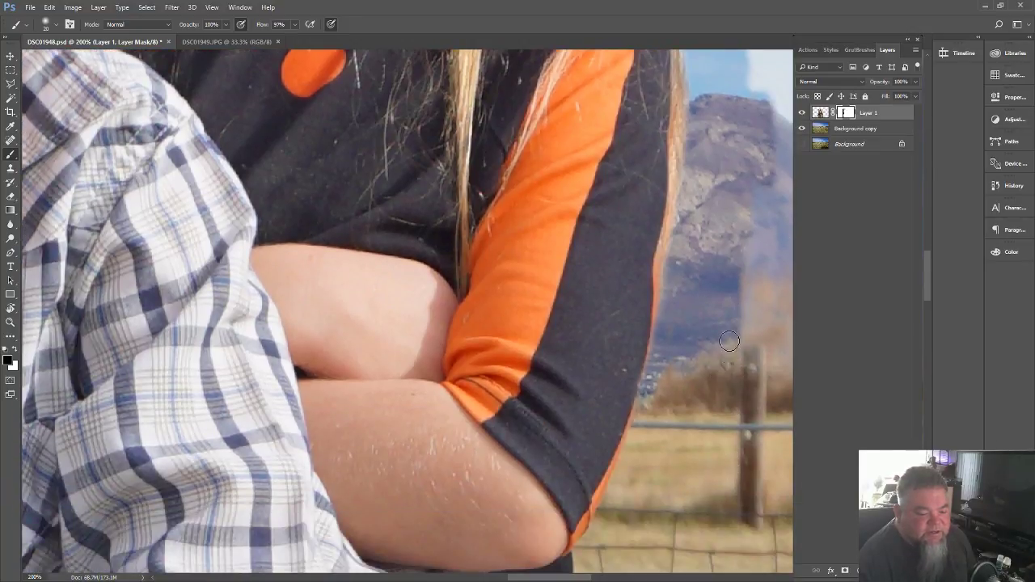
{"action": "mouse_move", "coordinate": [728, 341]}
{"action": "left_mouse_down"}
{"action": "mouse_move", "coordinate": [724, 373]}
{"action": "mouse_move", "coordinate": [720, 341]}
{"action": "mouse_move", "coordinate": [720, 427]}
{"action": "mouse_move", "coordinate": [705, 426]}
{"action": "mouse_move", "coordinate": [694, 367]}
{"action": "mouse_move", "coordinate": [684, 452]}
{"action": "mouse_move", "coordinate": [680, 380]}
{"action": "mouse_move", "coordinate": [668, 447]}
{"action": "mouse_move", "coordinate": [667, 354]}
{"action": "mouse_move", "coordinate": [651, 430]}
{"action": "mouse_move", "coordinate": [632, 461]}
{"action": "mouse_move", "coordinate": [646, 408]}
{"action": "left_mouse_up"}
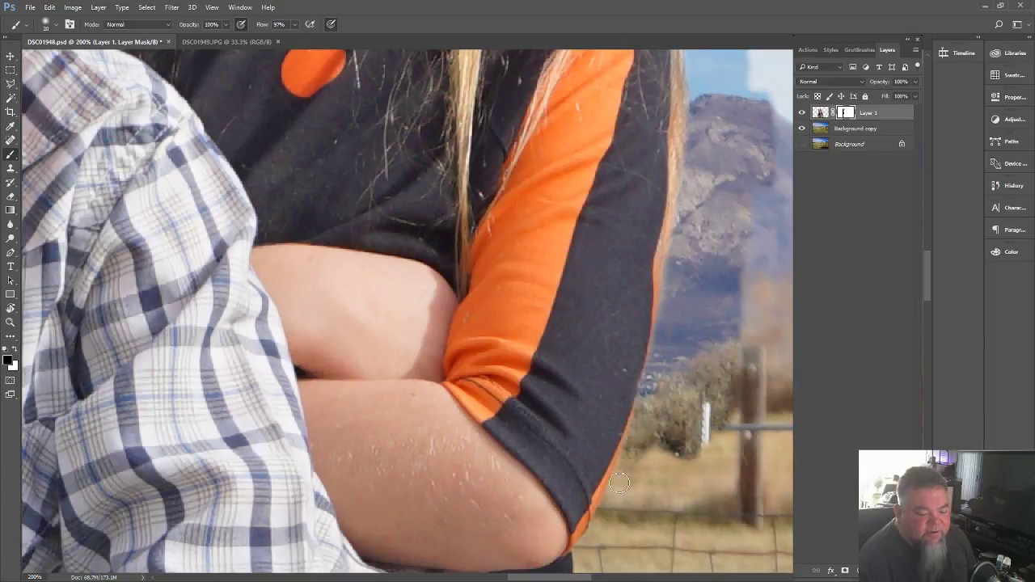
- Mask out the leftover field in black around the girl's elbow and lower sleeve, restoring the clipped sleeve edge in white
{"action": "left_click_drag", "start_coordinate": [620, 483], "coordinate": [608, 506]}
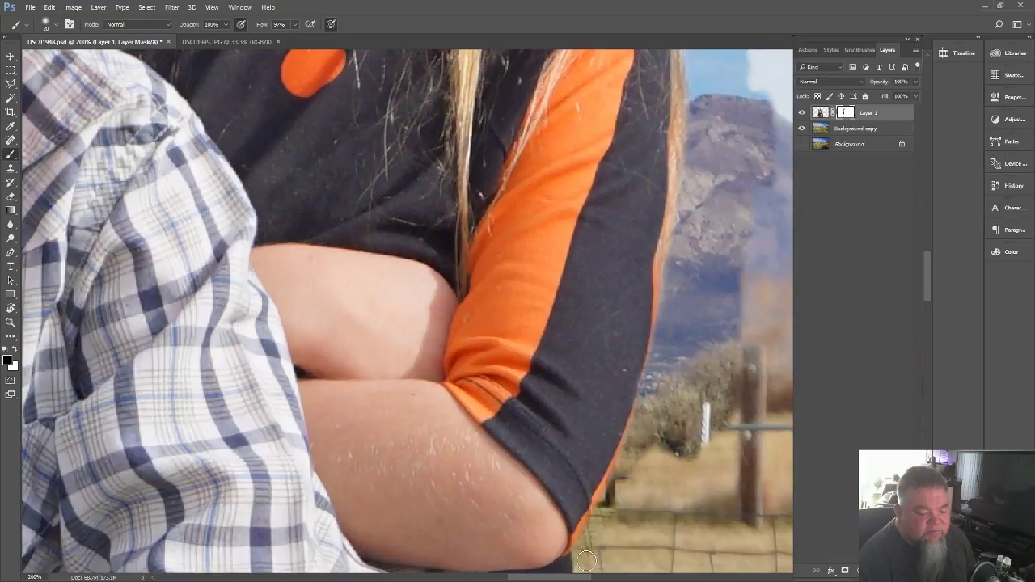
{"action": "mouse_move", "coordinate": [586, 560]}
{"action": "left_mouse_down"}
{"action": "mouse_move", "coordinate": [599, 500]}
{"action": "mouse_move", "coordinate": [607, 559]}
{"action": "left_mouse_up"}
{"action": "mouse_move", "coordinate": [612, 515]}
{"action": "left_mouse_down"}
{"action": "mouse_move", "coordinate": [644, 495]}
{"action": "mouse_move", "coordinate": [650, 530]}
{"action": "mouse_move", "coordinate": [668, 475]}
{"action": "mouse_move", "coordinate": [677, 485]}
{"action": "mouse_move", "coordinate": [696, 414]}
{"action": "mouse_move", "coordinate": [712, 424]}
{"action": "mouse_move", "coordinate": [726, 519]}
{"action": "mouse_move", "coordinate": [740, 377]}
{"action": "mouse_move", "coordinate": [743, 528]}
{"action": "mouse_move", "coordinate": [754, 281]}
{"action": "mouse_move", "coordinate": [753, 243]}
{"action": "mouse_move", "coordinate": [753, 339]}
{"action": "mouse_move", "coordinate": [744, 230]}
{"action": "left_mouse_up"}
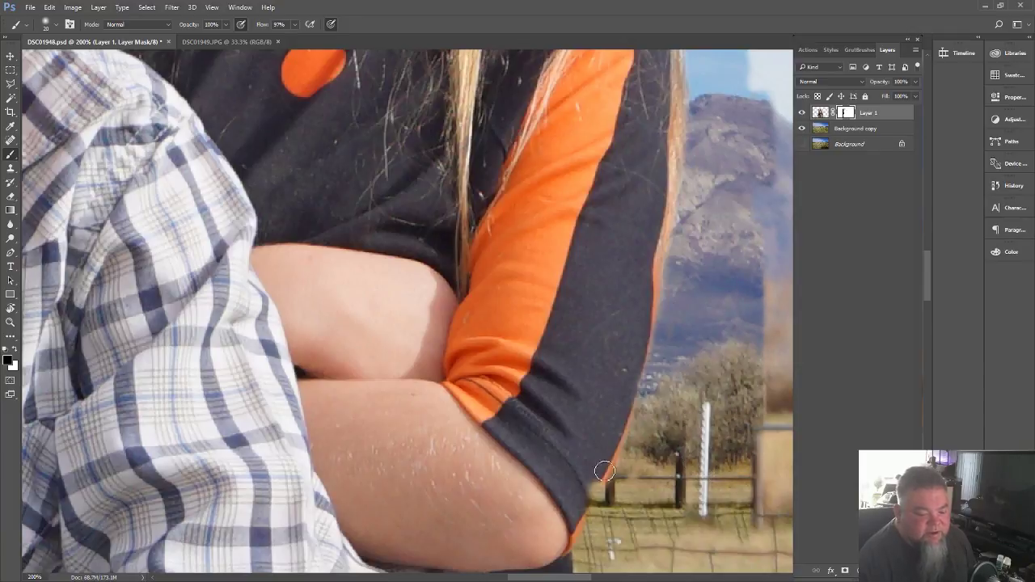
{"action": "left_click", "coordinate": [15, 349]}
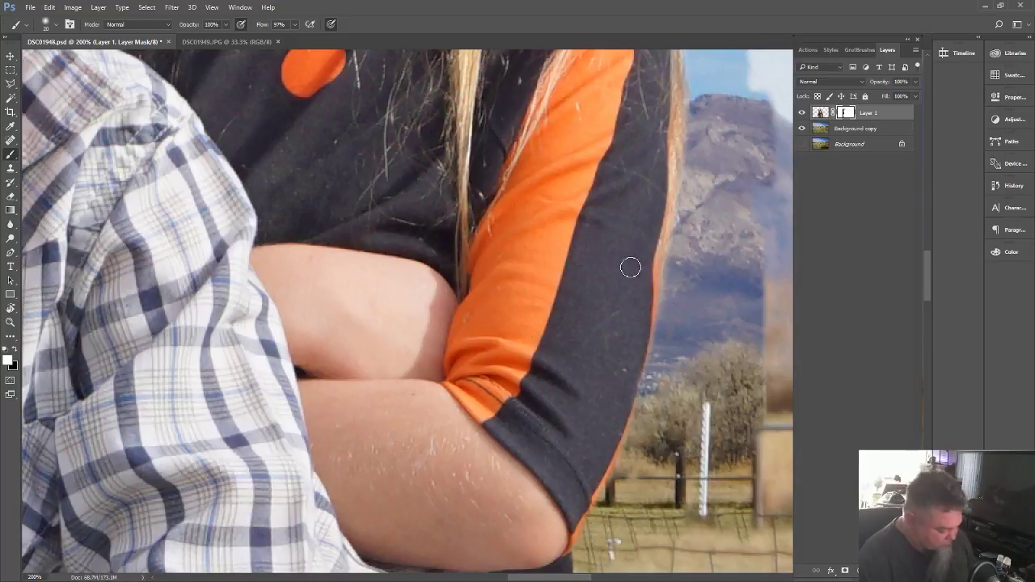
- Outline the leftover pale sky and mountain strip beside the girl with the Polygonal Lasso, from above her cap down to the fence
{"action": "key", "text": "ctrl+minus"}
{"action": "key", "text": "ctrl+minus"}
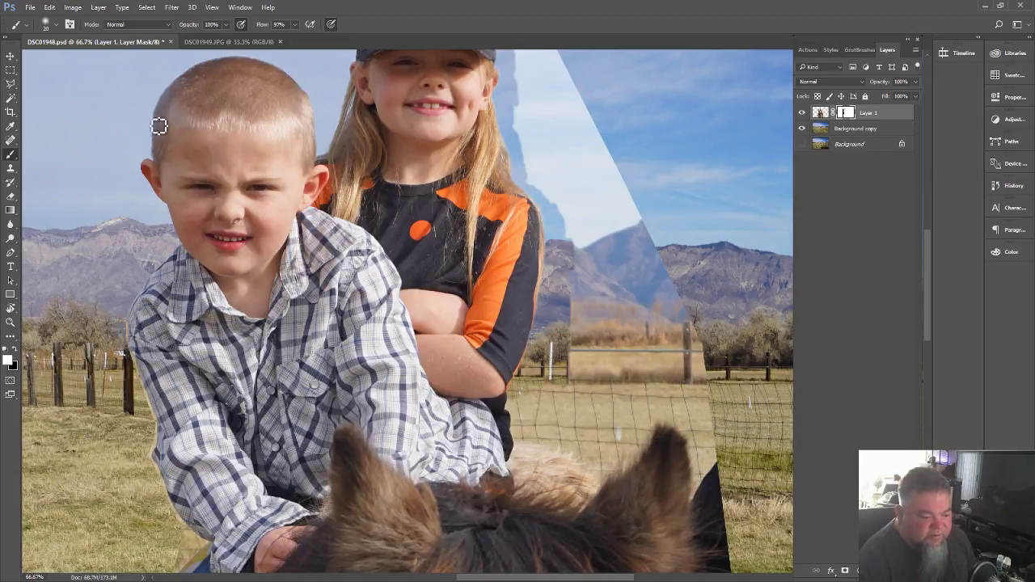
{"action": "left_click", "coordinate": [11, 83]}
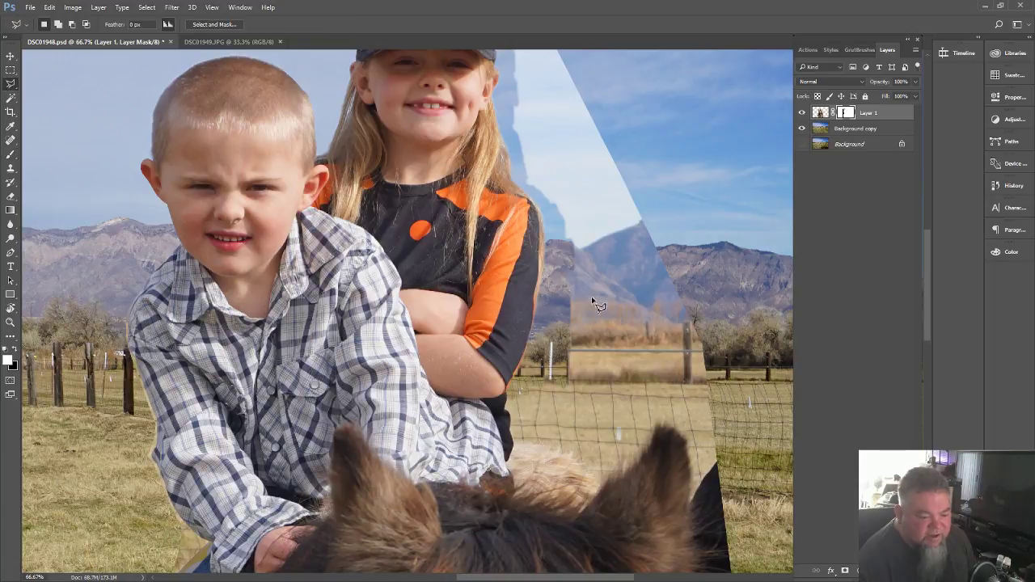
{"action": "left_click", "coordinate": [563, 376]}
{"action": "left_click", "coordinate": [728, 468]}
{"action": "left_click", "coordinate": [737, 322]}
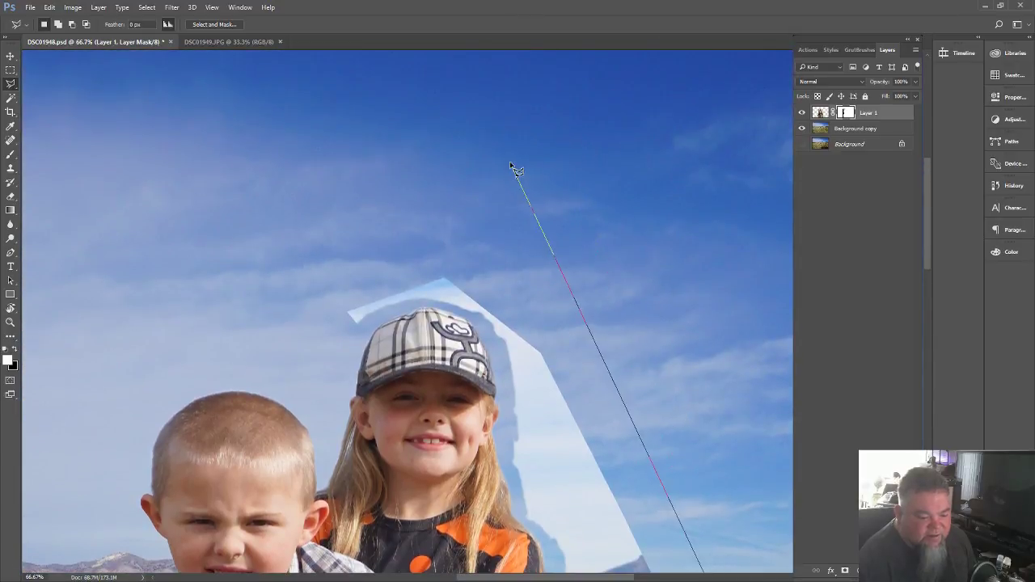
{"action": "left_click", "coordinate": [507, 167]}
{"action": "left_click", "coordinate": [367, 208]}
{"action": "left_click", "coordinate": [320, 308]}
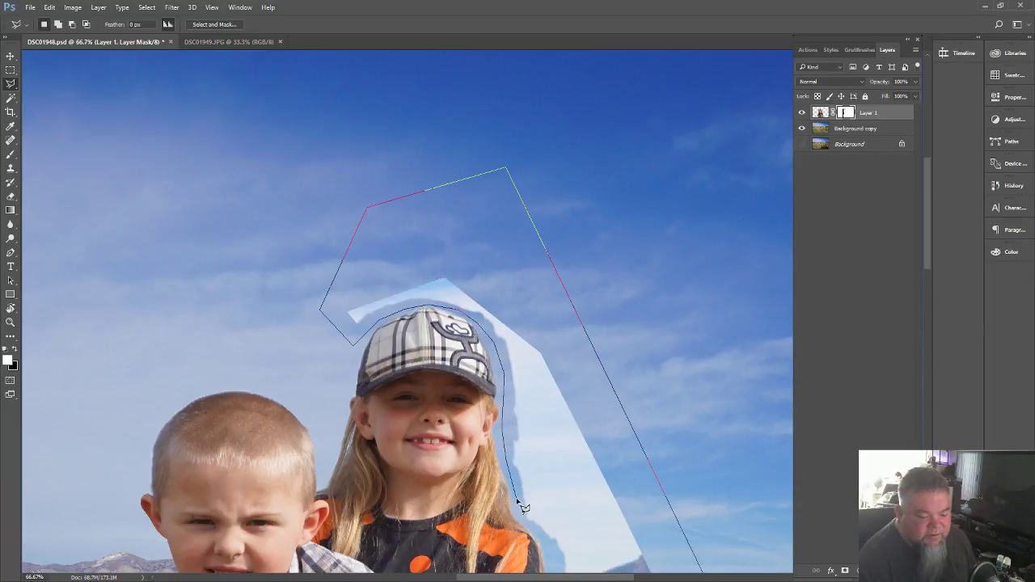
{"action": "left_click", "coordinate": [558, 556]}
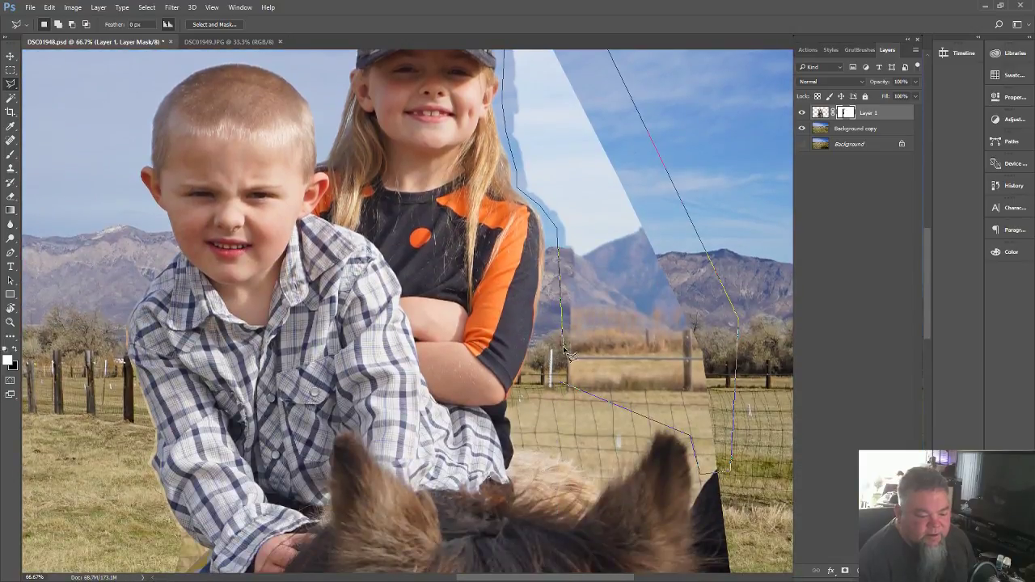
{"action": "left_click", "coordinate": [550, 369]}
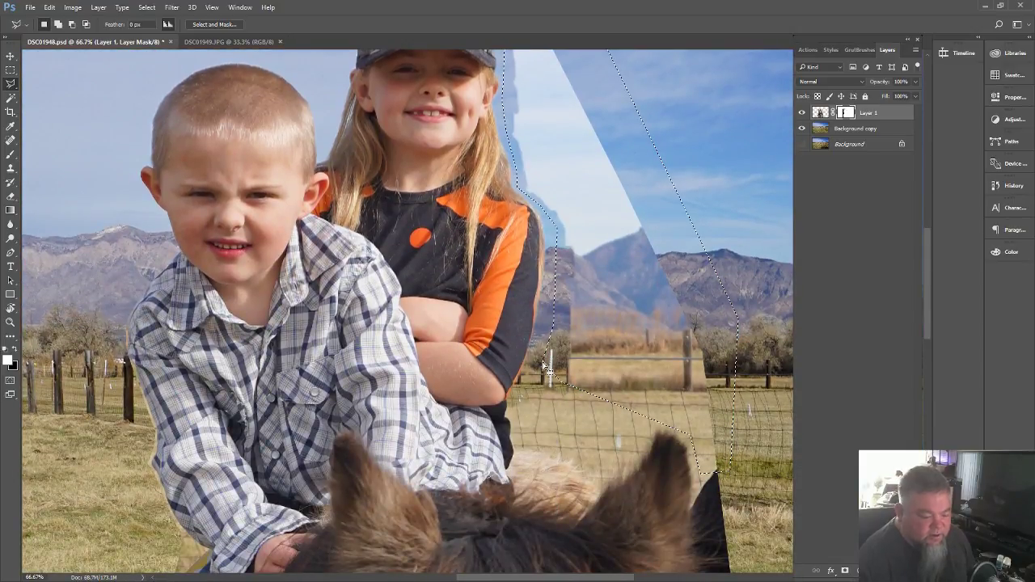
- Fill the selected area of Layer 1's mask with black at 100% opacity, then save the document and deselect
{"action": "key", "text": "shift+BackSpace"}
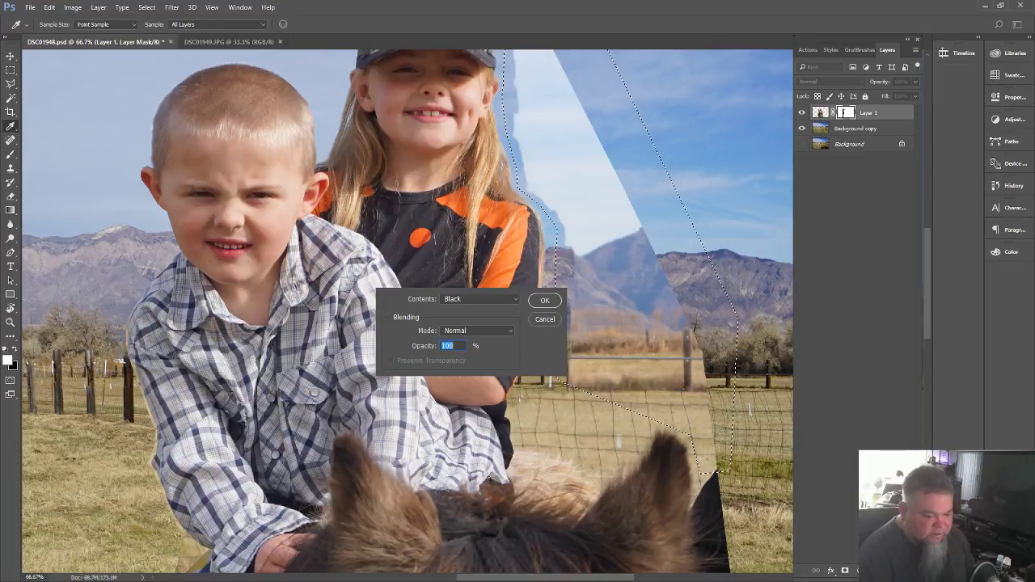
{"action": "key", "text": "Return"}
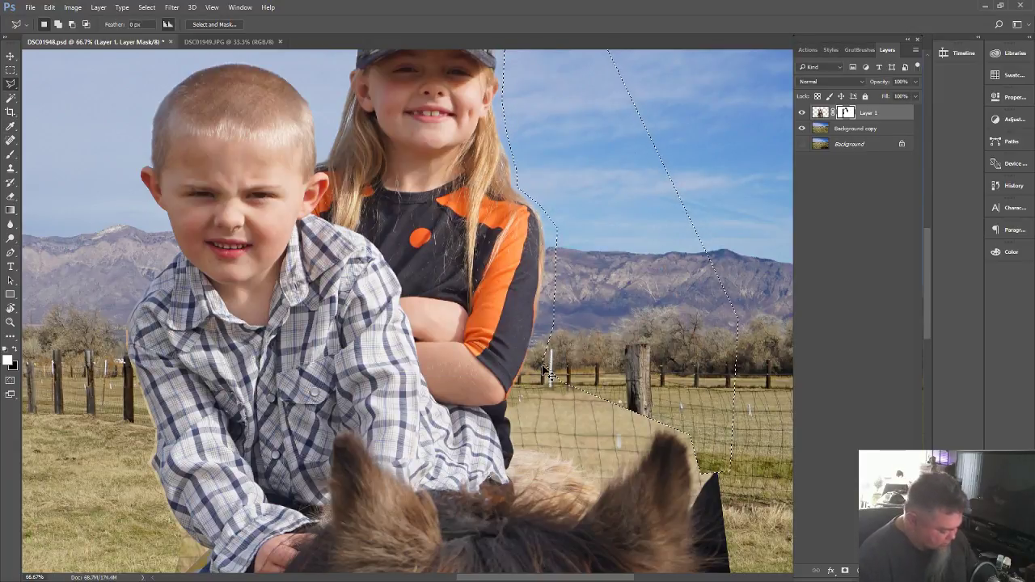
{"action": "key", "text": "ctrl+s"}
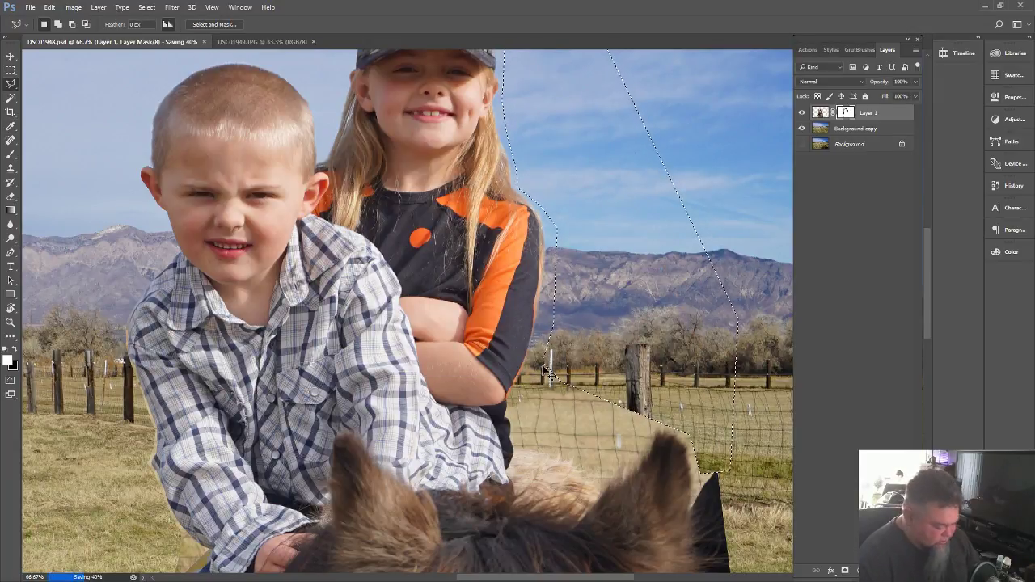
{"action": "key", "text": "ctrl+d"}
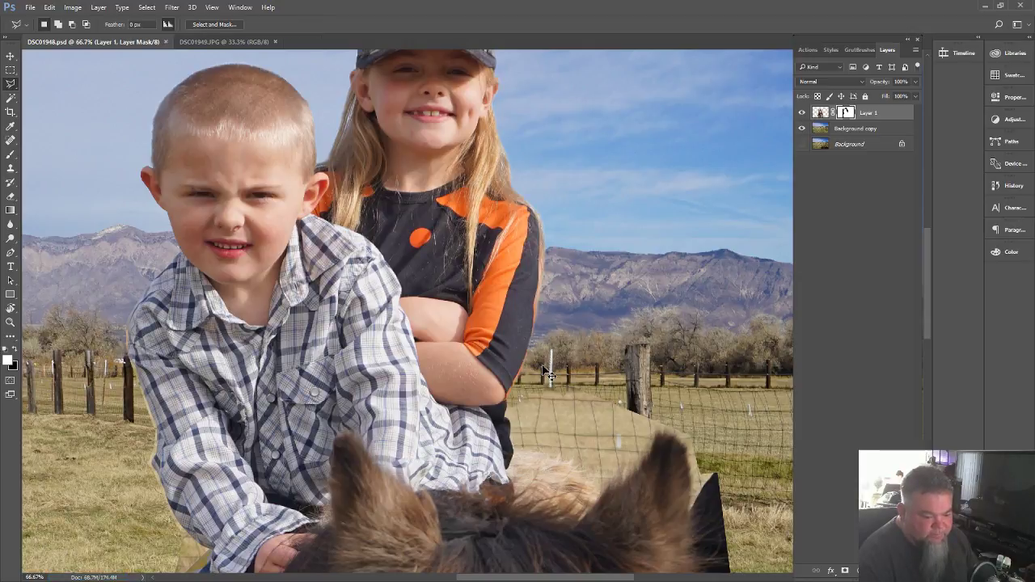
- Toggle Layer 1's visibility several times to compare the composite with the empty field, leaving the layer shown
{"action": "scroll", "coordinate": [546, 370], "scroll_direction": "down", "scroll_amount": 2}
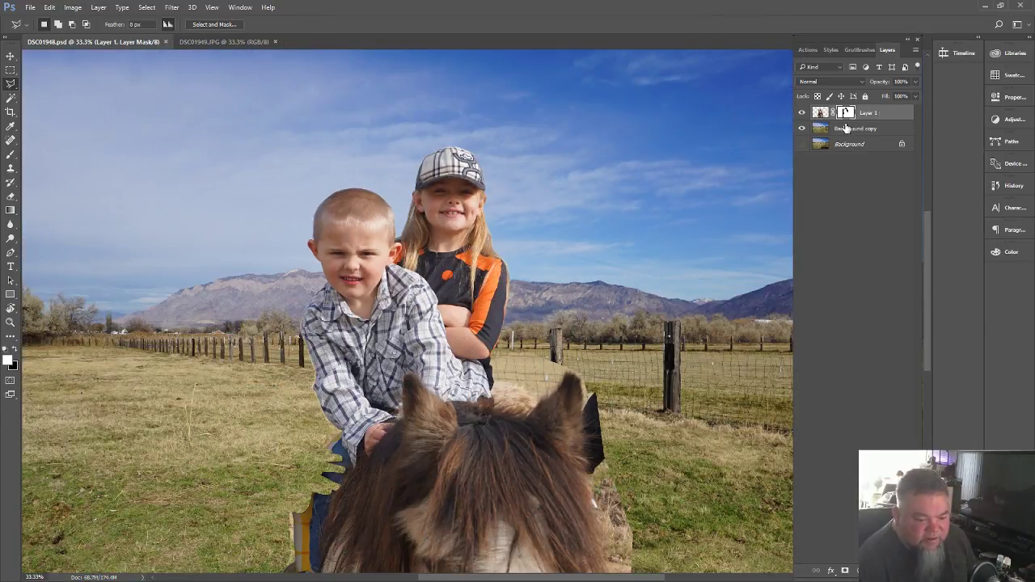
{"action": "left_click", "coordinate": [800, 114]}
{"action": "left_click", "coordinate": [800, 114]}
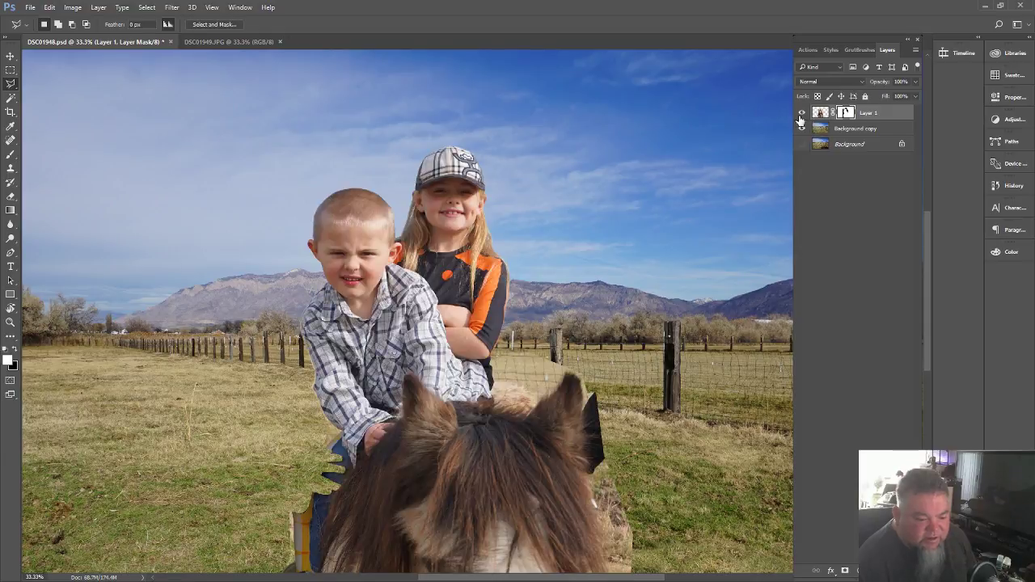
{"action": "left_click", "coordinate": [800, 114]}
{"action": "left_click", "coordinate": [801, 114]}
{"action": "left_click", "coordinate": [800, 114]}
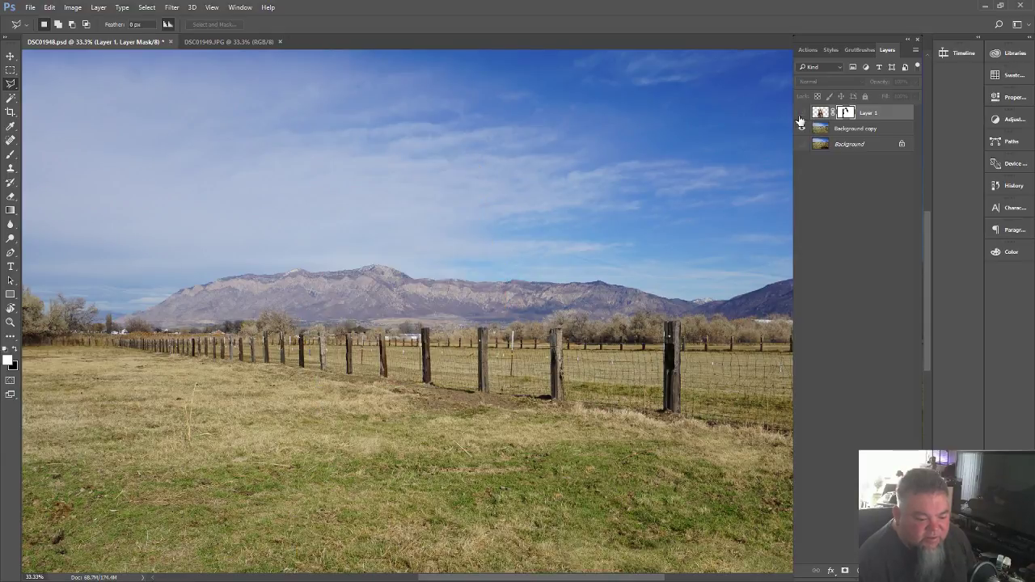
{"action": "left_click", "coordinate": [800, 114]}
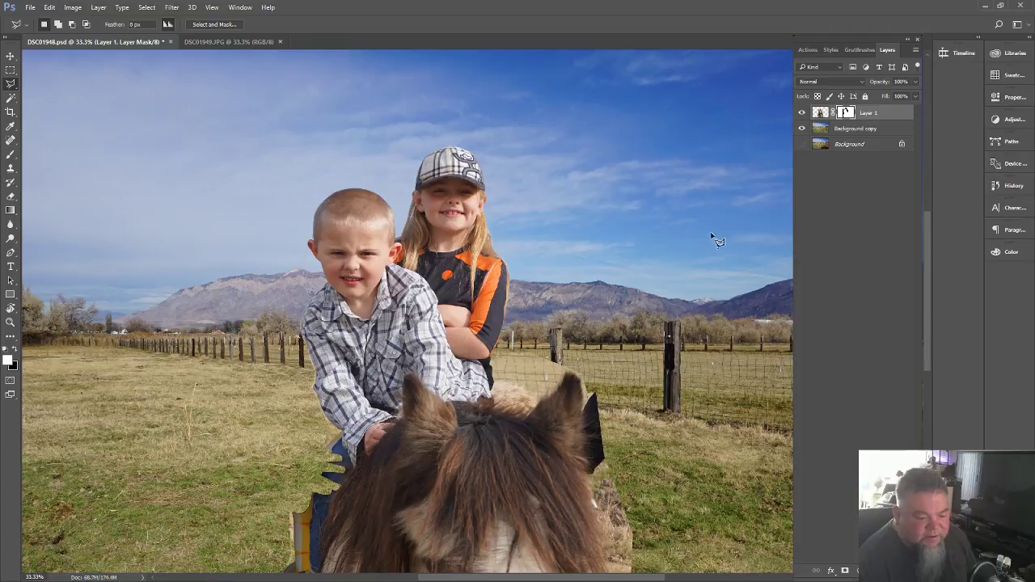
- Move Layer 1 with the children and horse slightly up and to the left over the field background
{"action": "scroll", "coordinate": [710, 234], "scroll_direction": "down", "scroll_amount": 5}
{"action": "scroll", "coordinate": [710, 234], "scroll_direction": "up", "scroll_amount": 2}
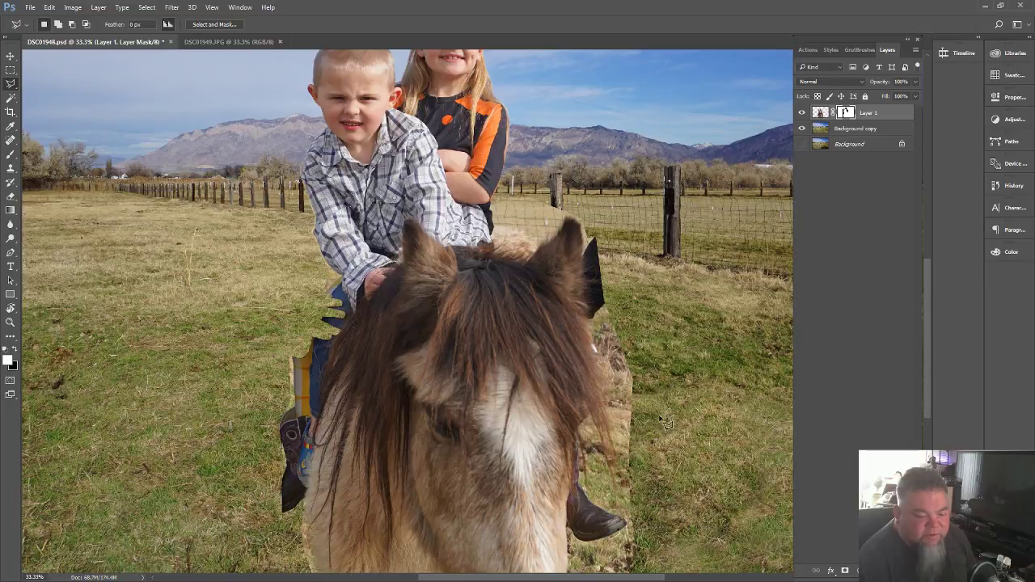
{"action": "left_click", "coordinate": [12, 57]}
{"action": "mouse_move", "coordinate": [399, 394]}
{"action": "left_mouse_down"}
{"action": "mouse_move", "coordinate": [359, 378]}
{"action": "mouse_move", "coordinate": [221, 180]}
{"action": "mouse_move", "coordinate": [243, 269]}
{"action": "mouse_move", "coordinate": [382, 404]}
{"action": "mouse_move", "coordinate": [372, 397]}
{"action": "mouse_move", "coordinate": [398, 401]}
{"action": "left_mouse_up"}
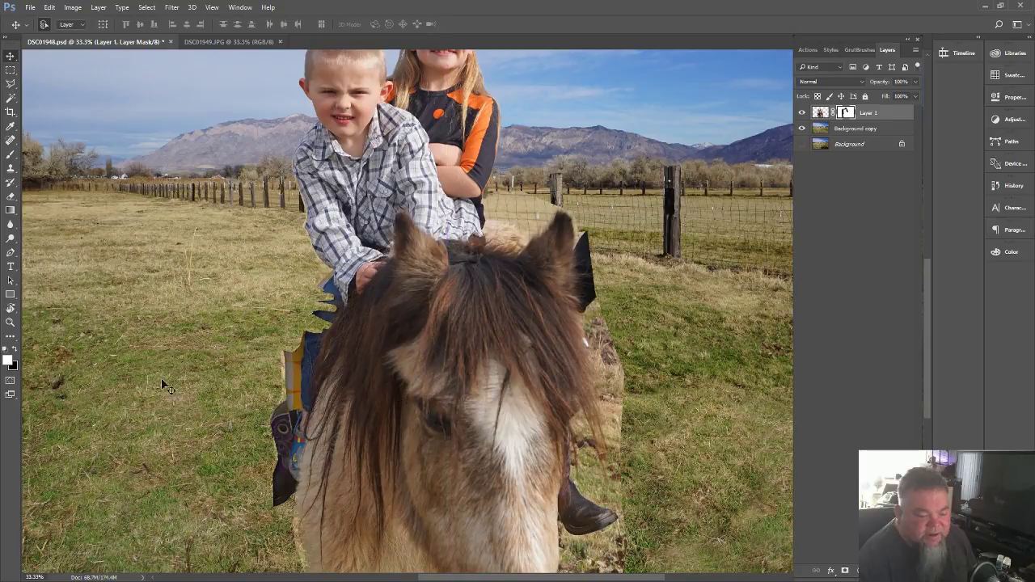
- Brush black on the mask along the light fur of the horse's back and up the edge of its neighboring ear
{"action": "left_click", "coordinate": [11, 321]}
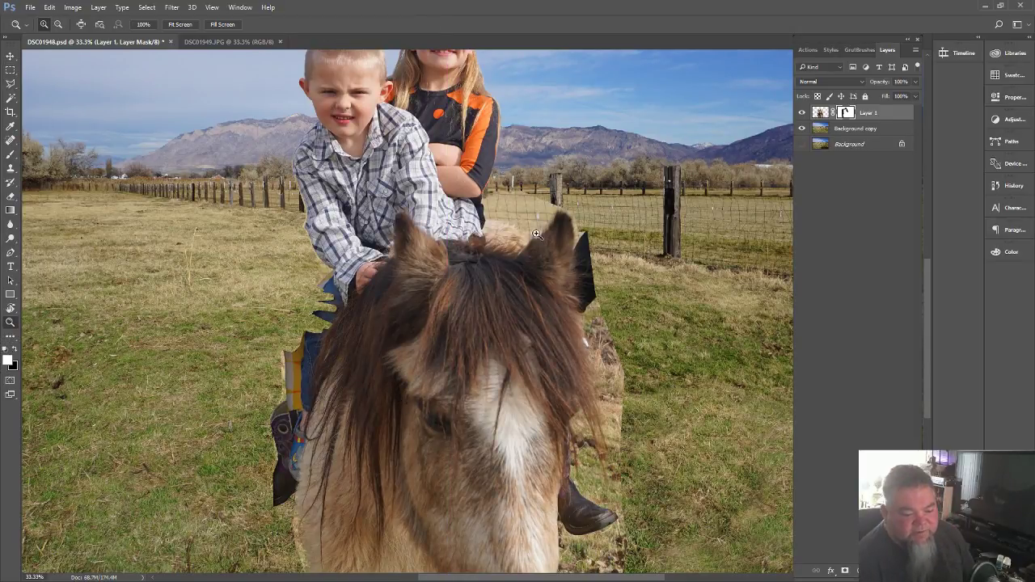
{"action": "left_click", "coordinate": [506, 240]}
{"action": "left_click", "coordinate": [506, 240]}
{"action": "left_click", "coordinate": [505, 247]}
{"action": "left_click", "coordinate": [503, 255]}
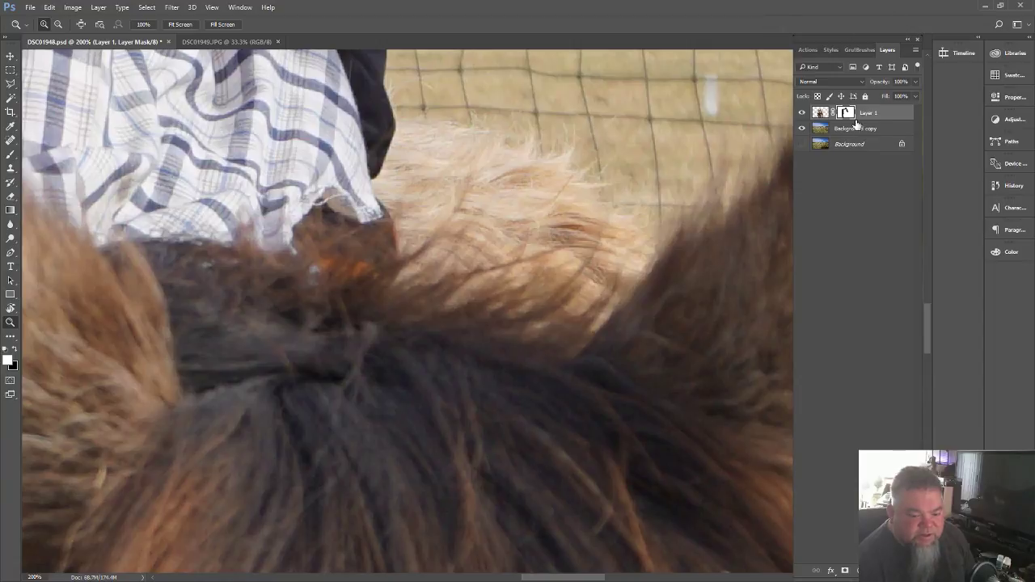
{"action": "left_click", "coordinate": [10, 154]}
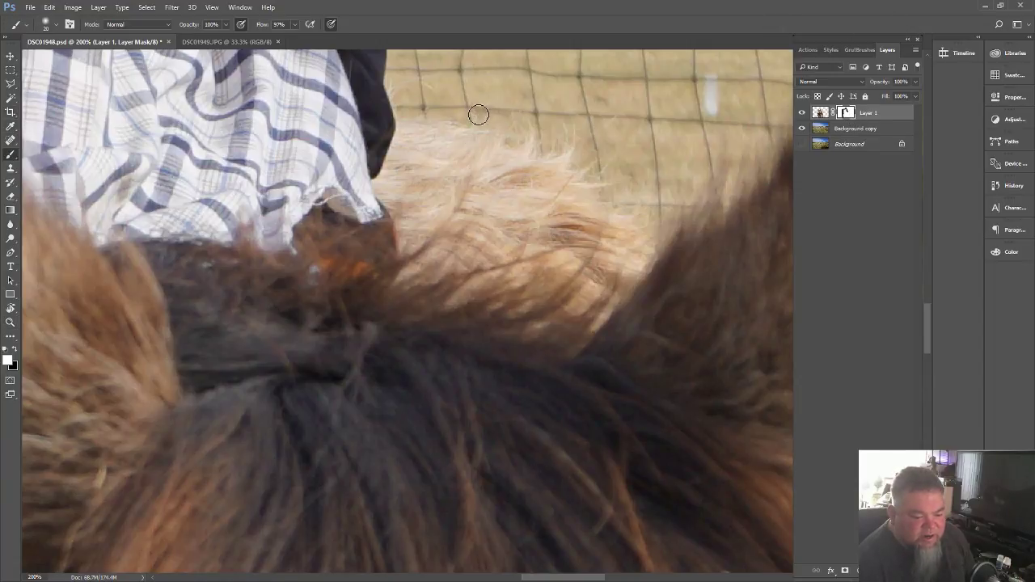
{"action": "left_click", "coordinate": [6, 346]}
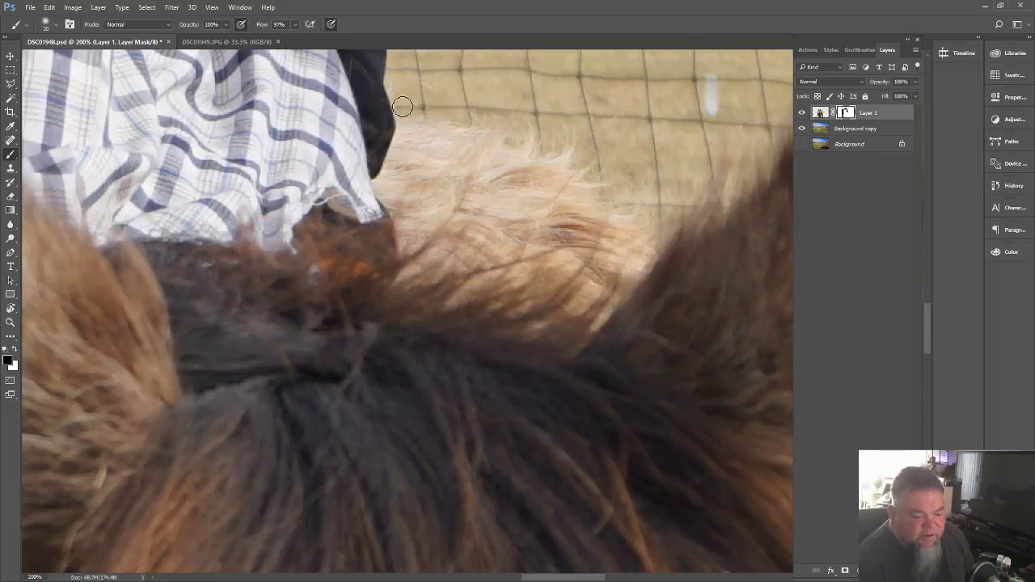
{"action": "mouse_move", "coordinate": [402, 106]}
{"action": "left_mouse_down"}
{"action": "mouse_move", "coordinate": [525, 142]}
{"action": "mouse_move", "coordinate": [535, 128]}
{"action": "mouse_move", "coordinate": [536, 151]}
{"action": "mouse_move", "coordinate": [570, 149]}
{"action": "mouse_move", "coordinate": [578, 136]}
{"action": "mouse_move", "coordinate": [573, 168]}
{"action": "mouse_move", "coordinate": [642, 150]}
{"action": "mouse_move", "coordinate": [617, 175]}
{"action": "mouse_move", "coordinate": [586, 179]}
{"action": "mouse_move", "coordinate": [639, 174]}
{"action": "mouse_move", "coordinate": [604, 194]}
{"action": "mouse_move", "coordinate": [619, 210]}
{"action": "mouse_move", "coordinate": [663, 195]}
{"action": "mouse_move", "coordinate": [643, 216]}
{"action": "mouse_move", "coordinate": [654, 238]}
{"action": "mouse_move", "coordinate": [707, 164]}
{"action": "mouse_move", "coordinate": [700, 194]}
{"action": "mouse_move", "coordinate": [752, 128]}
{"action": "mouse_move", "coordinate": [745, 162]}
{"action": "mouse_move", "coordinate": [716, 202]}
{"action": "mouse_move", "coordinate": [785, 128]}
{"action": "left_mouse_up"}
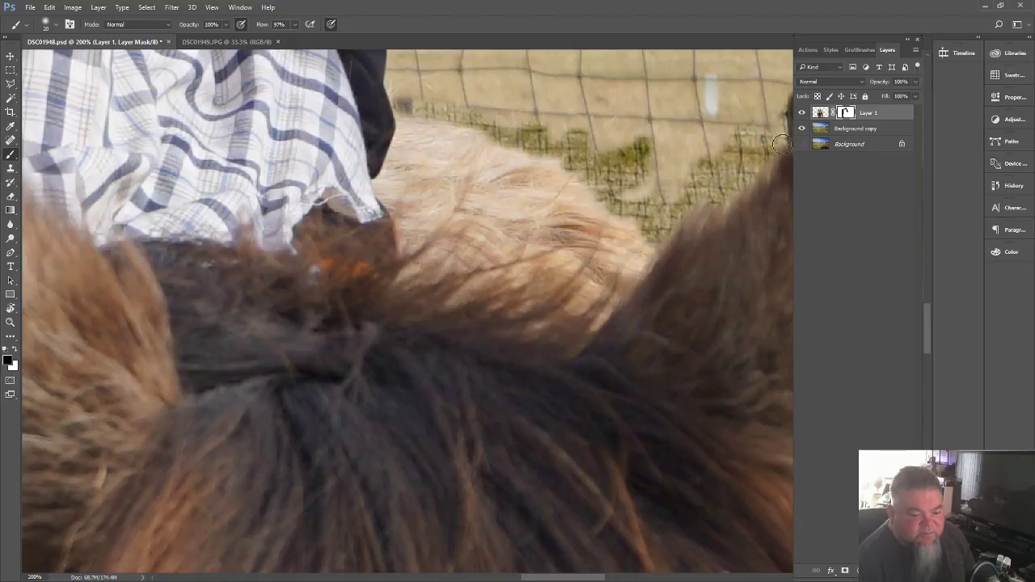
- Paint black on the mask over the outer parts of the leftover fence and grass patch above the horse's back
{"action": "scroll", "coordinate": [761, 158], "scroll_direction": "up", "scroll_amount": 5}
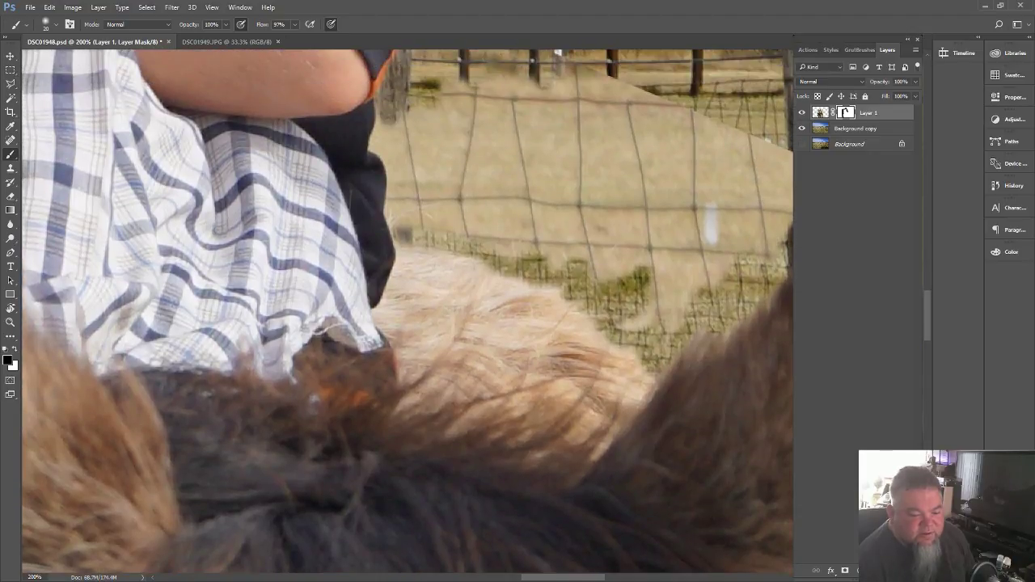
{"action": "mouse_move", "coordinate": [789, 174]}
{"action": "left_mouse_down"}
{"action": "mouse_move", "coordinate": [784, 245]}
{"action": "mouse_move", "coordinate": [783, 233]}
{"action": "mouse_move", "coordinate": [657, 318]}
{"action": "mouse_move", "coordinate": [622, 326]}
{"action": "mouse_move", "coordinate": [681, 330]}
{"action": "mouse_move", "coordinate": [661, 323]}
{"action": "mouse_move", "coordinate": [668, 283]}
{"action": "mouse_move", "coordinate": [656, 279]}
{"action": "mouse_move", "coordinate": [734, 258]}
{"action": "mouse_move", "coordinate": [789, 204]}
{"action": "mouse_move", "coordinate": [781, 204]}
{"action": "mouse_move", "coordinate": [781, 151]}
{"action": "mouse_move", "coordinate": [599, 72]}
{"action": "mouse_move", "coordinate": [466, 64]}
{"action": "mouse_move", "coordinate": [603, 79]}
{"action": "mouse_move", "coordinate": [698, 119]}
{"action": "mouse_move", "coordinate": [762, 161]}
{"action": "mouse_move", "coordinate": [612, 84]}
{"action": "mouse_move", "coordinate": [787, 208]}
{"action": "mouse_move", "coordinate": [781, 190]}
{"action": "mouse_move", "coordinate": [742, 182]}
{"action": "left_mouse_up"}
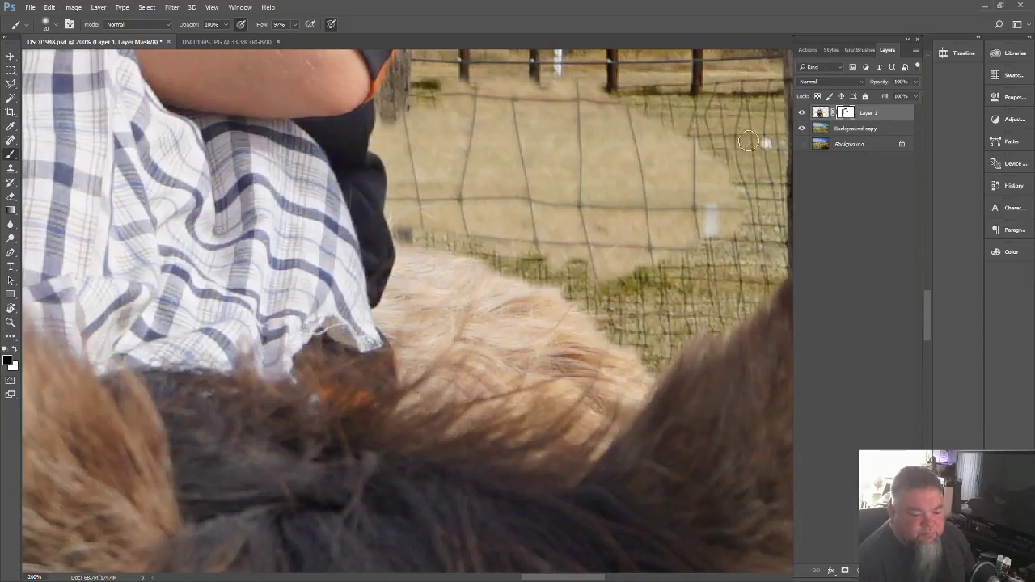
{"action": "mouse_move", "coordinate": [748, 141]}
{"action": "left_mouse_down"}
{"action": "mouse_move", "coordinate": [731, 167]}
{"action": "mouse_move", "coordinate": [721, 147]}
{"action": "mouse_move", "coordinate": [696, 164]}
{"action": "mouse_move", "coordinate": [688, 140]}
{"action": "mouse_move", "coordinate": [669, 233]}
{"action": "mouse_move", "coordinate": [644, 251]}
{"action": "mouse_move", "coordinate": [644, 278]}
{"action": "mouse_move", "coordinate": [656, 282]}
{"action": "mouse_move", "coordinate": [649, 258]}
{"action": "mouse_move", "coordinate": [622, 244]}
{"action": "mouse_move", "coordinate": [597, 283]}
{"action": "mouse_move", "coordinate": [560, 251]}
{"action": "mouse_move", "coordinate": [565, 273]}
{"action": "mouse_move", "coordinate": [509, 244]}
{"action": "mouse_move", "coordinate": [392, 213]}
{"action": "mouse_move", "coordinate": [396, 166]}
{"action": "mouse_move", "coordinate": [375, 145]}
{"action": "mouse_move", "coordinate": [388, 111]}
{"action": "mouse_move", "coordinate": [402, 156]}
{"action": "mouse_move", "coordinate": [410, 143]}
{"action": "mouse_move", "coordinate": [430, 229]}
{"action": "mouse_move", "coordinate": [447, 208]}
{"action": "mouse_move", "coordinate": [403, 114]}
{"action": "mouse_move", "coordinate": [410, 87]}
{"action": "mouse_move", "coordinate": [409, 135]}
{"action": "mouse_move", "coordinate": [440, 75]}
{"action": "left_mouse_up"}
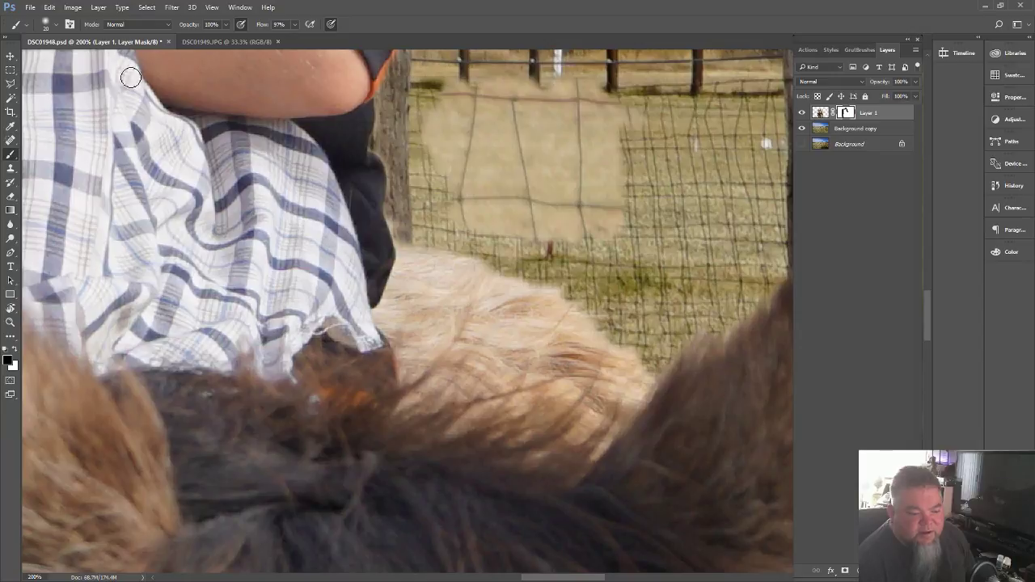
- Lasso the remaining fence patch above the horse's back, fill it with black on the mask, then deselect and save
{"action": "left_click", "coordinate": [10, 83]}
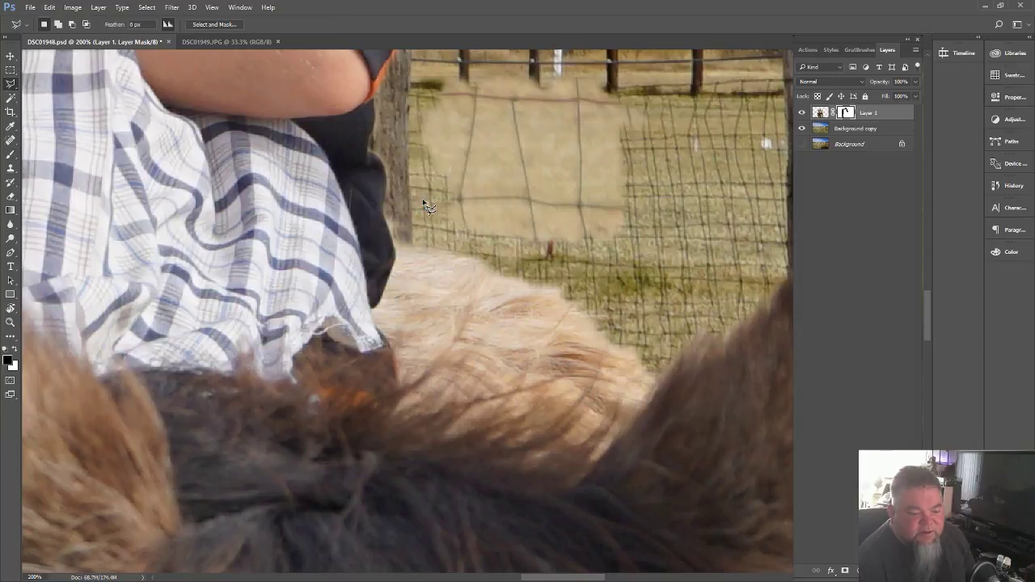
{"action": "mouse_move", "coordinate": [423, 202]}
{"action": "left_mouse_down"}
{"action": "mouse_move", "coordinate": [405, 119]}
{"action": "mouse_move", "coordinate": [447, 57]}
{"action": "mouse_move", "coordinate": [646, 65]}
{"action": "mouse_move", "coordinate": [683, 90]}
{"action": "mouse_move", "coordinate": [700, 229]}
{"action": "mouse_move", "coordinate": [690, 263]}
{"action": "mouse_move", "coordinate": [612, 287]}
{"action": "left_mouse_up"}
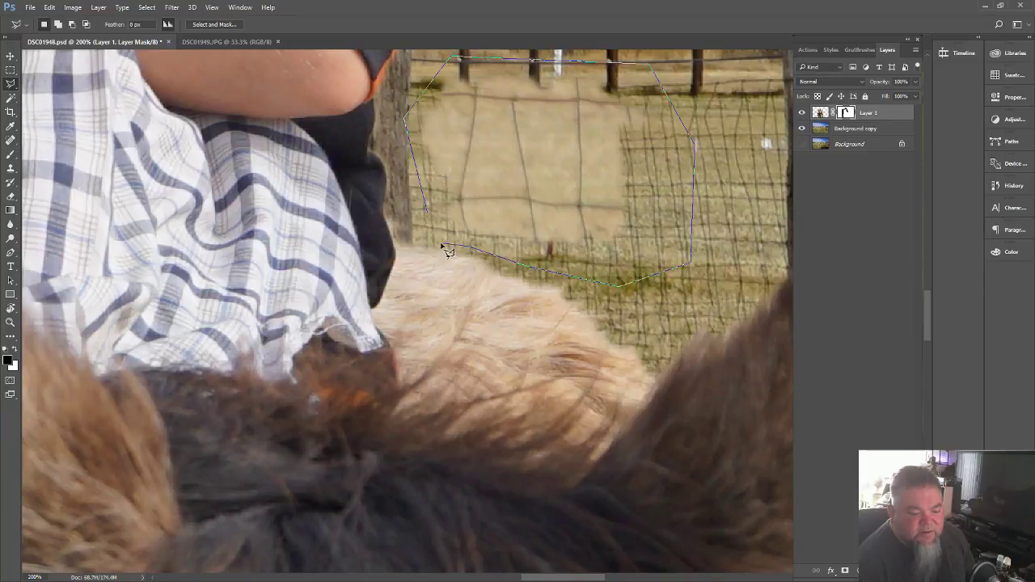
{"action": "left_click_drag", "start_coordinate": [435, 244], "coordinate": [436, 244]}
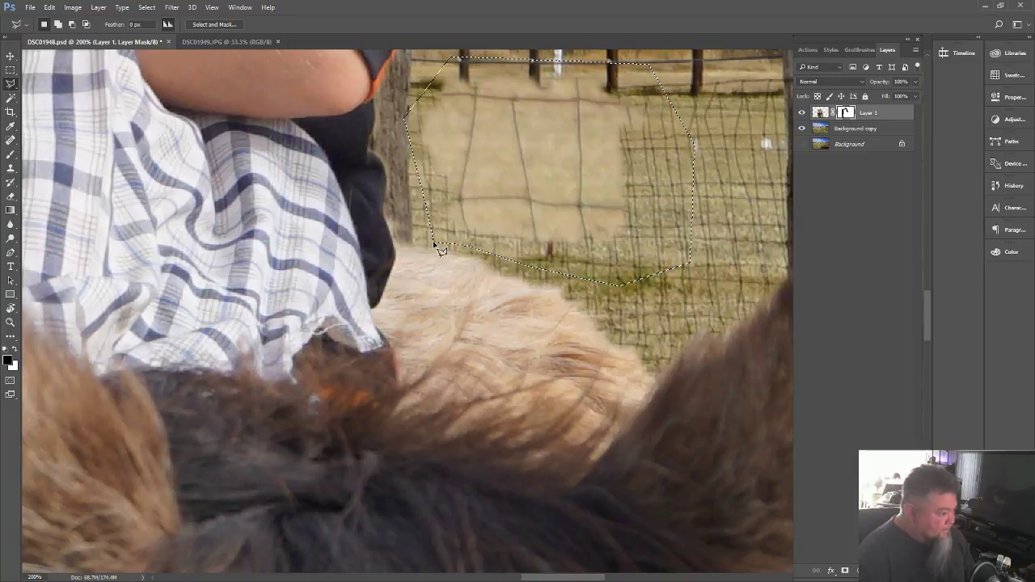
{"action": "key", "text": "shift+BackSpace"}
{"action": "key", "text": "Return"}
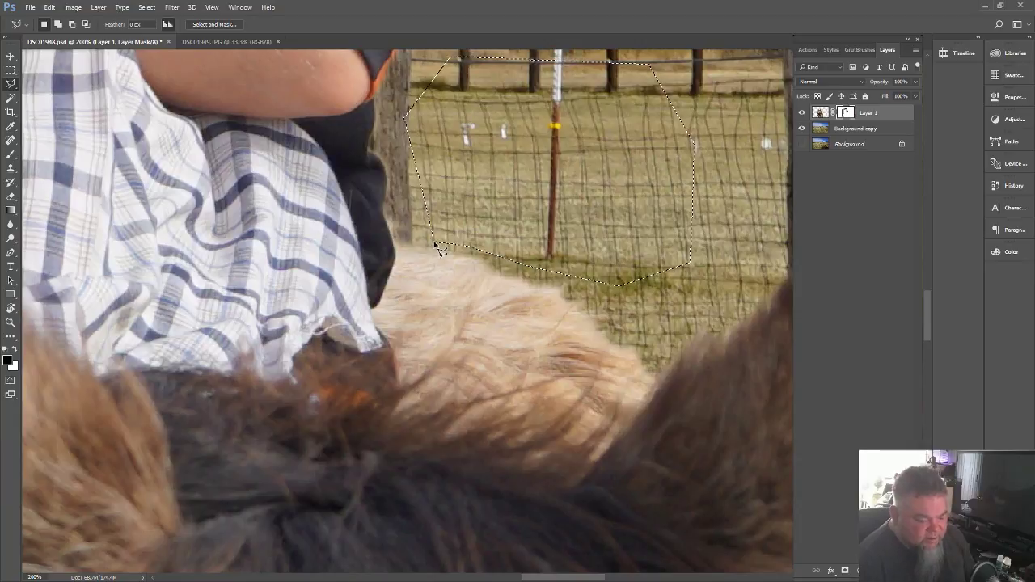
{"action": "key", "text": "ctrl+d"}
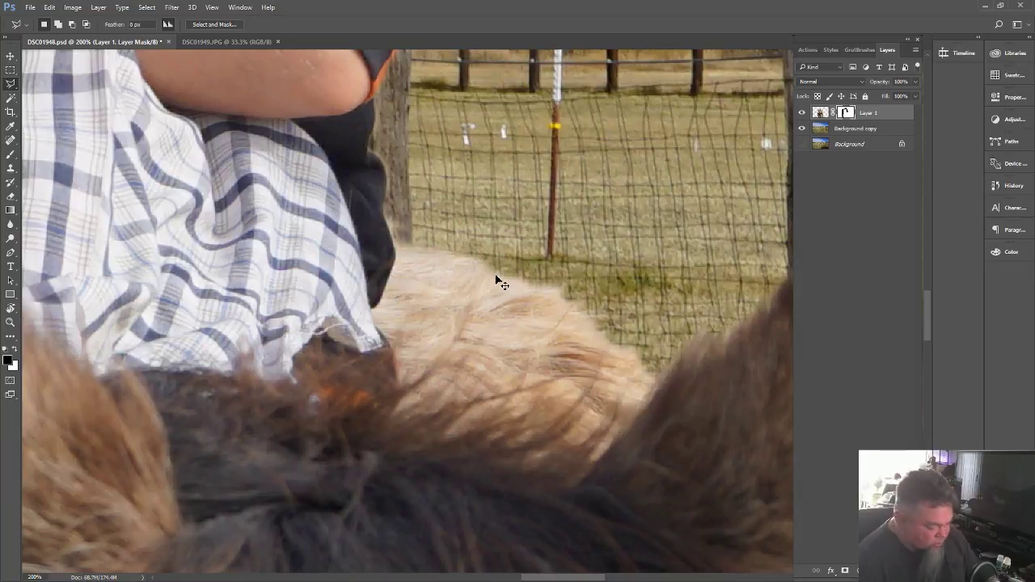
{"action": "key", "text": "ctrl+s"}
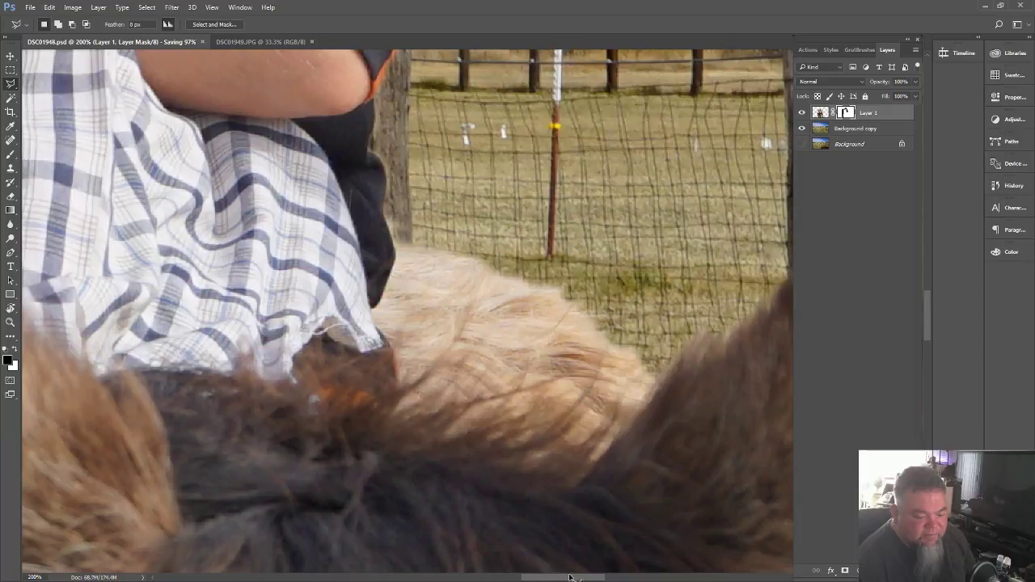
- Paint black on Layer 1's mask along the tip and outer edge of the horse's ear beside the fence post
{"action": "left_click_drag", "start_coordinate": [569, 578], "coordinate": [597, 577]}
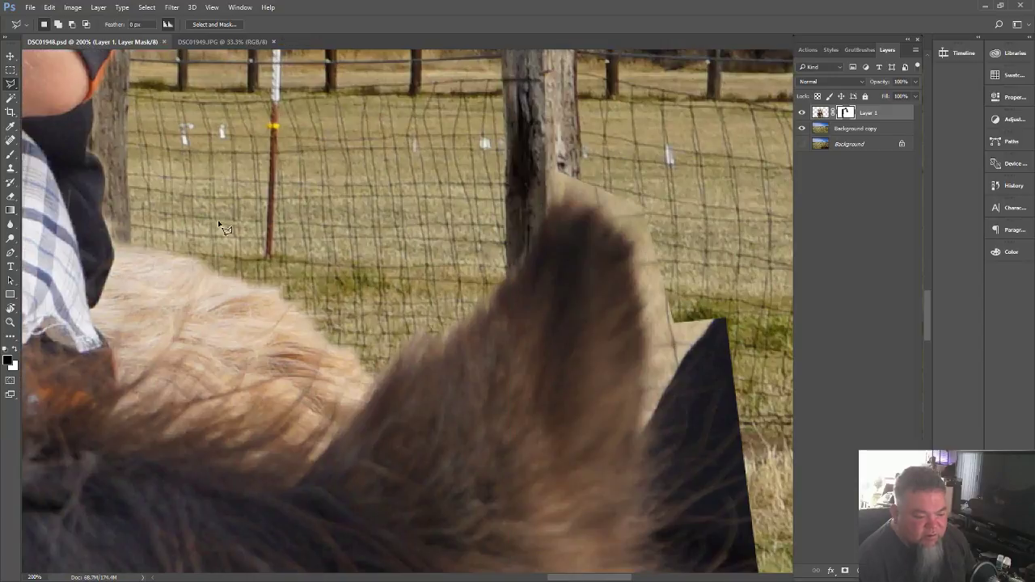
{"action": "left_click", "coordinate": [13, 54]}
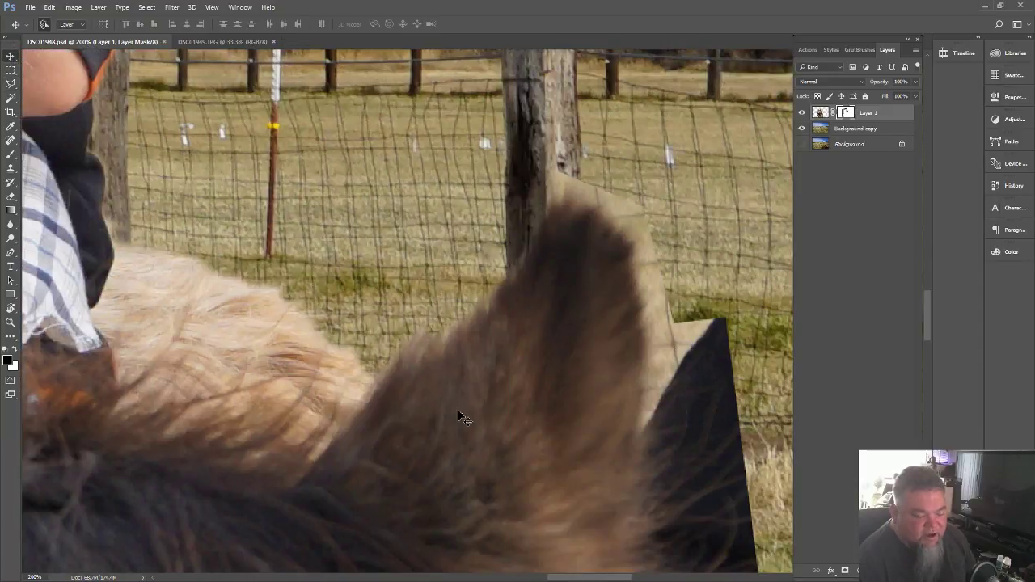
{"action": "left_click_drag", "start_coordinate": [582, 577], "coordinate": [594, 577]}
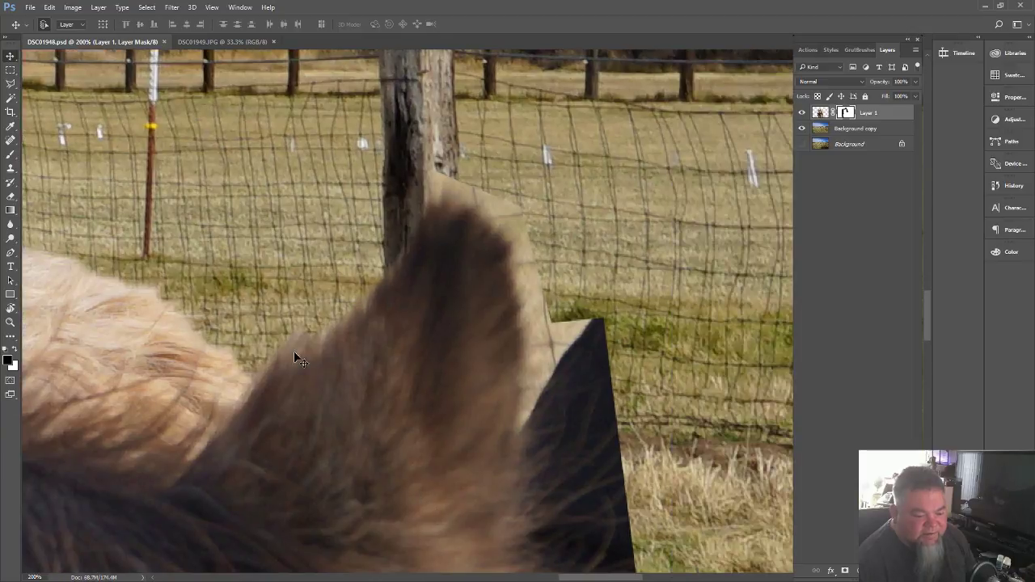
{"action": "left_click", "coordinate": [10, 83]}
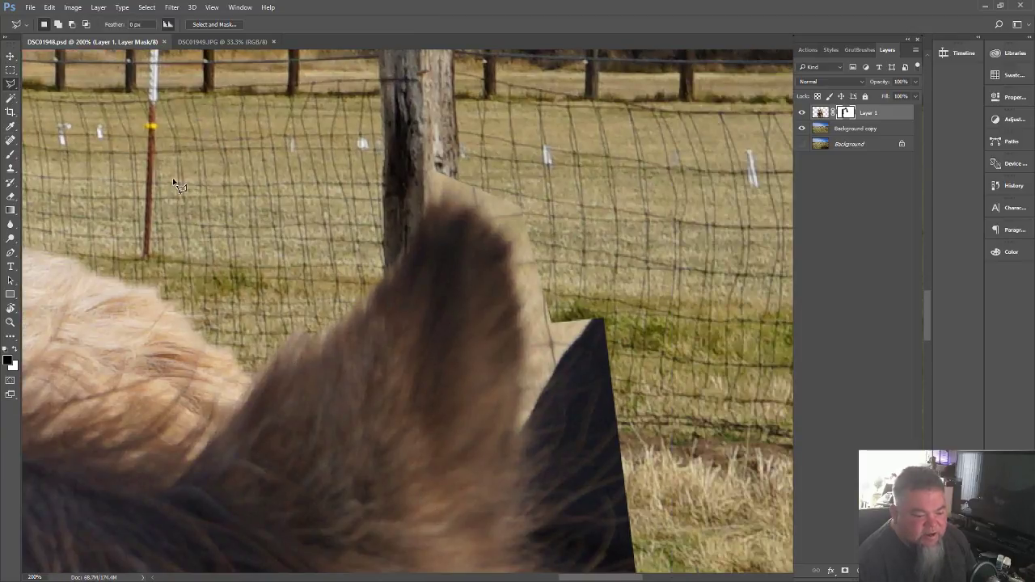
{"action": "left_click", "coordinate": [11, 153]}
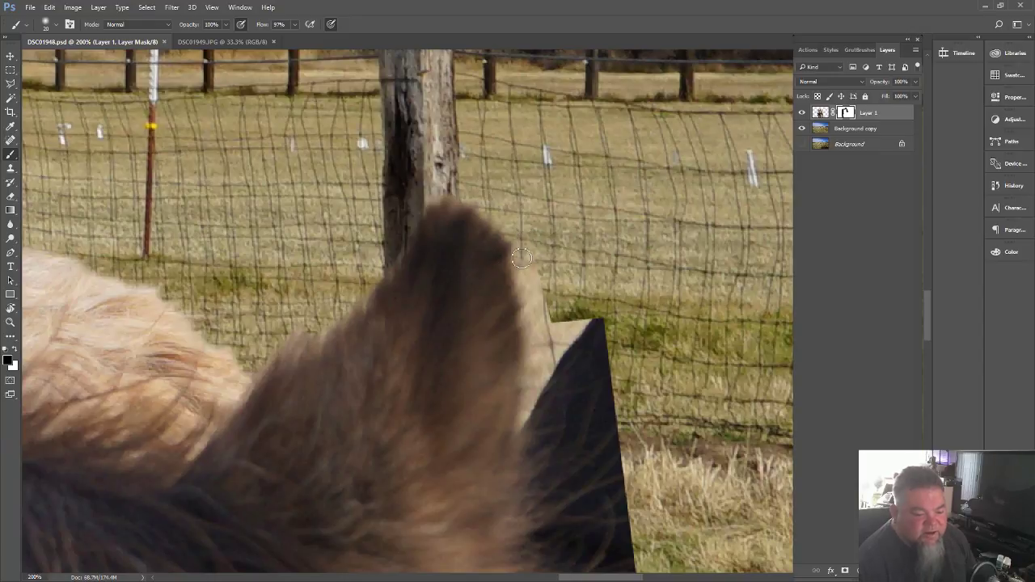
{"action": "mouse_move", "coordinate": [524, 291]}
{"action": "left_mouse_down"}
{"action": "mouse_move", "coordinate": [538, 382]}
{"action": "mouse_move", "coordinate": [527, 423]}
{"action": "mouse_move", "coordinate": [563, 335]}
{"action": "mouse_move", "coordinate": [551, 306]}
{"action": "mouse_move", "coordinate": [571, 356]}
{"action": "mouse_move", "coordinate": [601, 377]}
{"action": "mouse_move", "coordinate": [612, 452]}
{"action": "mouse_move", "coordinate": [606, 426]}
{"action": "mouse_move", "coordinate": [584, 425]}
{"action": "mouse_move", "coordinate": [564, 374]}
{"action": "mouse_move", "coordinate": [564, 423]}
{"action": "mouse_move", "coordinate": [538, 450]}
{"action": "mouse_move", "coordinate": [542, 466]}
{"action": "mouse_move", "coordinate": [566, 435]}
{"action": "mouse_move", "coordinate": [532, 469]}
{"action": "mouse_move", "coordinate": [530, 439]}
{"action": "mouse_move", "coordinate": [533, 513]}
{"action": "mouse_move", "coordinate": [559, 503]}
{"action": "mouse_move", "coordinate": [538, 543]}
{"action": "left_mouse_up"}
- Brush black on the mask down the base of the ear and over the dark leftover patch beside it
{"action": "scroll", "coordinate": [550, 507], "scroll_direction": "down", "scroll_amount": 2}
{"action": "scroll", "coordinate": [551, 507], "scroll_direction": "down", "scroll_amount": 8}
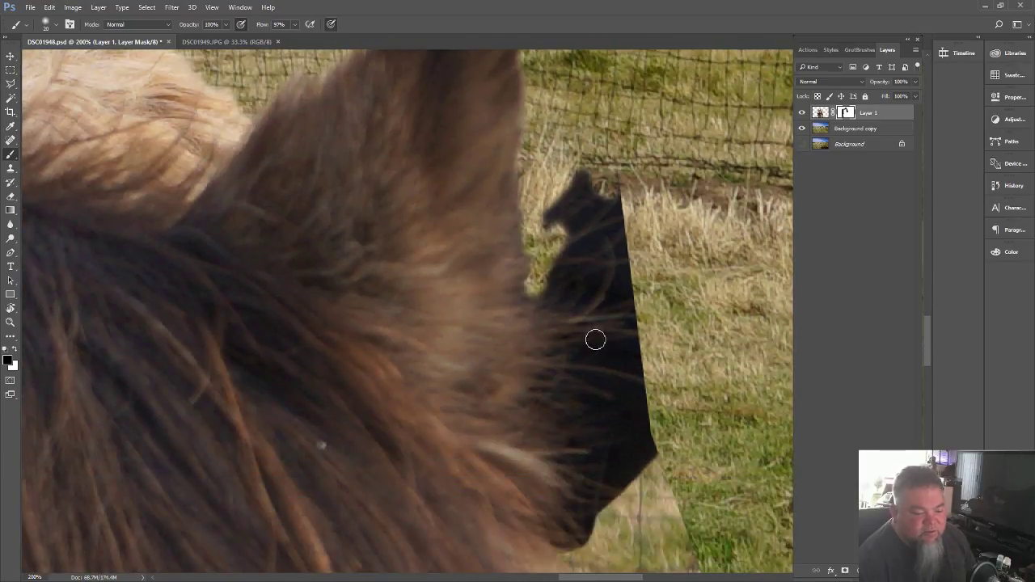
{"action": "mouse_move", "coordinate": [536, 297]}
{"action": "left_mouse_down"}
{"action": "mouse_move", "coordinate": [528, 324]}
{"action": "mouse_move", "coordinate": [539, 366]}
{"action": "mouse_move", "coordinate": [500, 462]}
{"action": "mouse_move", "coordinate": [500, 496]}
{"action": "mouse_move", "coordinate": [558, 554]}
{"action": "mouse_move", "coordinate": [514, 467]}
{"action": "left_mouse_up"}
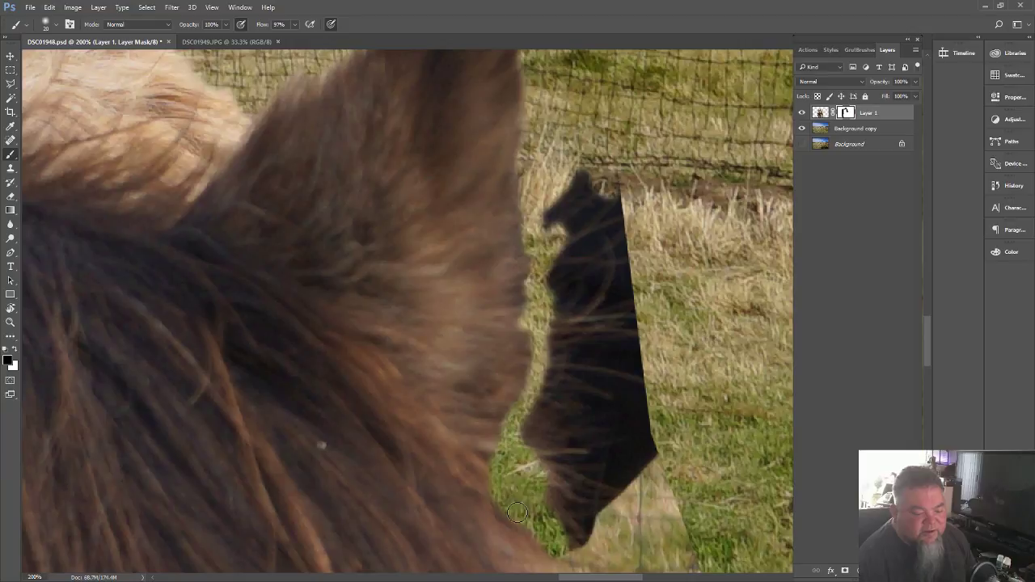
{"action": "mouse_move", "coordinate": [518, 513]}
{"action": "left_mouse_down"}
{"action": "mouse_move", "coordinate": [531, 433]}
{"action": "mouse_move", "coordinate": [570, 506]}
{"action": "mouse_move", "coordinate": [566, 526]}
{"action": "mouse_move", "coordinate": [588, 513]}
{"action": "mouse_move", "coordinate": [587, 543]}
{"action": "mouse_move", "coordinate": [592, 511]}
{"action": "mouse_move", "coordinate": [595, 520]}
{"action": "mouse_move", "coordinate": [617, 489]}
{"action": "mouse_move", "coordinate": [618, 510]}
{"action": "mouse_move", "coordinate": [643, 481]}
{"action": "mouse_move", "coordinate": [649, 364]}
{"action": "mouse_move", "coordinate": [639, 394]}
{"action": "mouse_move", "coordinate": [620, 396]}
{"action": "mouse_move", "coordinate": [586, 497]}
{"action": "mouse_move", "coordinate": [565, 438]}
{"action": "left_mouse_up"}
{"action": "mouse_move", "coordinate": [558, 389]}
{"action": "left_mouse_down"}
{"action": "mouse_move", "coordinate": [537, 415]}
{"action": "mouse_move", "coordinate": [565, 476]}
{"action": "mouse_move", "coordinate": [576, 374]}
{"action": "mouse_move", "coordinate": [560, 347]}
{"action": "mouse_move", "coordinate": [548, 364]}
{"action": "mouse_move", "coordinate": [555, 345]}
{"action": "mouse_move", "coordinate": [570, 342]}
{"action": "mouse_move", "coordinate": [577, 425]}
{"action": "mouse_move", "coordinate": [594, 340]}
{"action": "mouse_move", "coordinate": [625, 336]}
{"action": "mouse_move", "coordinate": [638, 410]}
{"action": "mouse_move", "coordinate": [639, 166]}
{"action": "mouse_move", "coordinate": [601, 199]}
{"action": "mouse_move", "coordinate": [593, 134]}
{"action": "mouse_move", "coordinate": [545, 227]}
{"action": "left_mouse_up"}
{"action": "mouse_move", "coordinate": [547, 278]}
{"action": "left_mouse_down"}
{"action": "mouse_move", "coordinate": [575, 190]}
{"action": "mouse_move", "coordinate": [591, 199]}
{"action": "mouse_move", "coordinate": [605, 274]}
{"action": "mouse_move", "coordinate": [605, 231]}
{"action": "mouse_move", "coordinate": [611, 299]}
{"action": "mouse_move", "coordinate": [620, 279]}
{"action": "mouse_move", "coordinate": [603, 336]}
{"action": "mouse_move", "coordinate": [587, 347]}
{"action": "mouse_move", "coordinate": [549, 277]}
{"action": "left_mouse_up"}
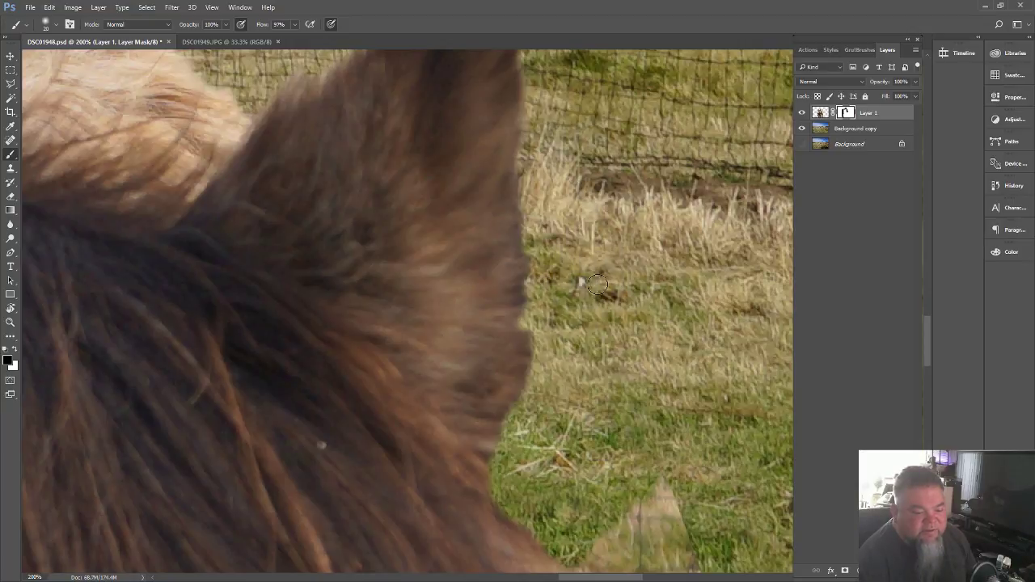
- Paint black on the mask along the mane's outer edge below the ear, shaping the loose strand of hair
{"action": "scroll", "coordinate": [597, 283], "scroll_direction": "down", "scroll_amount": 5}
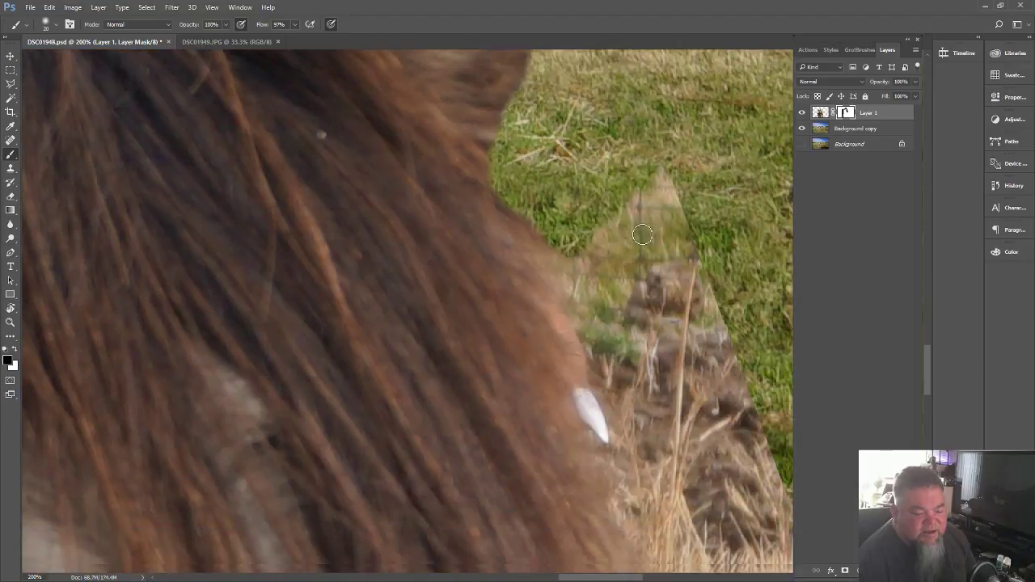
{"action": "scroll", "coordinate": [642, 234], "scroll_direction": "down", "scroll_amount": 1}
{"action": "mouse_move", "coordinate": [572, 199]}
{"action": "left_mouse_down"}
{"action": "mouse_move", "coordinate": [610, 241]}
{"action": "mouse_move", "coordinate": [582, 232]}
{"action": "mouse_move", "coordinate": [592, 271]}
{"action": "mouse_move", "coordinate": [583, 267]}
{"action": "mouse_move", "coordinate": [609, 323]}
{"action": "mouse_move", "coordinate": [611, 339]}
{"action": "mouse_move", "coordinate": [601, 314]}
{"action": "mouse_move", "coordinate": [610, 337]}
{"action": "mouse_move", "coordinate": [598, 374]}
{"action": "mouse_move", "coordinate": [607, 385]}
{"action": "mouse_move", "coordinate": [585, 327]}
{"action": "mouse_move", "coordinate": [591, 367]}
{"action": "mouse_move", "coordinate": [571, 278]}
{"action": "mouse_move", "coordinate": [559, 262]}
{"action": "mouse_move", "coordinate": [587, 355]}
{"action": "mouse_move", "coordinate": [533, 241]}
{"action": "mouse_move", "coordinate": [548, 250]}
{"action": "mouse_move", "coordinate": [557, 215]}
{"action": "mouse_move", "coordinate": [579, 241]}
{"action": "left_mouse_up"}
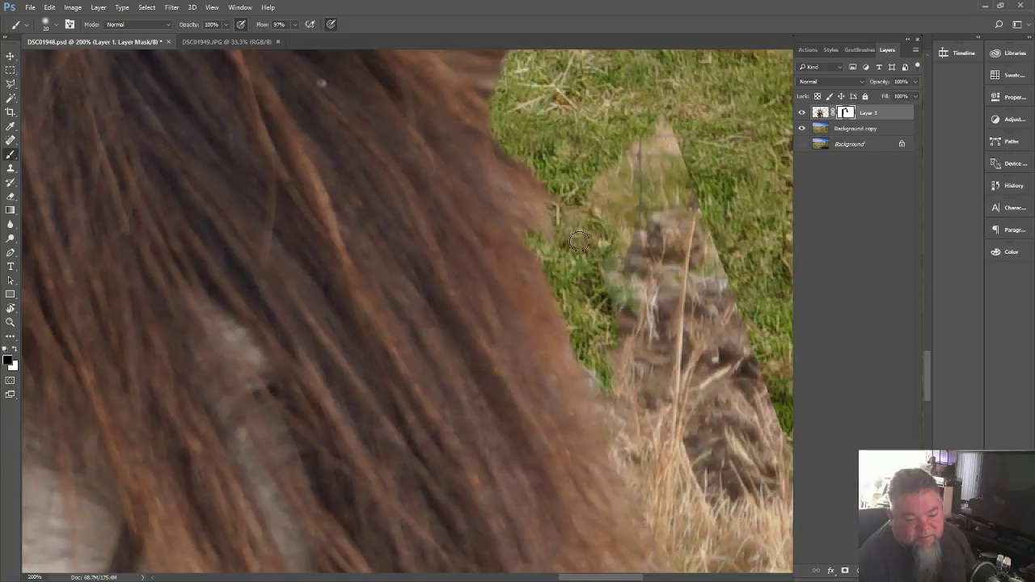
{"action": "left_click_drag", "start_coordinate": [533, 203], "coordinate": [509, 185]}
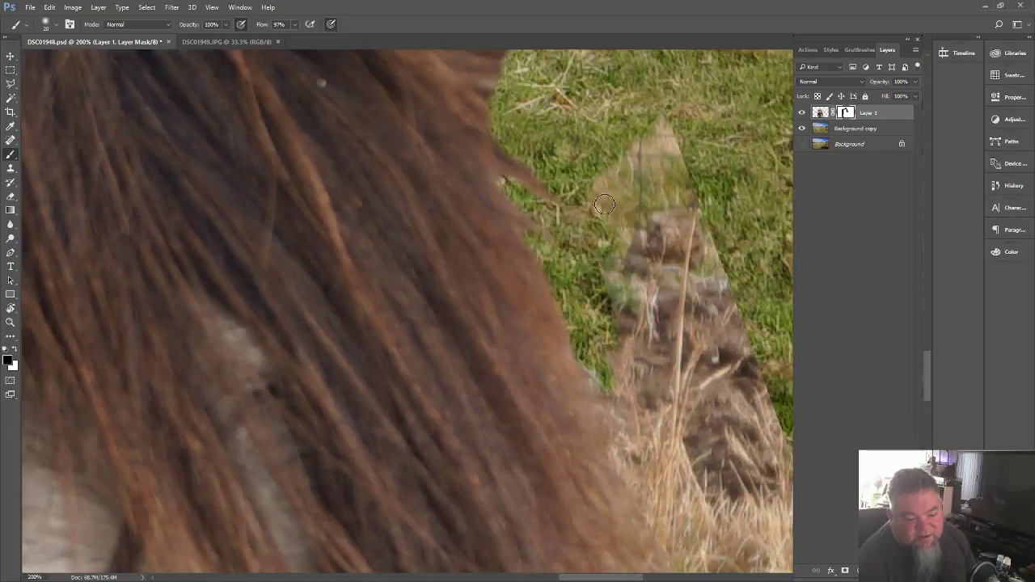
- Brush black on the mask over the leftover fence and dry grass patch beside the mane and along the lower mane edge
{"action": "mouse_move", "coordinate": [605, 205]}
{"action": "left_mouse_down"}
{"action": "mouse_move", "coordinate": [602, 167]}
{"action": "mouse_move", "coordinate": [650, 138]}
{"action": "mouse_move", "coordinate": [672, 100]}
{"action": "mouse_move", "coordinate": [647, 183]}
{"action": "mouse_move", "coordinate": [734, 327]}
{"action": "mouse_move", "coordinate": [739, 392]}
{"action": "mouse_move", "coordinate": [653, 315]}
{"action": "mouse_move", "coordinate": [658, 336]}
{"action": "mouse_move", "coordinate": [626, 336]}
{"action": "mouse_move", "coordinate": [610, 317]}
{"action": "mouse_move", "coordinate": [630, 402]}
{"action": "mouse_move", "coordinate": [609, 444]}
{"action": "mouse_move", "coordinate": [638, 457]}
{"action": "mouse_move", "coordinate": [657, 499]}
{"action": "mouse_move", "coordinate": [650, 404]}
{"action": "mouse_move", "coordinate": [669, 281]}
{"action": "mouse_move", "coordinate": [685, 279]}
{"action": "mouse_move", "coordinate": [670, 292]}
{"action": "mouse_move", "coordinate": [667, 327]}
{"action": "left_mouse_up"}
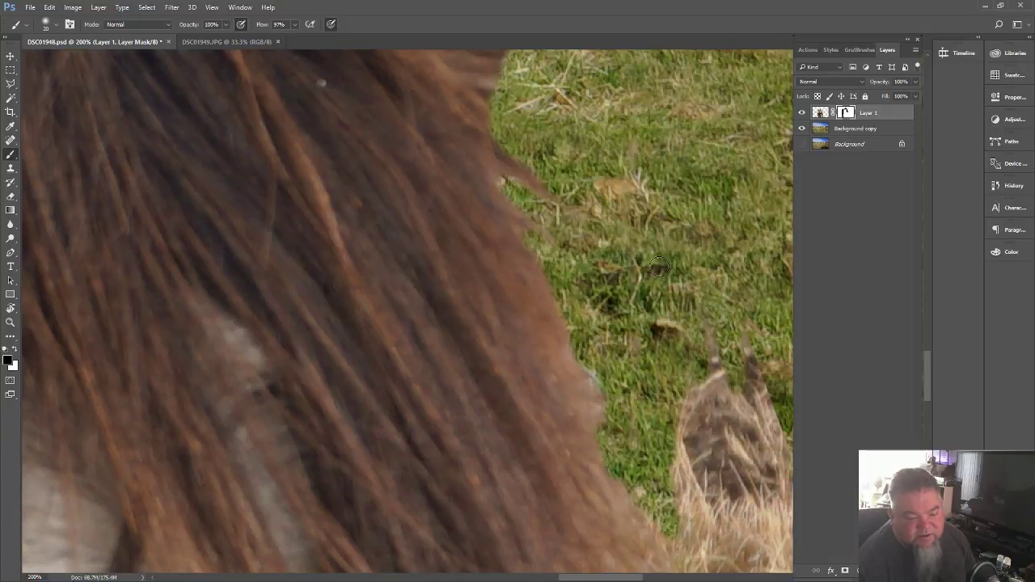
{"action": "mouse_move", "coordinate": [659, 266]}
{"action": "left_mouse_down"}
{"action": "mouse_move", "coordinate": [691, 329]}
{"action": "mouse_move", "coordinate": [679, 357]}
{"action": "mouse_move", "coordinate": [673, 481]}
{"action": "mouse_move", "coordinate": [682, 507]}
{"action": "mouse_move", "coordinate": [697, 492]}
{"action": "mouse_move", "coordinate": [703, 553]}
{"action": "mouse_move", "coordinate": [730, 504]}
{"action": "mouse_move", "coordinate": [718, 393]}
{"action": "mouse_move", "coordinate": [695, 428]}
{"action": "left_mouse_up"}
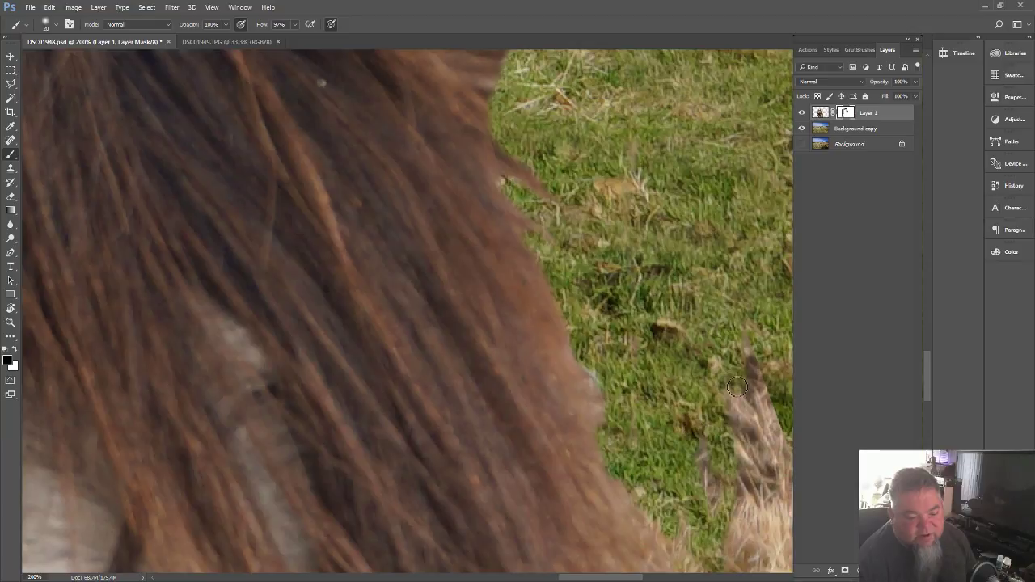
{"action": "mouse_move", "coordinate": [737, 388]}
{"action": "left_mouse_down"}
{"action": "mouse_move", "coordinate": [771, 364]}
{"action": "mouse_move", "coordinate": [783, 390]}
{"action": "left_mouse_up"}
{"action": "scroll", "coordinate": [691, 271], "scroll_direction": "down", "scroll_amount": 10}
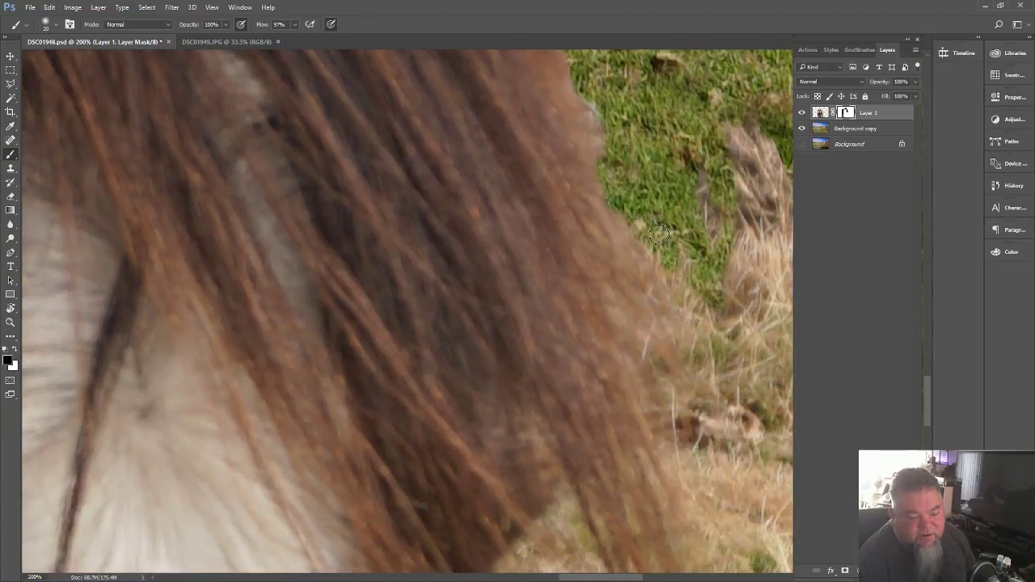
{"action": "left_click_drag", "start_coordinate": [660, 234], "coordinate": [688, 339]}
- Paint black on the mask around the hanging mane strands and boot, hiding Background copy to clean the boot's upper edge
{"action": "scroll", "coordinate": [688, 340], "scroll_direction": "down", "scroll_amount": 5}
{"action": "scroll", "coordinate": [688, 340], "scroll_direction": "down", "scroll_amount": 8}
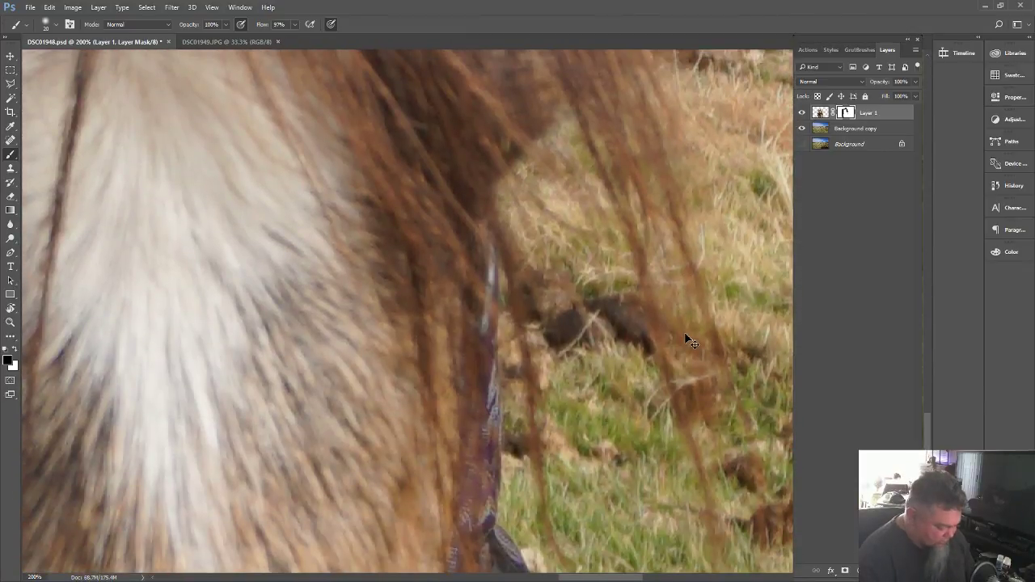
{"action": "key", "text": "ctrl+minus"}
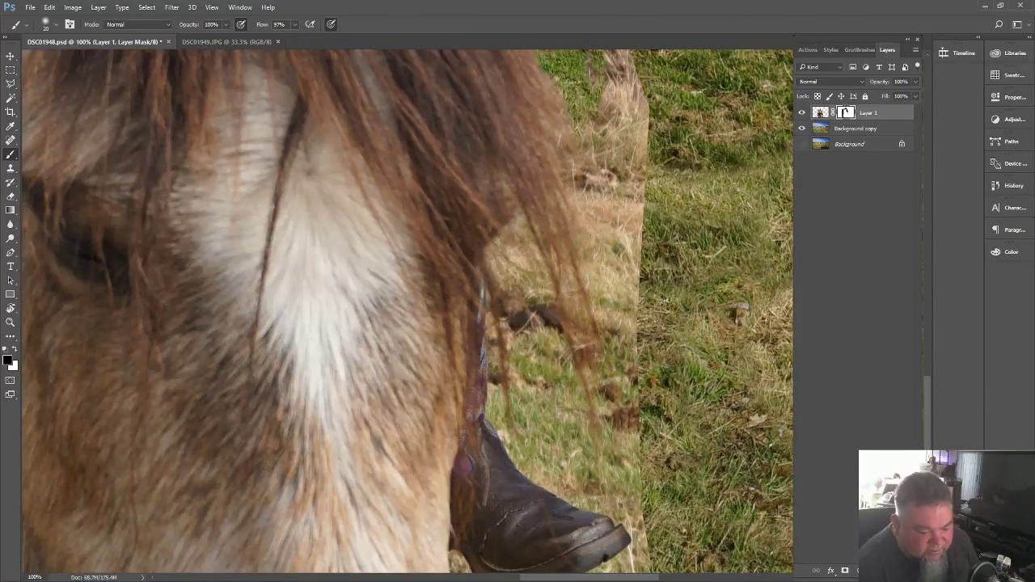
{"action": "mouse_move", "coordinate": [609, 294]}
{"action": "left_mouse_down"}
{"action": "mouse_move", "coordinate": [612, 321]}
{"action": "mouse_move", "coordinate": [594, 281]}
{"action": "mouse_move", "coordinate": [581, 190]}
{"action": "mouse_move", "coordinate": [588, 216]}
{"action": "mouse_move", "coordinate": [581, 178]}
{"action": "mouse_move", "coordinate": [595, 199]}
{"action": "mouse_move", "coordinate": [601, 171]}
{"action": "mouse_move", "coordinate": [588, 124]}
{"action": "mouse_move", "coordinate": [586, 177]}
{"action": "mouse_move", "coordinate": [626, 410]}
{"action": "mouse_move", "coordinate": [599, 360]}
{"action": "mouse_move", "coordinate": [606, 451]}
{"action": "mouse_move", "coordinate": [537, 225]}
{"action": "mouse_move", "coordinate": [494, 258]}
{"action": "mouse_move", "coordinate": [524, 240]}
{"action": "mouse_move", "coordinate": [501, 257]}
{"action": "mouse_move", "coordinate": [500, 275]}
{"action": "mouse_move", "coordinate": [516, 424]}
{"action": "mouse_move", "coordinate": [498, 423]}
{"action": "mouse_move", "coordinate": [494, 405]}
{"action": "mouse_move", "coordinate": [496, 279]}
{"action": "mouse_move", "coordinate": [519, 416]}
{"action": "mouse_move", "coordinate": [501, 432]}
{"action": "mouse_move", "coordinate": [508, 448]}
{"action": "mouse_move", "coordinate": [545, 488]}
{"action": "mouse_move", "coordinate": [619, 536]}
{"action": "mouse_move", "coordinate": [636, 476]}
{"action": "mouse_move", "coordinate": [629, 452]}
{"action": "mouse_move", "coordinate": [616, 469]}
{"action": "mouse_move", "coordinate": [622, 505]}
{"action": "mouse_move", "coordinate": [541, 473]}
{"action": "mouse_move", "coordinate": [499, 386]}
{"action": "left_mouse_up"}
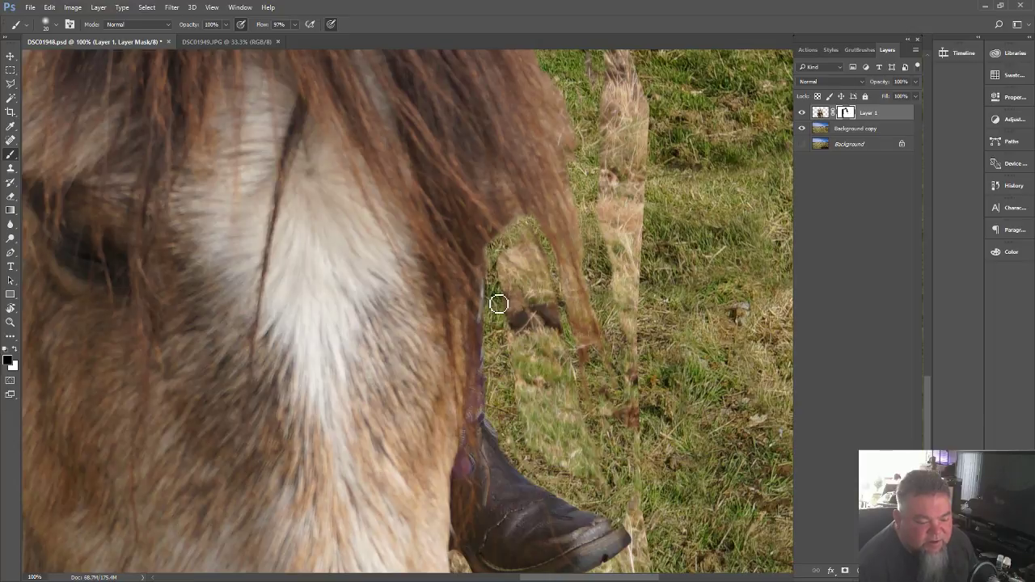
{"action": "left_click", "coordinate": [803, 131]}
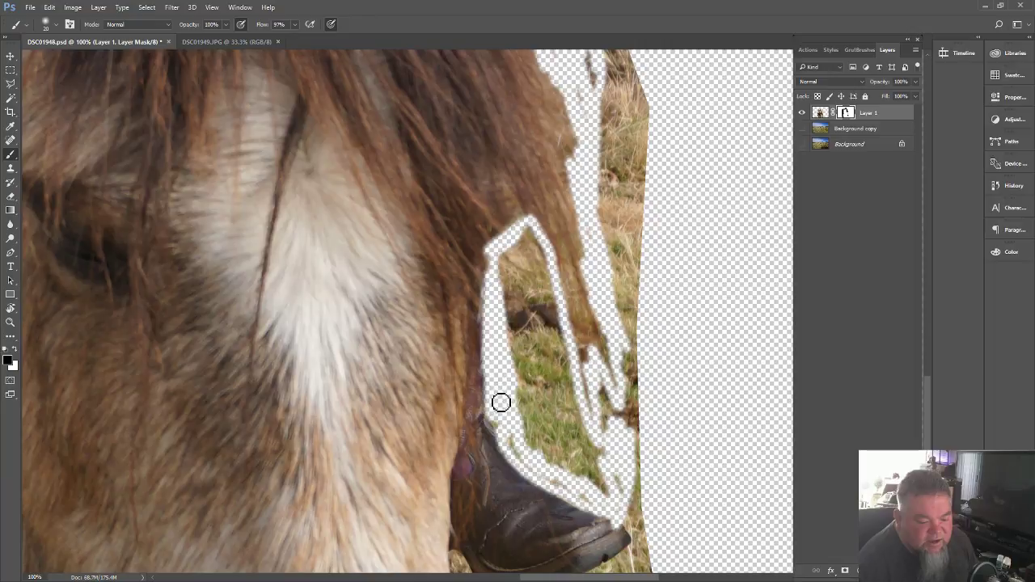
{"action": "left_click_drag", "start_coordinate": [497, 429], "coordinate": [534, 459]}
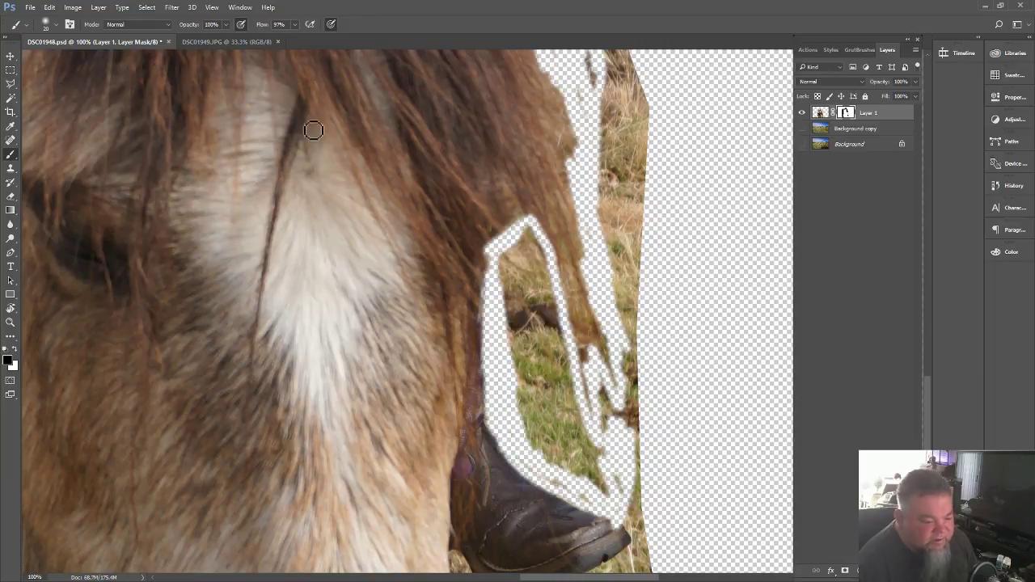
- Lasso the leftover ground around the boot and beside the mane, fill it with black on the mask, then deselect and save
{"action": "left_click", "coordinate": [10, 84]}
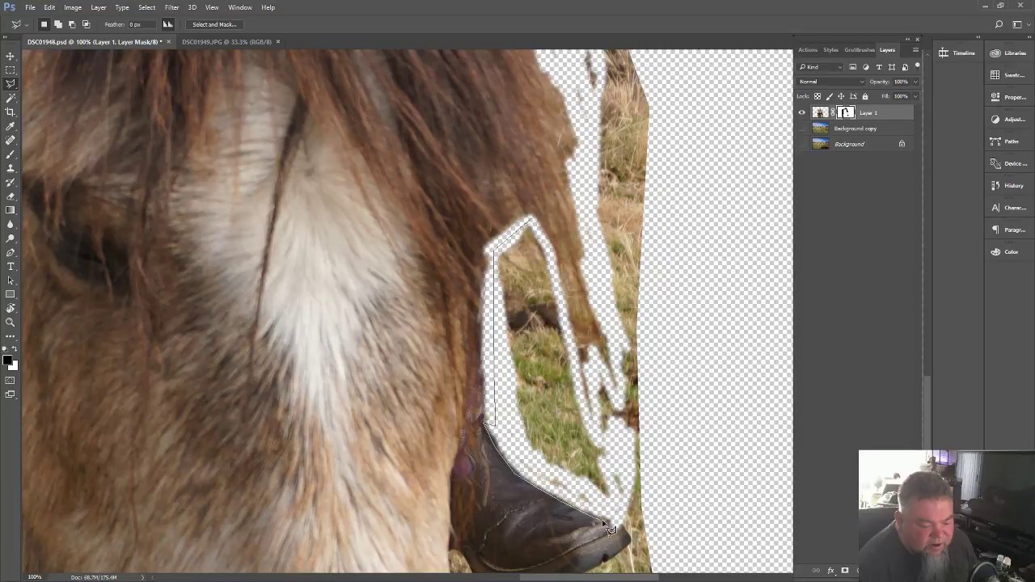
{"action": "left_click", "coordinate": [600, 562]}
{"action": "scroll", "coordinate": [594, 568], "scroll_direction": "down", "scroll_amount": 5}
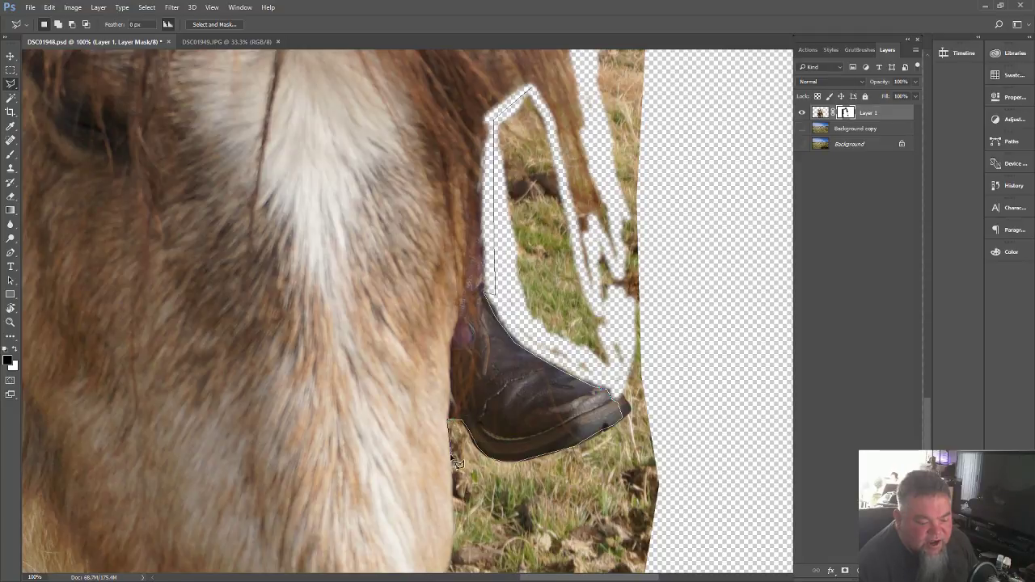
{"action": "scroll", "coordinate": [458, 550], "scroll_direction": "down", "scroll_amount": 3}
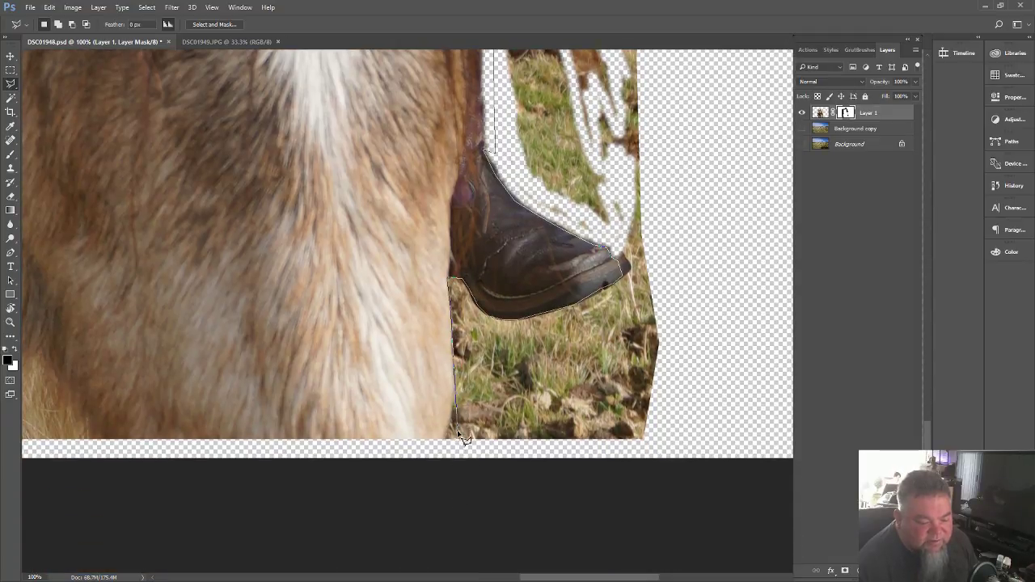
{"action": "left_click", "coordinate": [642, 491]}
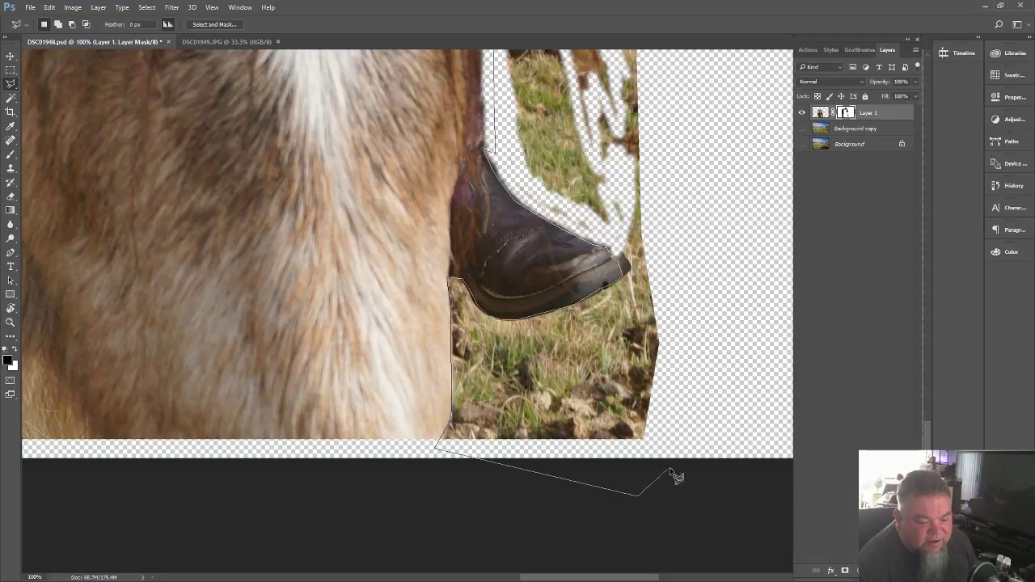
{"action": "left_click", "coordinate": [707, 421]}
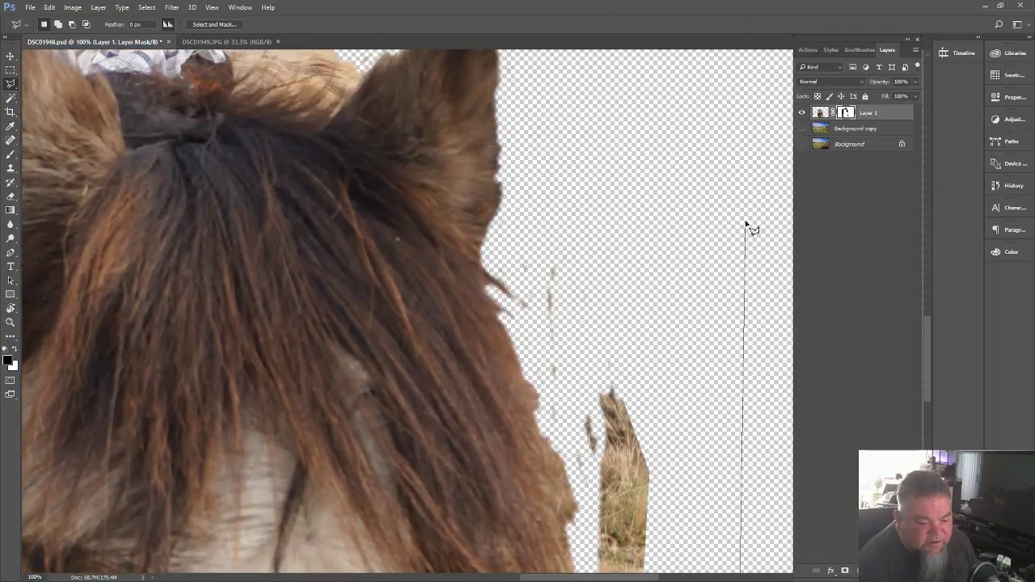
{"action": "left_click", "coordinate": [722, 97]}
{"action": "left_click", "coordinate": [546, 176]}
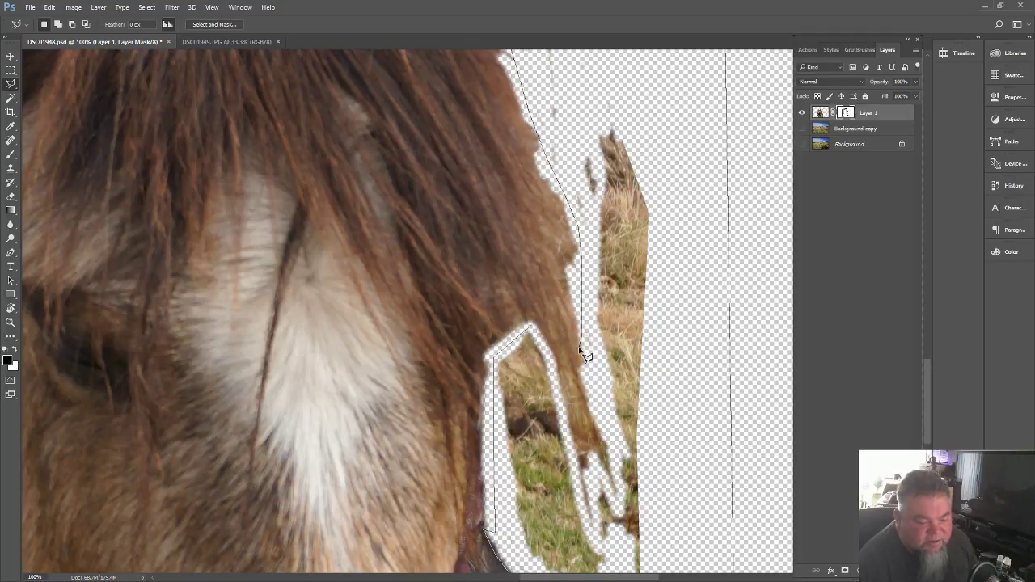
{"action": "left_click", "coordinate": [533, 331]}
{"action": "key", "text": "shift+BackSpace"}
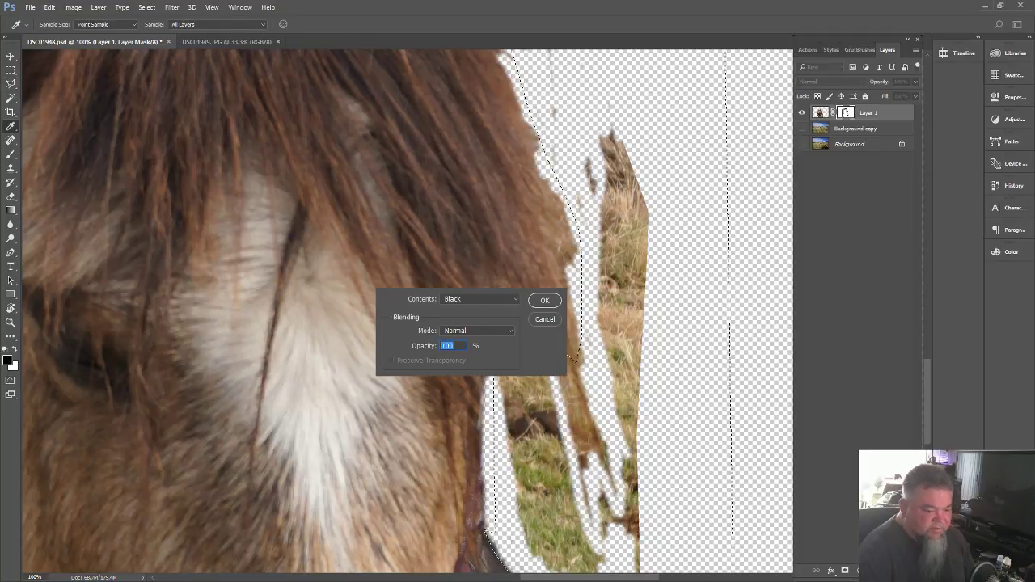
{"action": "key", "text": "Return"}
{"action": "key", "text": "ctrl+d"}
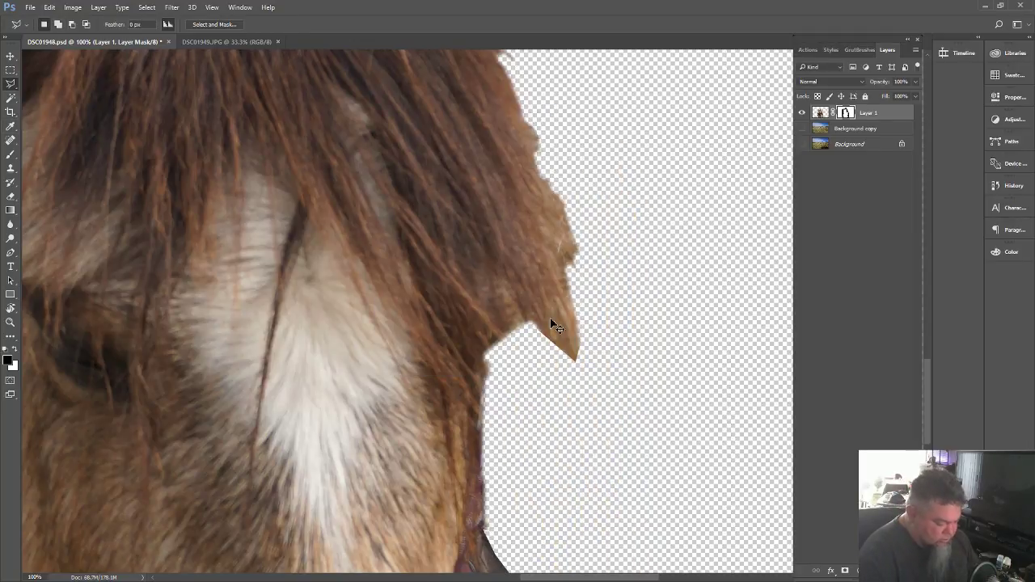
{"action": "key", "text": "ctrl+minus"}
{"action": "key", "text": "ctrl+minus"}
{"action": "key", "text": "ctrl+minus"}
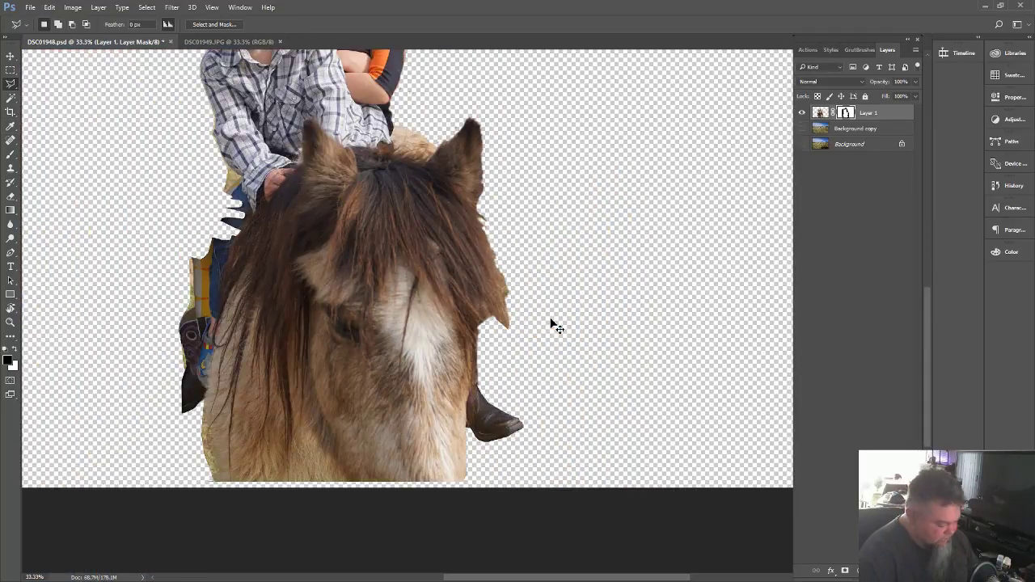
{"action": "key", "text": "ctrl+s"}
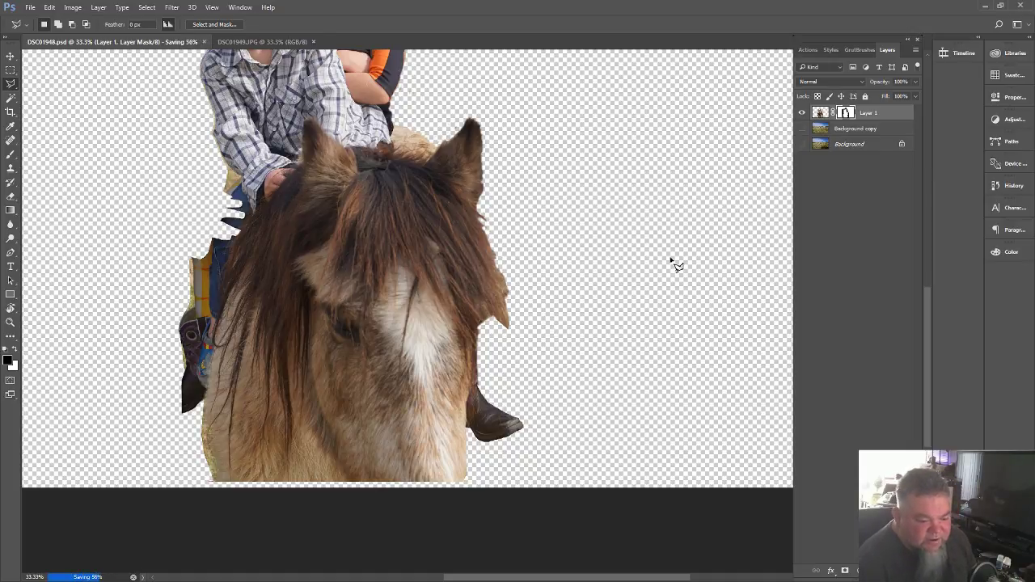
- Show Background copy again and move Layer 1 toward the middle of the field, with the horse meeting the image's bottom edge
{"action": "left_click", "coordinate": [802, 129]}
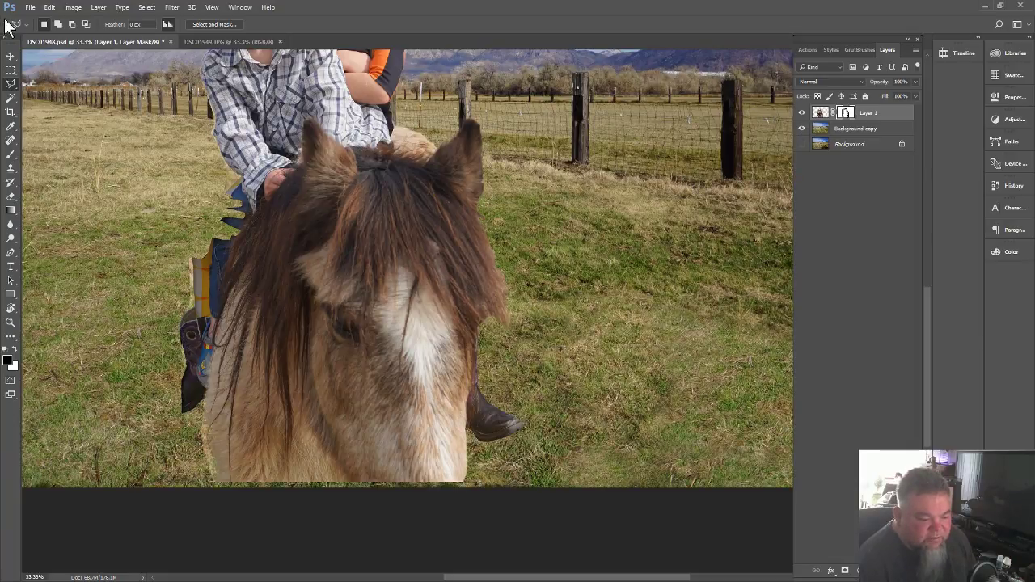
{"action": "left_click", "coordinate": [10, 55]}
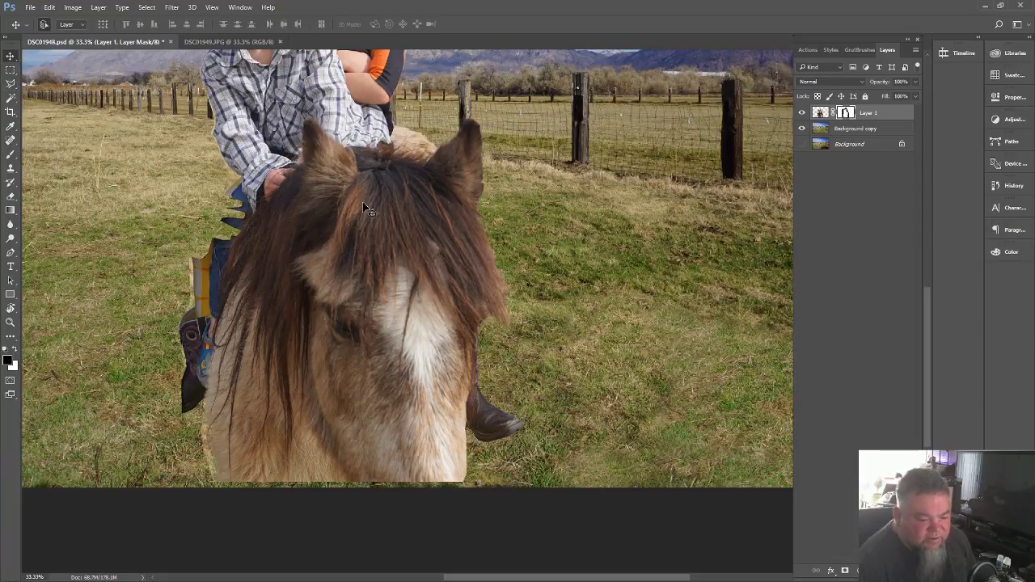
{"action": "left_click_drag", "start_coordinate": [367, 210], "coordinate": [413, 217]}
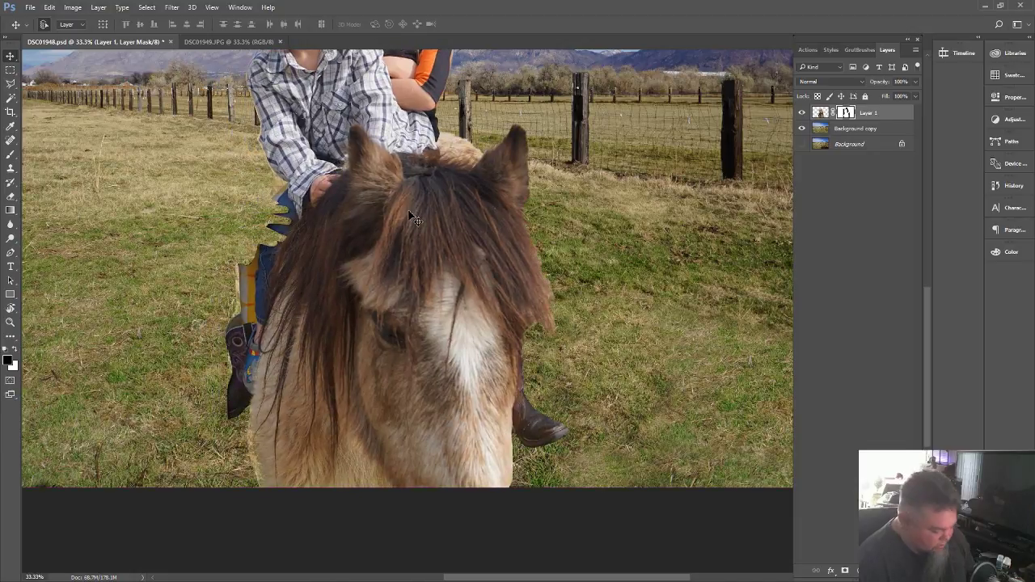
{"action": "key", "text": "ctrl+minus"}
{"action": "key", "text": "ctrl+minus"}
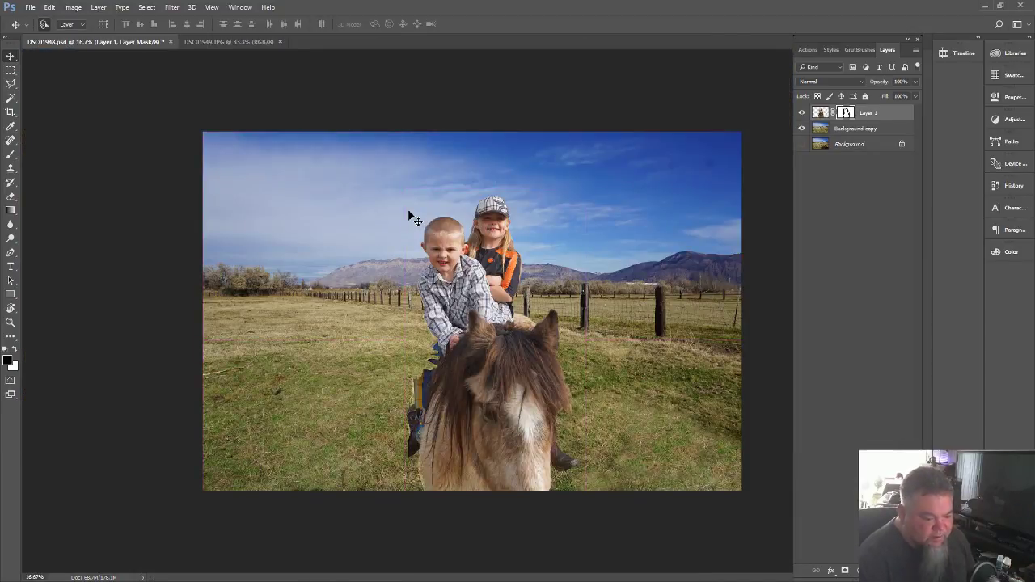
{"action": "left_click_drag", "start_coordinate": [527, 383], "coordinate": [519, 383]}
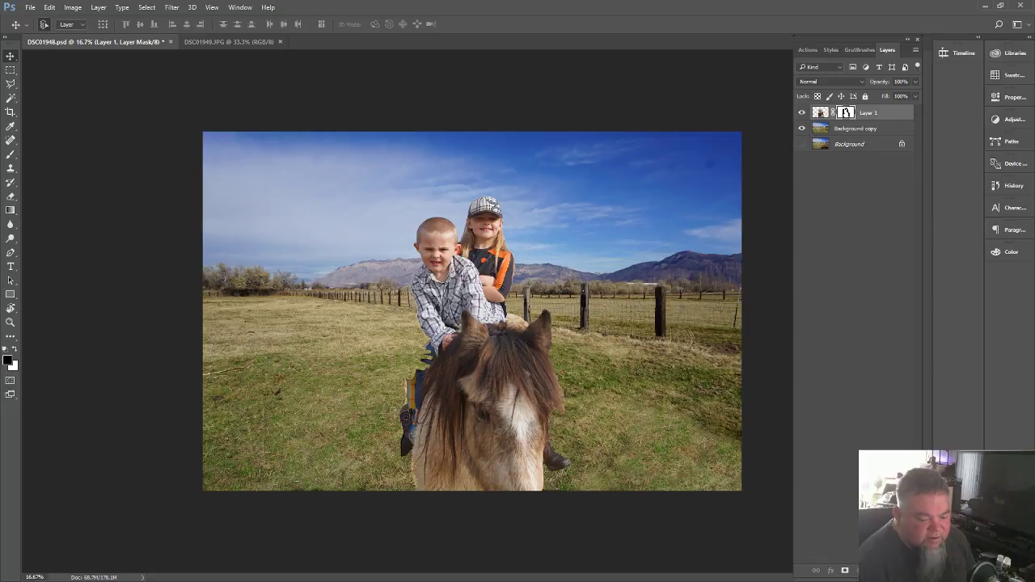
- Duplicate Layer 1 together with its mask and hide the original layer
{"action": "key", "text": "ctrl+j"}
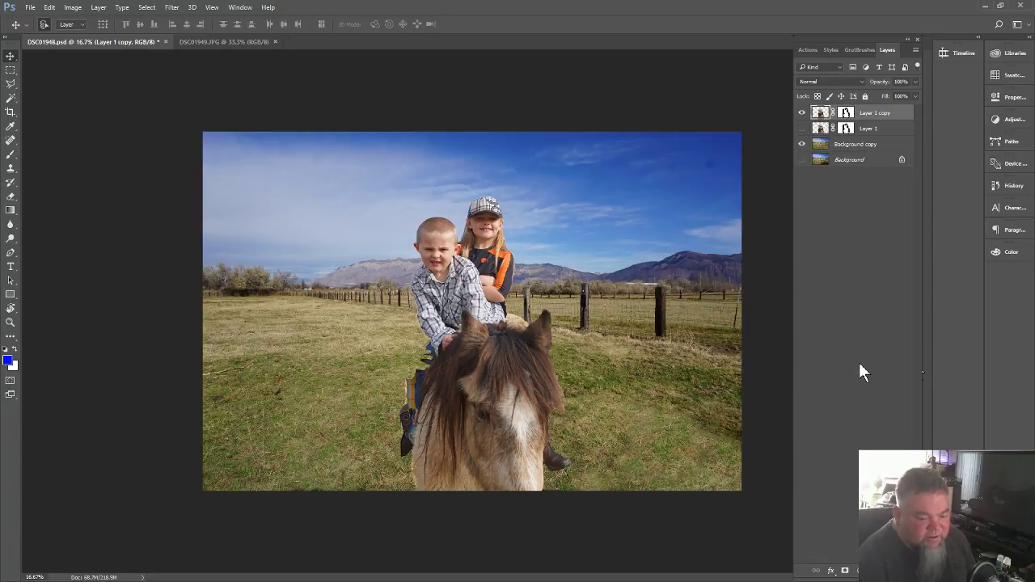
- Add a new empty layer and merge it with Layer 1 copy, checking the merged cutout's visibility and keeping Layer 2 selected
{"action": "key", "text": "ctrl+shift+alt+n"}
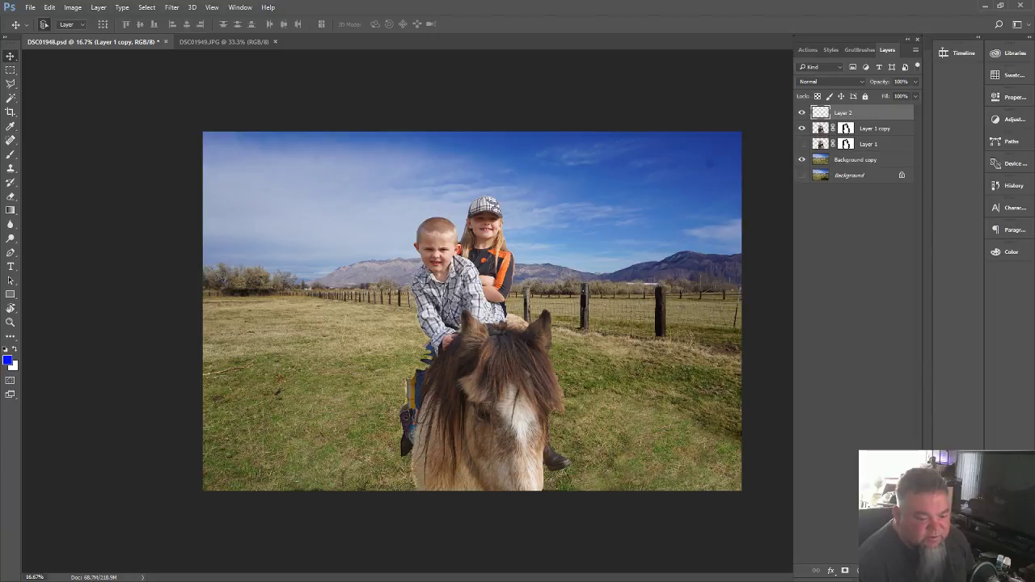
{"action": "left_click", "coordinate": [819, 129]}
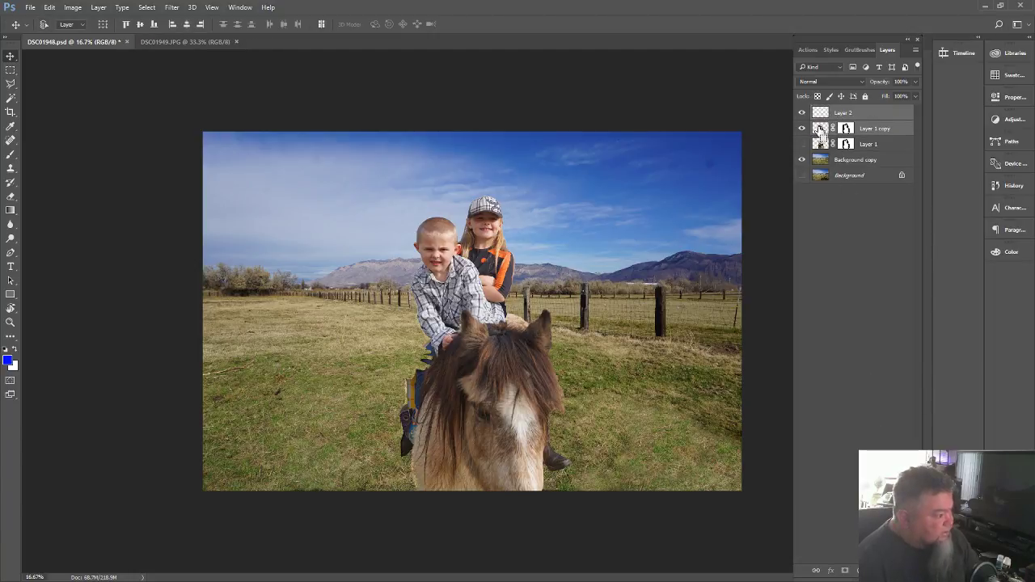
{"action": "key", "text": "ctrl+e"}
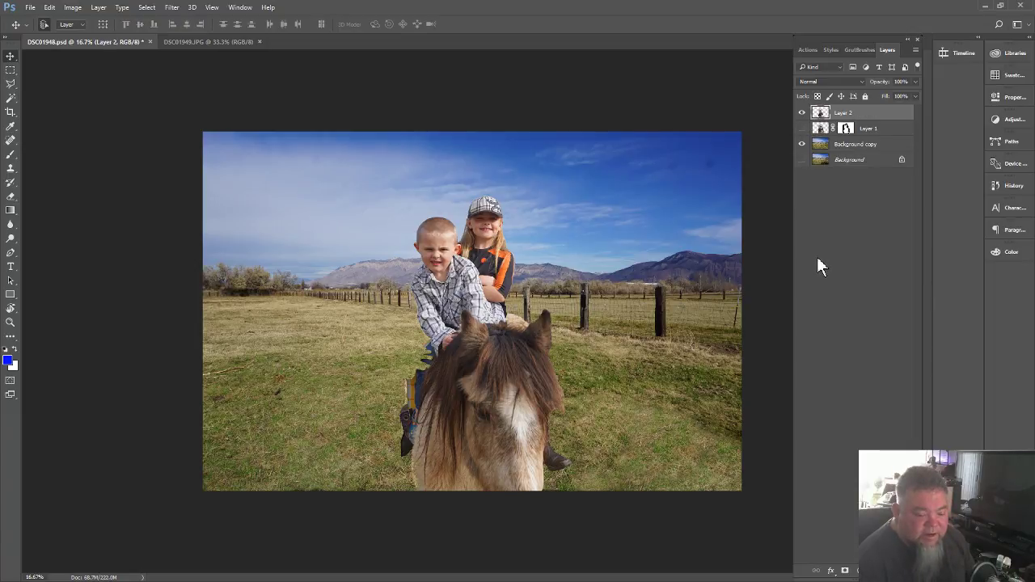
{"action": "left_click", "coordinate": [803, 114]}
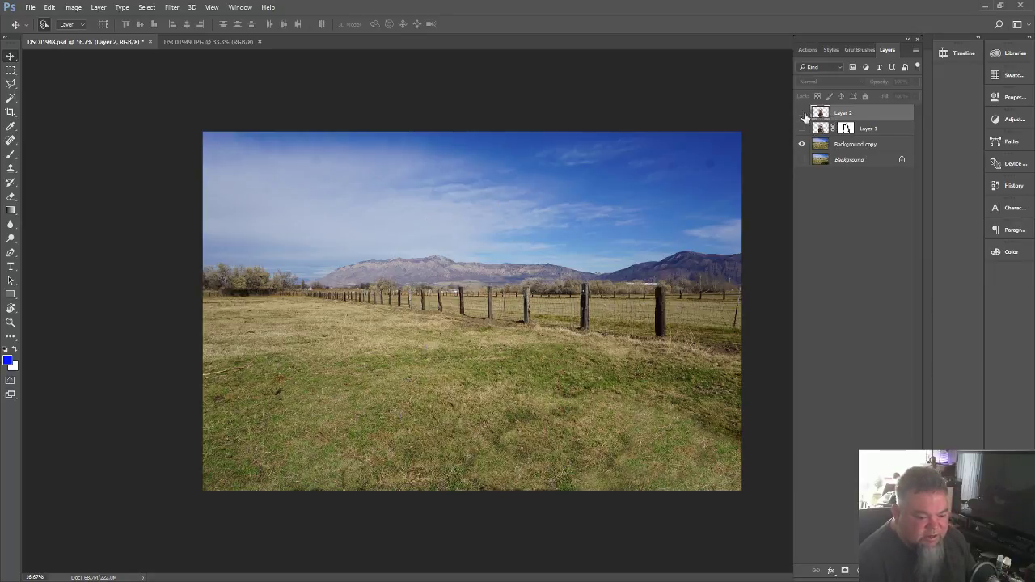
{"action": "left_click", "coordinate": [803, 114]}
{"action": "left_click", "coordinate": [846, 128]}
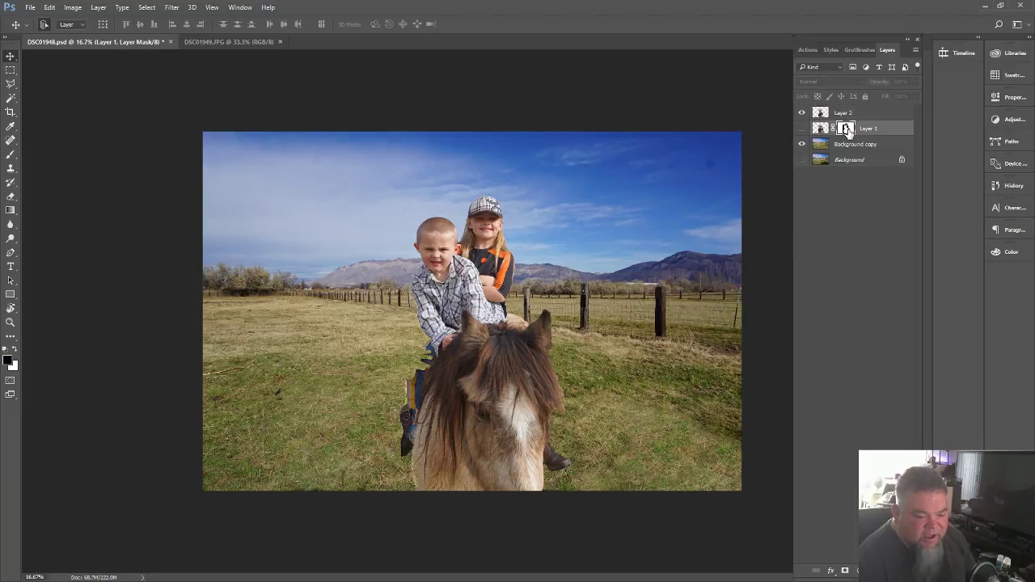
{"action": "left_click", "coordinate": [821, 114]}
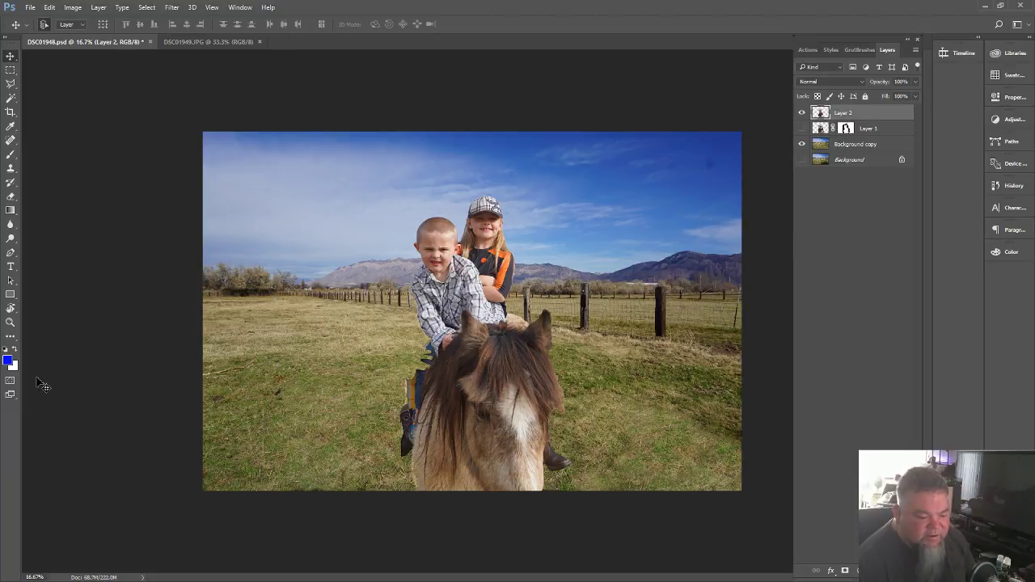
- Outline the boy's jagged jeans leg with the Polygonal Lasso, enclosing the grass gaps between the shirt, mane and lower leg
{"action": "left_click", "coordinate": [10, 322]}
{"action": "left_click_drag", "start_coordinate": [422, 370], "coordinate": [426, 371]}
{"action": "left_click", "coordinate": [10, 84]}
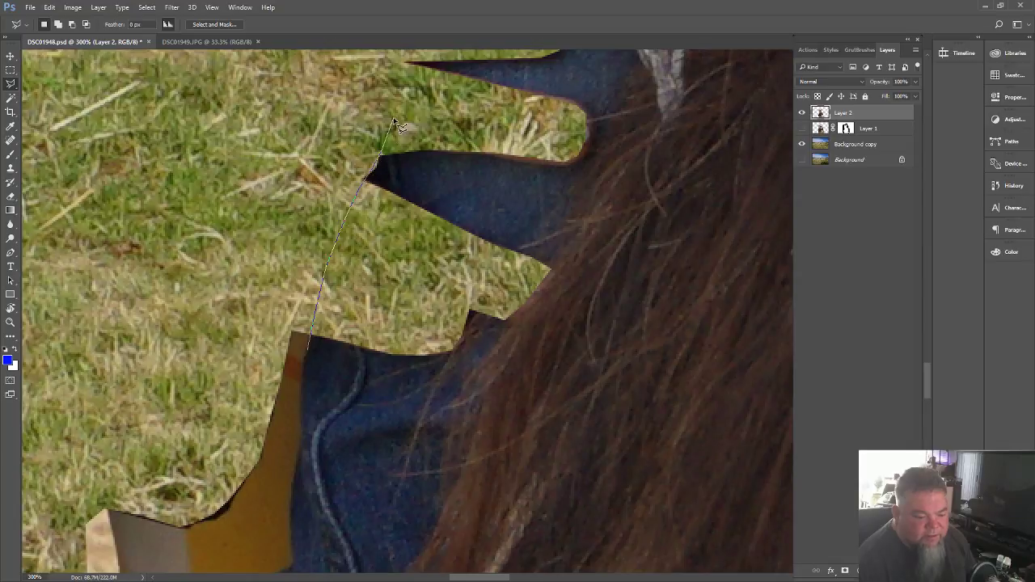
{"action": "scroll", "coordinate": [417, 226], "scroll_direction": "up", "scroll_amount": 5}
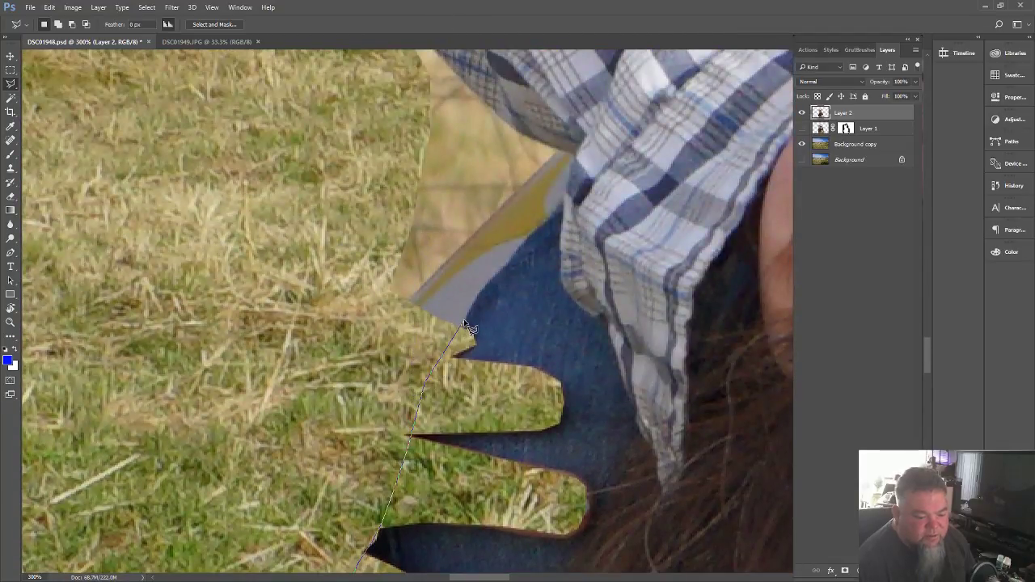
{"action": "left_click", "coordinate": [553, 318]}
{"action": "left_click", "coordinate": [599, 374]}
{"action": "scroll", "coordinate": [589, 534], "scroll_direction": "down", "scroll_amount": 4}
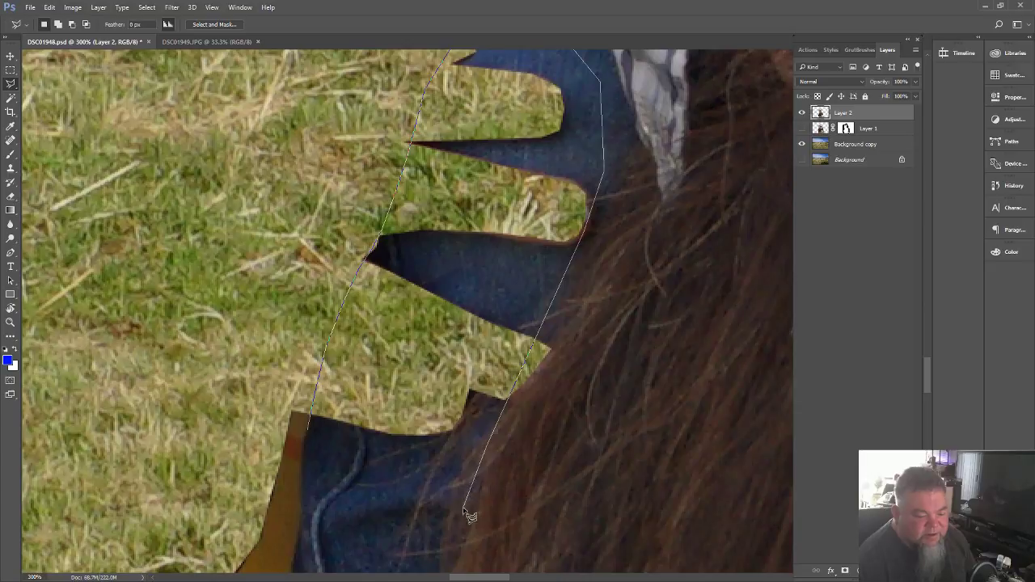
{"action": "scroll", "coordinate": [462, 550], "scroll_direction": "down", "scroll_amount": 3}
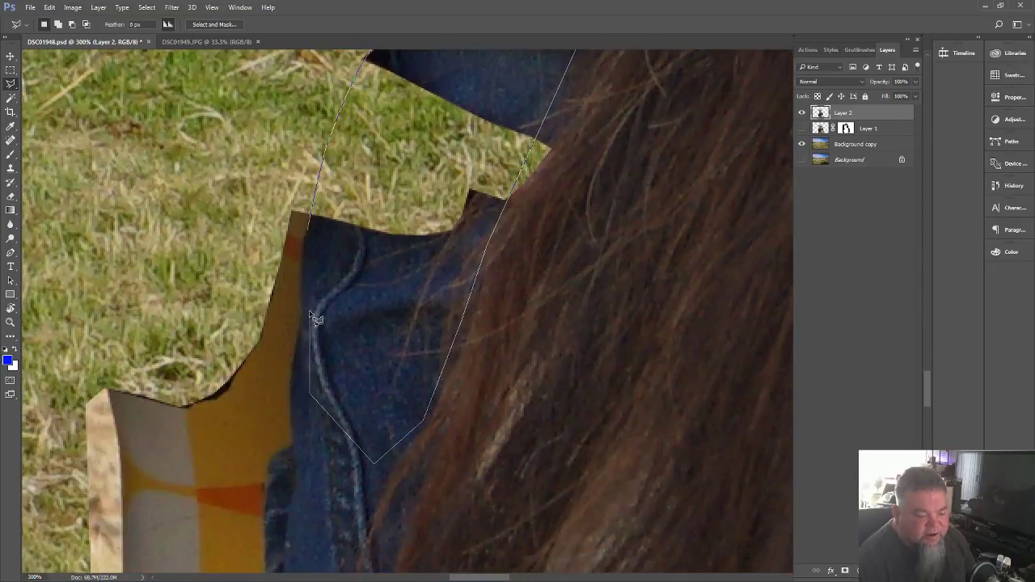
{"action": "left_click", "coordinate": [308, 237]}
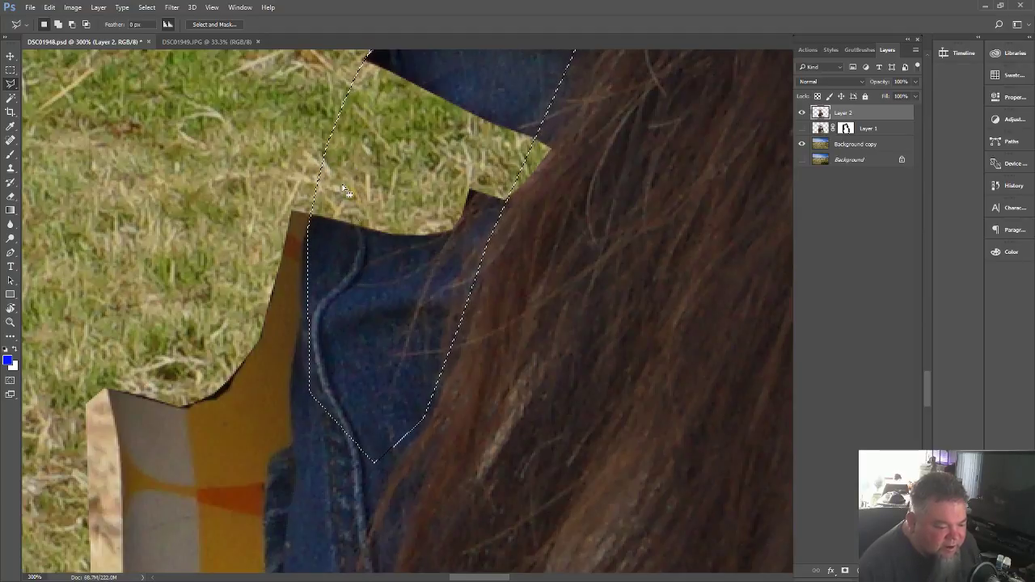
- With a much smaller Clone Stamp brush, extend the jeans seam upward across the grass to the selection's outer edge
{"action": "left_click", "coordinate": [10, 142]}
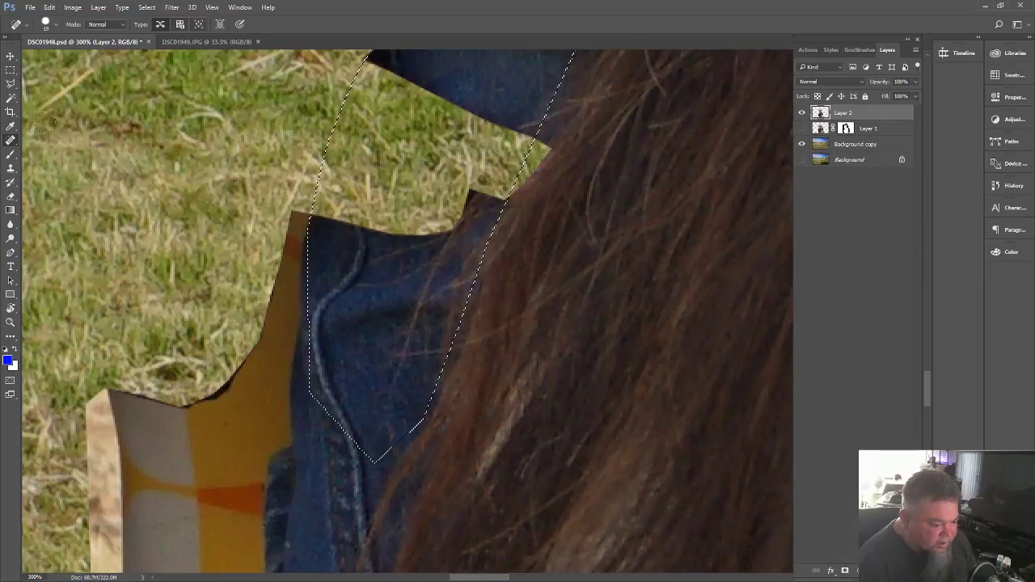
{"action": "left_click", "coordinate": [10, 167]}
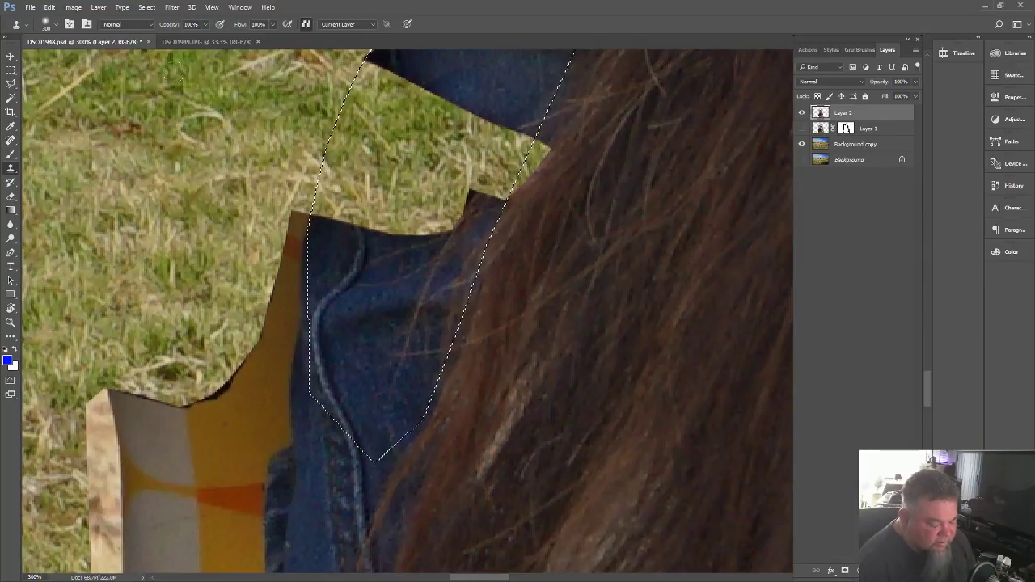
{"action": "key", "text": "bracketleft"}
{"action": "key", "text": "bracketleft"}
{"action": "key", "text": "bracketleft"}
{"action": "key", "text": "bracketleft"}
{"action": "key", "text": "bracketleft"}
{"action": "key", "text": "bracketleft"}
{"action": "key", "text": "bracketleft"}
{"action": "key", "text": "bracketleft"}
{"action": "key", "text": "bracketleft"}
{"action": "key", "text": "bracketleft"}
{"action": "key", "text": "bracketleft"}
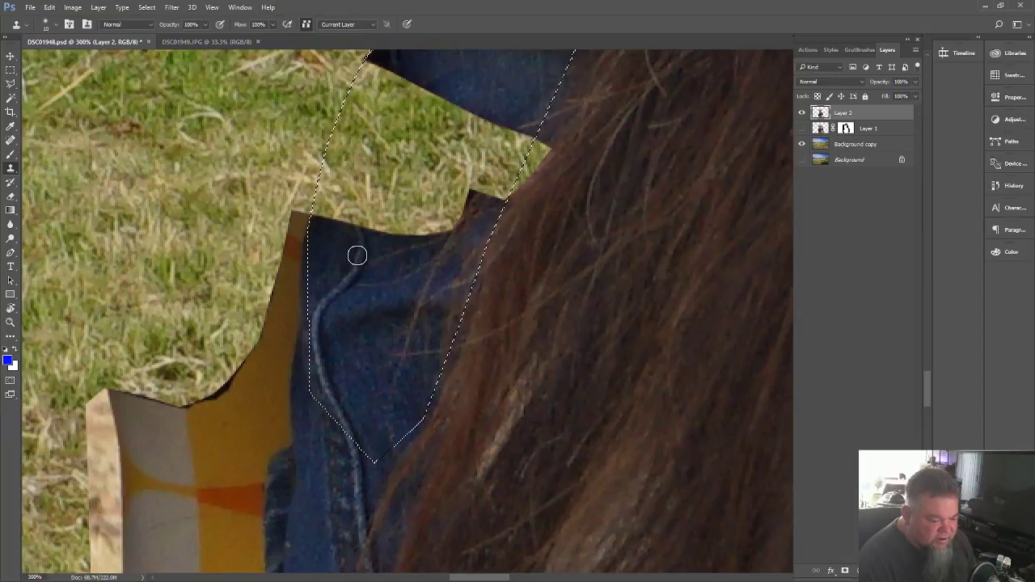
{"action": "key", "text": "bracketleft"}
{"action": "key", "text": "bracketleft"}
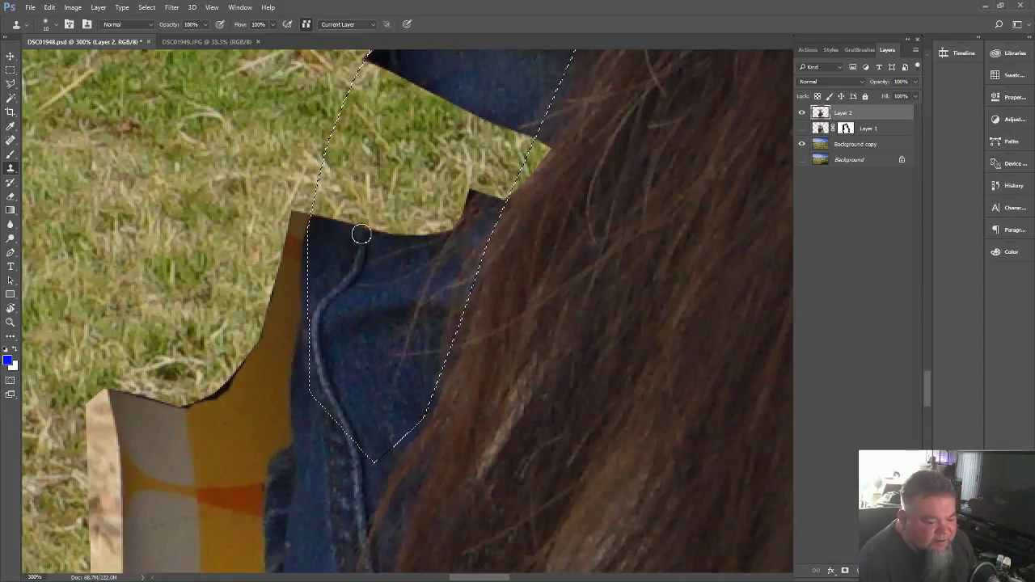
{"action": "mouse_move", "coordinate": [361, 228]}
{"action": "left_mouse_down"}
{"action": "mouse_move", "coordinate": [353, 215]}
{"action": "mouse_move", "coordinate": [363, 242]}
{"action": "left_mouse_up"}
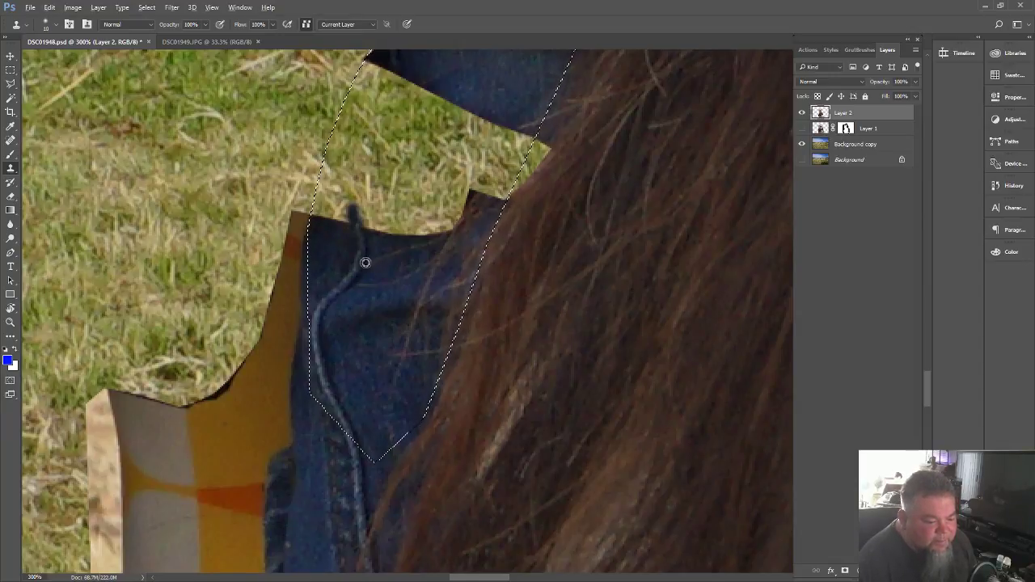
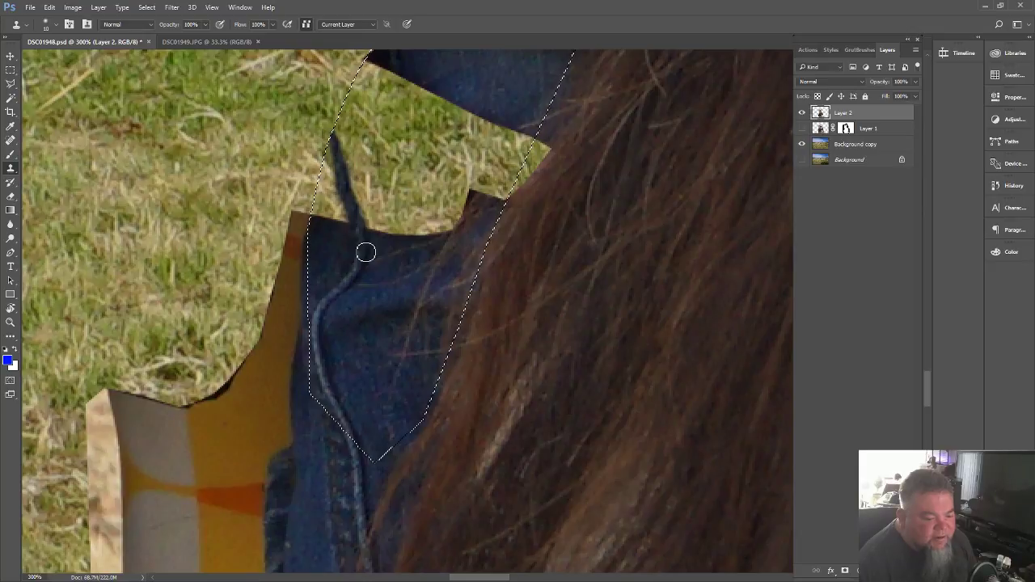
{"action": "left_click_drag", "start_coordinate": [358, 231], "coordinate": [338, 144]}
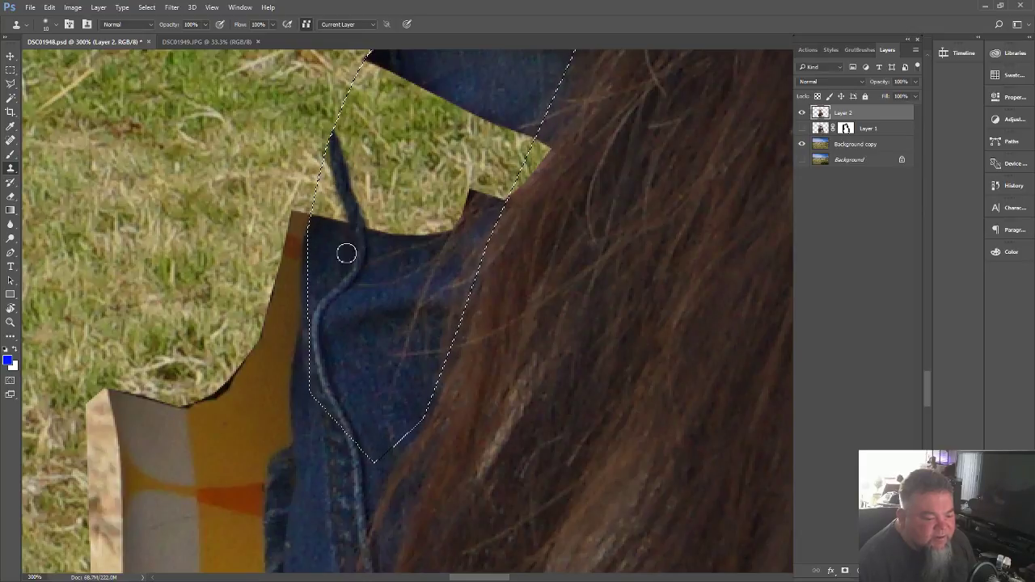
- Clone denim into the grass wedge between the extended seam and the selection's outer edge
{"action": "left_click", "coordinate": [334, 275], "text": "alt"}
{"action": "mouse_move", "coordinate": [349, 236]}
{"action": "left_mouse_down"}
{"action": "mouse_move", "coordinate": [324, 199]}
{"action": "mouse_move", "coordinate": [324, 215]}
{"action": "mouse_move", "coordinate": [338, 219]}
{"action": "mouse_move", "coordinate": [332, 187]}
{"action": "left_mouse_up"}
{"action": "left_click", "coordinate": [337, 259], "text": "alt"}
{"action": "left_click", "coordinate": [332, 248], "text": "alt"}
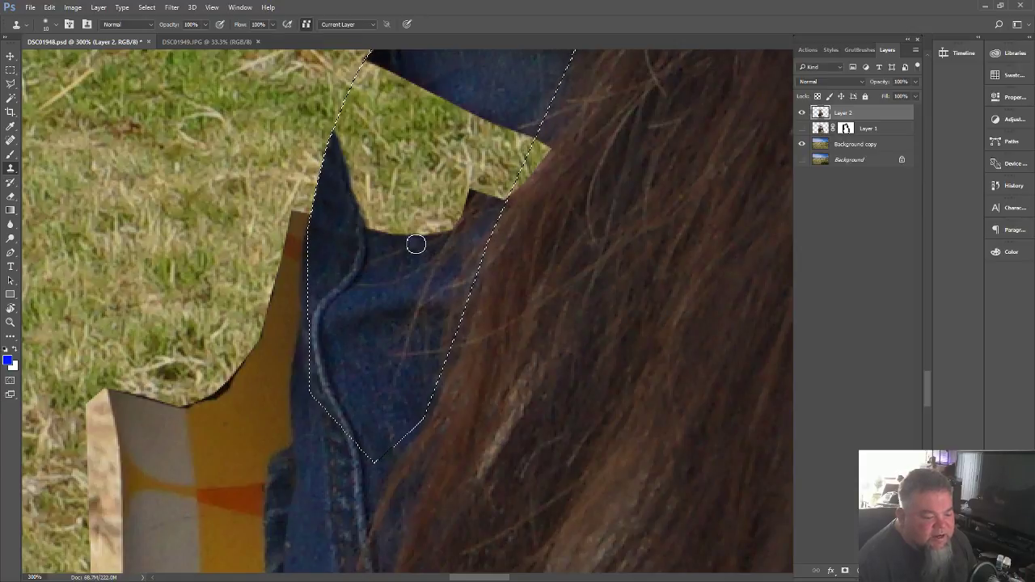
- Clone denim from the strip above the gap downward over the grass, toward the lower part of the leg
{"action": "scroll", "coordinate": [433, 223], "scroll_direction": "up", "scroll_amount": 1}
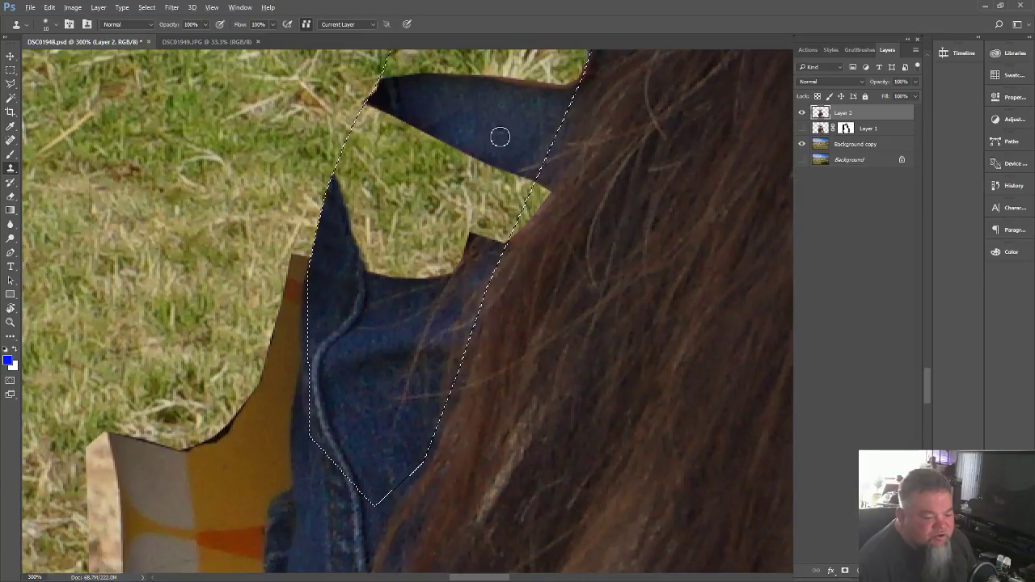
{"action": "left_click_drag", "start_coordinate": [484, 163], "coordinate": [449, 160]}
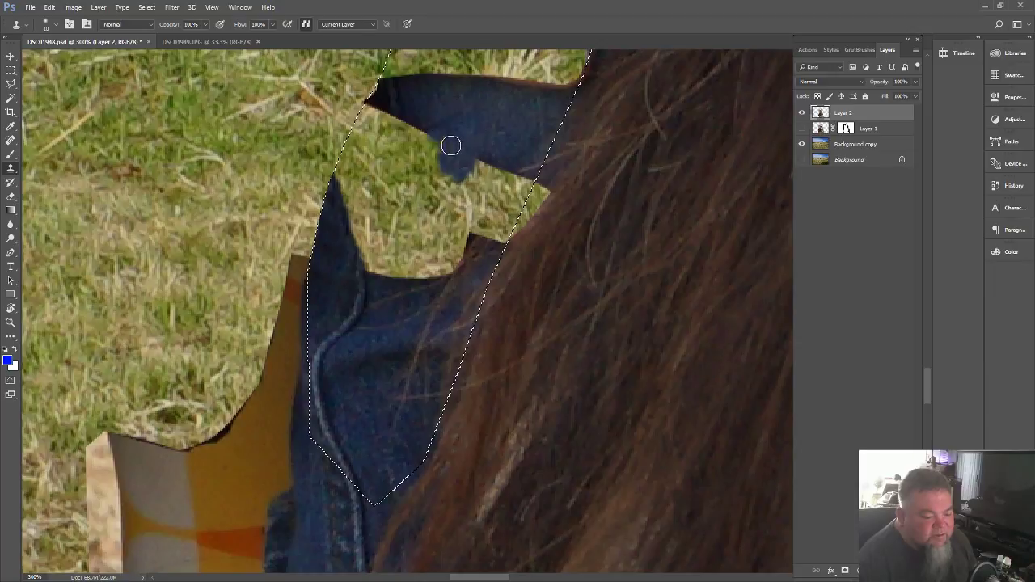
{"action": "left_click", "coordinate": [505, 136], "text": "alt"}
{"action": "mouse_move", "coordinate": [445, 148]}
{"action": "left_mouse_down"}
{"action": "mouse_move", "coordinate": [480, 166]}
{"action": "mouse_move", "coordinate": [477, 183]}
{"action": "mouse_move", "coordinate": [520, 151]}
{"action": "mouse_move", "coordinate": [526, 130]}
{"action": "mouse_move", "coordinate": [503, 134]}
{"action": "mouse_move", "coordinate": [495, 176]}
{"action": "mouse_move", "coordinate": [519, 132]}
{"action": "mouse_move", "coordinate": [463, 155]}
{"action": "left_mouse_up"}
{"action": "left_click", "coordinate": [523, 120], "text": "alt"}
{"action": "left_click", "coordinate": [519, 133], "text": "alt"}
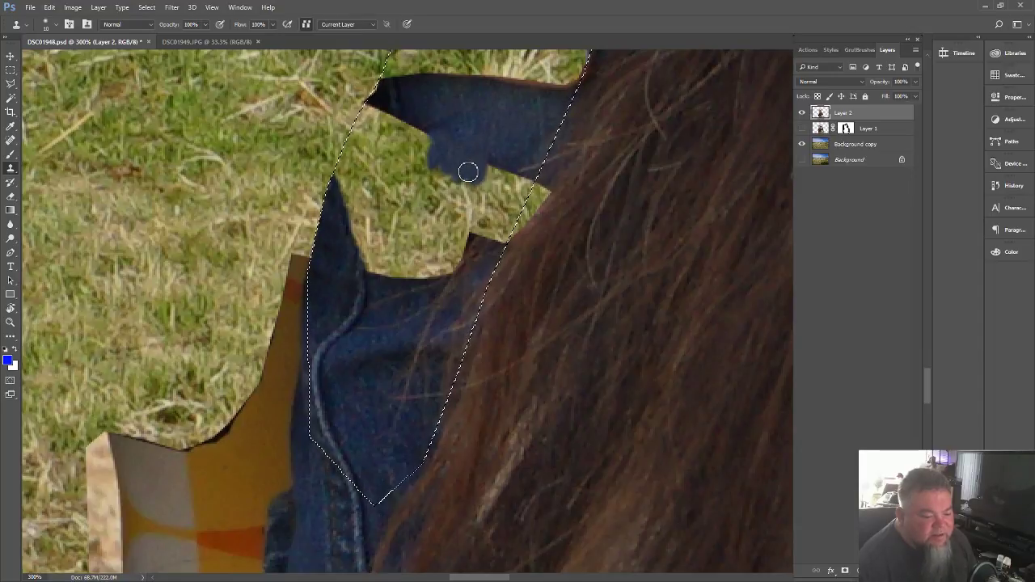
{"action": "left_click", "coordinate": [515, 138], "text": "alt"}
{"action": "left_click_drag", "start_coordinate": [534, 172], "coordinate": [535, 173]}
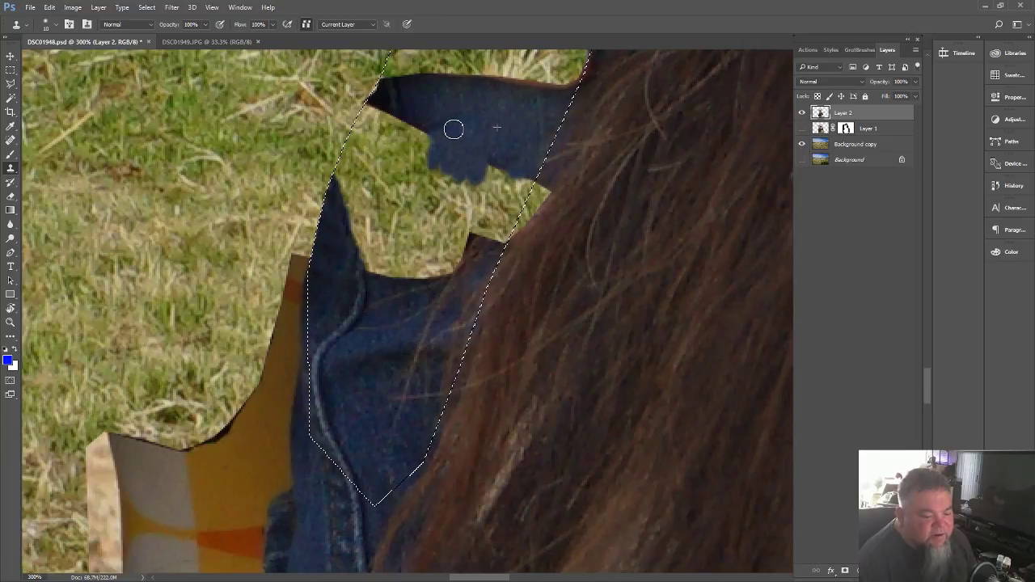
{"action": "left_click", "coordinate": [492, 118], "text": "alt"}
{"action": "mouse_move", "coordinate": [477, 171]}
{"action": "left_mouse_down"}
{"action": "mouse_move", "coordinate": [443, 195]}
{"action": "mouse_move", "coordinate": [452, 168]}
{"action": "mouse_move", "coordinate": [432, 198]}
{"action": "mouse_move", "coordinate": [492, 124]}
{"action": "mouse_move", "coordinate": [514, 151]}
{"action": "mouse_move", "coordinate": [495, 154]}
{"action": "mouse_move", "coordinate": [499, 170]}
{"action": "mouse_move", "coordinate": [525, 126]}
{"action": "mouse_move", "coordinate": [536, 160]}
{"action": "mouse_move", "coordinate": [525, 185]}
{"action": "mouse_move", "coordinate": [530, 169]}
{"action": "mouse_move", "coordinate": [519, 162]}
{"action": "mouse_move", "coordinate": [503, 189]}
{"action": "mouse_move", "coordinate": [490, 183]}
{"action": "mouse_move", "coordinate": [498, 174]}
{"action": "mouse_move", "coordinate": [526, 165]}
{"action": "mouse_move", "coordinate": [470, 208]}
{"action": "mouse_move", "coordinate": [471, 181]}
{"action": "mouse_move", "coordinate": [451, 213]}
{"action": "mouse_move", "coordinate": [426, 226]}
{"action": "mouse_move", "coordinate": [429, 212]}
{"action": "mouse_move", "coordinate": [445, 212]}
{"action": "mouse_move", "coordinate": [437, 229]}
{"action": "mouse_move", "coordinate": [499, 138]}
{"action": "mouse_move", "coordinate": [478, 186]}
{"action": "mouse_move", "coordinate": [445, 211]}
{"action": "mouse_move", "coordinate": [426, 247]}
{"action": "mouse_move", "coordinate": [486, 141]}
{"action": "mouse_move", "coordinate": [443, 194]}
{"action": "mouse_move", "coordinate": [413, 258]}
{"action": "mouse_move", "coordinate": [489, 138]}
{"action": "mouse_move", "coordinate": [419, 241]}
{"action": "left_mouse_up"}
{"action": "left_click", "coordinate": [527, 125], "text": "alt"}
{"action": "left_click_drag", "start_coordinate": [465, 195], "coordinate": [463, 222]}
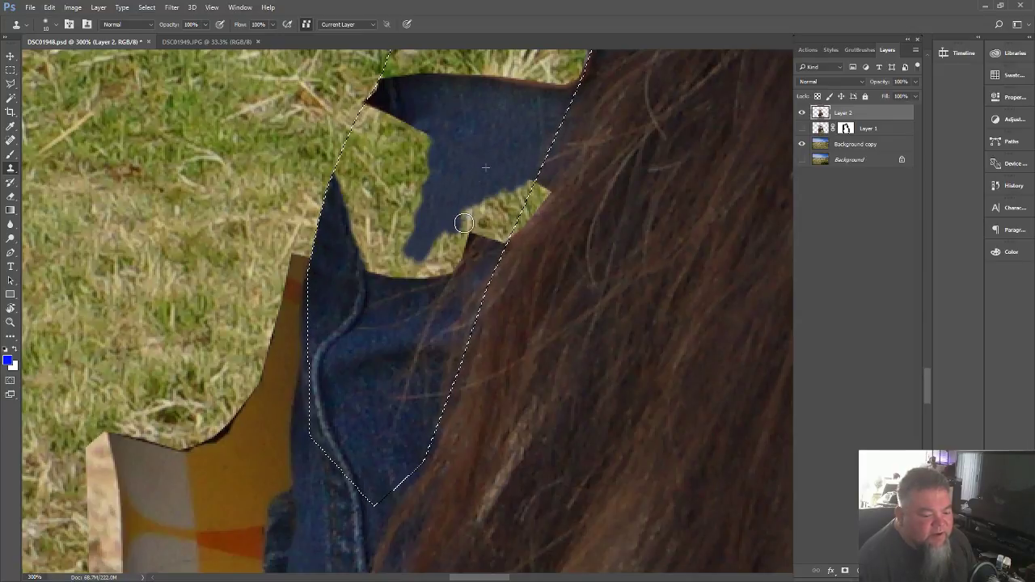
- Clone denim over the grass beside the mane, joining the upper strip to the lower part of the jeans
{"action": "left_click", "coordinate": [499, 135], "text": "alt"}
{"action": "left_click_drag", "start_coordinate": [484, 184], "coordinate": [473, 221]}
{"action": "left_click", "coordinate": [496, 144], "text": "alt"}
{"action": "mouse_move", "coordinate": [507, 178]}
{"action": "left_mouse_down"}
{"action": "mouse_move", "coordinate": [492, 207]}
{"action": "mouse_move", "coordinate": [531, 177]}
{"action": "mouse_move", "coordinate": [511, 205]}
{"action": "mouse_move", "coordinate": [504, 188]}
{"action": "mouse_move", "coordinate": [519, 192]}
{"action": "mouse_move", "coordinate": [496, 242]}
{"action": "mouse_move", "coordinate": [516, 204]}
{"action": "mouse_move", "coordinate": [473, 250]}
{"action": "mouse_move", "coordinate": [484, 218]}
{"action": "mouse_move", "coordinate": [462, 255]}
{"action": "mouse_move", "coordinate": [463, 217]}
{"action": "mouse_move", "coordinate": [442, 264]}
{"action": "mouse_move", "coordinate": [427, 262]}
{"action": "mouse_move", "coordinate": [471, 219]}
{"action": "mouse_move", "coordinate": [451, 256]}
{"action": "left_mouse_up"}
{"action": "left_click", "coordinate": [516, 136], "text": "alt"}
{"action": "left_click", "coordinate": [518, 141], "text": "alt"}
{"action": "left_click", "coordinate": [526, 138], "text": "alt"}
{"action": "left_click", "coordinate": [524, 143], "text": "alt"}
{"action": "left_click", "coordinate": [499, 172], "text": "alt"}
{"action": "left_click", "coordinate": [502, 145], "text": "alt"}
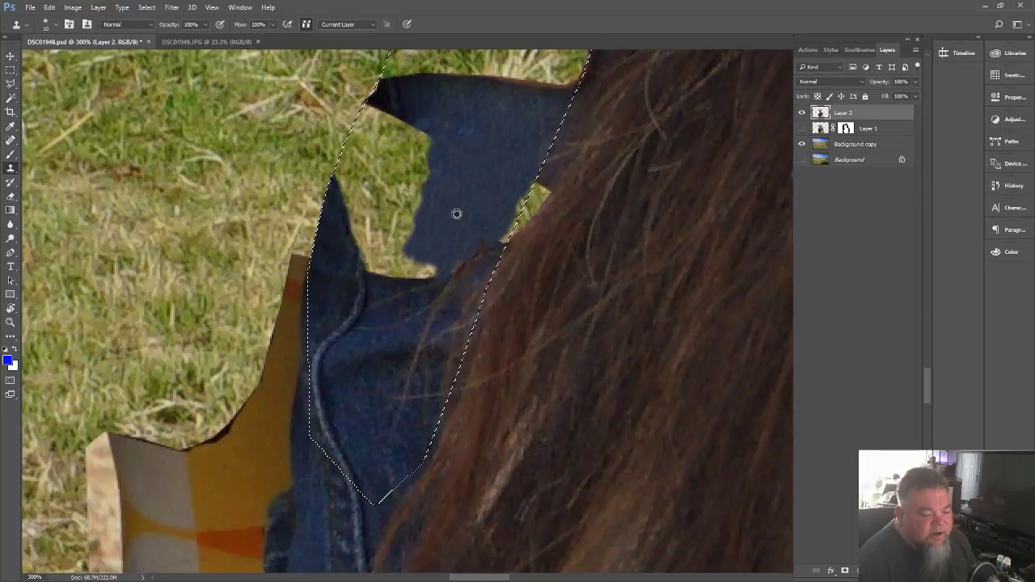
- Widen the cloned denim toward the seam, covering the grass along the lower edge of the gap
{"action": "left_click", "coordinate": [473, 139], "text": "alt"}
{"action": "mouse_move", "coordinate": [437, 187]}
{"action": "left_mouse_down"}
{"action": "mouse_move", "coordinate": [408, 263]}
{"action": "mouse_move", "coordinate": [417, 248]}
{"action": "mouse_move", "coordinate": [448, 260]}
{"action": "mouse_move", "coordinate": [416, 286]}
{"action": "left_mouse_up"}
{"action": "left_click", "coordinate": [476, 171], "text": "alt"}
{"action": "left_click", "coordinate": [467, 185], "text": "alt"}
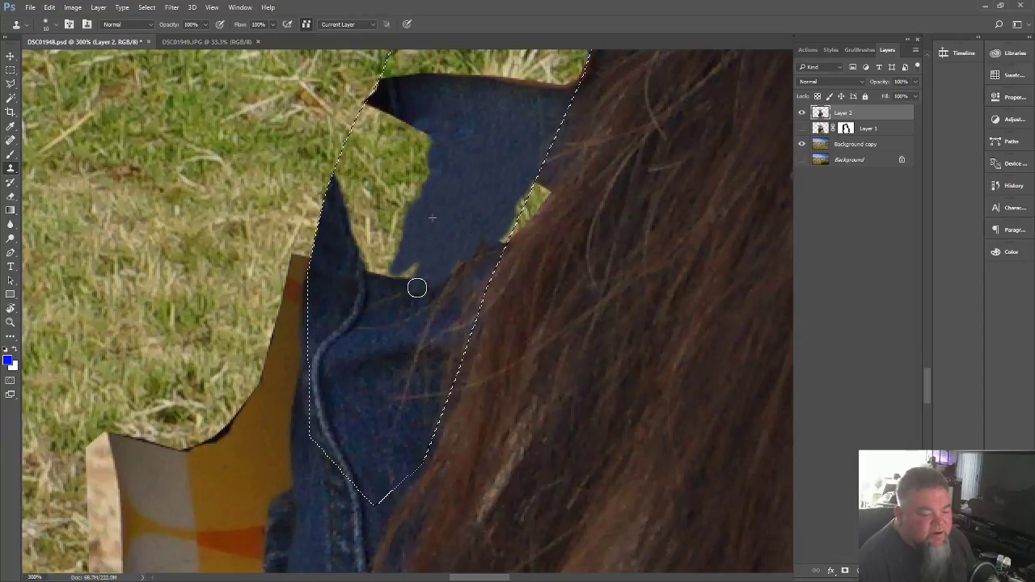
{"action": "left_click", "coordinate": [480, 186], "text": "alt"}
{"action": "mouse_move", "coordinate": [437, 252]}
{"action": "left_mouse_down"}
{"action": "mouse_move", "coordinate": [395, 292]}
{"action": "mouse_move", "coordinate": [432, 276]}
{"action": "mouse_move", "coordinate": [397, 302]}
{"action": "mouse_move", "coordinate": [446, 246]}
{"action": "mouse_move", "coordinate": [467, 197]}
{"action": "mouse_move", "coordinate": [399, 264]}
{"action": "mouse_move", "coordinate": [412, 265]}
{"action": "mouse_move", "coordinate": [391, 268]}
{"action": "mouse_move", "coordinate": [443, 235]}
{"action": "mouse_move", "coordinate": [448, 219]}
{"action": "mouse_move", "coordinate": [371, 276]}
{"action": "mouse_move", "coordinate": [395, 279]}
{"action": "mouse_move", "coordinate": [379, 256]}
{"action": "mouse_move", "coordinate": [382, 269]}
{"action": "mouse_move", "coordinate": [407, 228]}
{"action": "mouse_move", "coordinate": [378, 249]}
{"action": "mouse_move", "coordinate": [397, 229]}
{"action": "left_mouse_up"}
{"action": "left_click", "coordinate": [474, 196], "text": "alt"}
{"action": "left_click", "coordinate": [443, 228], "text": "alt"}
{"action": "left_click", "coordinate": [456, 227], "text": "alt"}
{"action": "left_click", "coordinate": [467, 172], "text": "alt"}
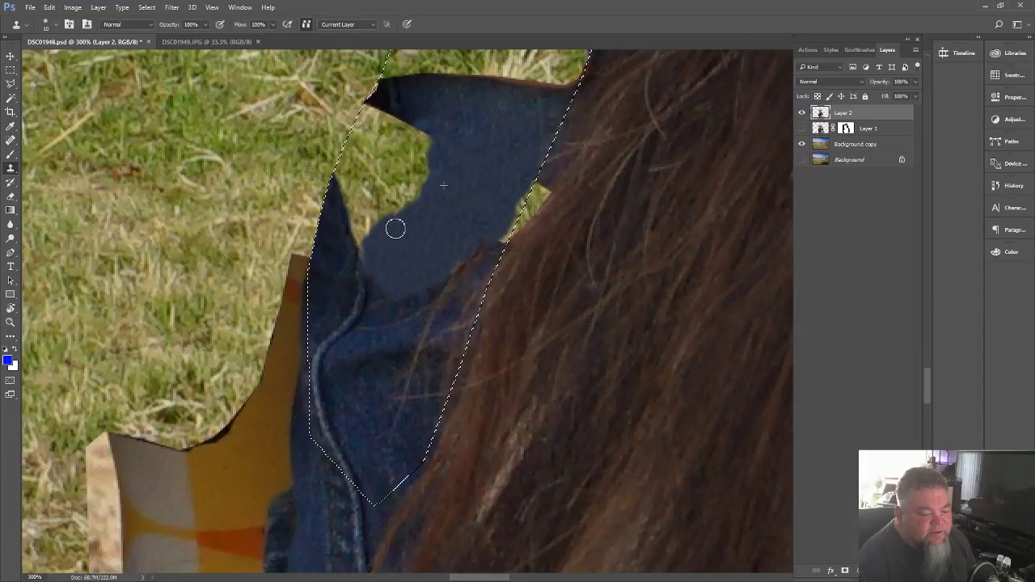
- Clone denim over the remaining grass between the patch and the seam, out to the selection's outer edge
{"action": "left_click", "coordinate": [451, 183], "text": "alt"}
{"action": "mouse_move", "coordinate": [446, 145]}
{"action": "left_mouse_down"}
{"action": "mouse_move", "coordinate": [419, 190]}
{"action": "mouse_move", "coordinate": [426, 151]}
{"action": "mouse_move", "coordinate": [433, 166]}
{"action": "mouse_move", "coordinate": [426, 136]}
{"action": "mouse_move", "coordinate": [432, 186]}
{"action": "left_mouse_up"}
{"action": "left_click", "coordinate": [458, 199], "text": "alt"}
{"action": "left_click", "coordinate": [480, 166], "text": "alt"}
{"action": "mouse_move", "coordinate": [415, 226]}
{"action": "left_mouse_down"}
{"action": "mouse_move", "coordinate": [403, 231]}
{"action": "mouse_move", "coordinate": [414, 188]}
{"action": "mouse_move", "coordinate": [372, 239]}
{"action": "left_mouse_up"}
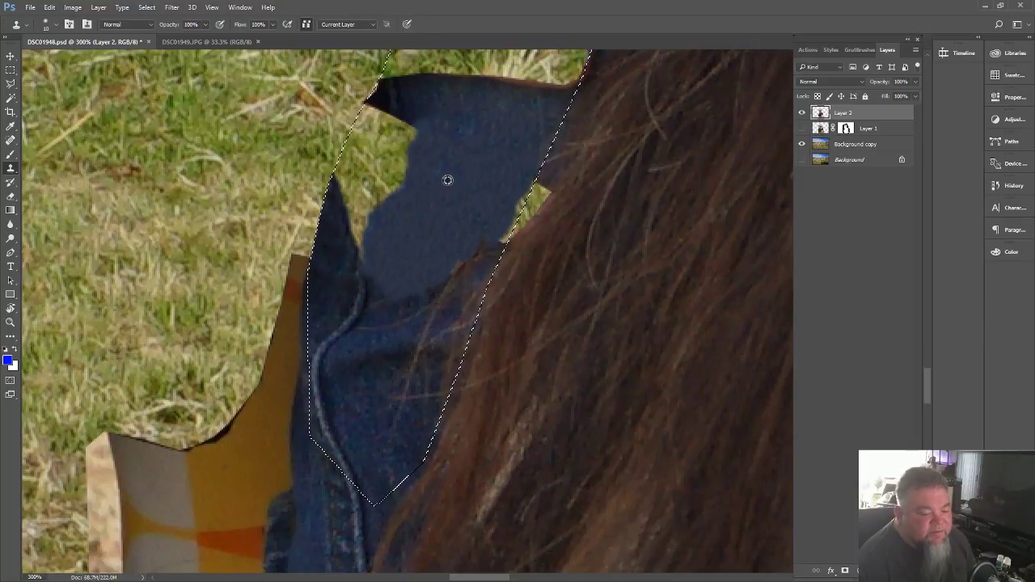
{"action": "left_click", "coordinate": [448, 182], "text": "alt"}
{"action": "mouse_move", "coordinate": [415, 167]}
{"action": "left_mouse_down"}
{"action": "mouse_move", "coordinate": [397, 195]}
{"action": "mouse_move", "coordinate": [407, 206]}
{"action": "left_mouse_up"}
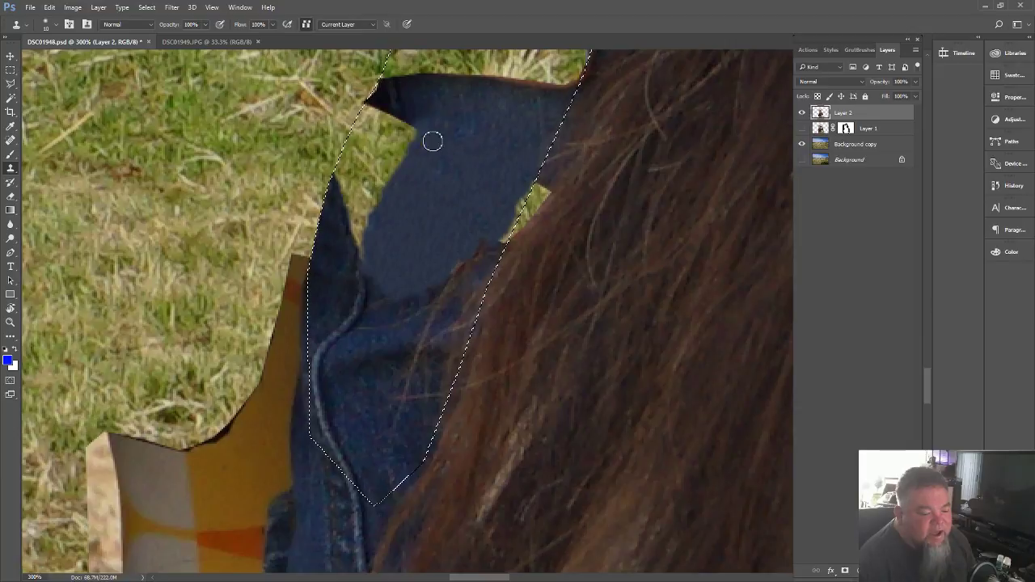
{"action": "mouse_move", "coordinate": [432, 141]}
{"action": "left_mouse_down"}
{"action": "mouse_move", "coordinate": [389, 185]}
{"action": "mouse_move", "coordinate": [403, 184]}
{"action": "mouse_move", "coordinate": [389, 179]}
{"action": "mouse_move", "coordinate": [371, 221]}
{"action": "left_mouse_up"}
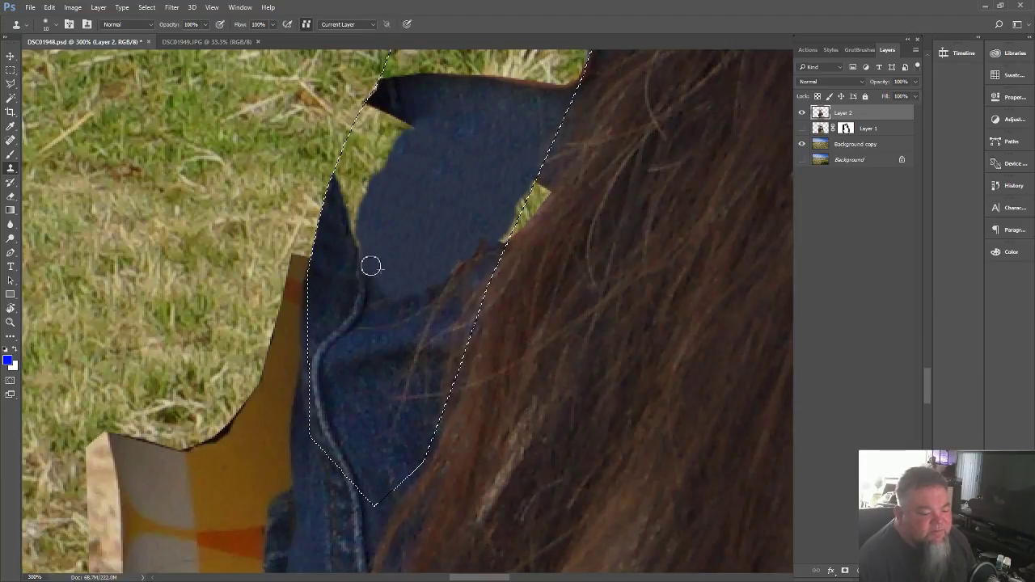
{"action": "left_click", "coordinate": [452, 179], "text": "alt"}
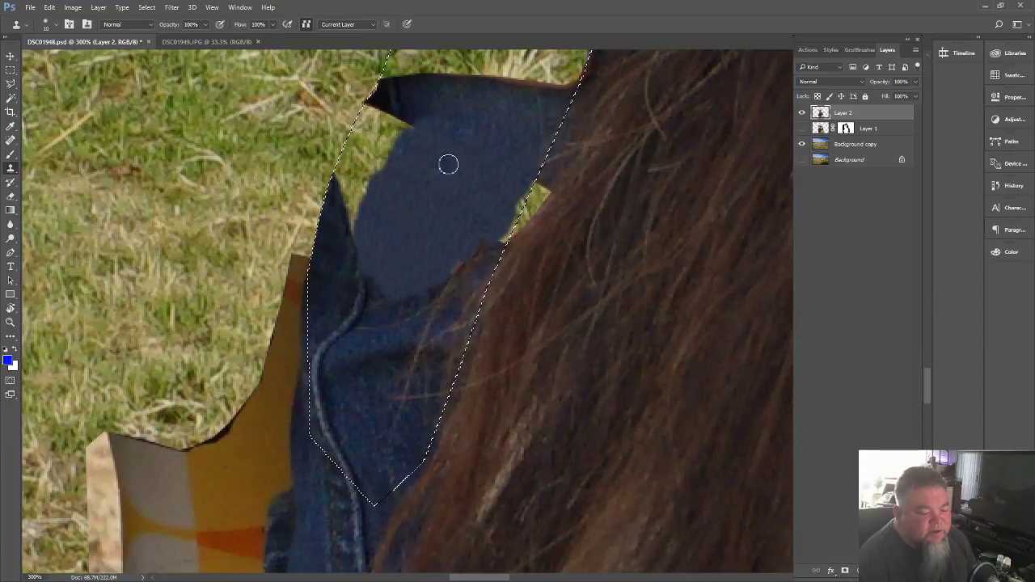
{"action": "mouse_move", "coordinate": [436, 143]}
{"action": "left_mouse_down"}
{"action": "mouse_move", "coordinate": [403, 156]}
{"action": "mouse_move", "coordinate": [405, 130]}
{"action": "mouse_move", "coordinate": [377, 156]}
{"action": "mouse_move", "coordinate": [398, 126]}
{"action": "mouse_move", "coordinate": [412, 138]}
{"action": "mouse_move", "coordinate": [375, 128]}
{"action": "mouse_move", "coordinate": [435, 166]}
{"action": "mouse_move", "coordinate": [387, 153]}
{"action": "mouse_move", "coordinate": [376, 187]}
{"action": "mouse_move", "coordinate": [363, 185]}
{"action": "mouse_move", "coordinate": [368, 155]}
{"action": "mouse_move", "coordinate": [402, 202]}
{"action": "mouse_move", "coordinate": [357, 218]}
{"action": "mouse_move", "coordinate": [358, 239]}
{"action": "mouse_move", "coordinate": [343, 169]}
{"action": "mouse_move", "coordinate": [352, 208]}
{"action": "mouse_move", "coordinate": [359, 191]}
{"action": "mouse_move", "coordinate": [341, 185]}
{"action": "mouse_move", "coordinate": [365, 121]}
{"action": "left_mouse_up"}
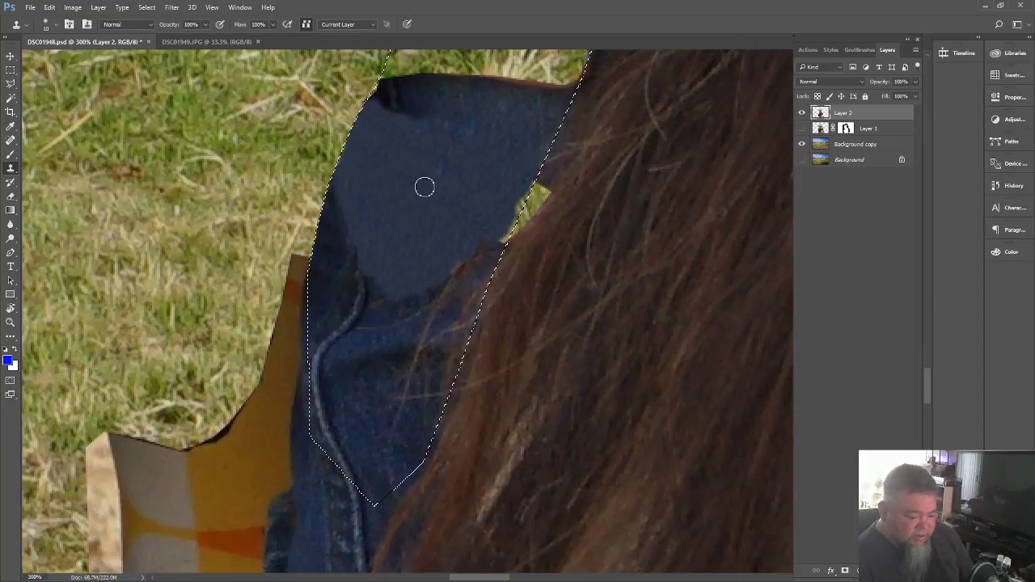
- Clone denim over the reddish-brown edge next to the mane at the bottom of the filled area
{"action": "left_click", "coordinate": [485, 210], "text": "alt"}
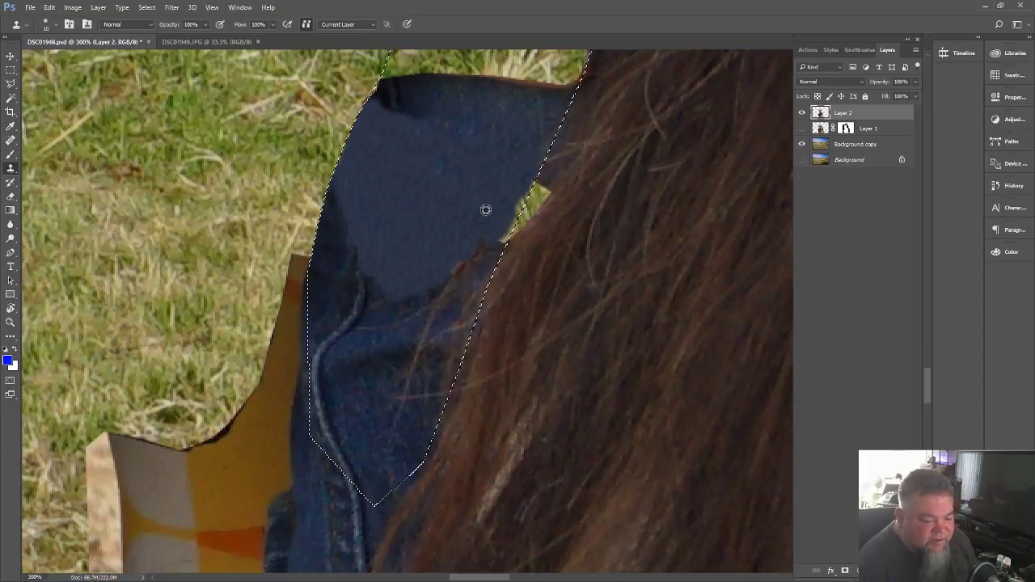
{"action": "left_click_drag", "start_coordinate": [475, 246], "coordinate": [465, 262]}
{"action": "scroll", "coordinate": [493, 208], "scroll_direction": "up", "scroll_amount": 5}
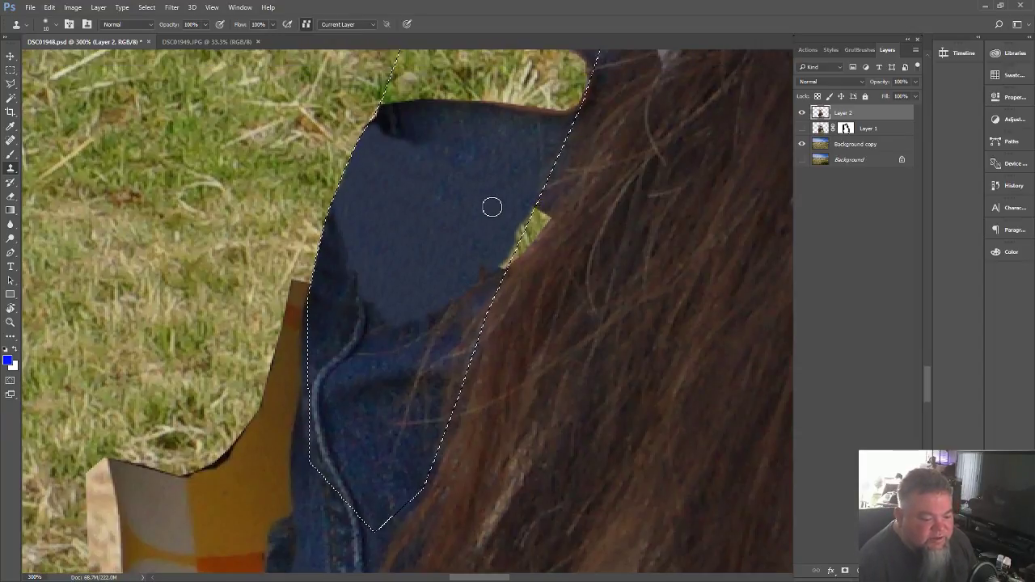
- Clone denim over the dark edge and the mane-side part of the lower grass gap in the boy's jean leg
{"action": "scroll", "coordinate": [485, 215], "scroll_direction": "up", "scroll_amount": 1}
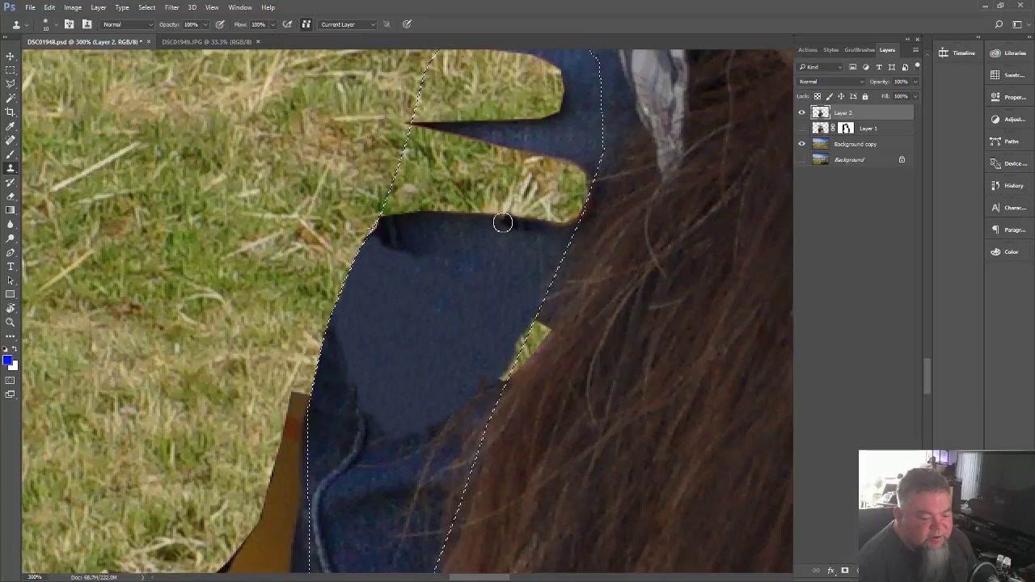
{"action": "left_click_drag", "start_coordinate": [541, 232], "coordinate": [468, 226]}
{"action": "mouse_move", "coordinate": [558, 235]}
{"action": "left_mouse_down"}
{"action": "mouse_move", "coordinate": [583, 189]}
{"action": "mouse_move", "coordinate": [574, 226]}
{"action": "mouse_move", "coordinate": [589, 188]}
{"action": "mouse_move", "coordinate": [561, 212]}
{"action": "mouse_move", "coordinate": [556, 185]}
{"action": "mouse_move", "coordinate": [591, 175]}
{"action": "mouse_move", "coordinate": [520, 279]}
{"action": "mouse_move", "coordinate": [553, 174]}
{"action": "mouse_move", "coordinate": [491, 223]}
{"action": "left_mouse_up"}
{"action": "left_click", "coordinate": [494, 280], "text": "alt"}
{"action": "left_click", "coordinate": [520, 280], "text": "alt"}
{"action": "left_click", "coordinate": [507, 274], "text": "alt"}
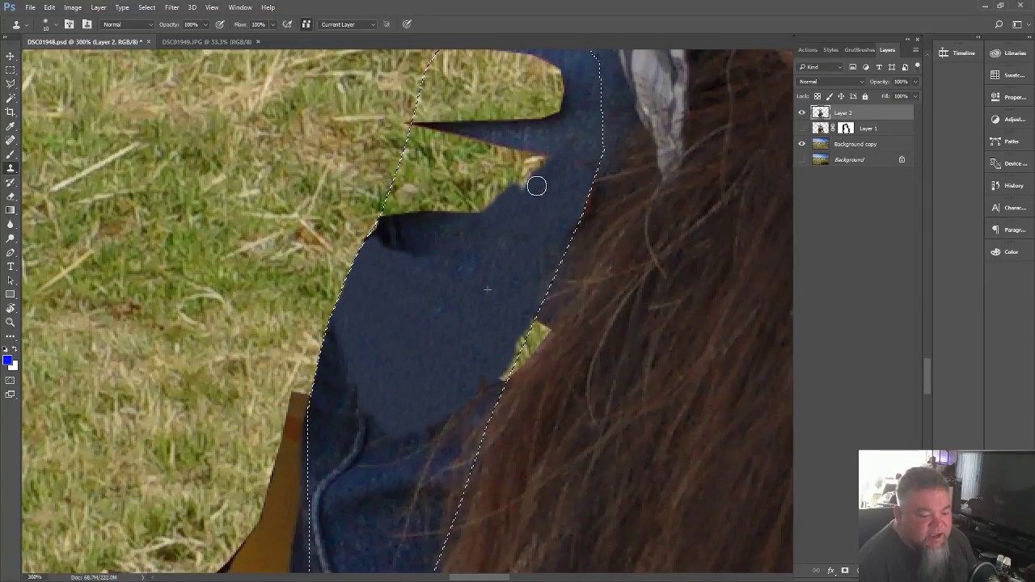
{"action": "mouse_move", "coordinate": [536, 181]}
{"action": "left_mouse_down"}
{"action": "mouse_move", "coordinate": [545, 150]}
{"action": "mouse_move", "coordinate": [521, 156]}
{"action": "mouse_move", "coordinate": [500, 191]}
{"action": "left_mouse_up"}
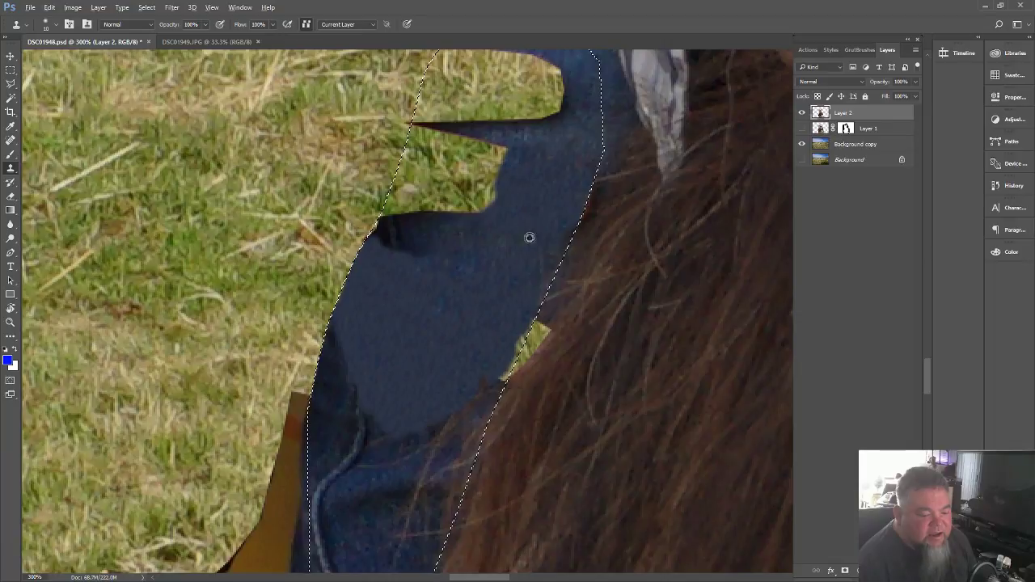
- Extend the cloned denim across the middle of the lower gap, up to the thin fabric spike above it
{"action": "left_click", "coordinate": [536, 195], "text": "alt"}
{"action": "left_click_drag", "start_coordinate": [515, 248], "coordinate": [469, 251]}
{"action": "left_click", "coordinate": [479, 304], "text": "alt"}
{"action": "left_click_drag", "start_coordinate": [512, 191], "coordinate": [448, 219]}
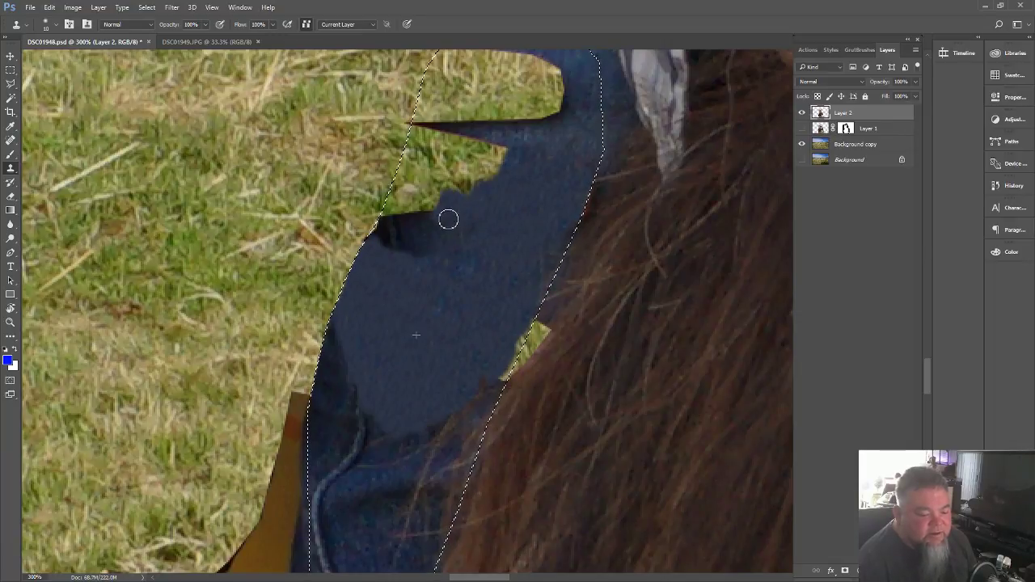
{"action": "left_click", "coordinate": [508, 220], "text": "alt"}
{"action": "mouse_move", "coordinate": [504, 151]}
{"action": "left_mouse_down"}
{"action": "mouse_move", "coordinate": [464, 193]}
{"action": "mouse_move", "coordinate": [484, 148]}
{"action": "mouse_move", "coordinate": [448, 194]}
{"action": "mouse_move", "coordinate": [471, 185]}
{"action": "mouse_move", "coordinate": [459, 179]}
{"action": "mouse_move", "coordinate": [469, 141]}
{"action": "mouse_move", "coordinate": [414, 133]}
{"action": "left_mouse_up"}
{"action": "left_click", "coordinate": [469, 279], "text": "alt"}
{"action": "left_click", "coordinate": [516, 252], "text": "alt"}
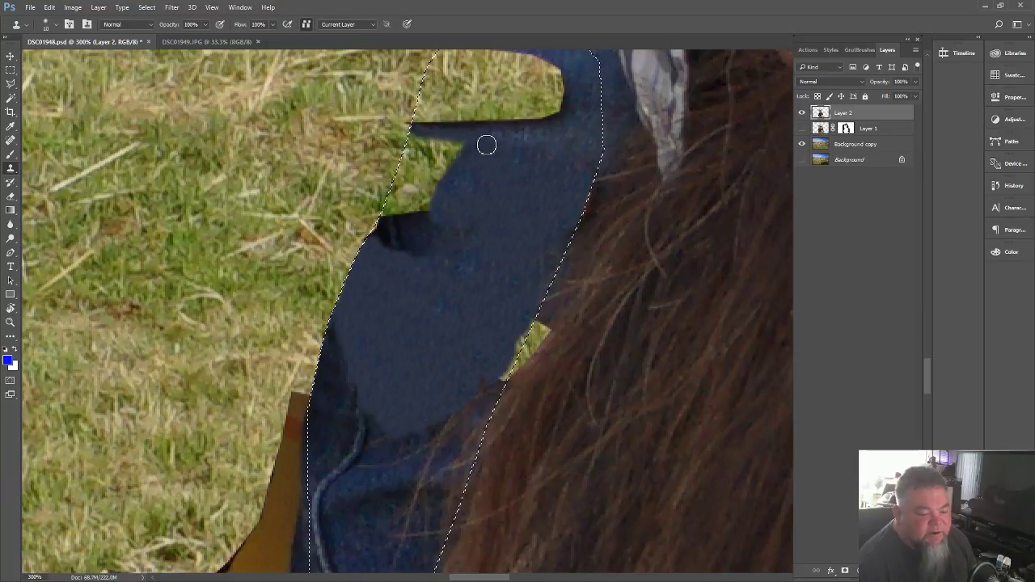
- Clone denim over the remaining grass along the leg's outer edge and retouch the dark patch below it
{"action": "mouse_move", "coordinate": [487, 143]}
{"action": "left_mouse_down"}
{"action": "mouse_move", "coordinate": [442, 147]}
{"action": "mouse_move", "coordinate": [411, 195]}
{"action": "mouse_move", "coordinate": [416, 217]}
{"action": "mouse_move", "coordinate": [435, 216]}
{"action": "mouse_move", "coordinate": [434, 249]}
{"action": "left_mouse_up"}
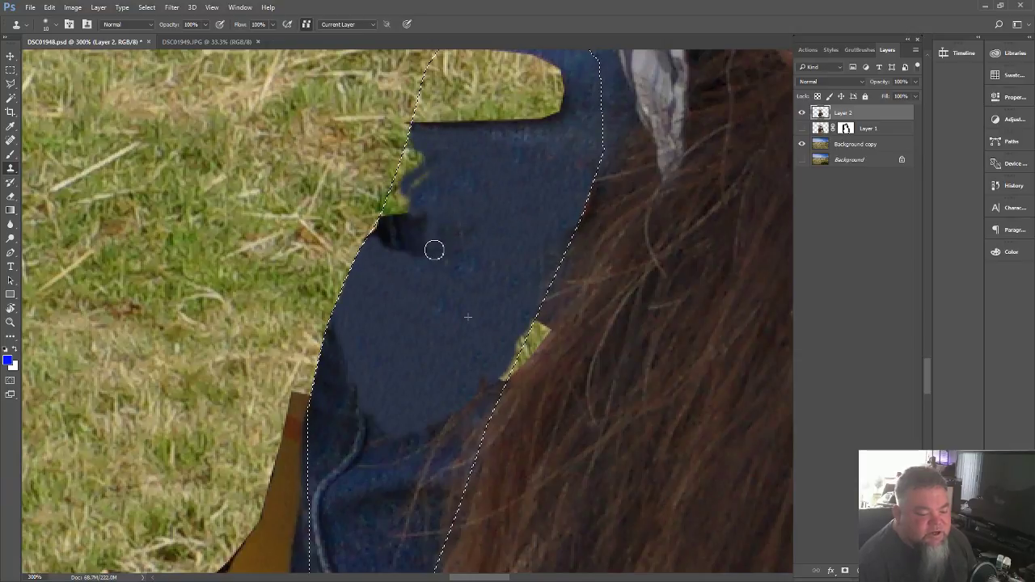
{"action": "mouse_move", "coordinate": [453, 162]}
{"action": "left_mouse_down"}
{"action": "mouse_move", "coordinate": [427, 148]}
{"action": "mouse_move", "coordinate": [405, 190]}
{"action": "mouse_move", "coordinate": [418, 149]}
{"action": "left_mouse_up"}
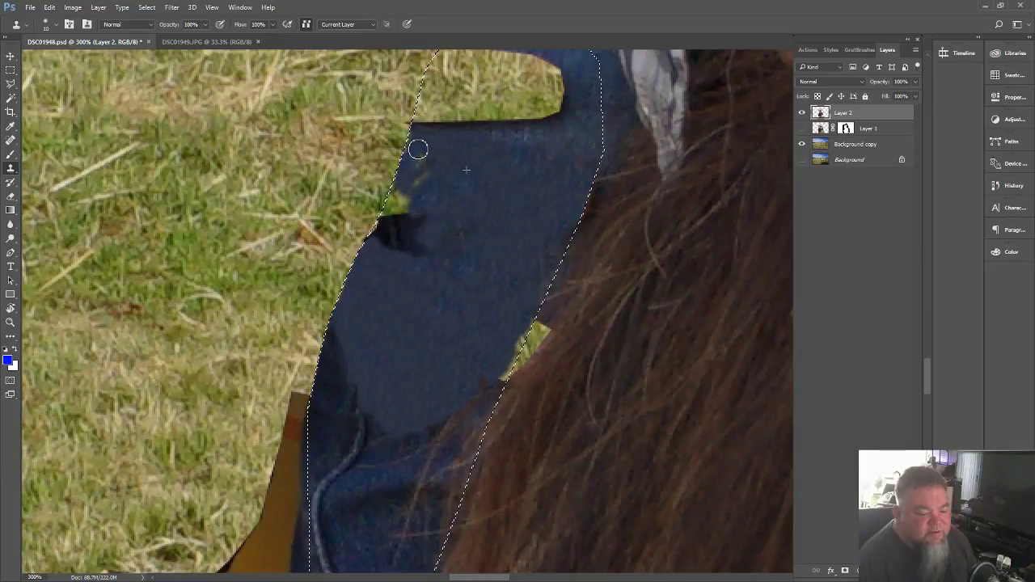
{"action": "mouse_move", "coordinate": [408, 202]}
{"action": "left_mouse_down"}
{"action": "mouse_move", "coordinate": [404, 219]}
{"action": "mouse_move", "coordinate": [399, 191]}
{"action": "mouse_move", "coordinate": [422, 214]}
{"action": "left_mouse_up"}
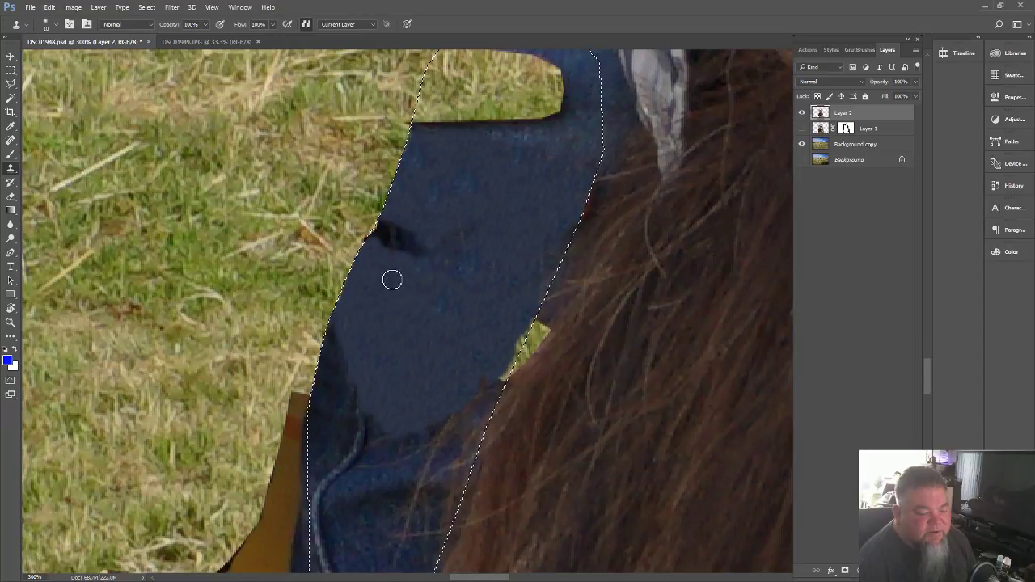
{"action": "left_click_drag", "start_coordinate": [395, 233], "coordinate": [390, 223]}
- Clone the dark denim over the black lower edge and bottom part of the upper grass gap in the thigh
{"action": "scroll", "coordinate": [509, 215], "scroll_direction": "up", "scroll_amount": 6}
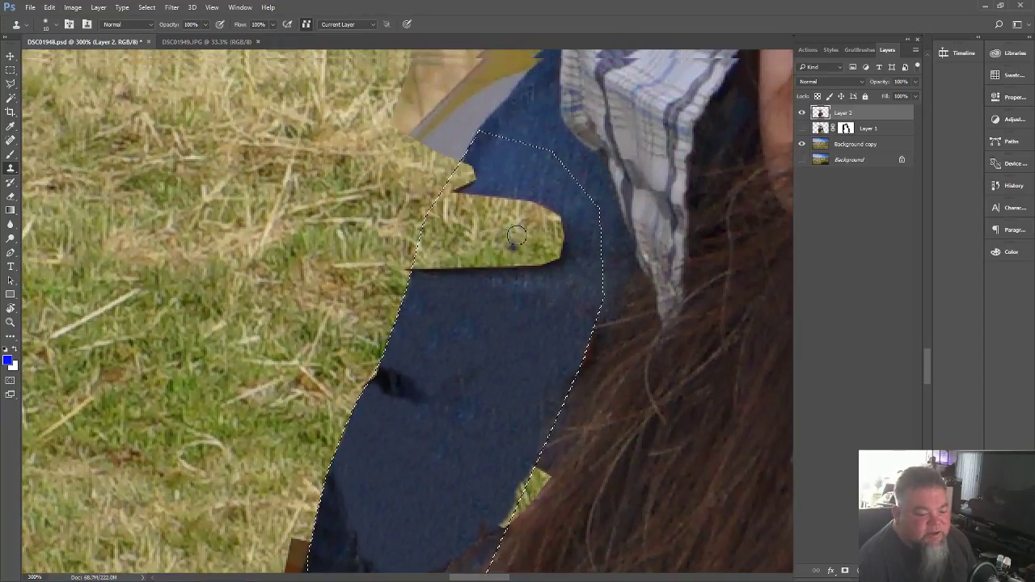
{"action": "left_click", "coordinate": [502, 341], "text": "alt"}
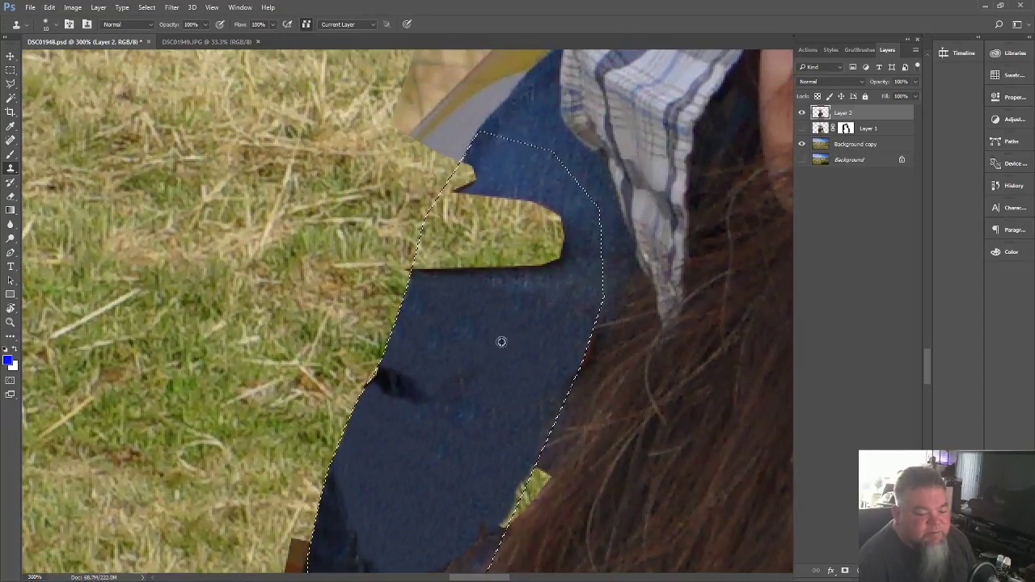
{"action": "mouse_move", "coordinate": [551, 261]}
{"action": "left_mouse_down"}
{"action": "mouse_move", "coordinate": [557, 247]}
{"action": "mouse_move", "coordinate": [510, 256]}
{"action": "mouse_move", "coordinate": [526, 270]}
{"action": "mouse_move", "coordinate": [515, 261]}
{"action": "mouse_move", "coordinate": [413, 271]}
{"action": "left_mouse_up"}
{"action": "left_click", "coordinate": [492, 328], "text": "alt"}
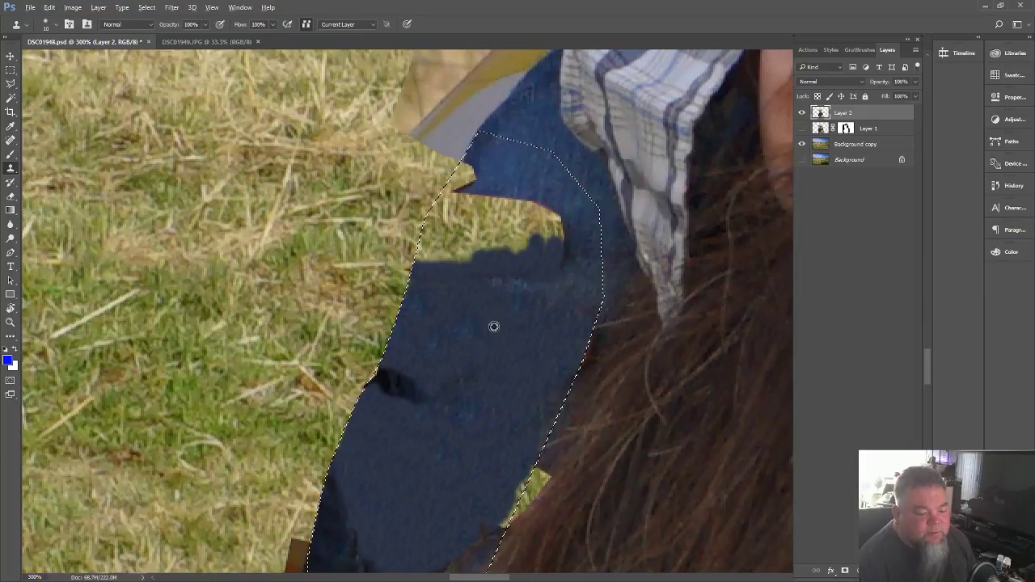
{"action": "mouse_move", "coordinate": [548, 231]}
{"action": "left_mouse_down"}
{"action": "mouse_move", "coordinate": [478, 264]}
{"action": "mouse_move", "coordinate": [455, 254]}
{"action": "mouse_move", "coordinate": [519, 255]}
{"action": "mouse_move", "coordinate": [481, 254]}
{"action": "left_mouse_up"}
- Fill the rest of the upper gap with cloned lighter blue denim, out to the thigh's outer edge
{"action": "left_click", "coordinate": [528, 159], "text": "alt"}
{"action": "mouse_move", "coordinate": [548, 203]}
{"action": "left_mouse_down"}
{"action": "mouse_move", "coordinate": [567, 239]}
{"action": "mouse_move", "coordinate": [562, 222]}
{"action": "mouse_move", "coordinate": [567, 233]}
{"action": "mouse_move", "coordinate": [534, 223]}
{"action": "mouse_move", "coordinate": [568, 247]}
{"action": "mouse_move", "coordinate": [565, 212]}
{"action": "mouse_move", "coordinate": [581, 221]}
{"action": "mouse_move", "coordinate": [573, 243]}
{"action": "mouse_move", "coordinate": [564, 203]}
{"action": "mouse_move", "coordinate": [541, 201]}
{"action": "mouse_move", "coordinate": [531, 231]}
{"action": "mouse_move", "coordinate": [510, 199]}
{"action": "mouse_move", "coordinate": [490, 213]}
{"action": "left_mouse_up"}
{"action": "left_click", "coordinate": [540, 183], "text": "alt"}
{"action": "left_click", "coordinate": [565, 204], "text": "alt"}
{"action": "left_click", "coordinate": [523, 180], "text": "alt"}
{"action": "mouse_move", "coordinate": [488, 167]}
{"action": "left_mouse_down"}
{"action": "mouse_move", "coordinate": [473, 191]}
{"action": "mouse_move", "coordinate": [483, 185]}
{"action": "mouse_move", "coordinate": [481, 200]}
{"action": "mouse_move", "coordinate": [459, 210]}
{"action": "mouse_move", "coordinate": [531, 197]}
{"action": "mouse_move", "coordinate": [462, 235]}
{"action": "mouse_move", "coordinate": [515, 228]}
{"action": "mouse_move", "coordinate": [428, 247]}
{"action": "mouse_move", "coordinate": [427, 229]}
{"action": "mouse_move", "coordinate": [455, 194]}
{"action": "mouse_move", "coordinate": [492, 224]}
{"action": "left_mouse_up"}
{"action": "left_click", "coordinate": [563, 212], "text": "alt"}
{"action": "left_click", "coordinate": [533, 205], "text": "alt"}
{"action": "mouse_move", "coordinate": [483, 187]}
{"action": "left_mouse_down"}
{"action": "mouse_move", "coordinate": [453, 199]}
{"action": "mouse_move", "coordinate": [456, 184]}
{"action": "left_mouse_up"}
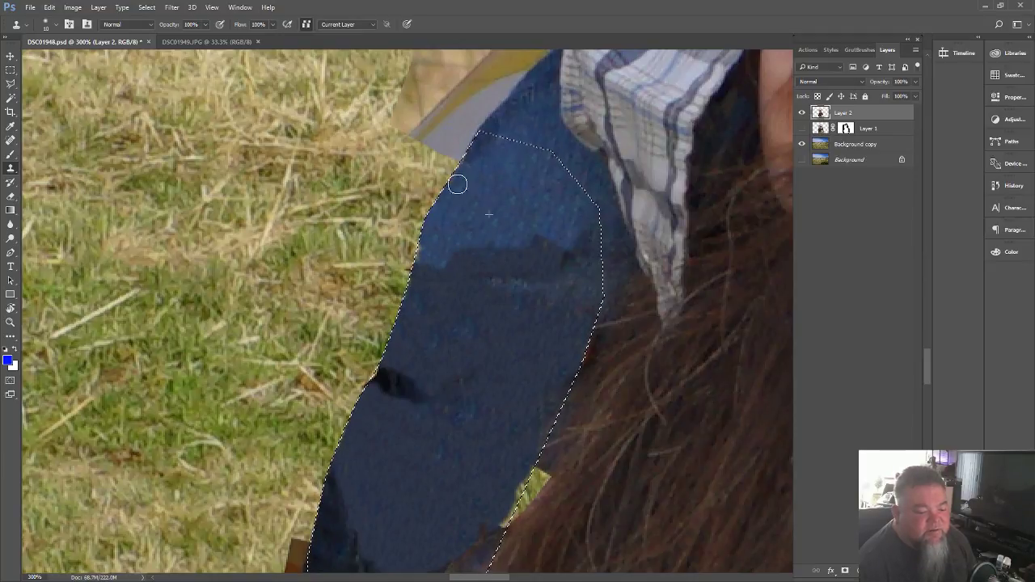
{"action": "mouse_move", "coordinate": [502, 159]}
{"action": "left_mouse_down"}
{"action": "mouse_move", "coordinate": [485, 146]}
{"action": "mouse_move", "coordinate": [459, 170]}
{"action": "left_mouse_up"}
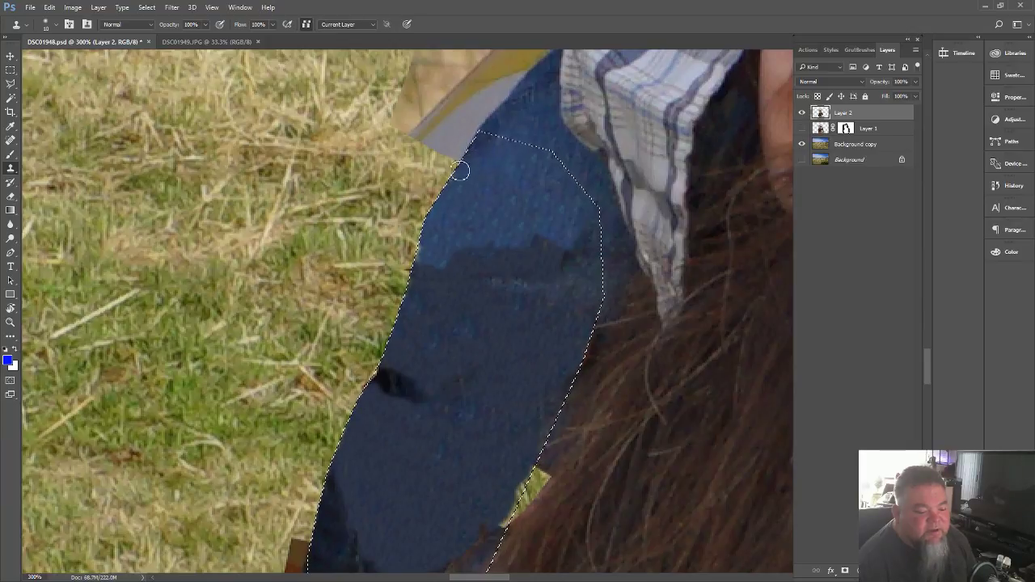
- Clear the selection and clone mane hair over the small grass gap between the jean leg and the mane
{"action": "scroll", "coordinate": [524, 247], "scroll_direction": "down", "scroll_amount": 10}
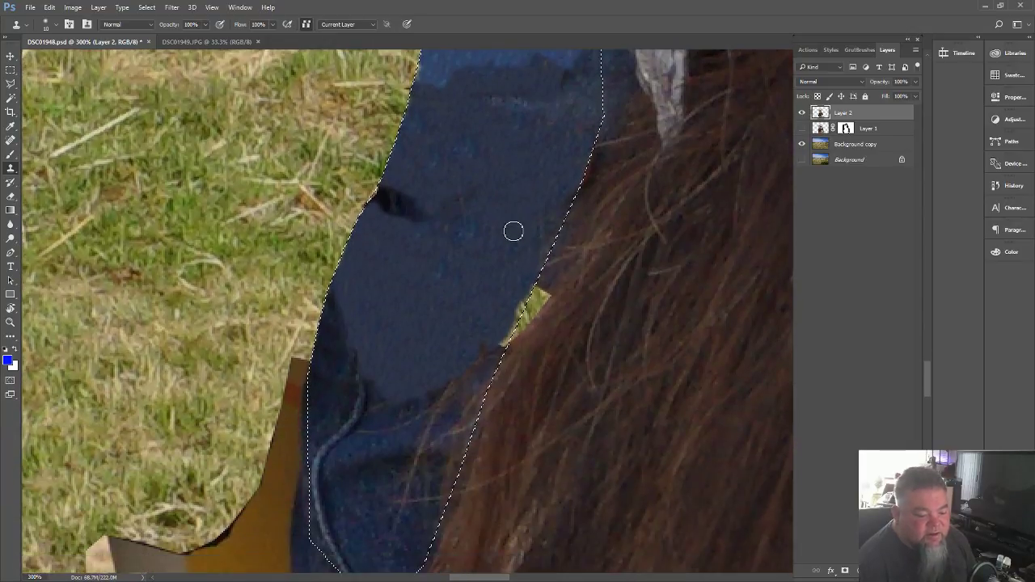
{"action": "scroll", "coordinate": [509, 237], "scroll_direction": "down", "scroll_amount": 2}
{"action": "scroll", "coordinate": [503, 239], "scroll_direction": "up", "scroll_amount": 4}
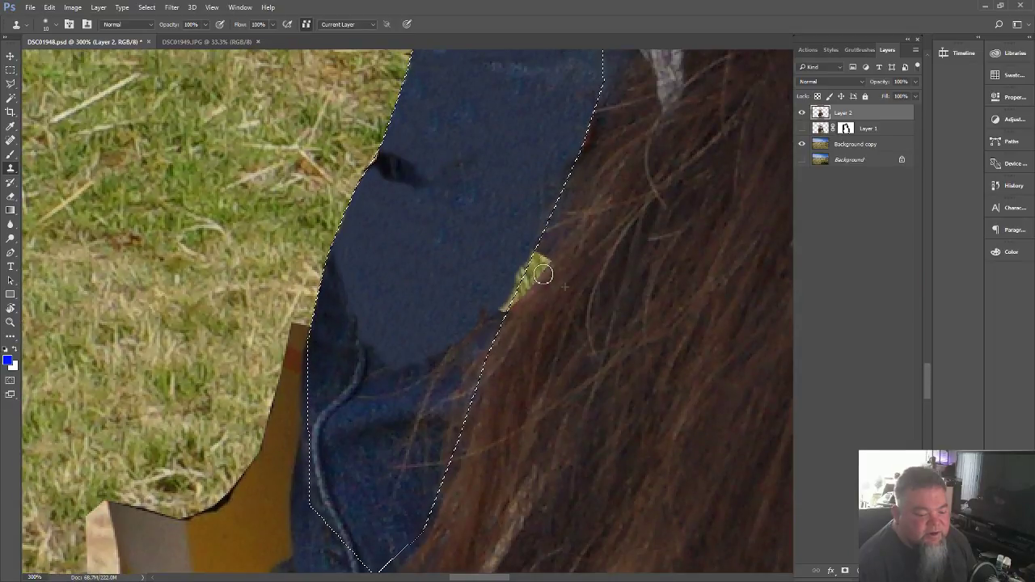
{"action": "key", "text": "ctrl+d"}
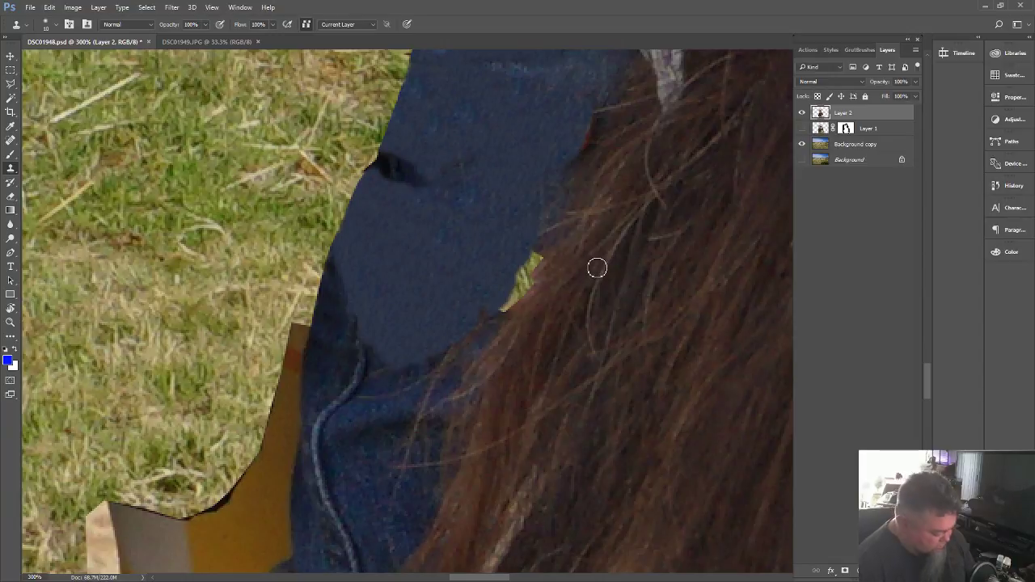
{"action": "mouse_move", "coordinate": [575, 268]}
{"action": "left_mouse_down"}
{"action": "mouse_move", "coordinate": [541, 271]}
{"action": "mouse_move", "coordinate": [540, 253]}
{"action": "mouse_move", "coordinate": [516, 301]}
{"action": "mouse_move", "coordinate": [541, 273]}
{"action": "mouse_move", "coordinate": [493, 325]}
{"action": "left_mouse_up"}
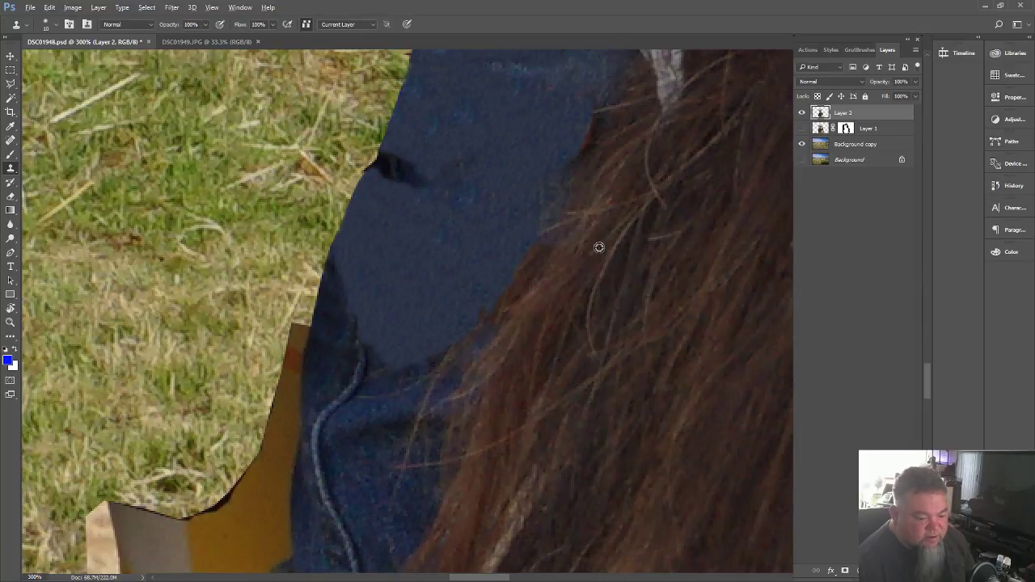
{"action": "left_click_drag", "start_coordinate": [541, 277], "coordinate": [564, 225]}
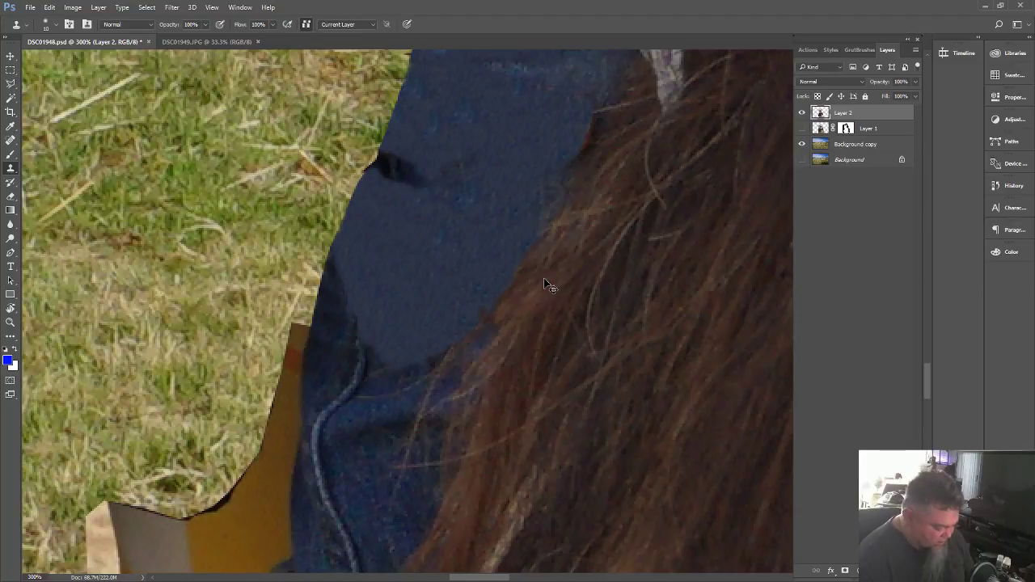
- Examine the patched jean leg in the whole composite, and the leftover cloth and boot beside the lower leg
{"action": "key", "text": "ctrl+minus"}
{"action": "key", "text": "ctrl+minus"}
{"action": "key", "text": "ctrl+minus"}
{"action": "key", "text": "ctrl+minus"}
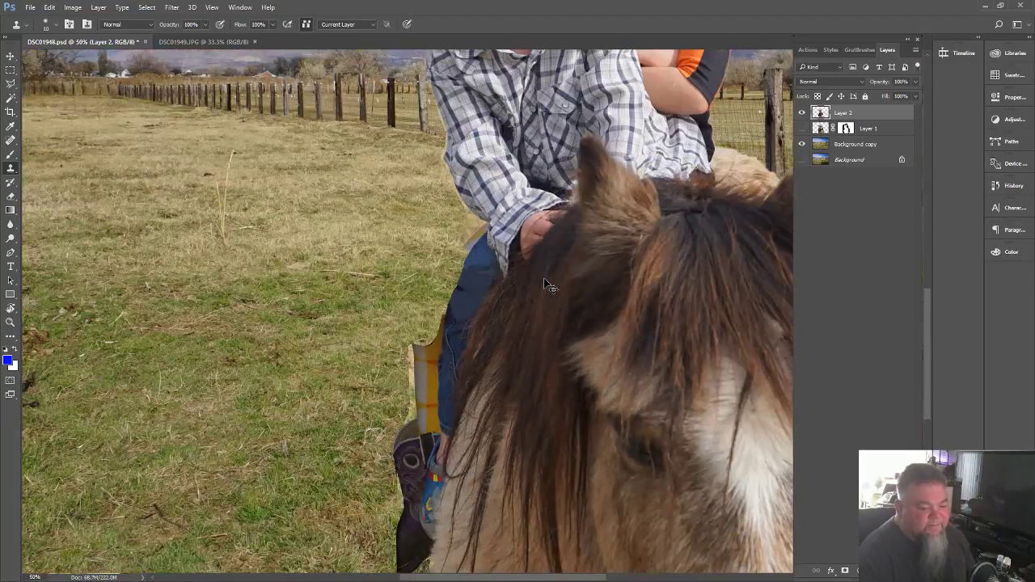
{"action": "key", "text": "ctrl+minus"}
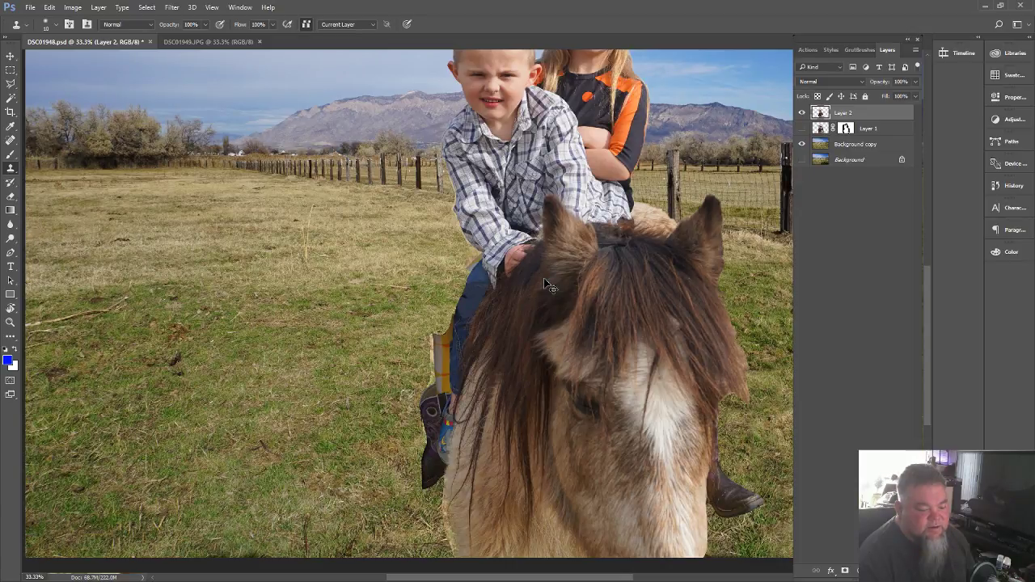
{"action": "scroll", "coordinate": [545, 285], "scroll_direction": "up", "scroll_amount": 2}
{"action": "scroll", "coordinate": [545, 284], "scroll_direction": "up", "scroll_amount": 1}
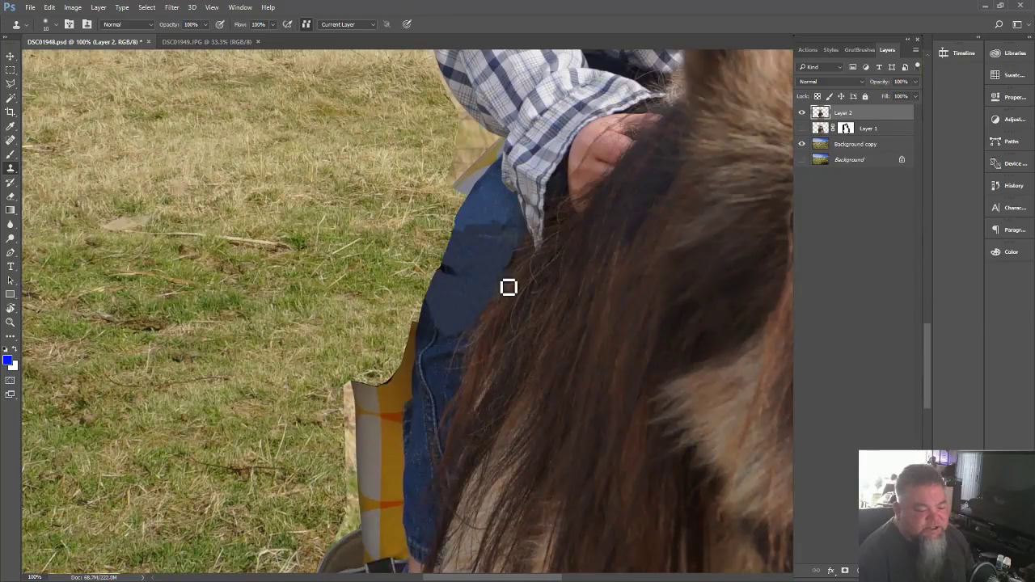
{"action": "scroll", "coordinate": [509, 286], "scroll_direction": "down", "scroll_amount": 5}
{"action": "scroll", "coordinate": [477, 312], "scroll_direction": "down", "scroll_amount": 1}
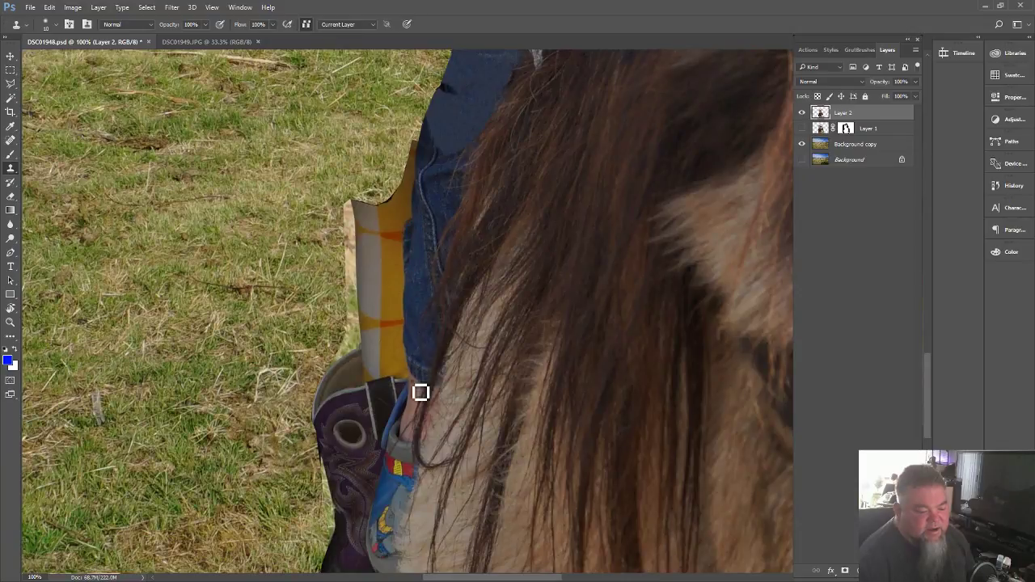
- Lasso the leftover yellow cloth and purple boot along the edge of the jeans, shoe and horse, and delete them
{"action": "left_click", "coordinate": [11, 83]}
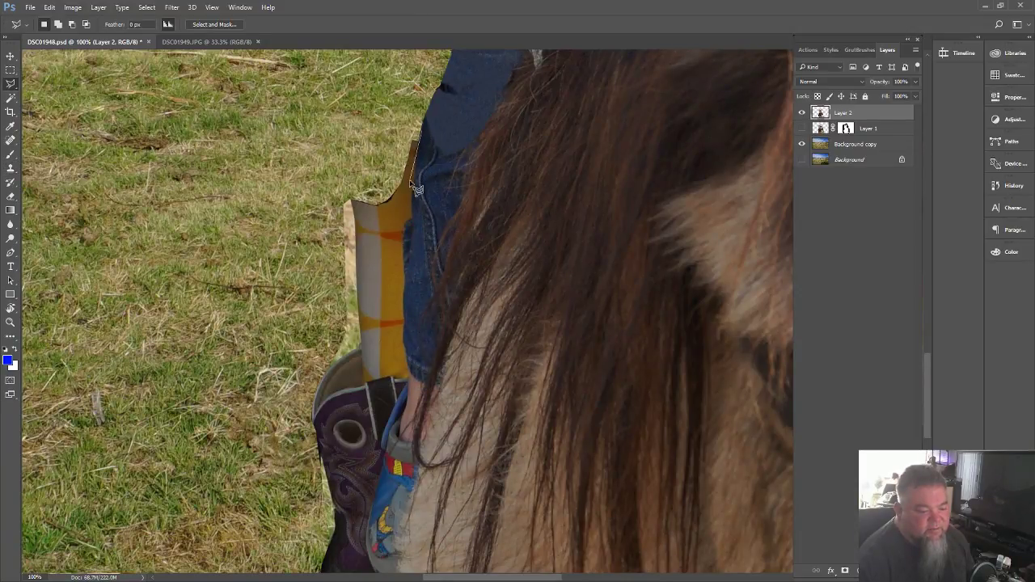
{"action": "left_click_drag", "start_coordinate": [410, 186], "coordinate": [406, 223]}
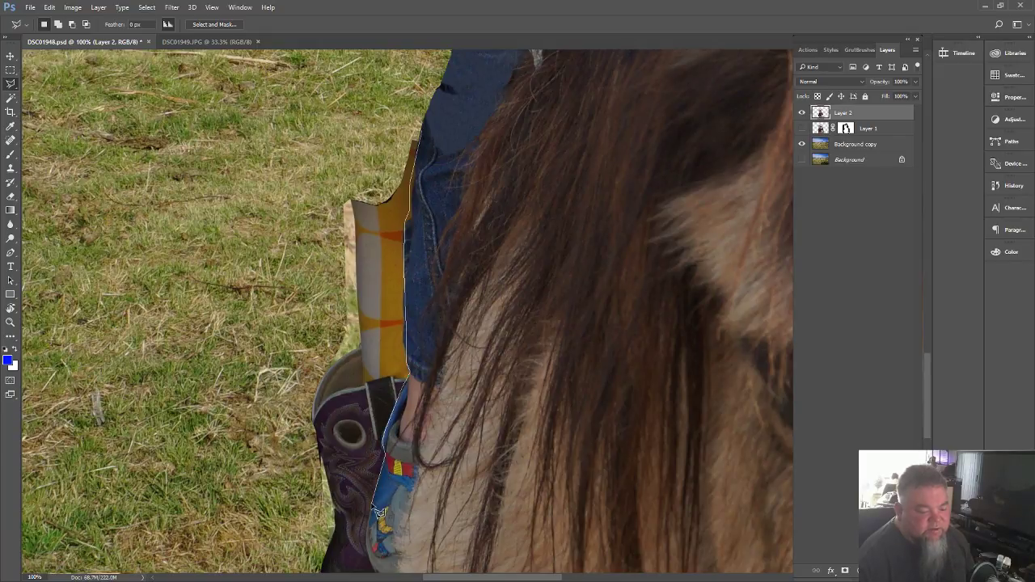
{"action": "left_click", "coordinate": [367, 554]}
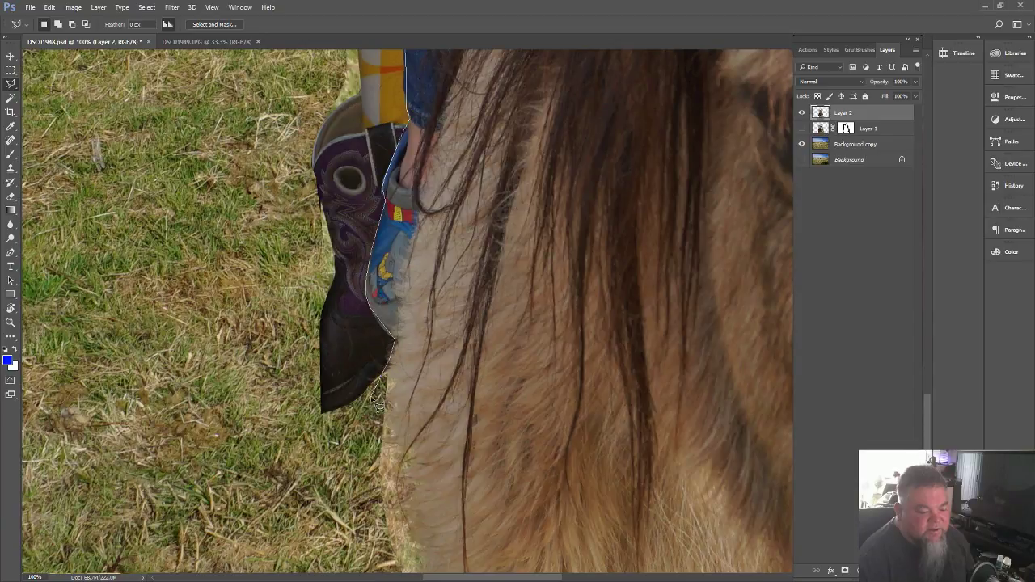
{"action": "left_click", "coordinate": [330, 463]}
{"action": "left_click", "coordinate": [269, 460]}
{"action": "left_click", "coordinate": [216, 383]}
{"action": "left_click", "coordinate": [214, 236]}
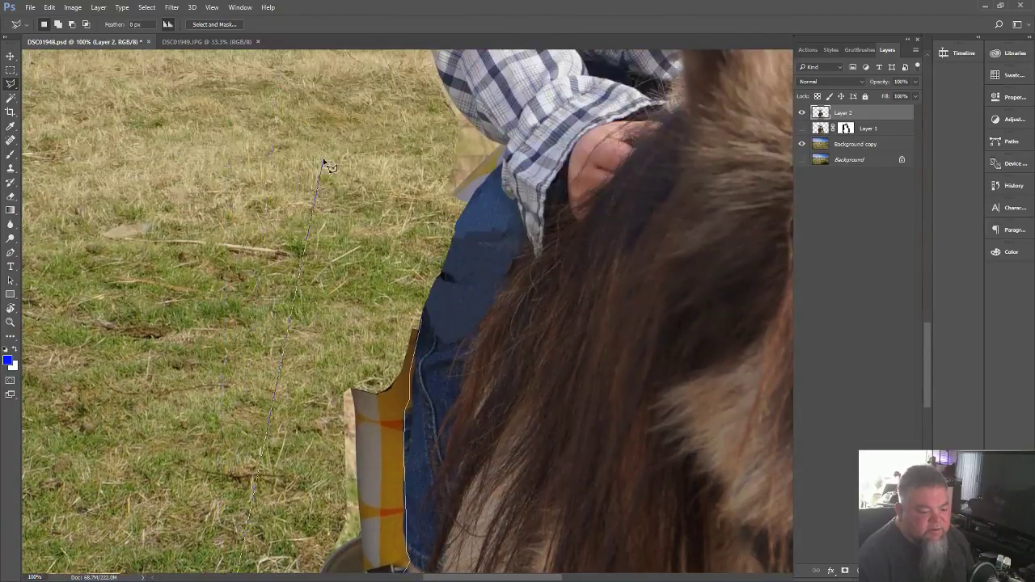
{"action": "left_click", "coordinate": [324, 164]}
{"action": "double_click", "coordinate": [422, 226]}
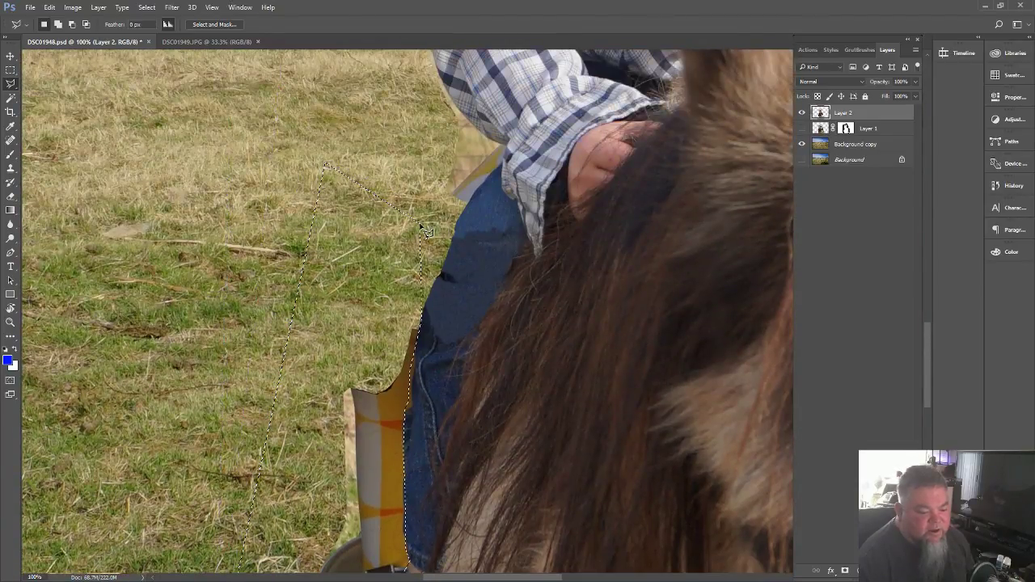
{"action": "key", "text": "Delete"}
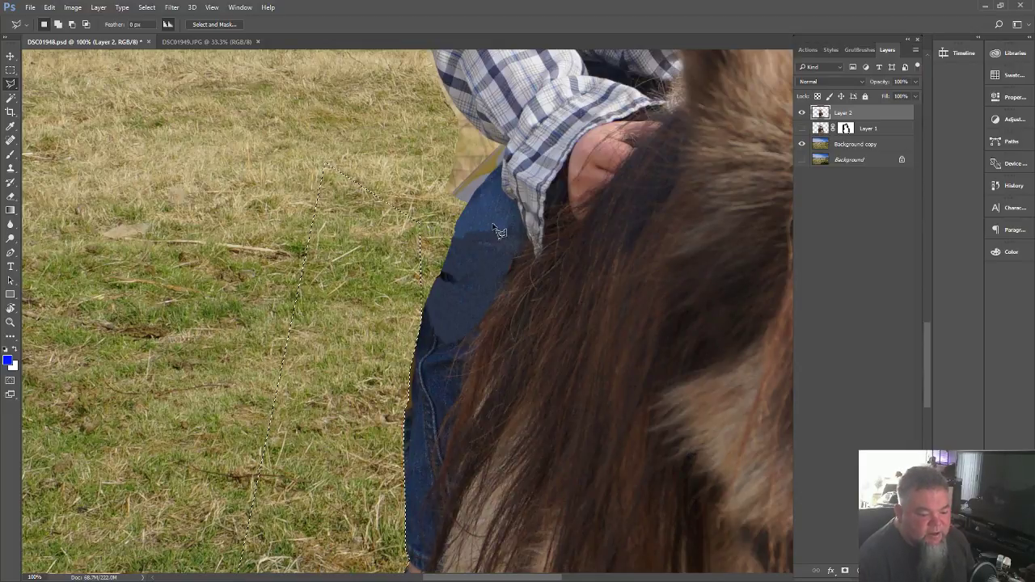
- Drop the old selection, lasso the leftover cloth patch between the plaid sleeve and the thigh, and delete it
{"action": "key", "text": "ctrl+d"}
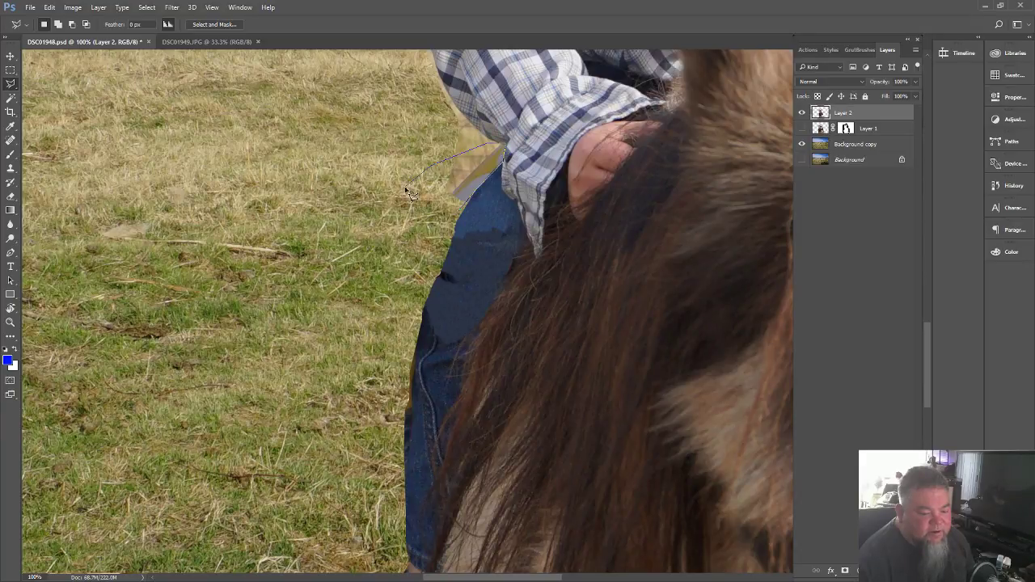
{"action": "double_click", "coordinate": [377, 245]}
{"action": "key", "text": "Delete"}
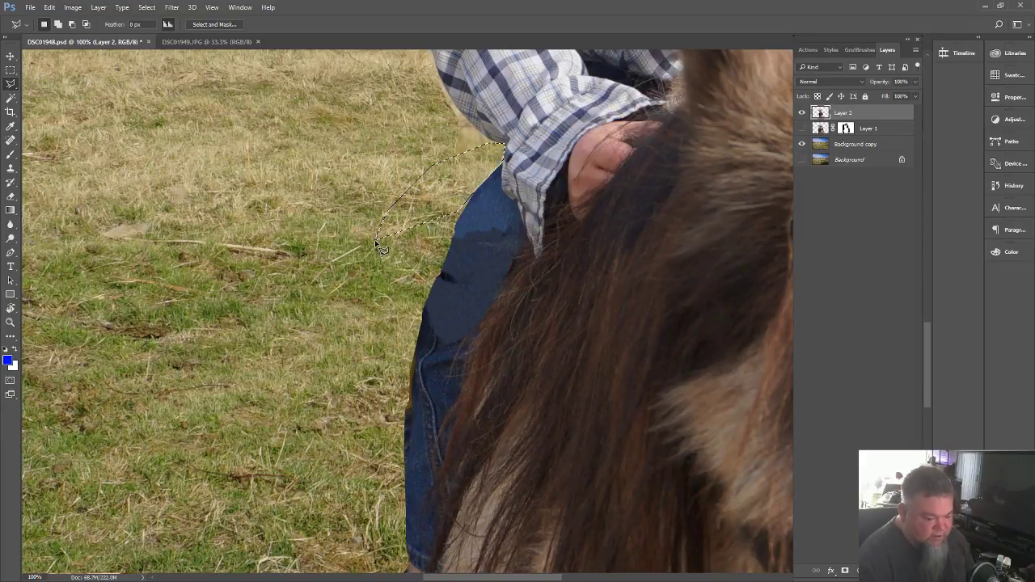
- Review the whole composite around the cleaned-up leg, both riders and the horse
{"action": "key", "text": "ctrl+minus"}
{"action": "key", "text": "ctrl+minus"}
{"action": "key", "text": "ctrl+minus"}
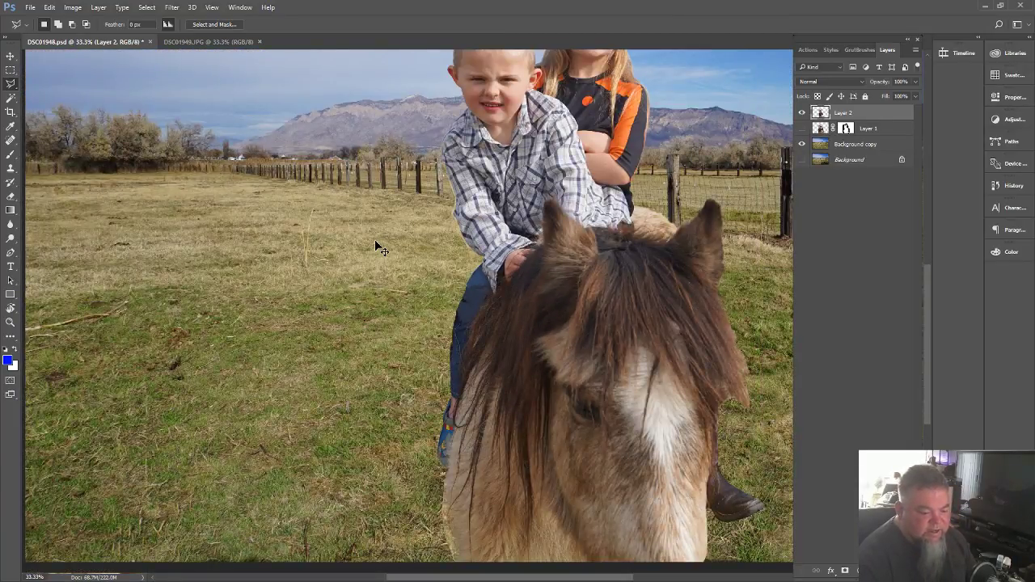
{"action": "key", "text": "ctrl+minus"}
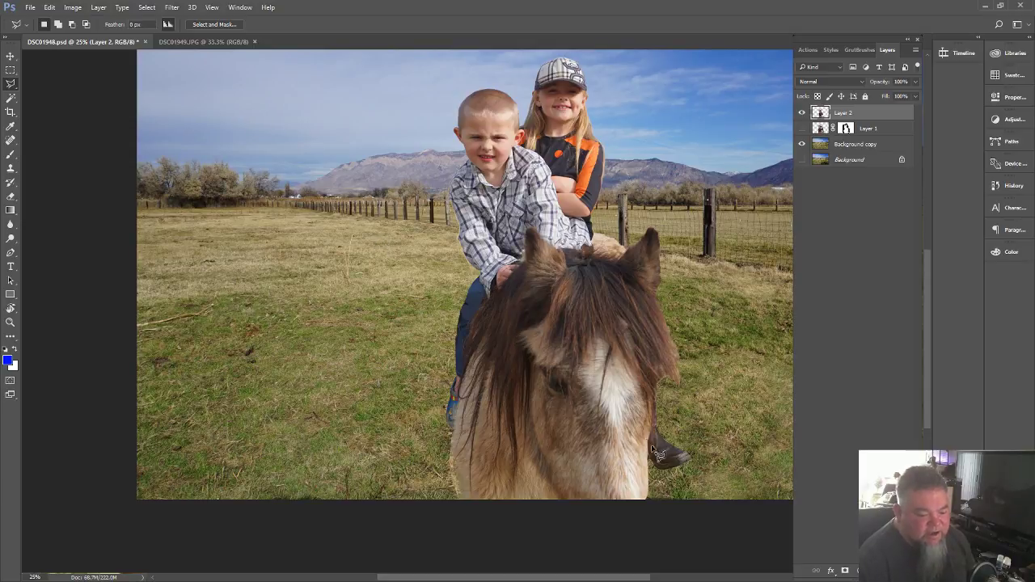
{"action": "scroll", "coordinate": [458, 322], "scroll_direction": "up", "scroll_amount": 2}
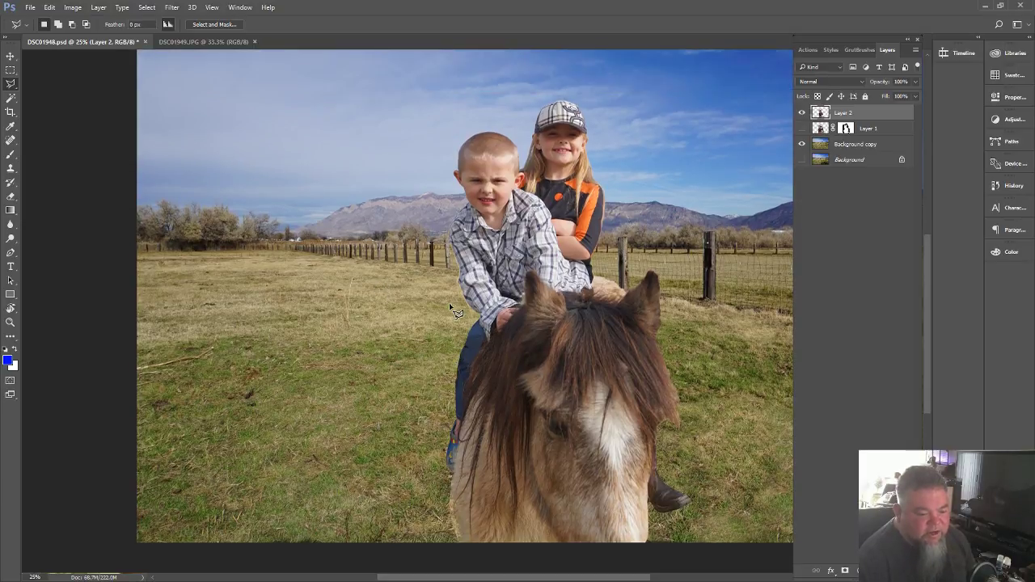
{"action": "scroll", "coordinate": [457, 320], "scroll_direction": "down", "scroll_amount": 4}
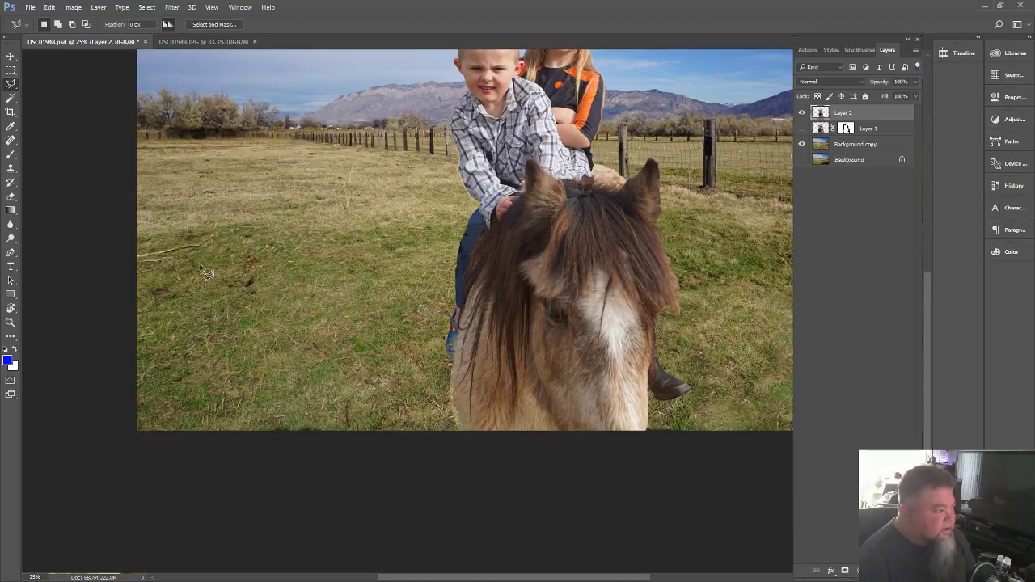
{"action": "scroll", "coordinate": [39, 327], "scroll_direction": "left", "scroll_amount": 8}
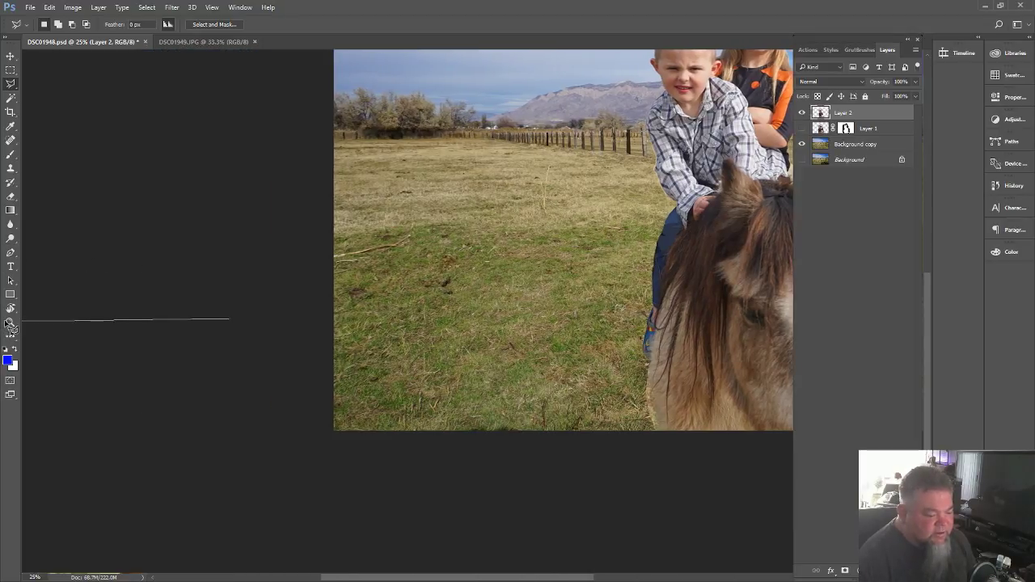
- Lasso the uneven outer edge of the boy's jeans with its leftover yellow strip, delete it, and drop the selection
{"action": "left_click", "coordinate": [11, 322]}
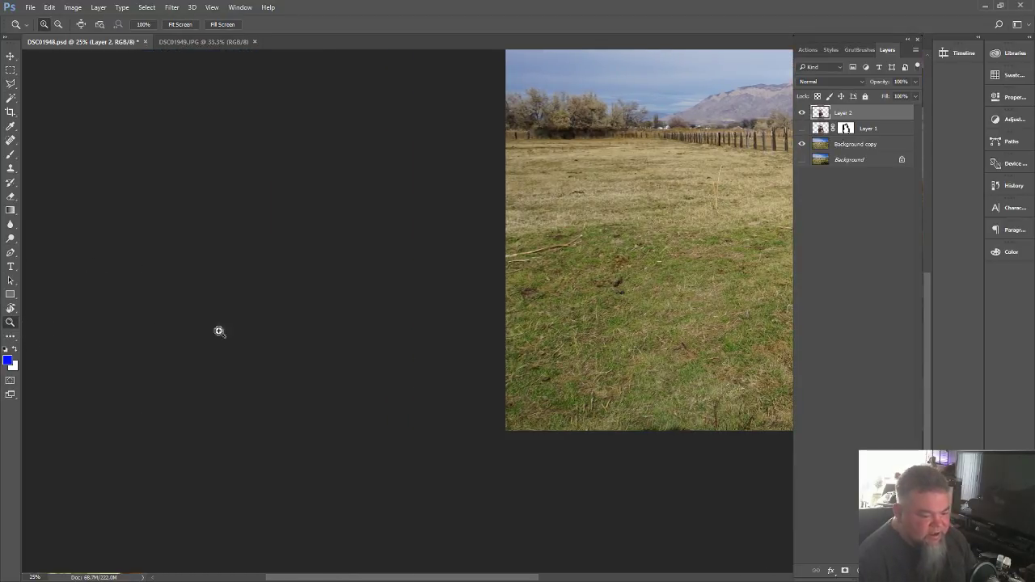
{"action": "left_click", "coordinate": [561, 296]}
{"action": "left_click", "coordinate": [585, 296]}
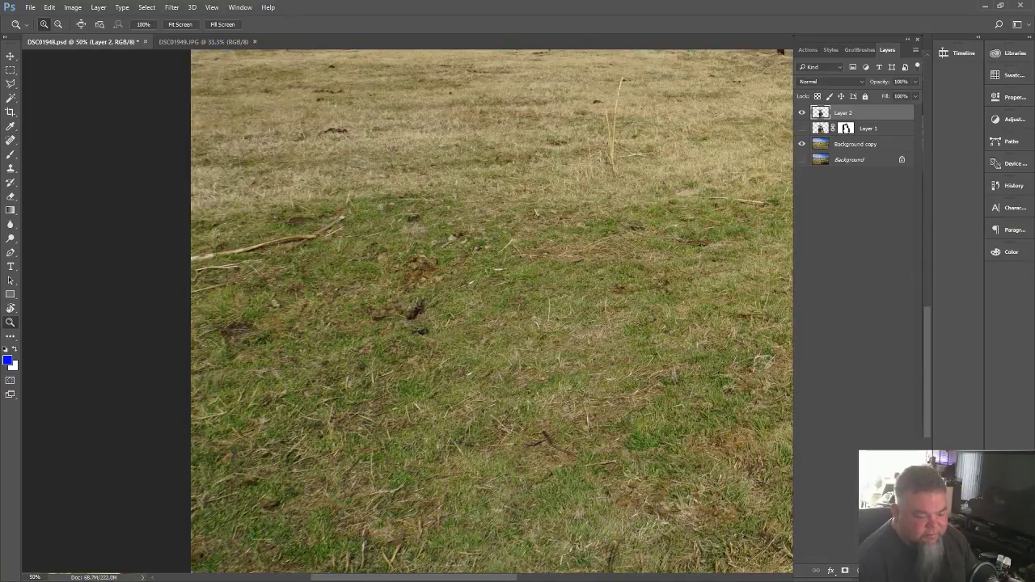
{"action": "left_click_drag", "start_coordinate": [505, 579], "coordinate": [607, 568]}
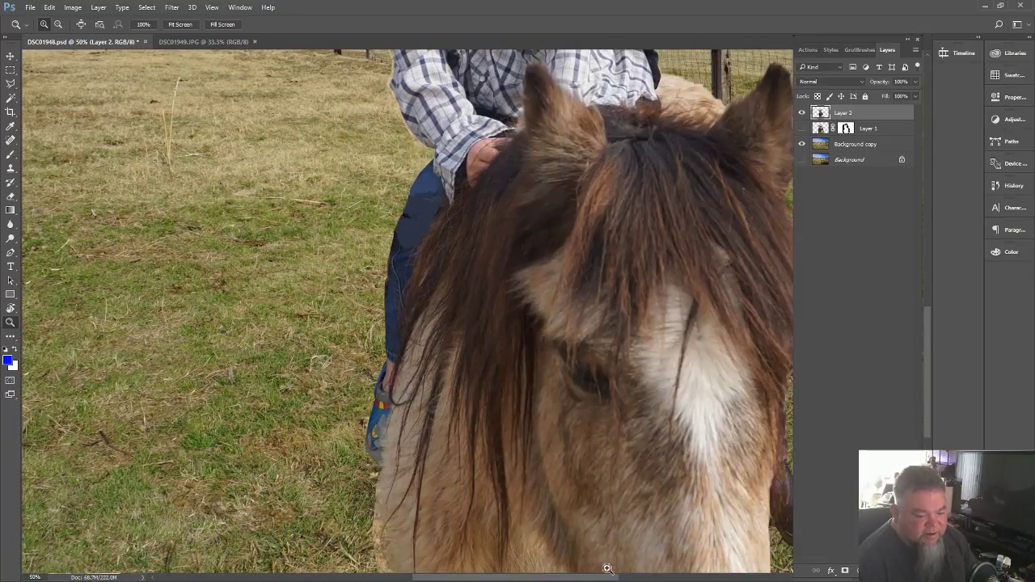
{"action": "left_click", "coordinate": [413, 232]}
{"action": "left_click", "coordinate": [413, 232]}
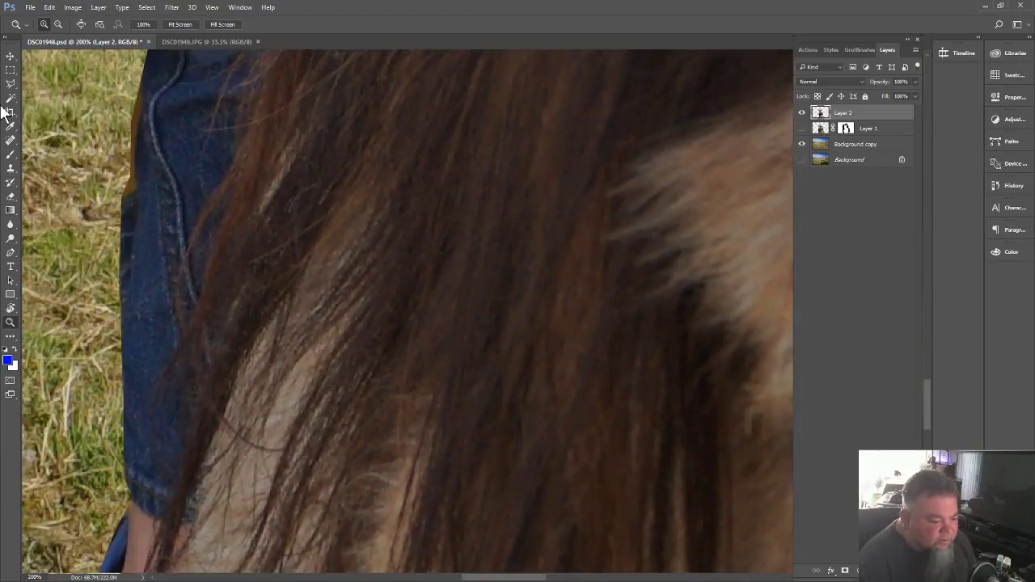
{"action": "left_click", "coordinate": [11, 83]}
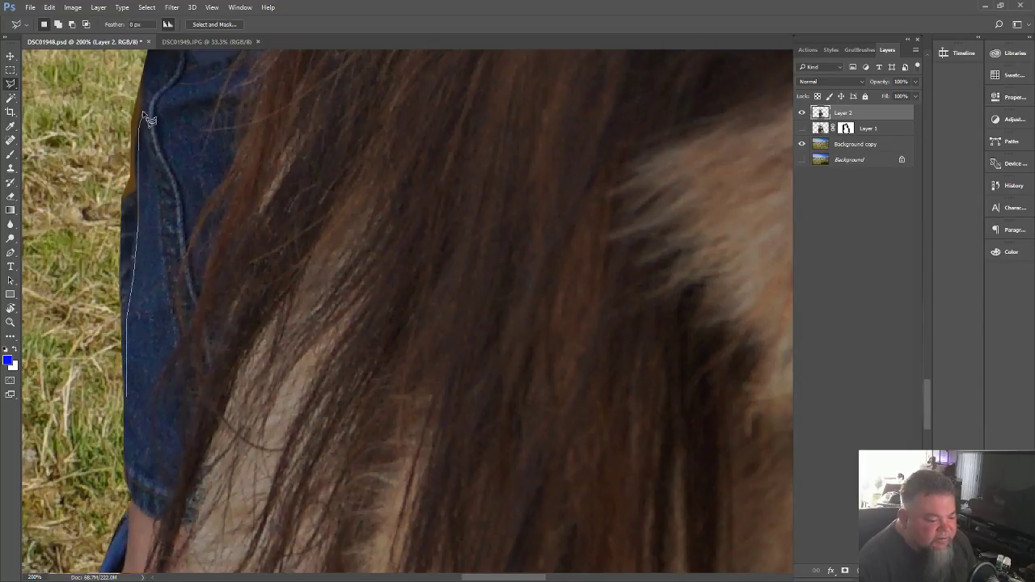
{"action": "left_click", "coordinate": [148, 91]}
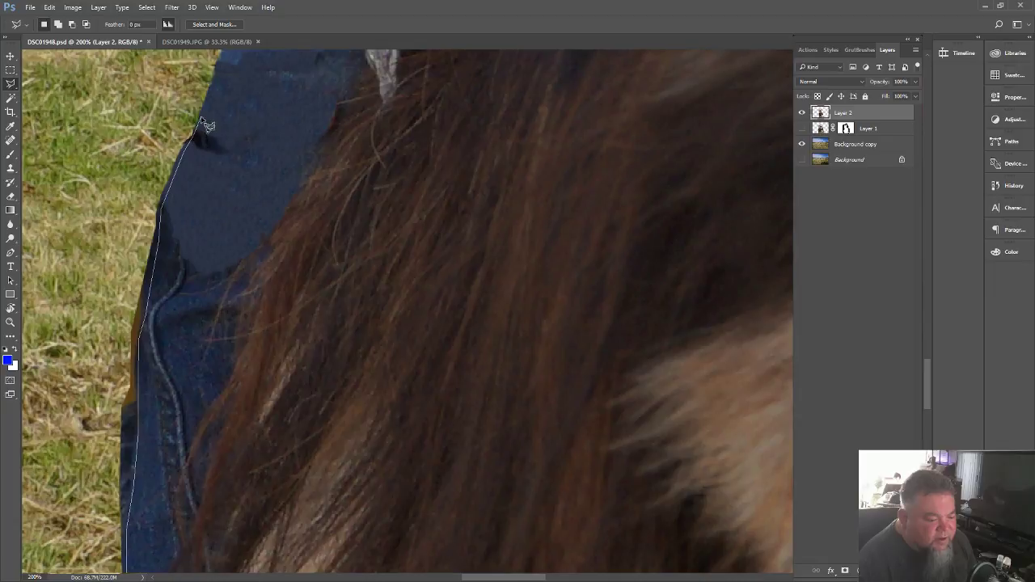
{"action": "scroll", "coordinate": [222, 77], "scroll_direction": "up", "scroll_amount": 5}
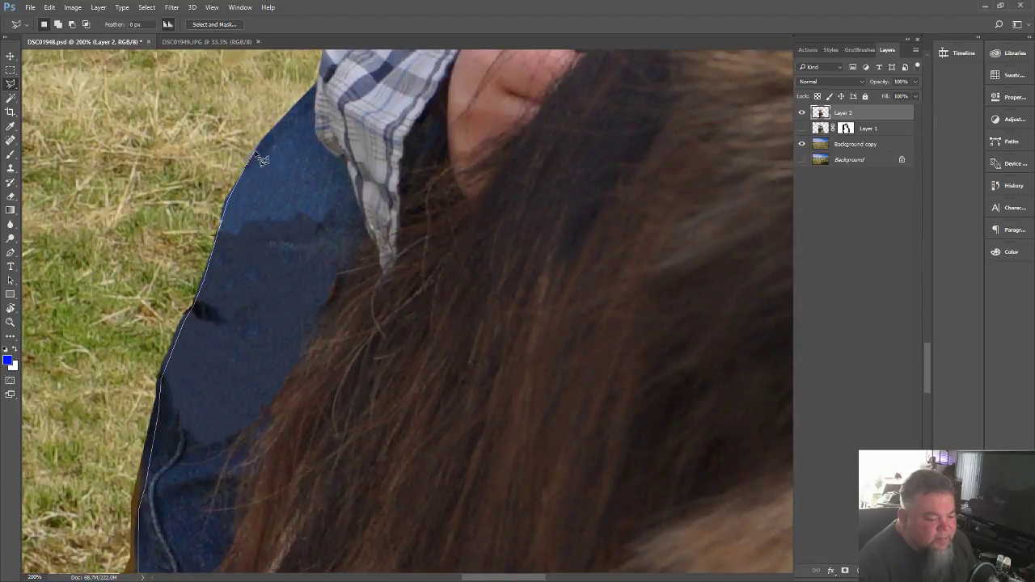
{"action": "left_click", "coordinate": [261, 101]}
{"action": "left_click", "coordinate": [162, 173]}
{"action": "scroll", "coordinate": [55, 533], "scroll_direction": "down", "scroll_amount": 5}
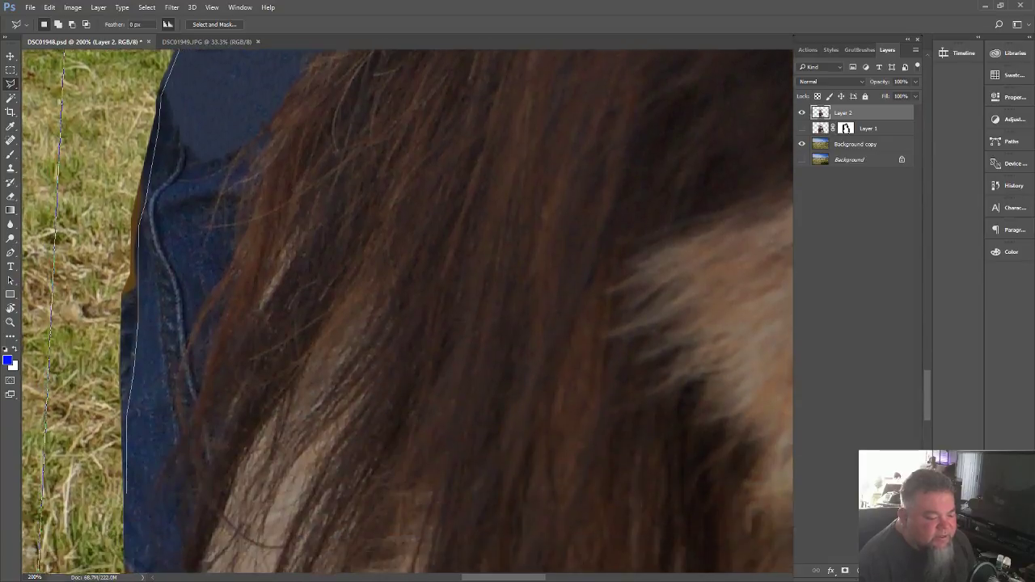
{"action": "scroll", "coordinate": [60, 453], "scroll_direction": "down", "scroll_amount": 6}
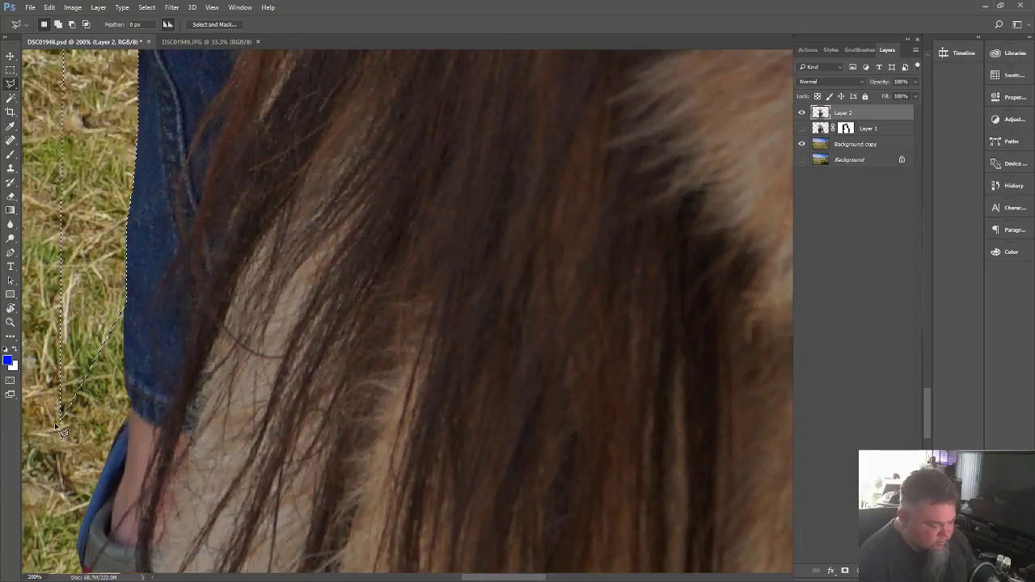
{"action": "key", "text": "Escape"}
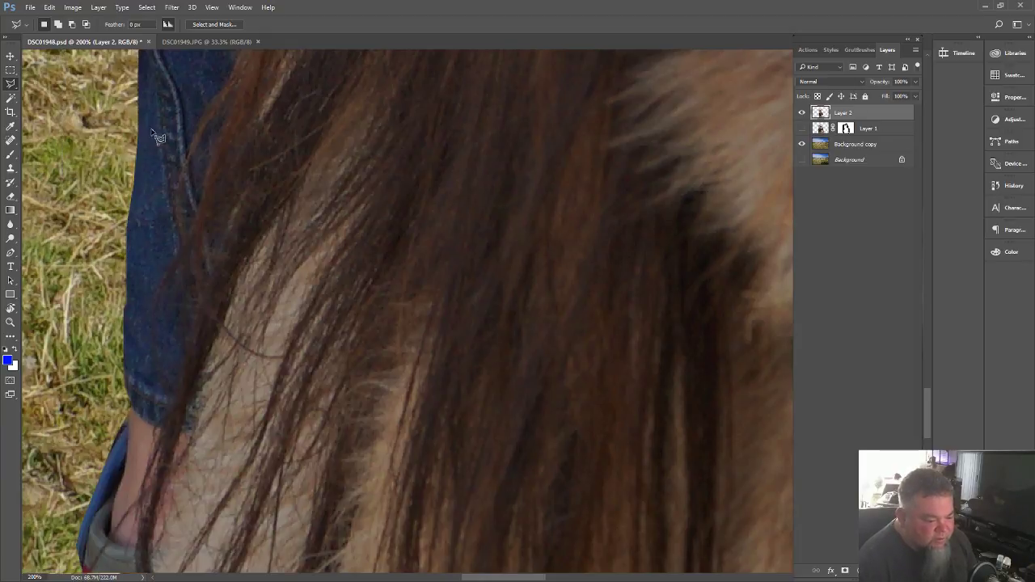
- Clone the jeans' side seam and surrounding denim upward along the outer edge of the dark patch with the Clone Stamp
{"action": "scroll", "coordinate": [173, 141], "scroll_direction": "up", "scroll_amount": 5}
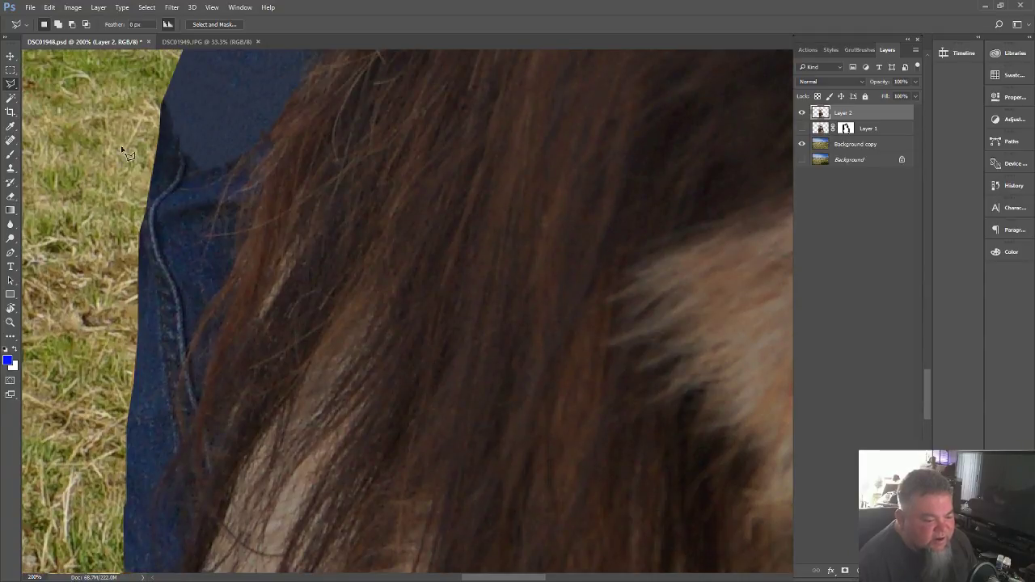
{"action": "left_click", "coordinate": [11, 168]}
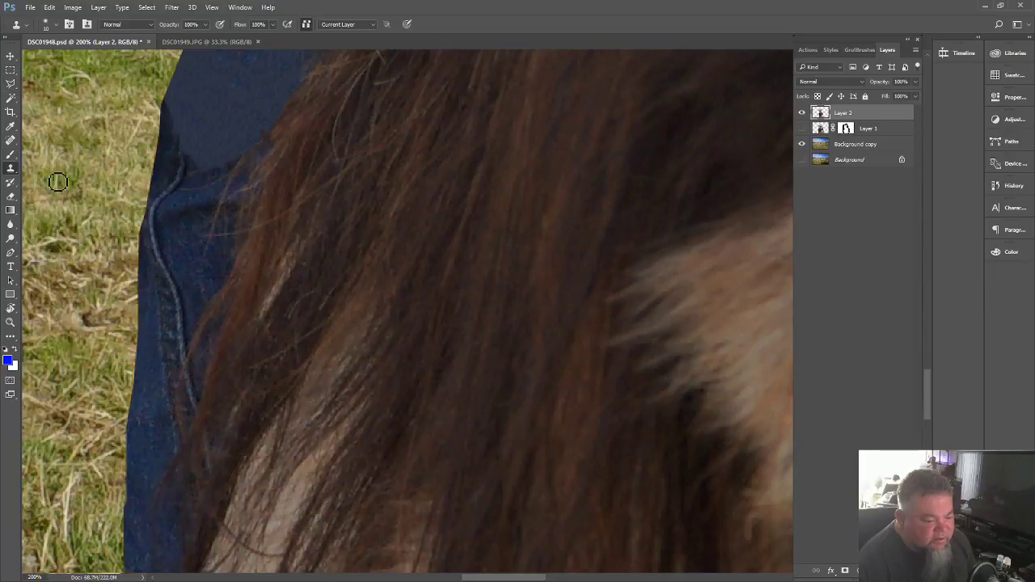
{"action": "left_click", "coordinate": [180, 177], "text": "alt"}
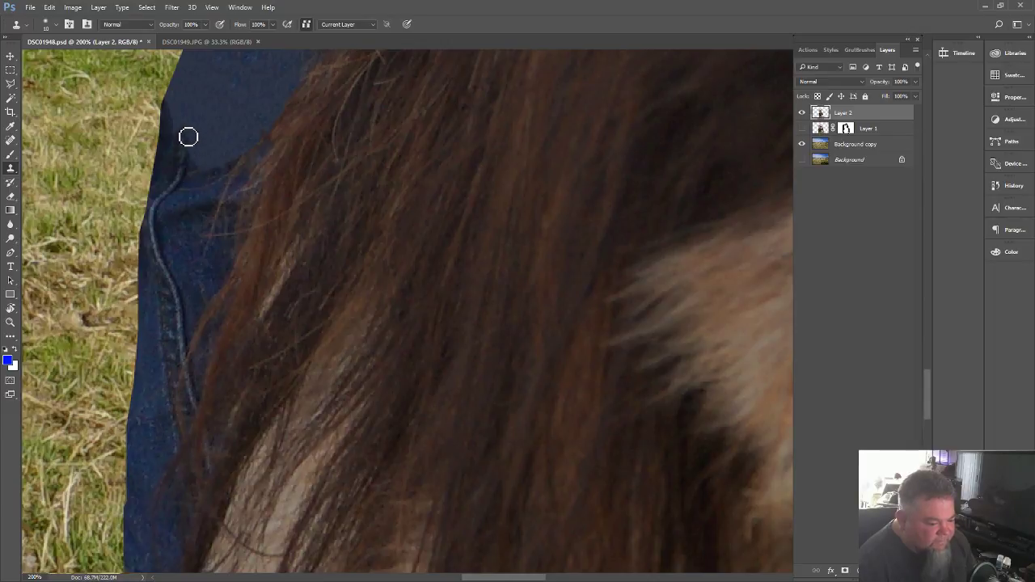
{"action": "left_click_drag", "start_coordinate": [186, 132], "coordinate": [181, 109]}
{"action": "left_click", "coordinate": [180, 102]}
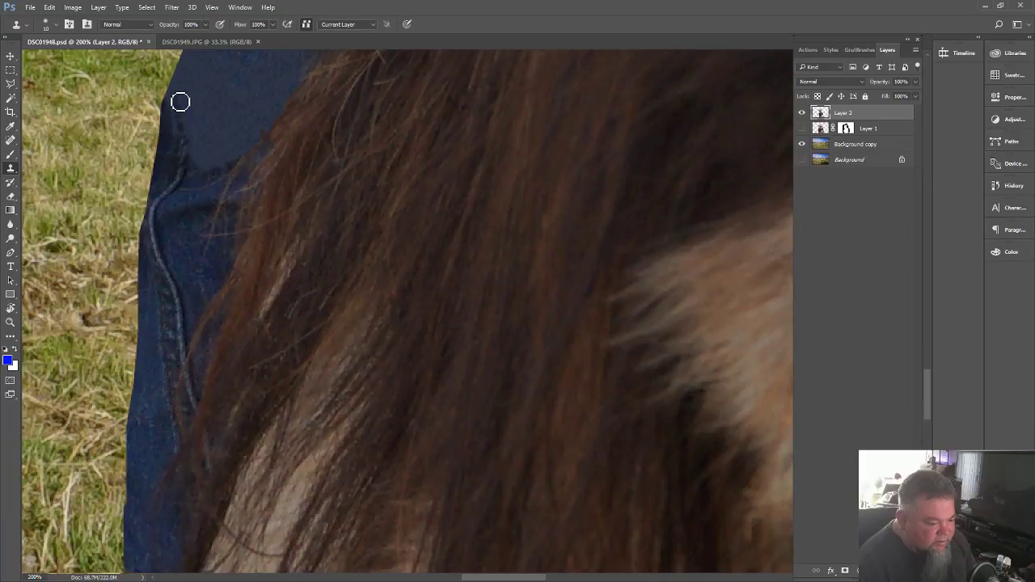
{"action": "left_click", "coordinate": [181, 163], "text": "alt"}
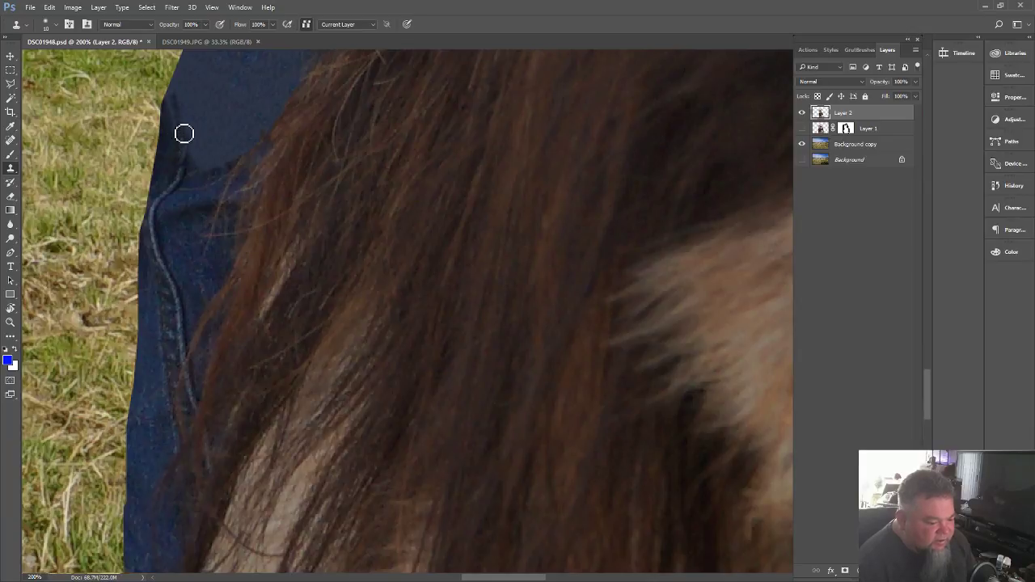
{"action": "left_click_drag", "start_coordinate": [184, 133], "coordinate": [178, 108]}
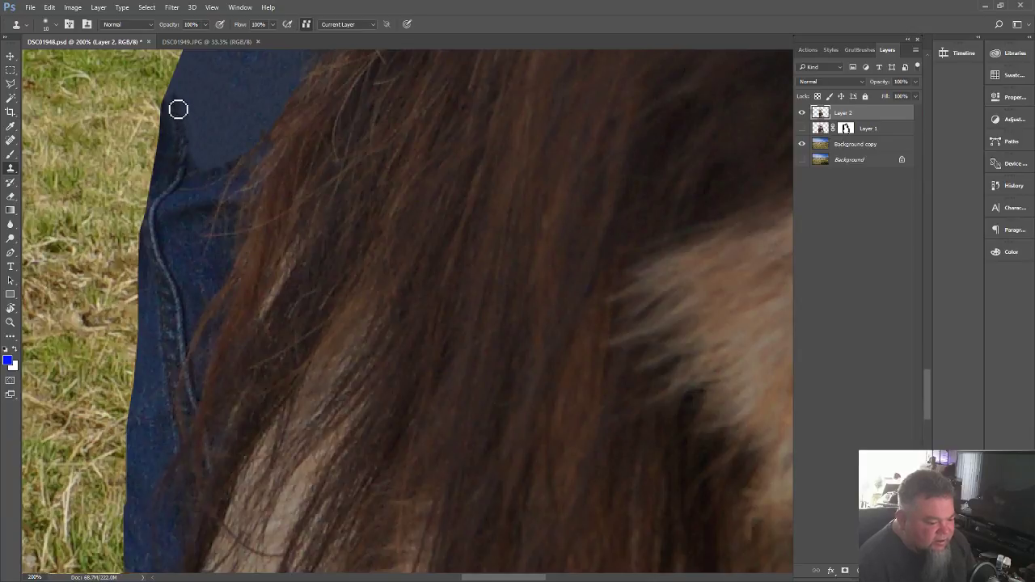
{"action": "left_click", "coordinate": [184, 176], "text": "alt"}
{"action": "left_click_drag", "start_coordinate": [184, 147], "coordinate": [180, 109]}
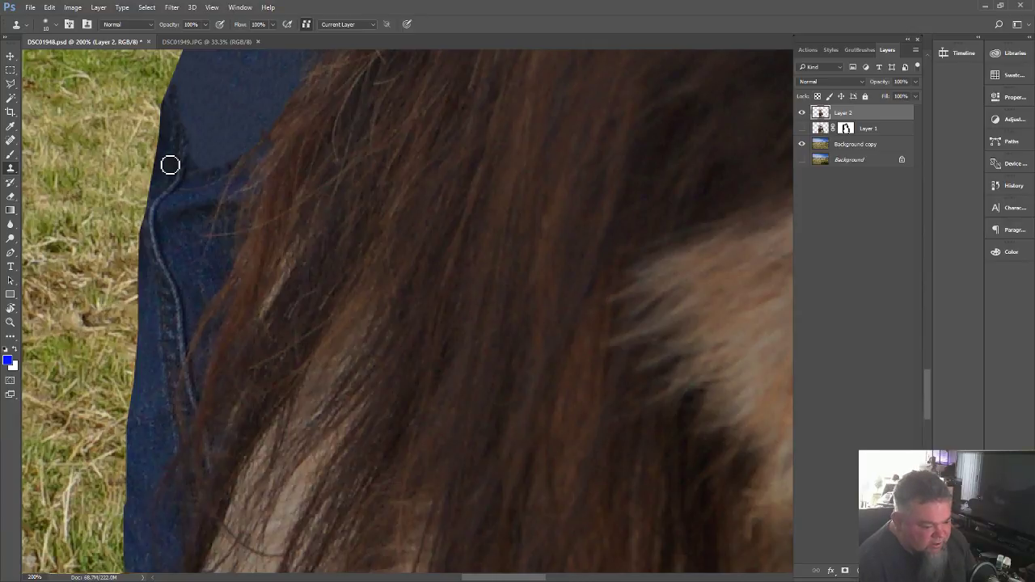
{"action": "left_click_drag", "start_coordinate": [169, 165], "coordinate": [179, 129]}
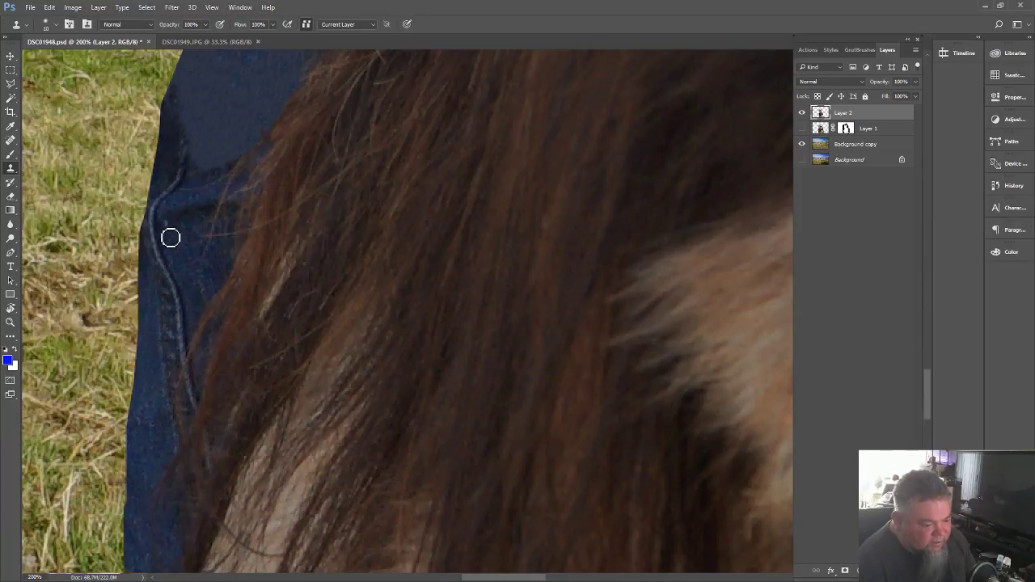
- Clone light denim over the jagged upper edge of the dark patch below the plaid sleeve
{"action": "scroll", "coordinate": [183, 307], "scroll_direction": "up", "scroll_amount": 5}
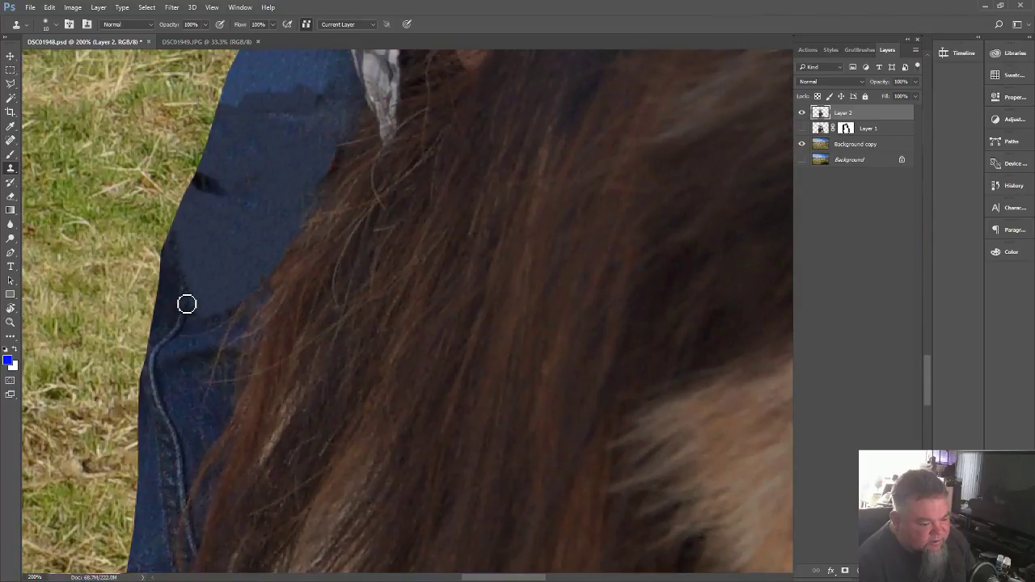
{"action": "scroll", "coordinate": [185, 304], "scroll_direction": "up", "scroll_amount": 4}
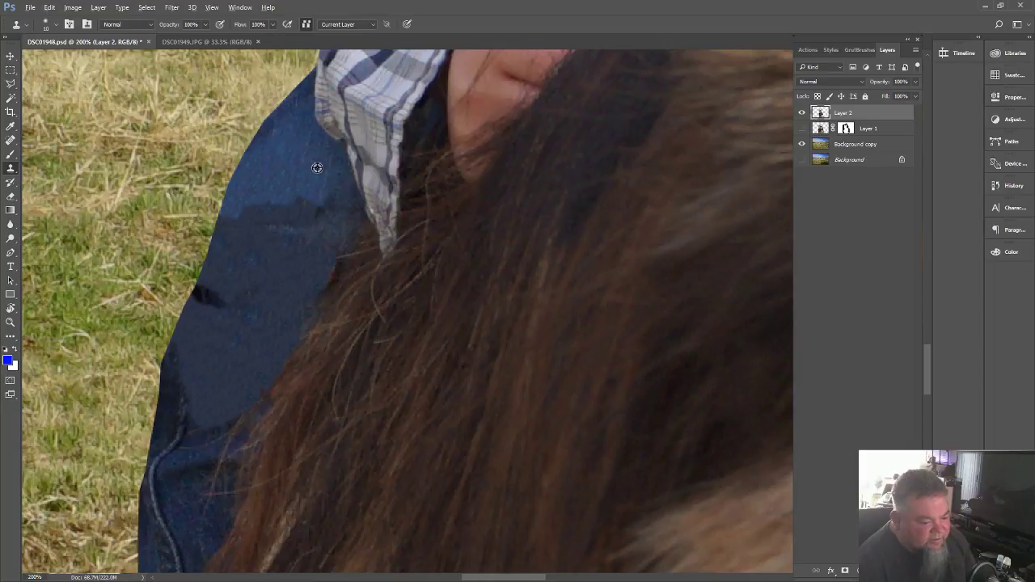
{"action": "mouse_move", "coordinate": [326, 201]}
{"action": "left_mouse_down"}
{"action": "mouse_move", "coordinate": [300, 221]}
{"action": "mouse_move", "coordinate": [273, 212]}
{"action": "mouse_move", "coordinate": [316, 220]}
{"action": "mouse_move", "coordinate": [305, 227]}
{"action": "mouse_move", "coordinate": [253, 219]}
{"action": "mouse_move", "coordinate": [301, 218]}
{"action": "mouse_move", "coordinate": [257, 199]}
{"action": "left_mouse_up"}
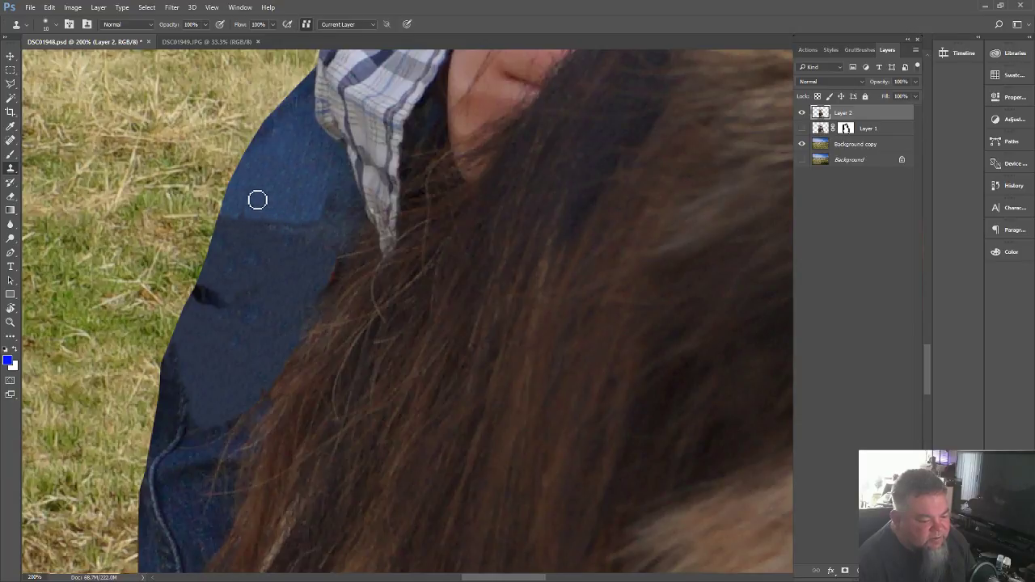
{"action": "left_click", "coordinate": [8, 199]}
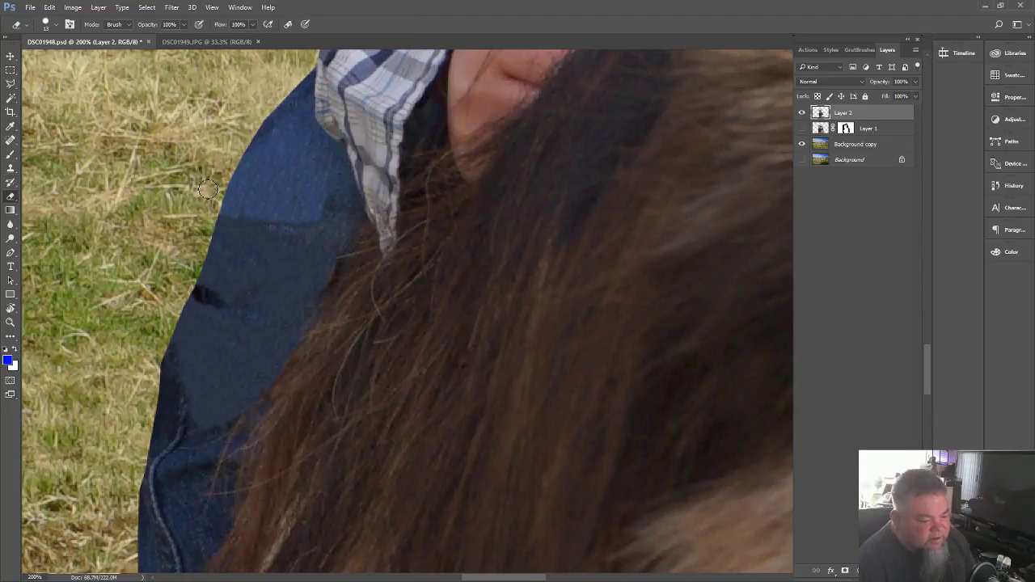
{"action": "left_click_drag", "start_coordinate": [286, 153], "coordinate": [274, 206]}
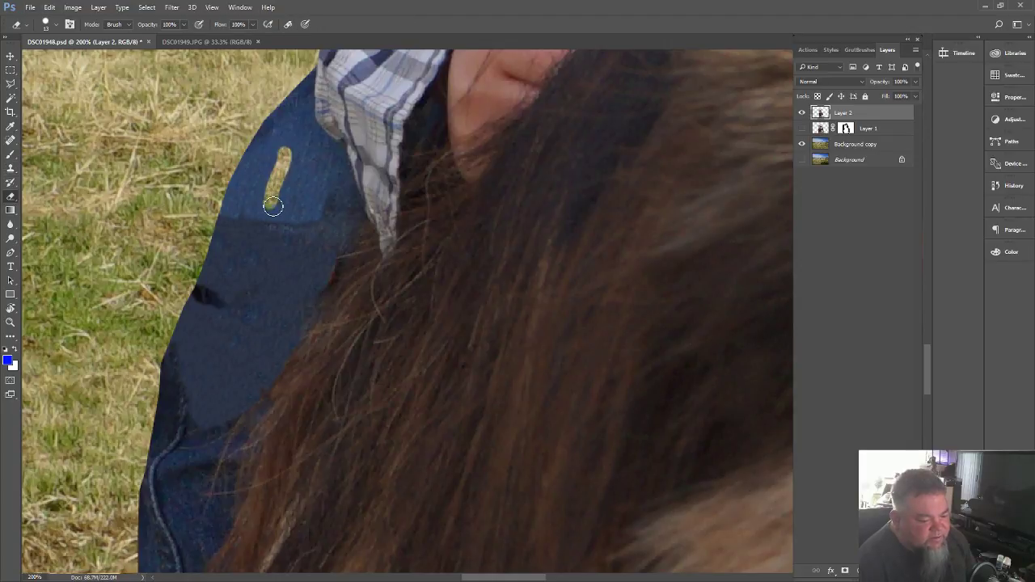
{"action": "key", "text": "ctrl+z"}
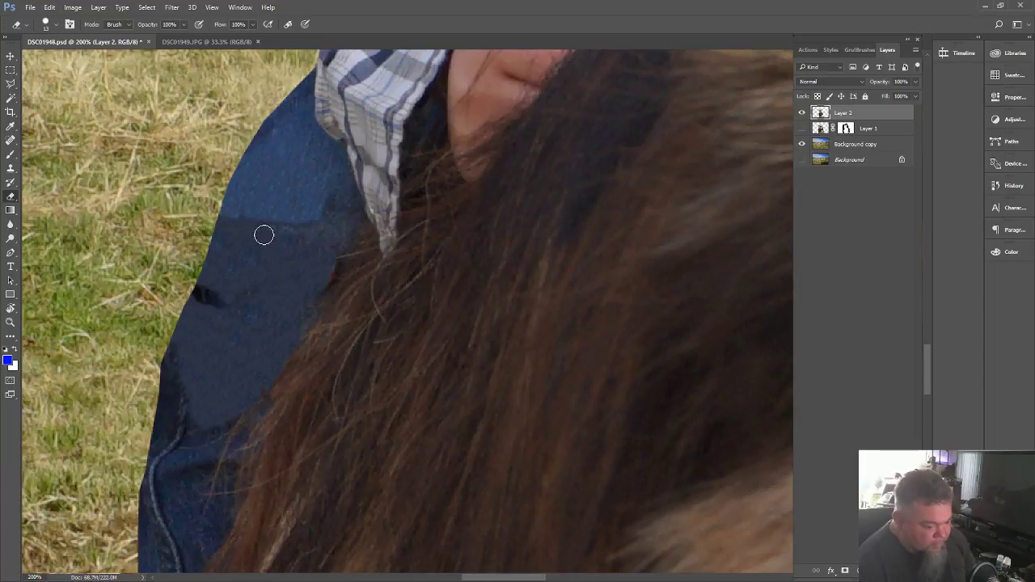
{"action": "left_click_drag", "start_coordinate": [295, 158], "coordinate": [299, 170]}
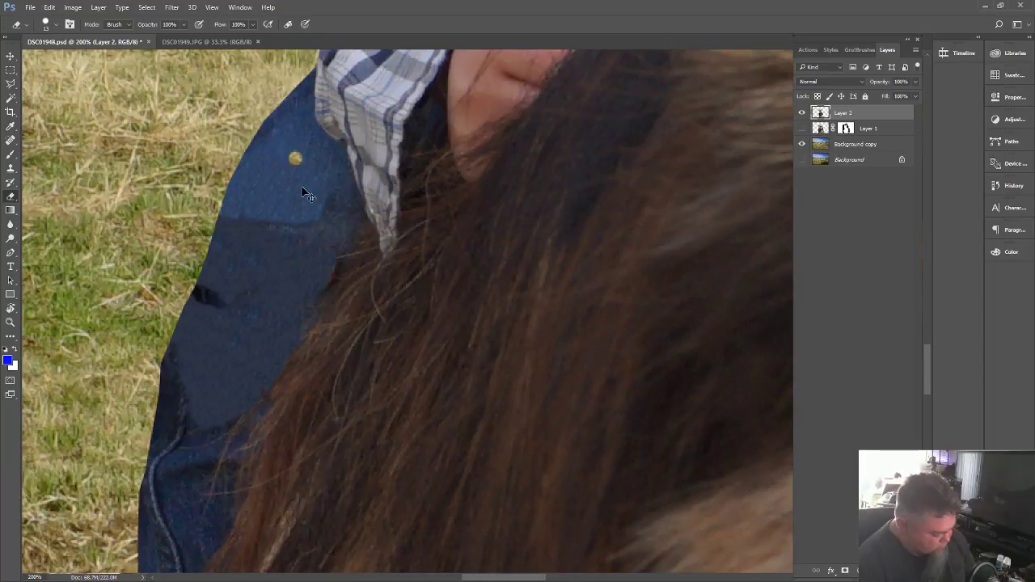
{"action": "key", "text": "ctrl+z"}
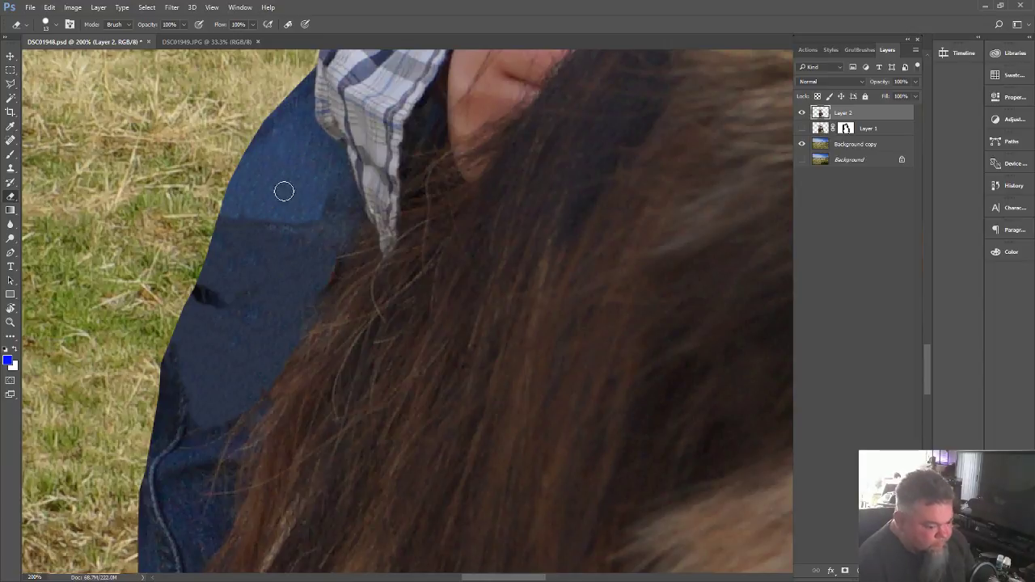
{"action": "left_click", "coordinate": [11, 210]}
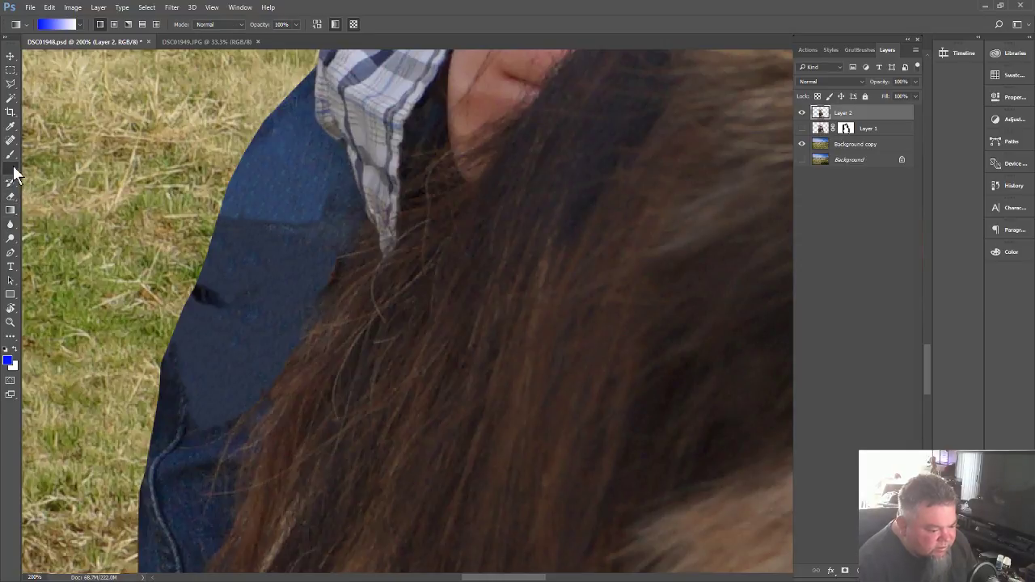
{"action": "left_click", "coordinate": [14, 172]}
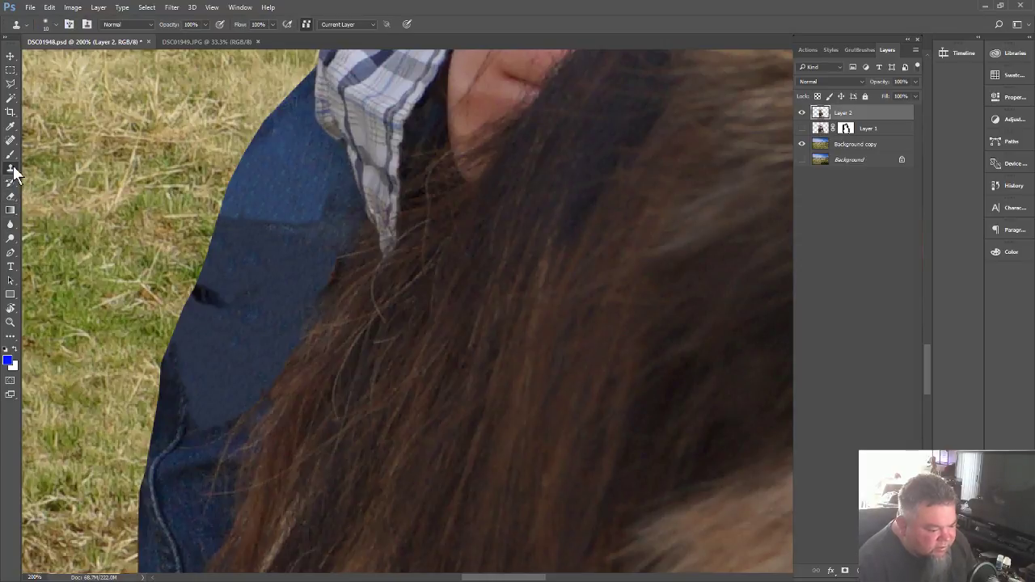
{"action": "left_click", "coordinate": [12, 214]}
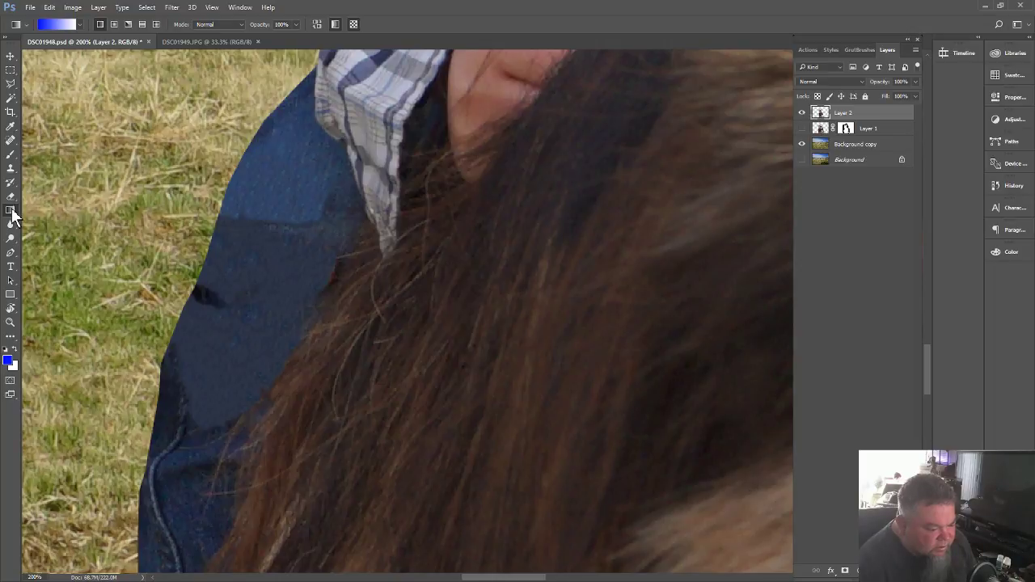
{"action": "left_click", "coordinate": [14, 199]}
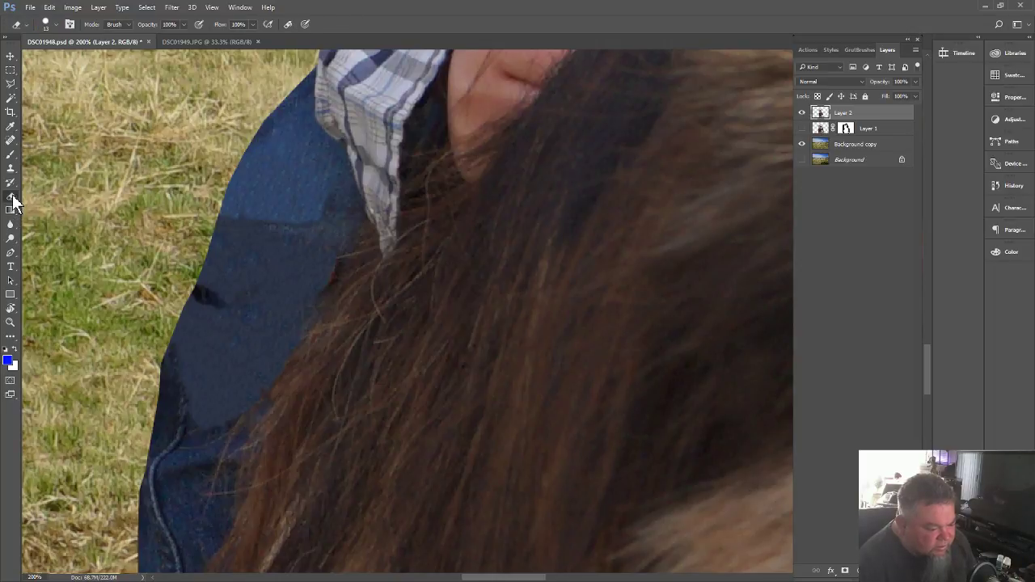
- Blend the boundary between the light and dark denim on the thigh with the Spot Healing Brush, undoing the last stroke
{"action": "left_click", "coordinate": [15, 144]}
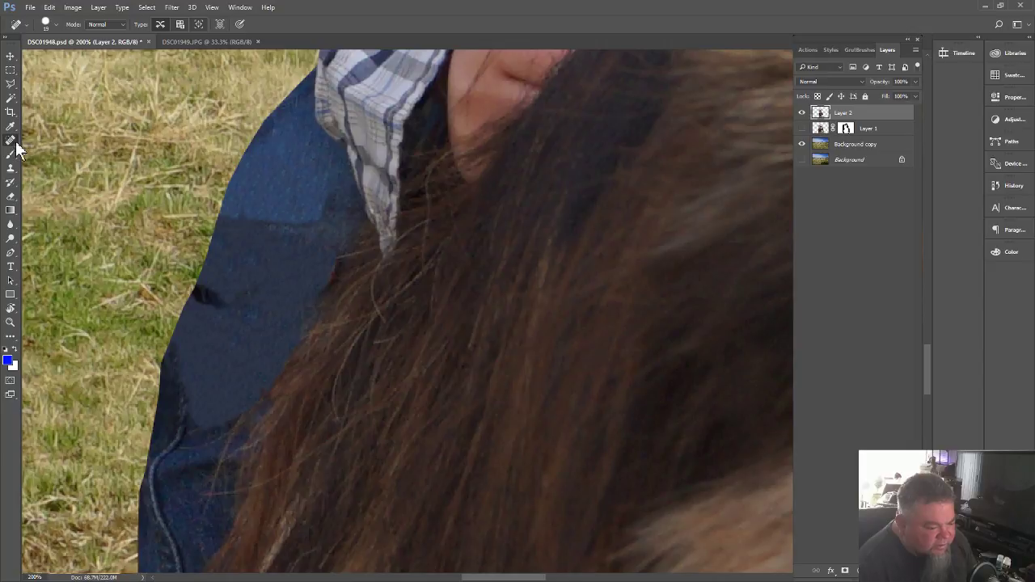
{"action": "left_click_drag", "start_coordinate": [276, 207], "coordinate": [259, 279]}
{"action": "left_click_drag", "start_coordinate": [307, 215], "coordinate": [232, 219]}
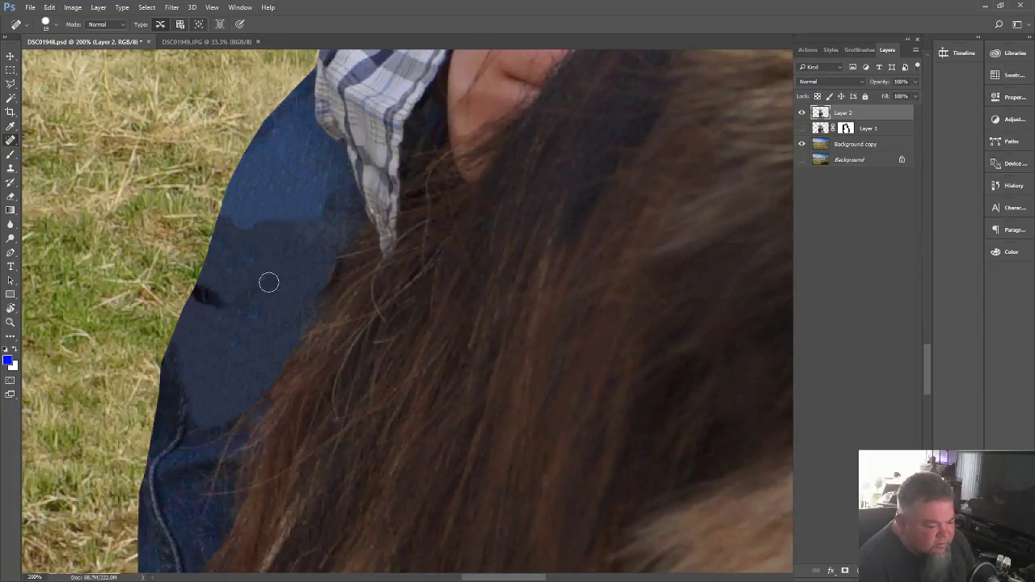
{"action": "left_click_drag", "start_coordinate": [314, 223], "coordinate": [245, 221]}
{"action": "mouse_move", "coordinate": [319, 220]}
{"action": "left_mouse_down"}
{"action": "mouse_move", "coordinate": [253, 229]}
{"action": "mouse_move", "coordinate": [308, 236]}
{"action": "mouse_move", "coordinate": [250, 239]}
{"action": "mouse_move", "coordinate": [271, 237]}
{"action": "mouse_move", "coordinate": [241, 229]}
{"action": "mouse_move", "coordinate": [228, 210]}
{"action": "mouse_move", "coordinate": [232, 243]}
{"action": "left_mouse_up"}
{"action": "key", "text": "ctrl+z"}
- Heal the dark notch along the outer edge of the jeans and rework the patch above the side seam
{"action": "mouse_move", "coordinate": [224, 297]}
{"action": "left_mouse_down"}
{"action": "mouse_move", "coordinate": [216, 315]}
{"action": "mouse_move", "coordinate": [203, 303]}
{"action": "mouse_move", "coordinate": [185, 369]}
{"action": "left_mouse_up"}
{"action": "left_click_drag", "start_coordinate": [194, 423], "coordinate": [187, 352]}
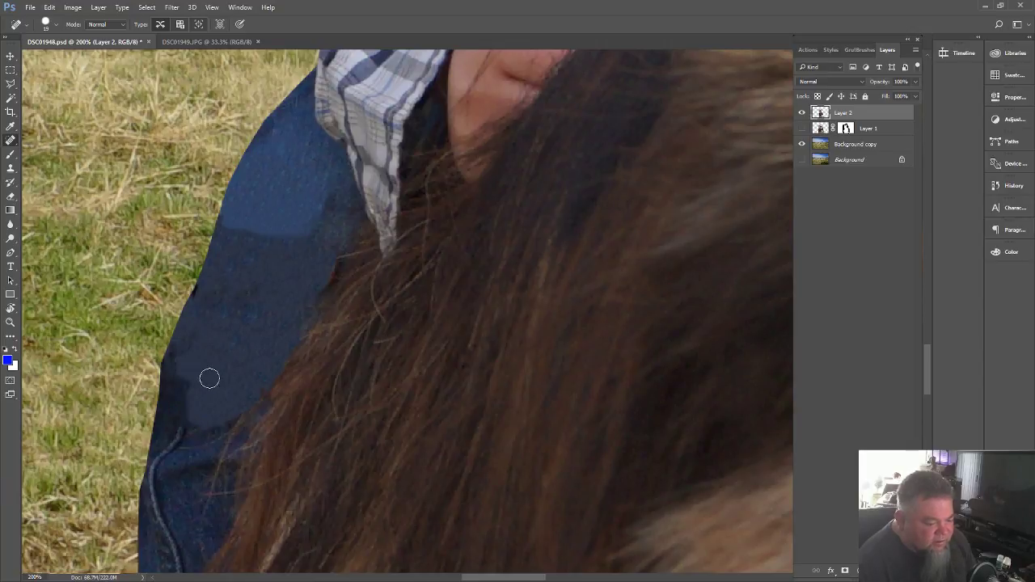
{"action": "key", "text": "ctrl+z"}
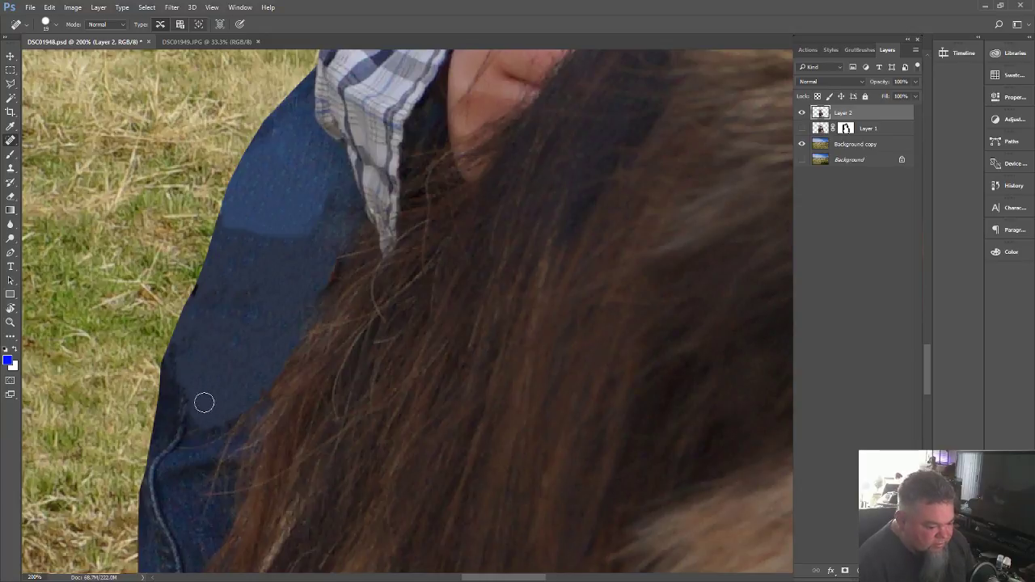
{"action": "mouse_move", "coordinate": [199, 410]}
{"action": "left_mouse_down"}
{"action": "mouse_move", "coordinate": [197, 386]}
{"action": "mouse_move", "coordinate": [216, 376]}
{"action": "mouse_move", "coordinate": [197, 390]}
{"action": "mouse_move", "coordinate": [206, 372]}
{"action": "mouse_move", "coordinate": [194, 399]}
{"action": "mouse_move", "coordinate": [207, 389]}
{"action": "mouse_move", "coordinate": [191, 401]}
{"action": "mouse_move", "coordinate": [205, 397]}
{"action": "mouse_move", "coordinate": [219, 363]}
{"action": "mouse_move", "coordinate": [203, 404]}
{"action": "mouse_move", "coordinate": [219, 381]}
{"action": "mouse_move", "coordinate": [191, 394]}
{"action": "mouse_move", "coordinate": [214, 385]}
{"action": "mouse_move", "coordinate": [209, 373]}
{"action": "mouse_move", "coordinate": [226, 359]}
{"action": "left_mouse_up"}
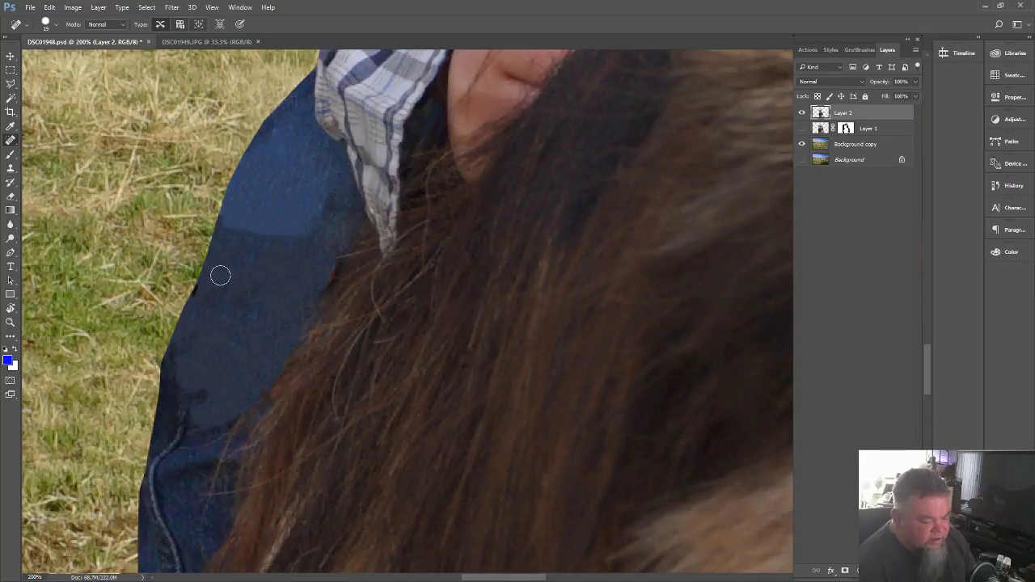
- Paint soft black brush strokes over the boy's jean thigh on a new layer above Layer 2, using color 000000
{"action": "scroll", "coordinate": [220, 296], "scroll_direction": "down", "scroll_amount": 5}
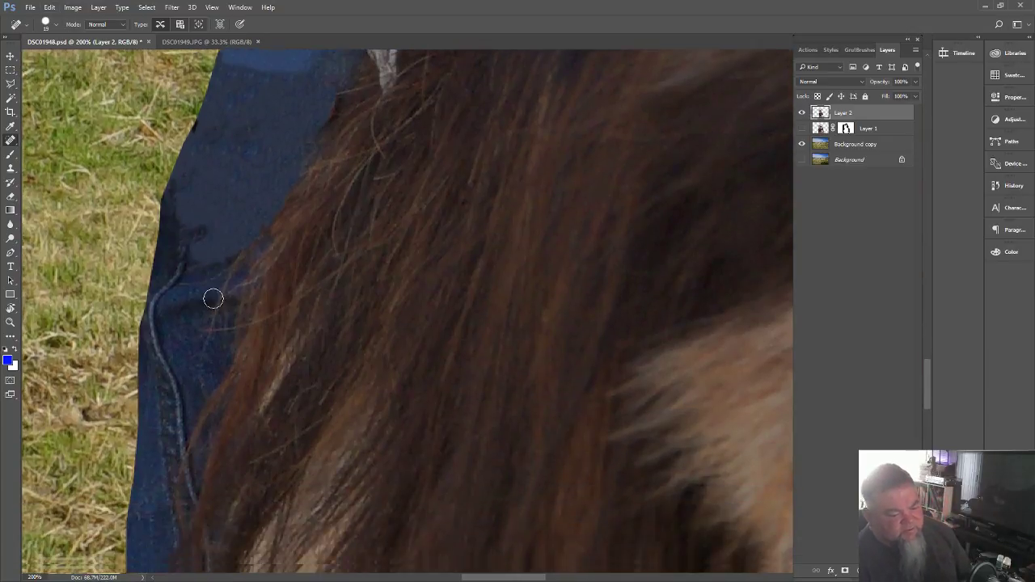
{"action": "scroll", "coordinate": [212, 287], "scroll_direction": "down", "scroll_amount": 2}
{"action": "scroll", "coordinate": [210, 263], "scroll_direction": "up", "scroll_amount": 7}
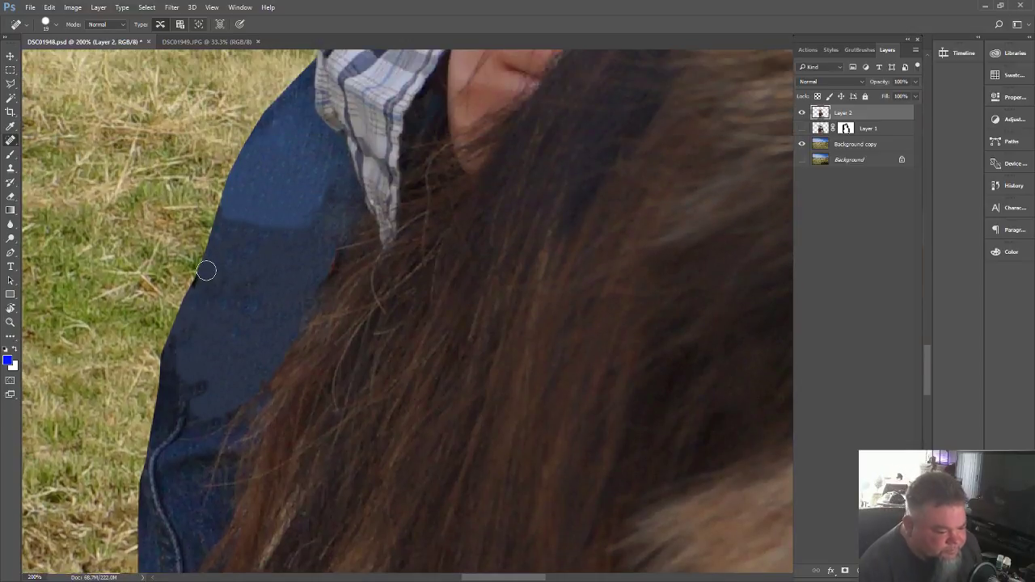
{"action": "scroll", "coordinate": [223, 275], "scroll_direction": "up", "scroll_amount": 1}
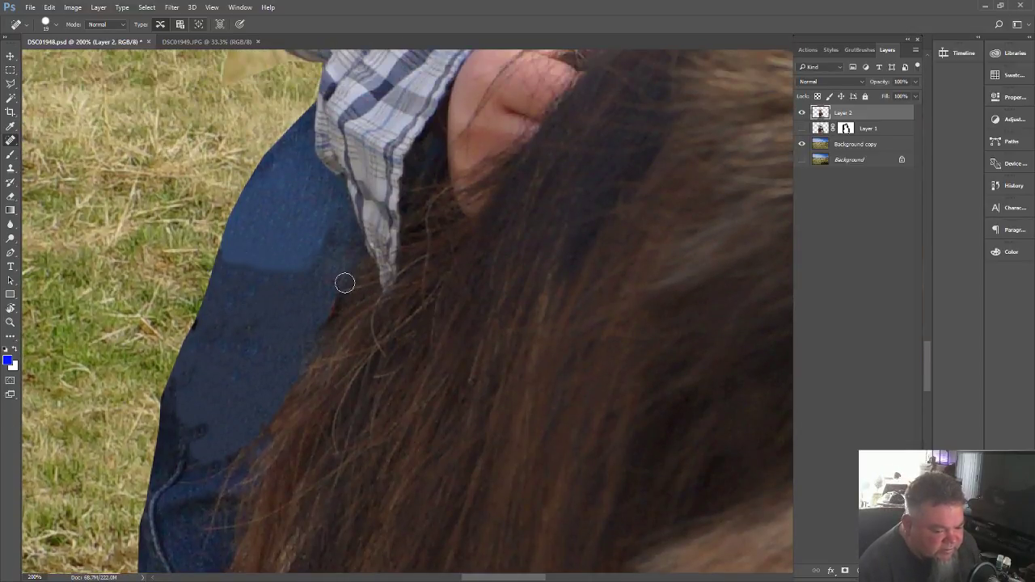
{"action": "left_click", "coordinate": [887, 571]}
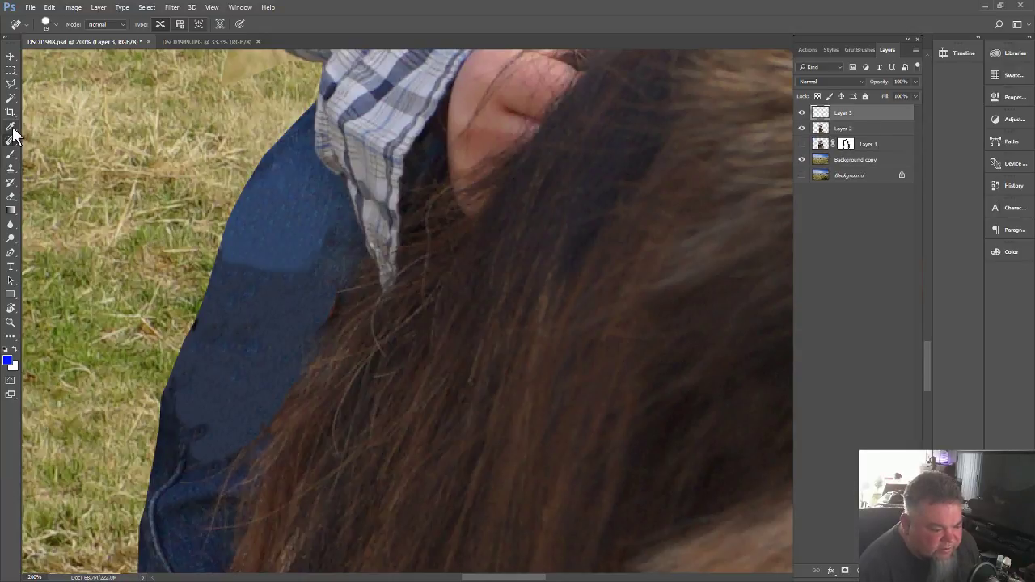
{"action": "left_click", "coordinate": [11, 154]}
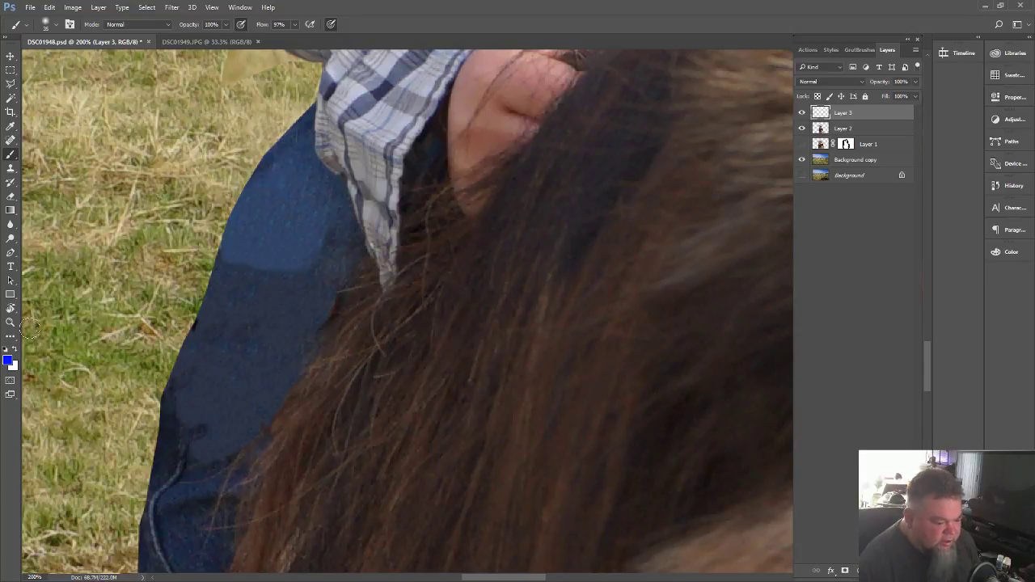
{"action": "left_click", "coordinate": [9, 363]}
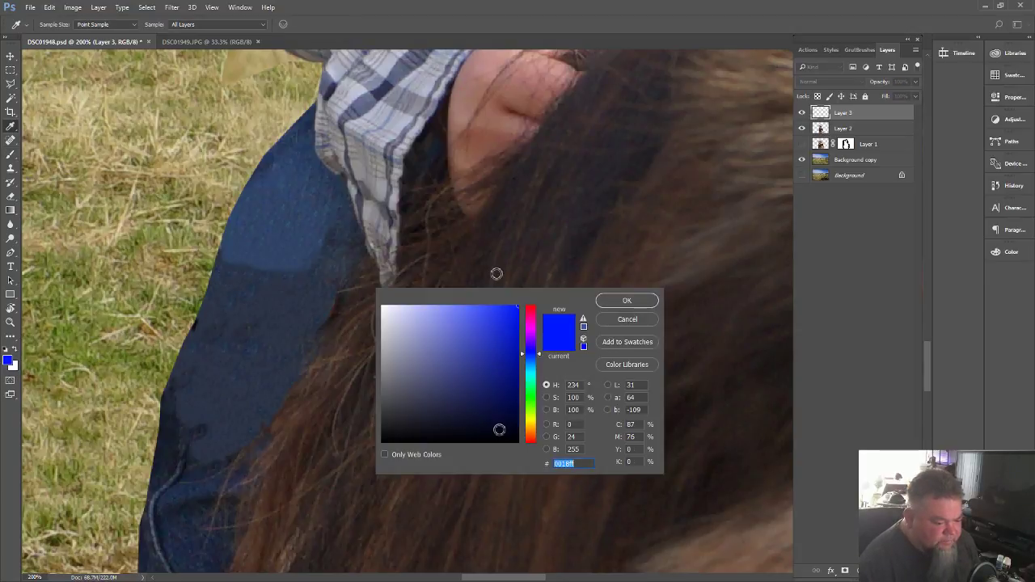
{"action": "type", "text": "000000"}
{"action": "left_click", "coordinate": [615, 301]}
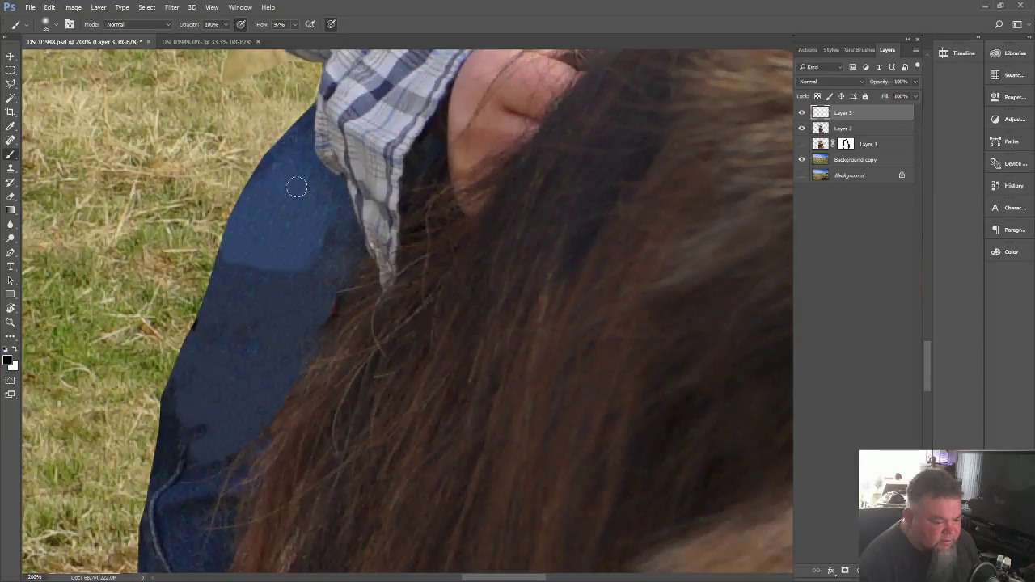
{"action": "mouse_move", "coordinate": [277, 161]}
{"action": "left_mouse_down"}
{"action": "mouse_move", "coordinate": [222, 240]}
{"action": "mouse_move", "coordinate": [180, 405]}
{"action": "mouse_move", "coordinate": [208, 364]}
{"action": "mouse_move", "coordinate": [186, 403]}
{"action": "mouse_move", "coordinate": [304, 126]}
{"action": "mouse_move", "coordinate": [241, 219]}
{"action": "mouse_move", "coordinate": [208, 308]}
{"action": "mouse_move", "coordinate": [240, 249]}
{"action": "mouse_move", "coordinate": [239, 300]}
{"action": "mouse_move", "coordinate": [309, 252]}
{"action": "mouse_move", "coordinate": [253, 276]}
{"action": "mouse_move", "coordinate": [285, 236]}
{"action": "mouse_move", "coordinate": [265, 251]}
{"action": "mouse_move", "coordinate": [305, 257]}
{"action": "mouse_move", "coordinate": [241, 325]}
{"action": "mouse_move", "coordinate": [194, 458]}
{"action": "mouse_move", "coordinate": [311, 311]}
{"action": "mouse_move", "coordinate": [320, 265]}
{"action": "mouse_move", "coordinate": [237, 378]}
{"action": "mouse_move", "coordinate": [297, 290]}
{"action": "mouse_move", "coordinate": [229, 369]}
{"action": "left_mouse_up"}
{"action": "mouse_move", "coordinate": [297, 276]}
{"action": "left_mouse_down"}
{"action": "mouse_move", "coordinate": [329, 228]}
{"action": "mouse_move", "coordinate": [299, 253]}
{"action": "mouse_move", "coordinate": [289, 239]}
{"action": "mouse_move", "coordinate": [329, 214]}
{"action": "mouse_move", "coordinate": [329, 272]}
{"action": "mouse_move", "coordinate": [313, 314]}
{"action": "mouse_move", "coordinate": [263, 397]}
{"action": "mouse_move", "coordinate": [202, 451]}
{"action": "left_mouse_up"}
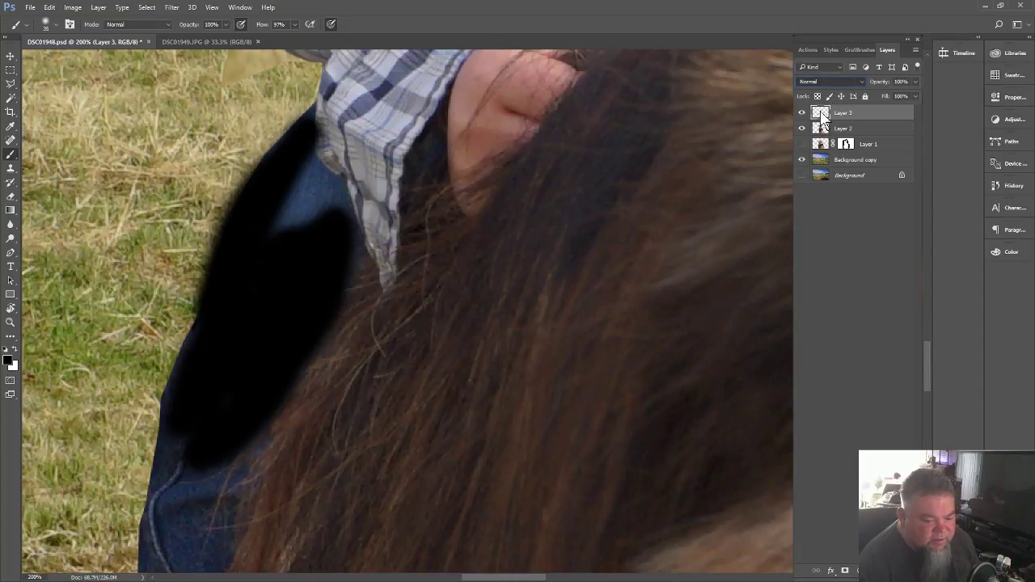
- Try Overlay and Multiply on the black shading layer, settling on Soft Light blending at 77% opacity
{"action": "left_click", "coordinate": [824, 187]}
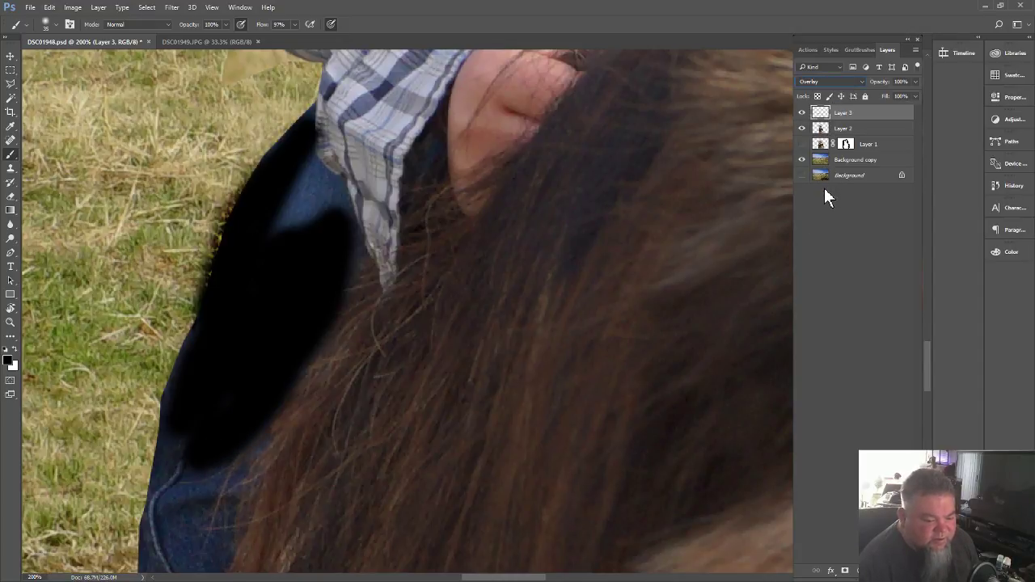
{"action": "left_click", "coordinate": [815, 116]}
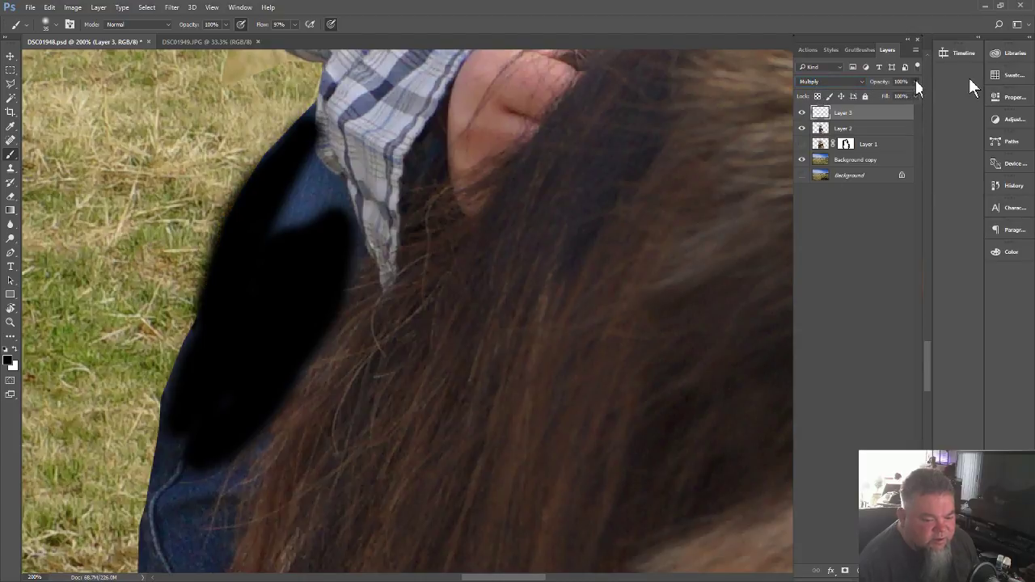
{"action": "left_click_drag", "start_coordinate": [916, 86], "coordinate": [886, 95]}
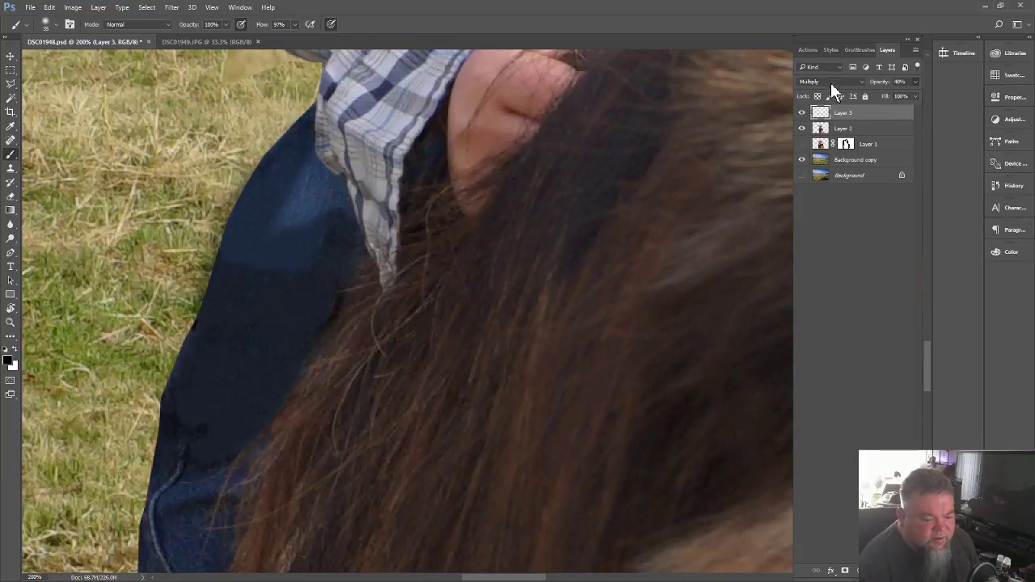
{"action": "left_click", "coordinate": [813, 195]}
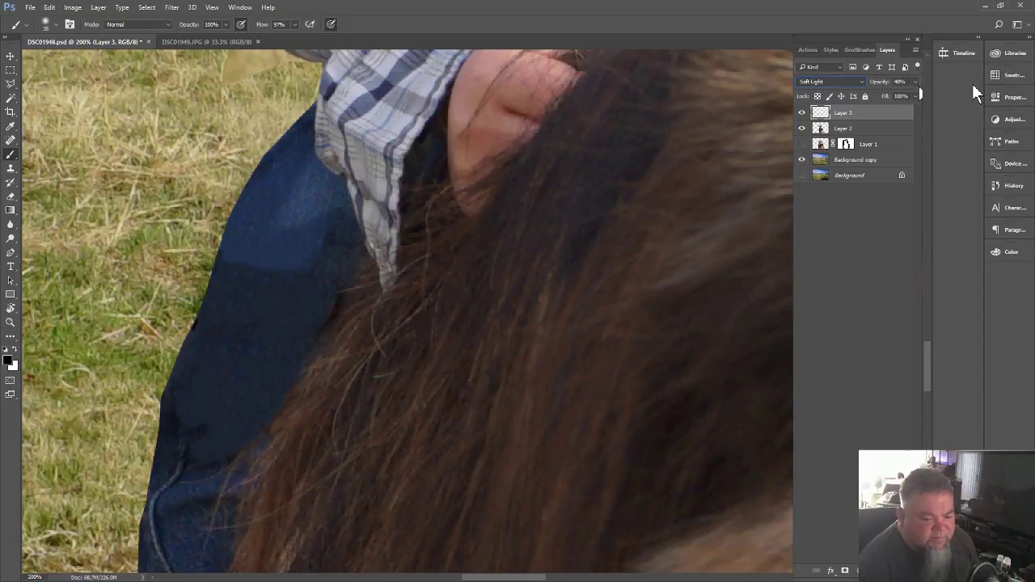
{"action": "left_click", "coordinate": [915, 83]}
{"action": "left_click", "coordinate": [905, 96]}
{"action": "left_click_drag", "start_coordinate": [905, 96], "coordinate": [903, 96]}
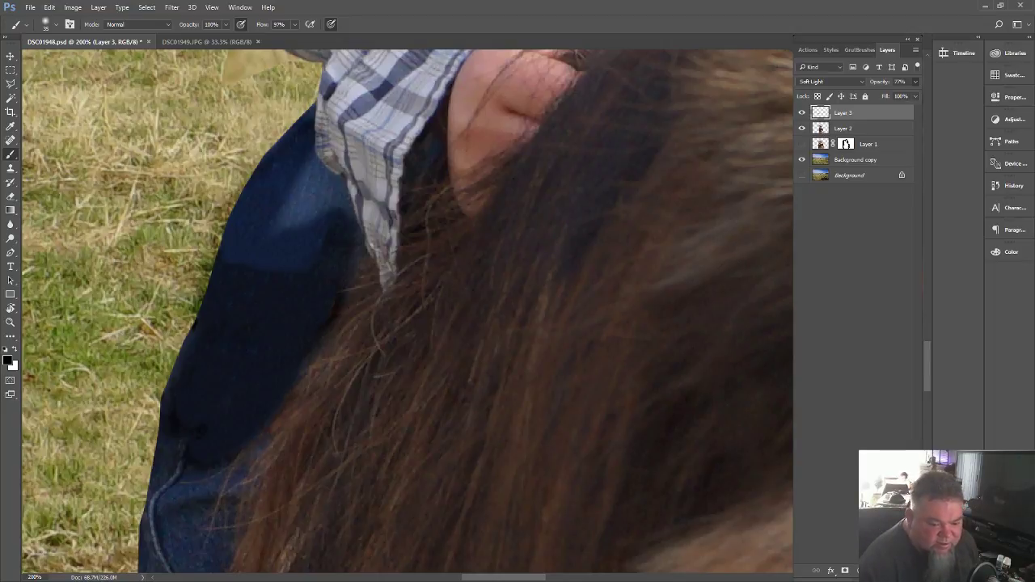
- Hide the black shading layer and make Layer 2 the active layer
{"action": "left_click", "coordinate": [840, 128]}
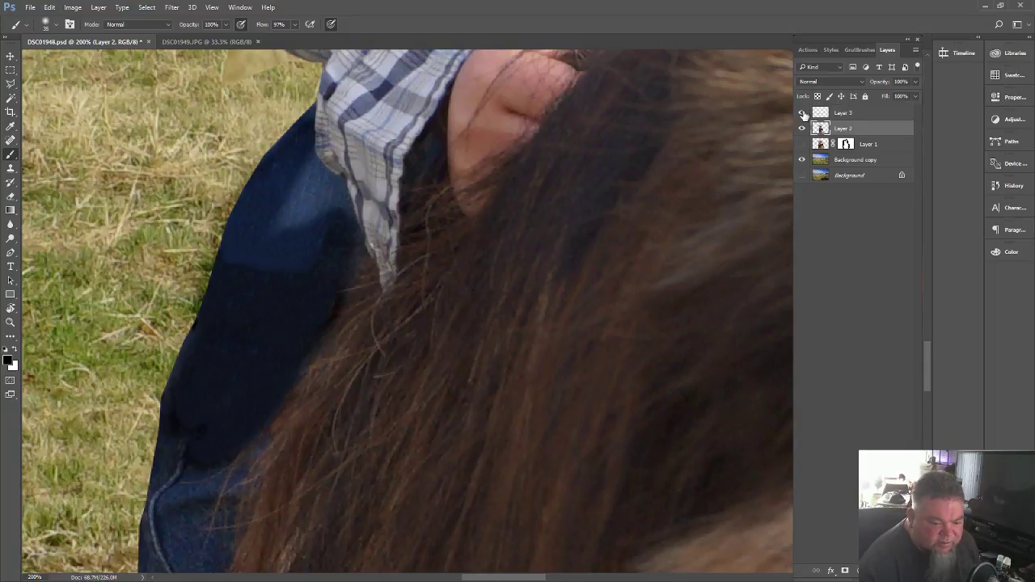
{"action": "left_click", "coordinate": [802, 114]}
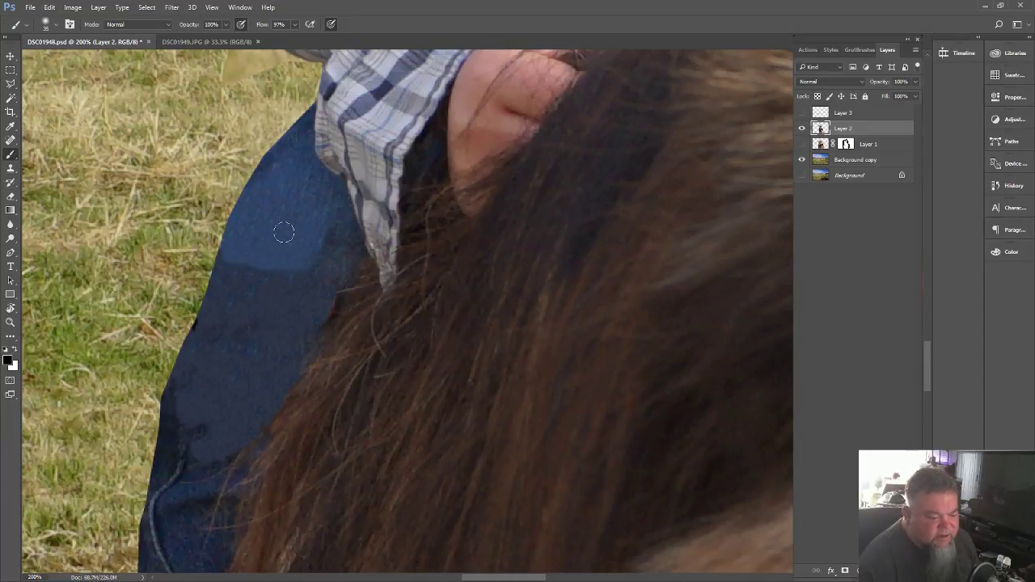
{"action": "scroll", "coordinate": [229, 374], "scroll_direction": "down", "scroll_amount": 5}
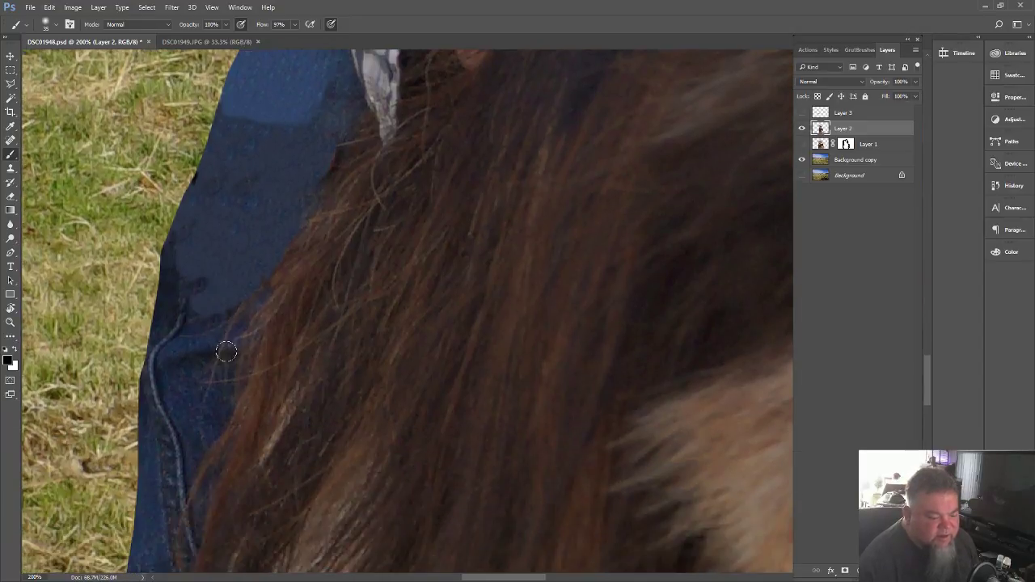
{"action": "scroll", "coordinate": [228, 338], "scroll_direction": "down", "scroll_amount": 3}
{"action": "scroll", "coordinate": [228, 323], "scroll_direction": "up", "scroll_amount": 5}
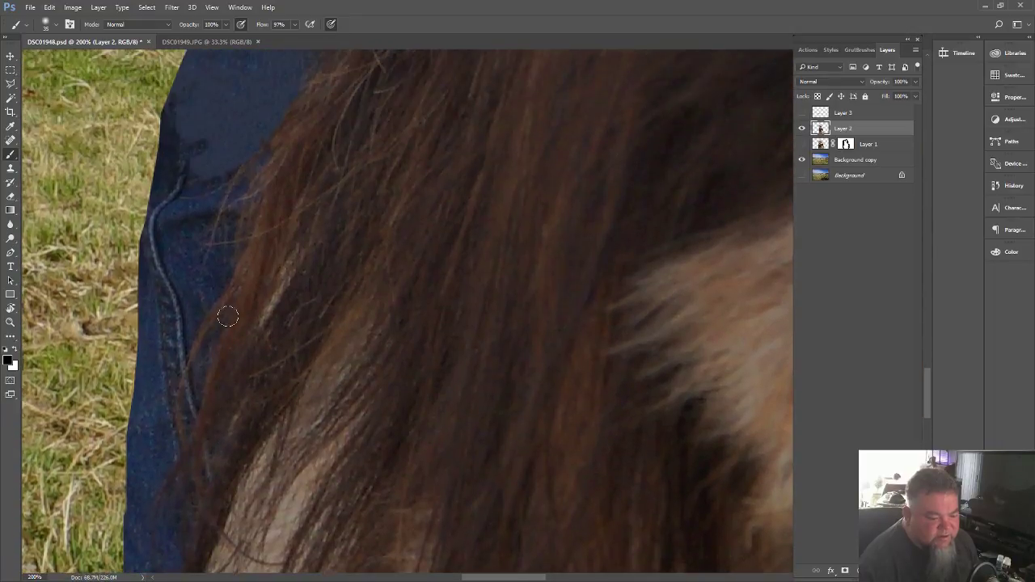
{"action": "scroll", "coordinate": [227, 317], "scroll_direction": "up", "scroll_amount": 5}
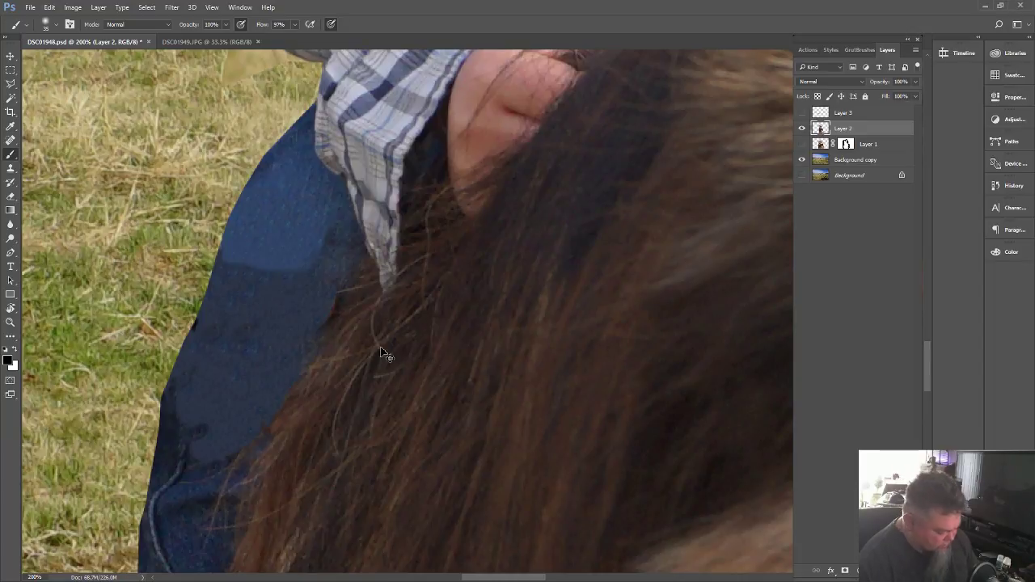
- Paste the copied denim texture above Layer 2 and scale it down proportionally to about 54%
{"action": "key", "text": "ctrl+v"}
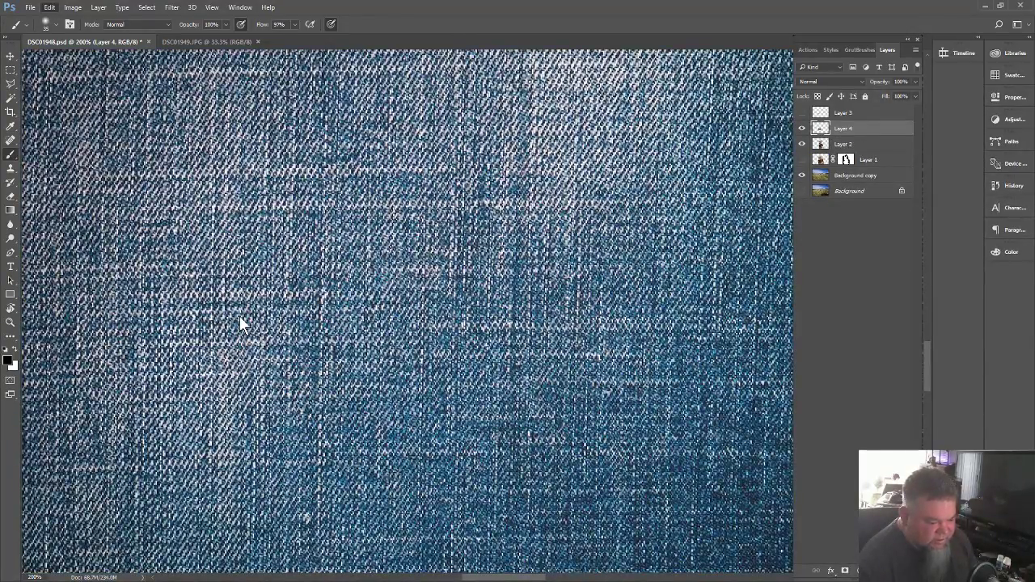
{"action": "key", "text": "ctrl+t"}
{"action": "key", "text": "ctrl+0"}
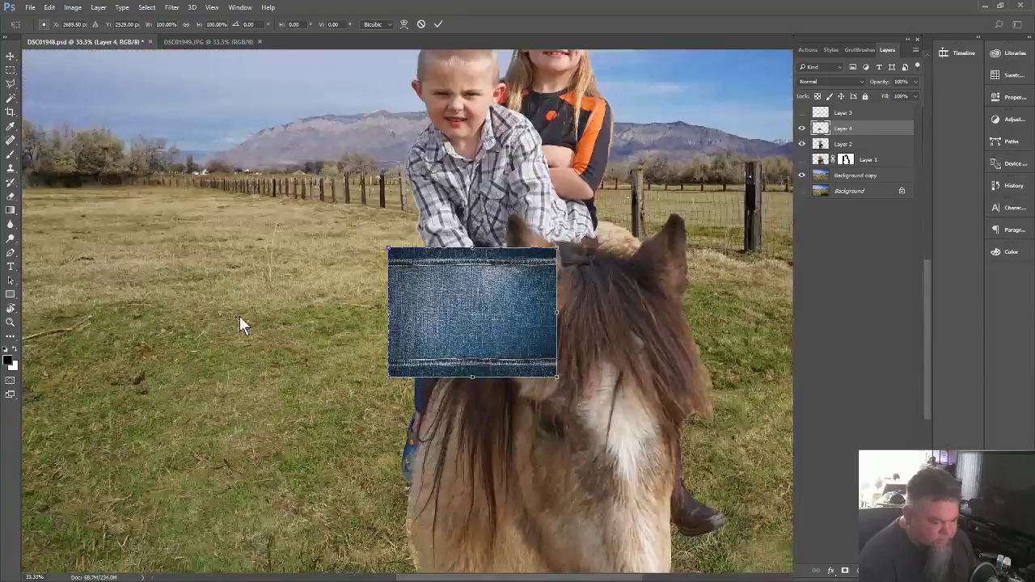
{"action": "left_click_drag", "start_coordinate": [558, 247], "coordinate": [481, 308]}
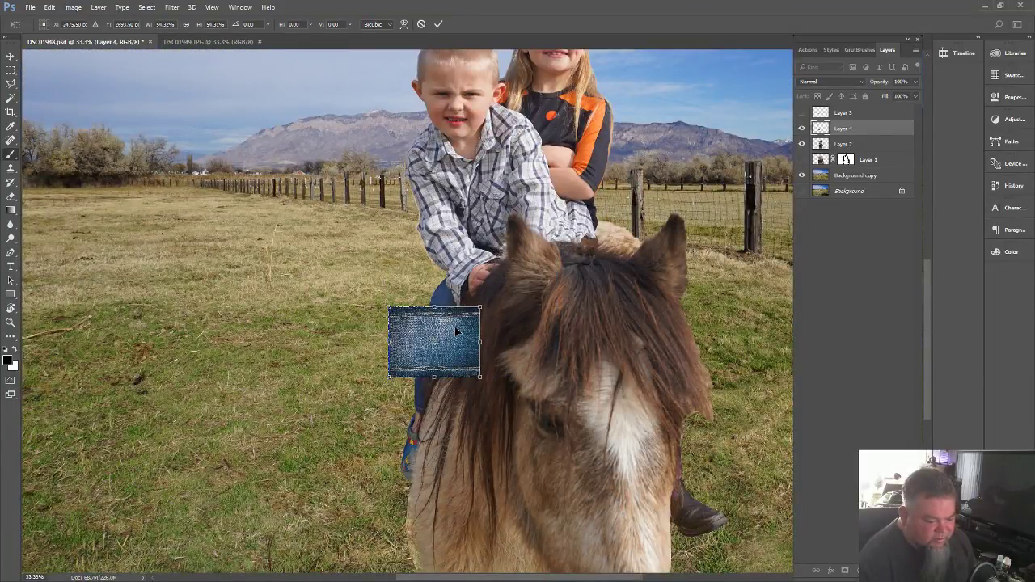
{"action": "key", "text": "Return"}
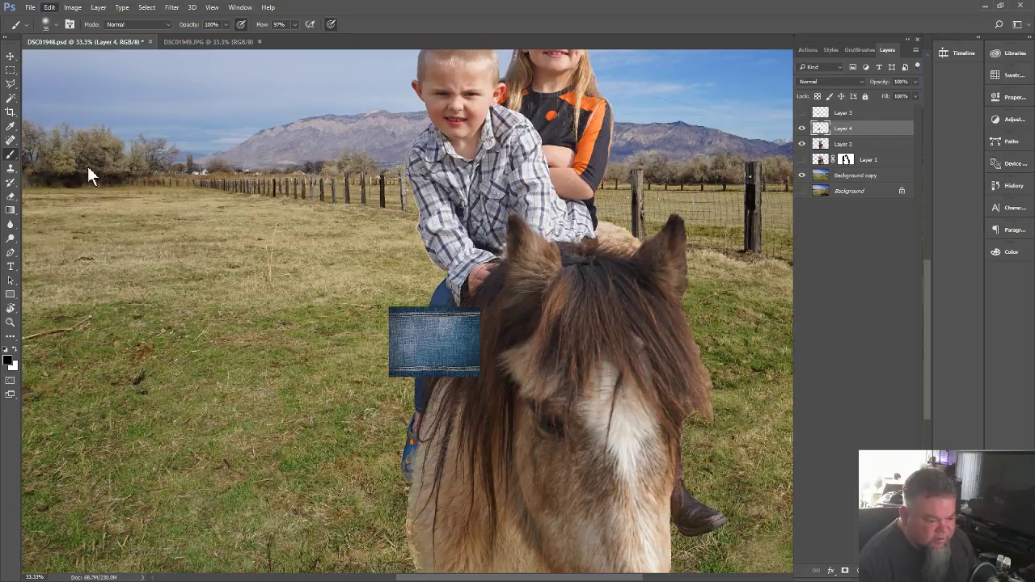
- Rotate the denim texture about -60.6° and move it over the boy's thigh below the plaid sleeve
{"action": "key", "text": "ctrl+t"}
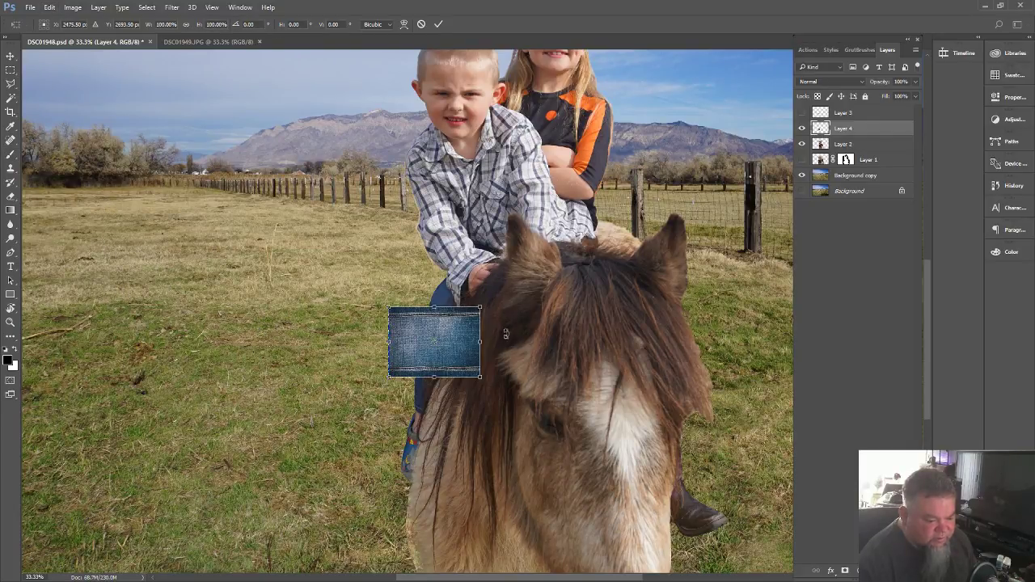
{"action": "left_click_drag", "start_coordinate": [483, 310], "coordinate": [429, 277]}
{"action": "left_click_drag", "start_coordinate": [438, 320], "coordinate": [445, 291]}
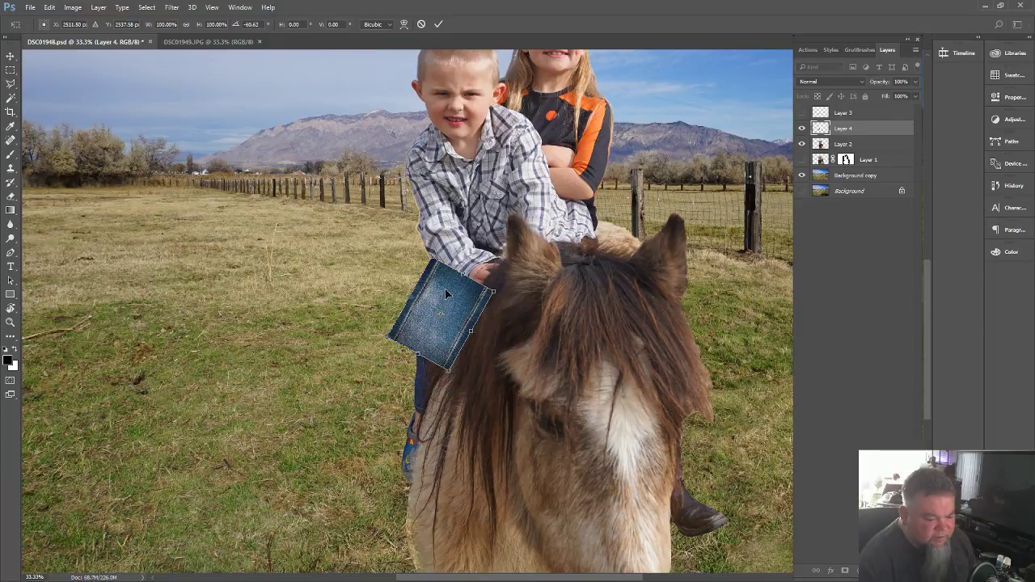
{"action": "key", "text": "Return"}
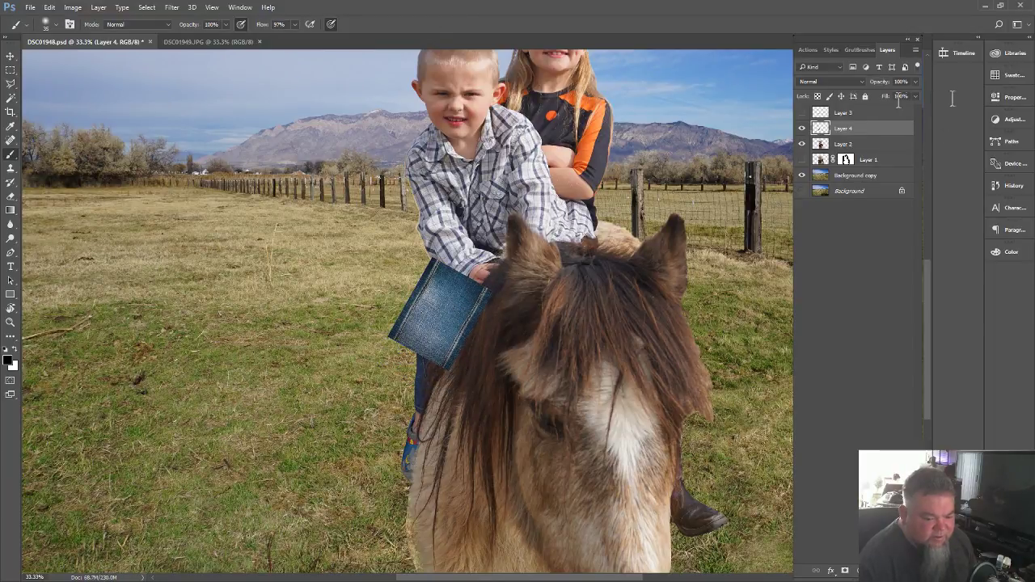
- Lower the denim texture layer's opacity to 40% so the jean leg beneath shows through
{"action": "left_click_drag", "start_coordinate": [915, 81], "coordinate": [885, 99]}
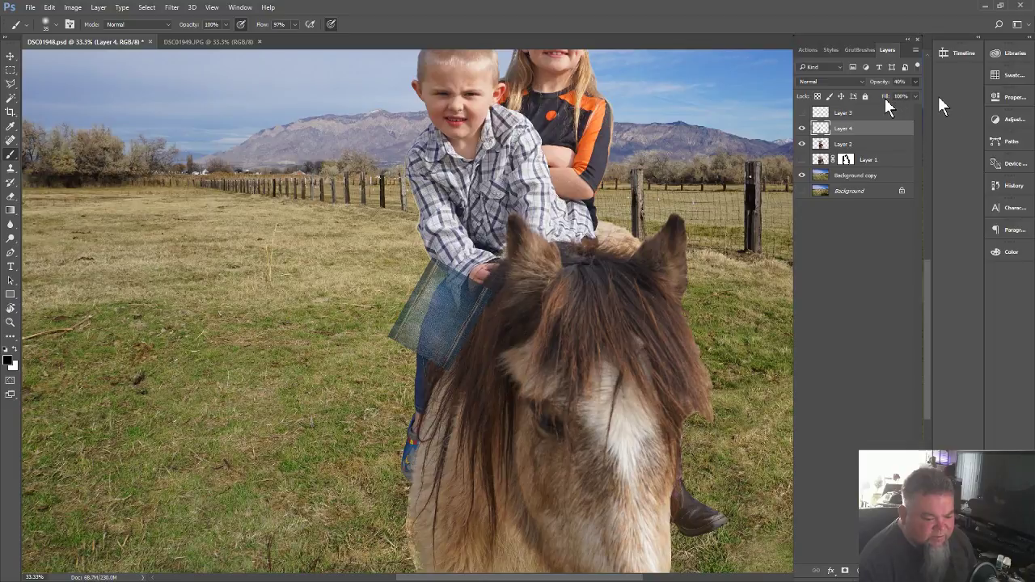
{"action": "left_click", "coordinate": [10, 322]}
{"action": "left_click", "coordinate": [433, 317]}
{"action": "left_click", "coordinate": [433, 317]}
{"action": "left_click", "coordinate": [433, 317]}
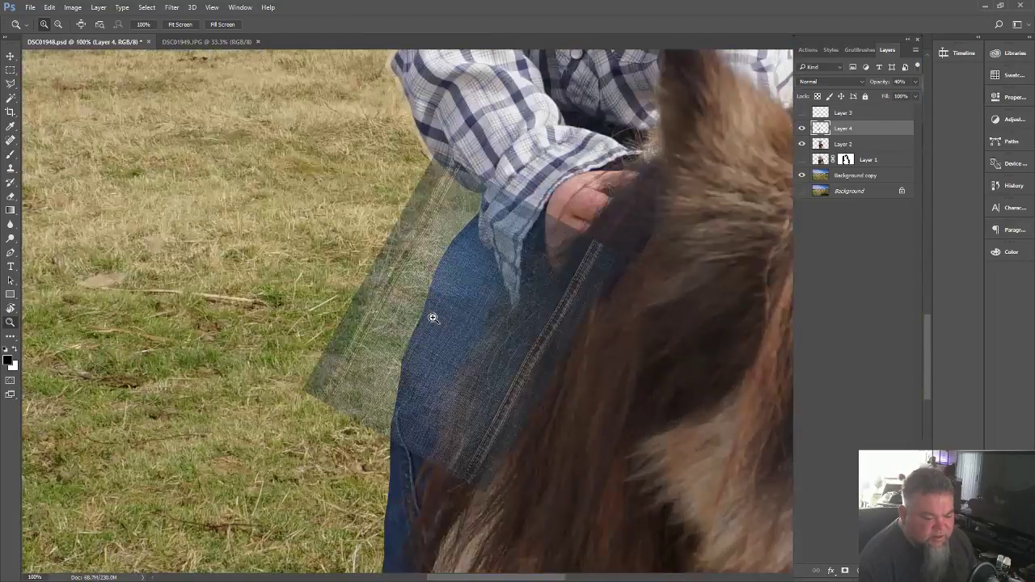
{"action": "left_click", "coordinate": [432, 317]}
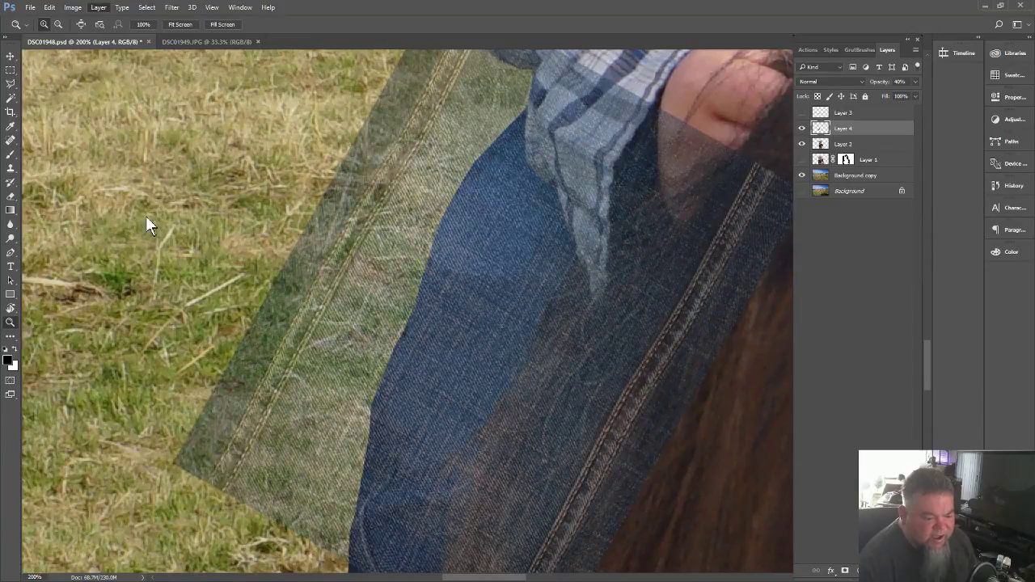
- Add a layer mask to the denim texture and fill it with black outside the outline of Layer 2's cutout
{"action": "left_click", "coordinate": [250, 211]}
{"action": "left_click", "coordinate": [11, 155]}
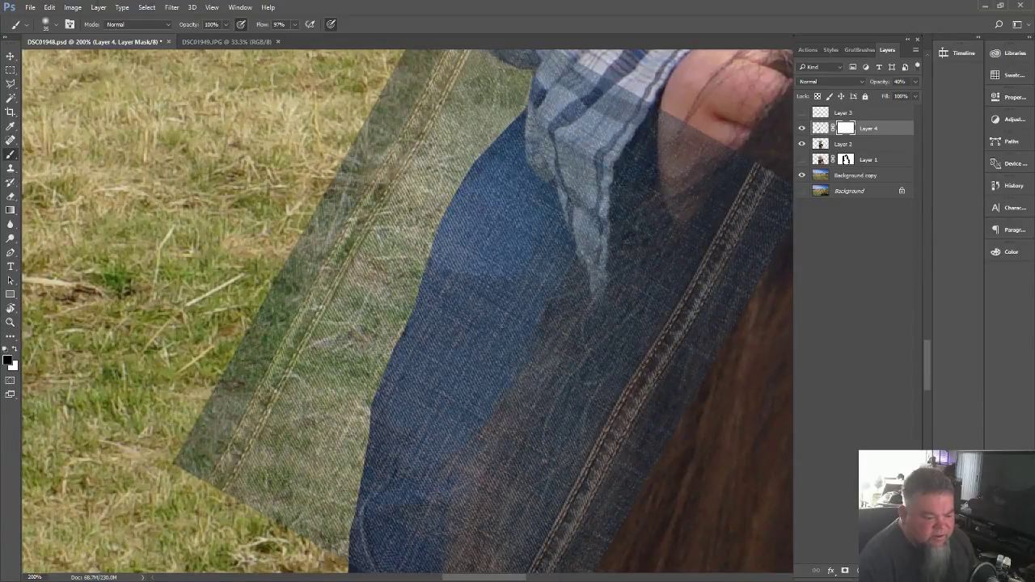
{"action": "left_click", "coordinate": [819, 146], "text": "ctrl"}
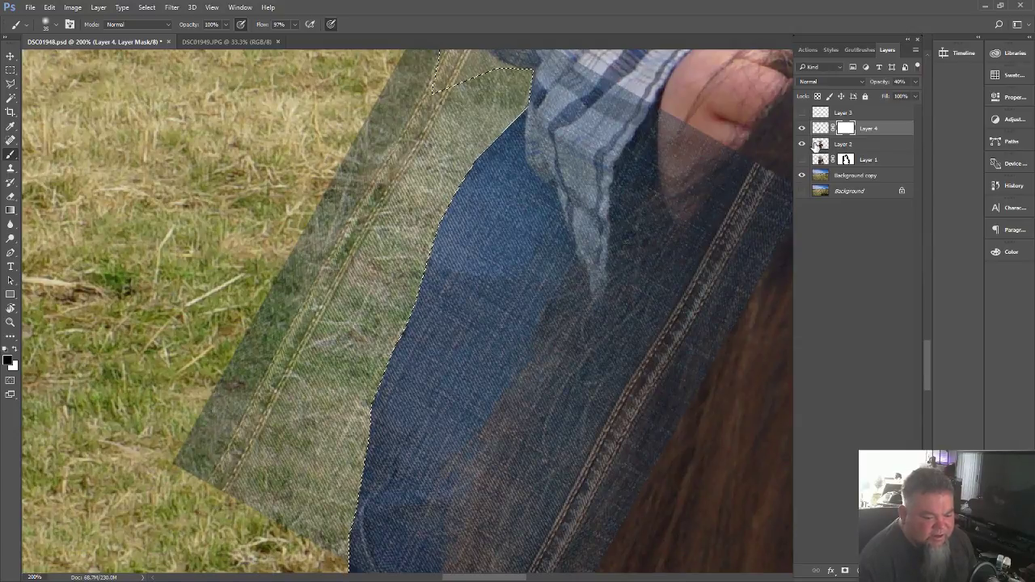
{"action": "left_click", "coordinate": [823, 147]}
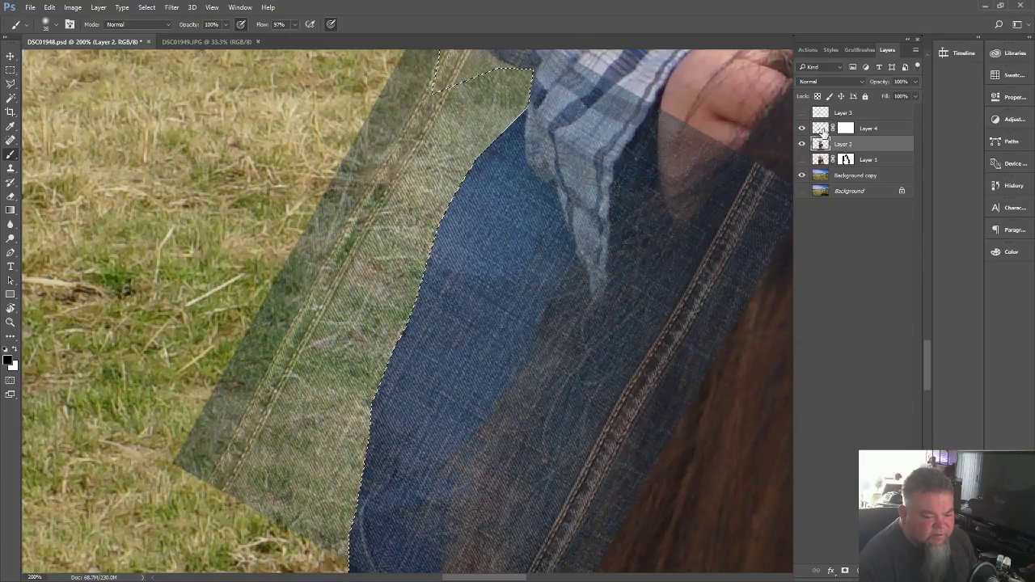
{"action": "left_click", "coordinate": [845, 129]}
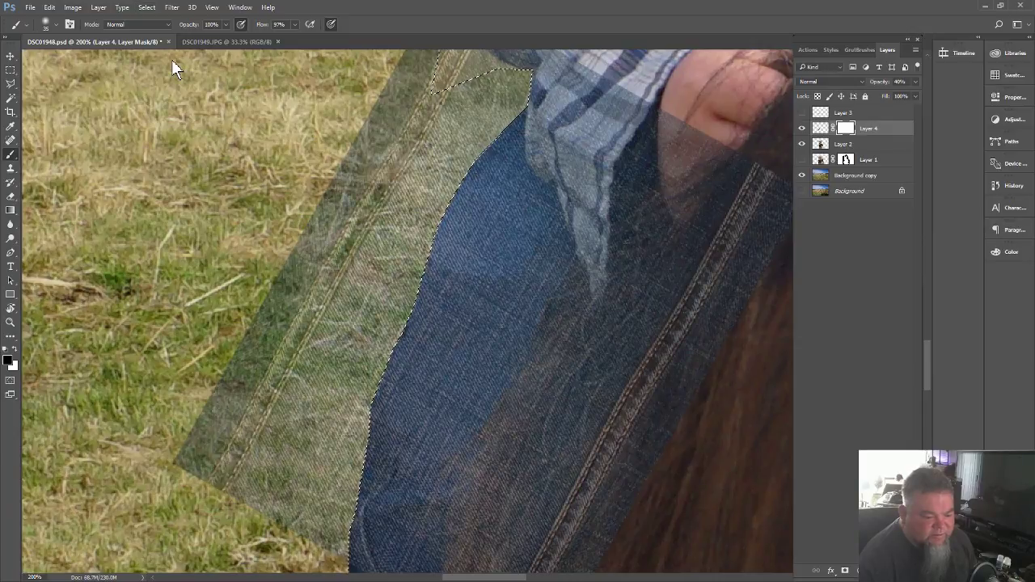
{"action": "key", "text": "shift+BackSpace"}
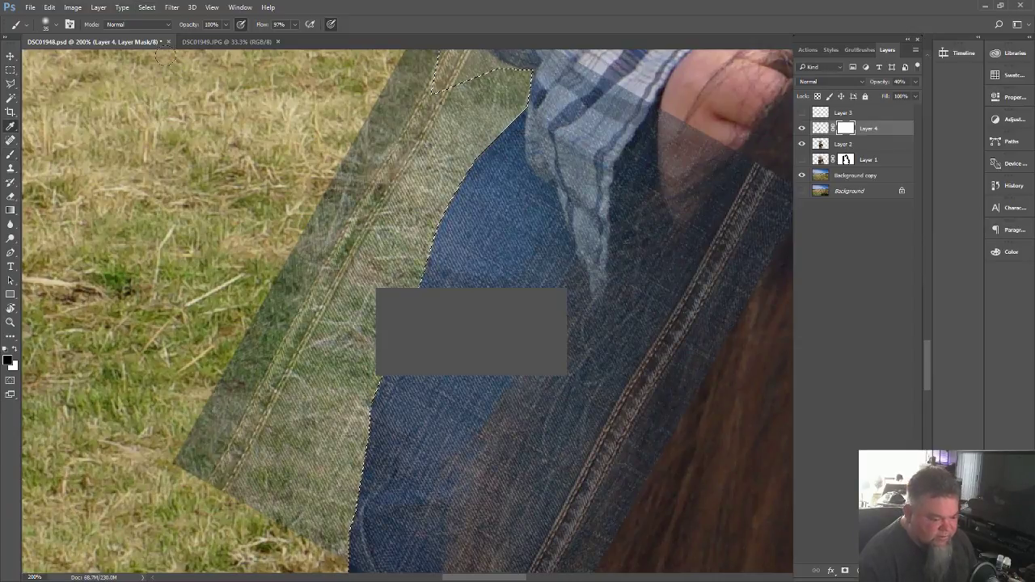
{"action": "left_click", "coordinate": [541, 303]}
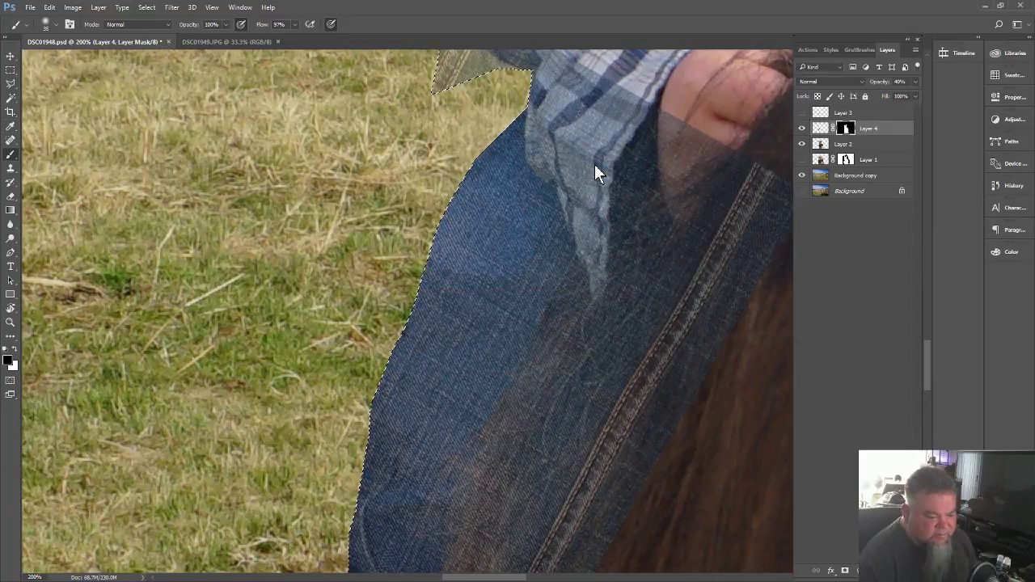
{"action": "scroll", "coordinate": [634, 253], "scroll_direction": "up", "scroll_amount": 5}
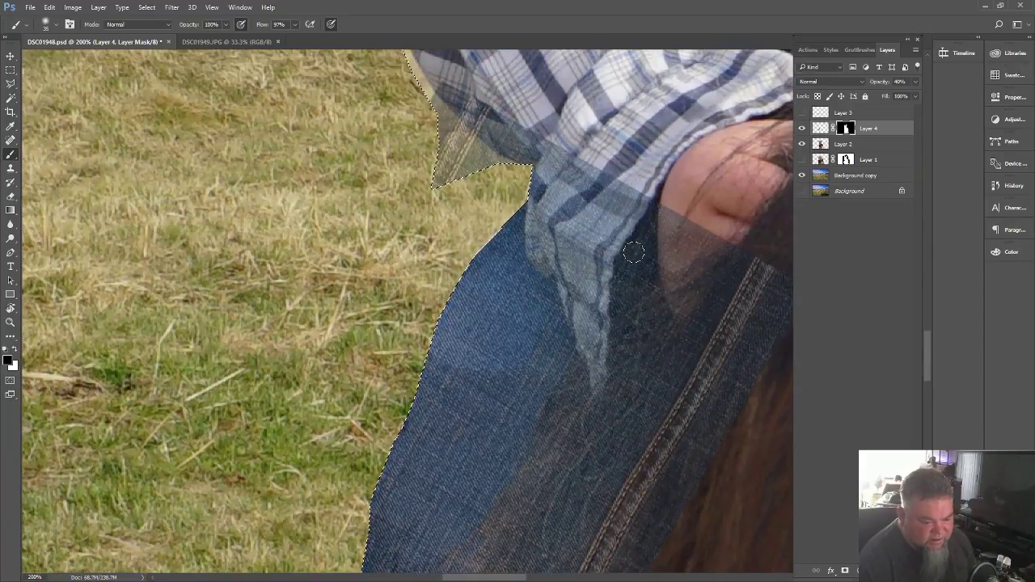
- Deselect and paint black on the denim texture's mask to clear it from the plaid sleeve, the boy's hand and the mane
{"action": "key", "text": "ctrl+d"}
{"action": "mouse_move", "coordinate": [570, 194]}
{"action": "left_mouse_down"}
{"action": "mouse_move", "coordinate": [543, 152]}
{"action": "mouse_move", "coordinate": [524, 188]}
{"action": "mouse_move", "coordinate": [497, 194]}
{"action": "mouse_move", "coordinate": [469, 120]}
{"action": "mouse_move", "coordinate": [454, 177]}
{"action": "mouse_move", "coordinate": [456, 202]}
{"action": "left_mouse_up"}
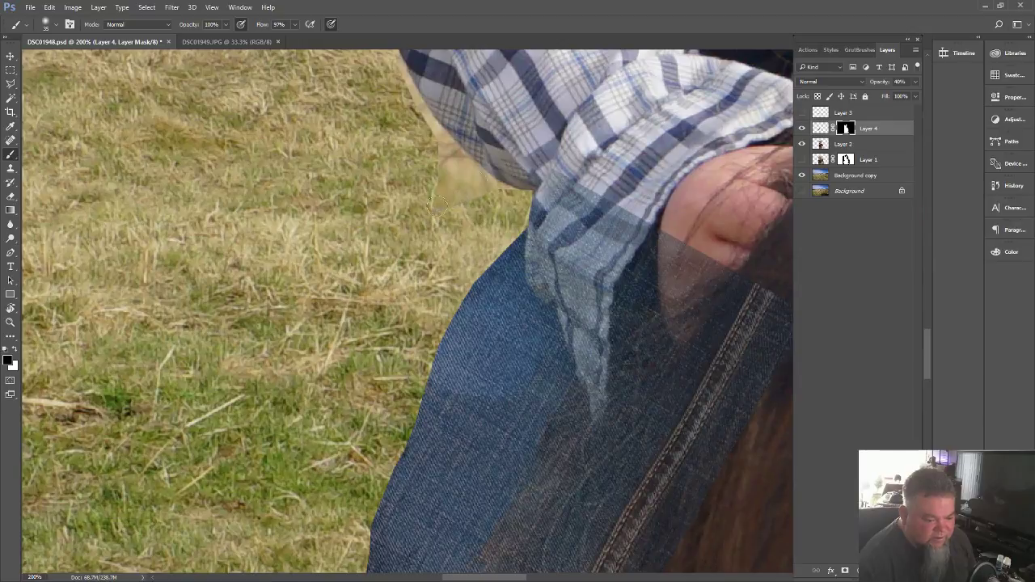
{"action": "mouse_move", "coordinate": [542, 201]}
{"action": "left_mouse_down"}
{"action": "mouse_move", "coordinate": [535, 272]}
{"action": "mouse_move", "coordinate": [574, 304]}
{"action": "mouse_move", "coordinate": [603, 400]}
{"action": "mouse_move", "coordinate": [591, 302]}
{"action": "mouse_move", "coordinate": [602, 304]}
{"action": "mouse_move", "coordinate": [570, 181]}
{"action": "mouse_move", "coordinate": [655, 267]}
{"action": "mouse_move", "coordinate": [646, 302]}
{"action": "mouse_move", "coordinate": [621, 308]}
{"action": "mouse_move", "coordinate": [619, 360]}
{"action": "mouse_move", "coordinate": [606, 344]}
{"action": "mouse_move", "coordinate": [622, 400]}
{"action": "mouse_move", "coordinate": [669, 357]}
{"action": "mouse_move", "coordinate": [709, 366]}
{"action": "mouse_move", "coordinate": [745, 338]}
{"action": "mouse_move", "coordinate": [780, 358]}
{"action": "mouse_move", "coordinate": [750, 369]}
{"action": "mouse_move", "coordinate": [674, 451]}
{"action": "left_mouse_up"}
{"action": "mouse_move", "coordinate": [676, 501]}
{"action": "left_mouse_down"}
{"action": "mouse_move", "coordinate": [626, 465]}
{"action": "mouse_move", "coordinate": [686, 409]}
{"action": "left_mouse_up"}
- Set the denim texture layer's opacity to 82% and its blend mode to Overlay
{"action": "left_click", "coordinate": [823, 130]}
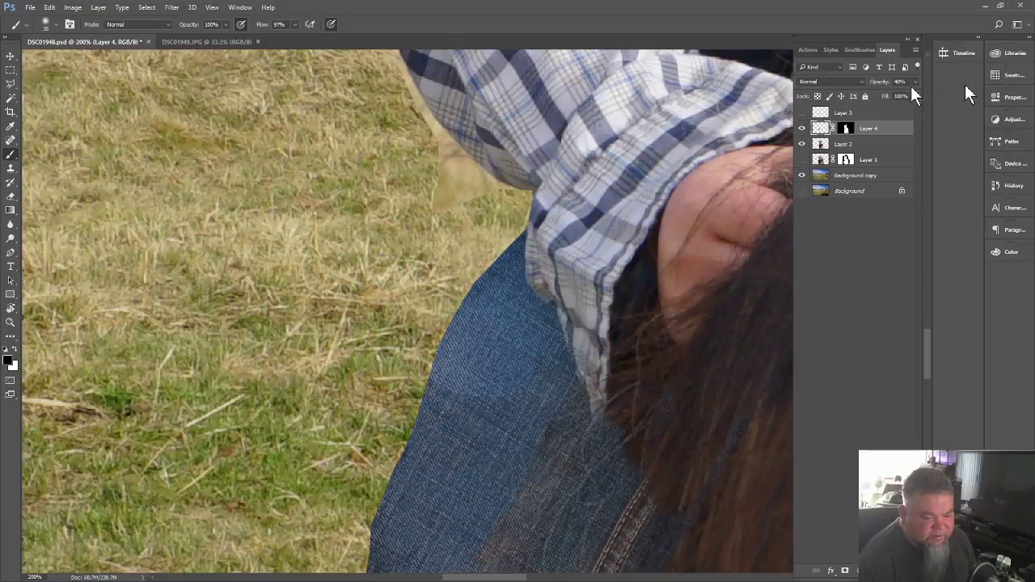
{"action": "left_click", "coordinate": [915, 83]}
{"action": "left_click", "coordinate": [897, 95]}
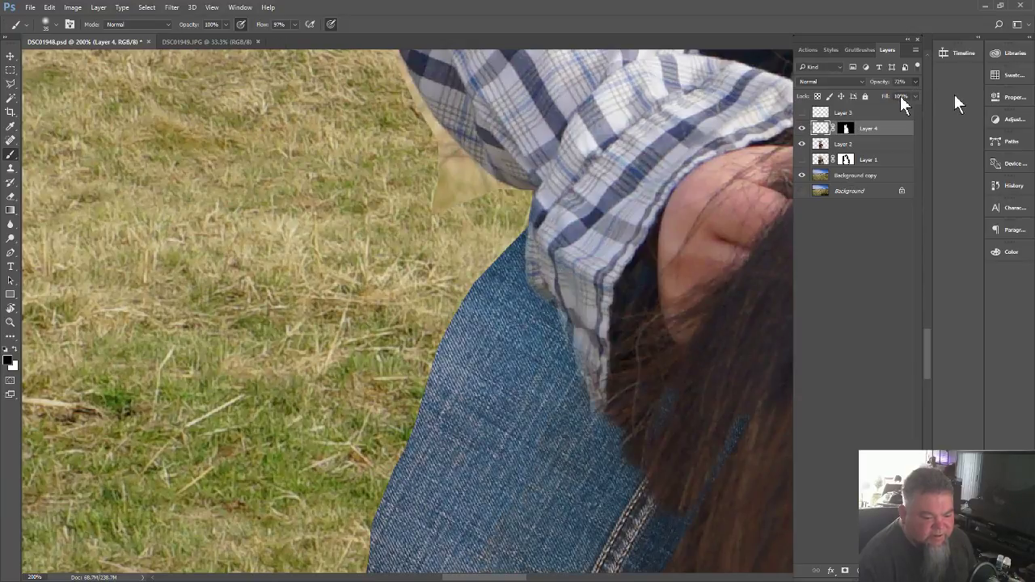
{"action": "scroll", "coordinate": [560, 336], "scroll_direction": "down", "scroll_amount": 3}
{"action": "scroll", "coordinate": [560, 336], "scroll_direction": "down", "scroll_amount": 4}
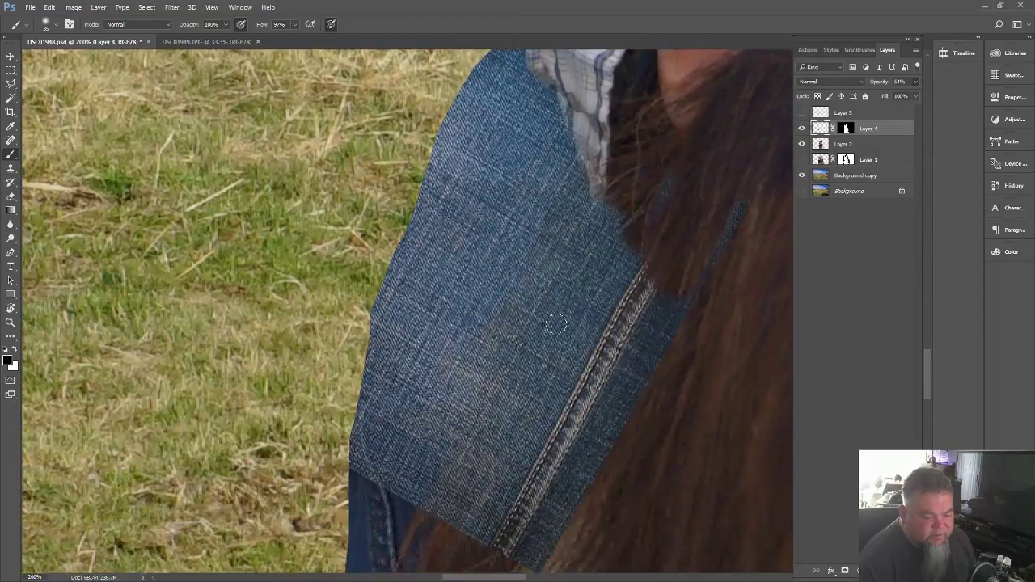
{"action": "scroll", "coordinate": [558, 328], "scroll_direction": "up", "scroll_amount": 1}
{"action": "scroll", "coordinate": [557, 323], "scroll_direction": "down", "scroll_amount": 1}
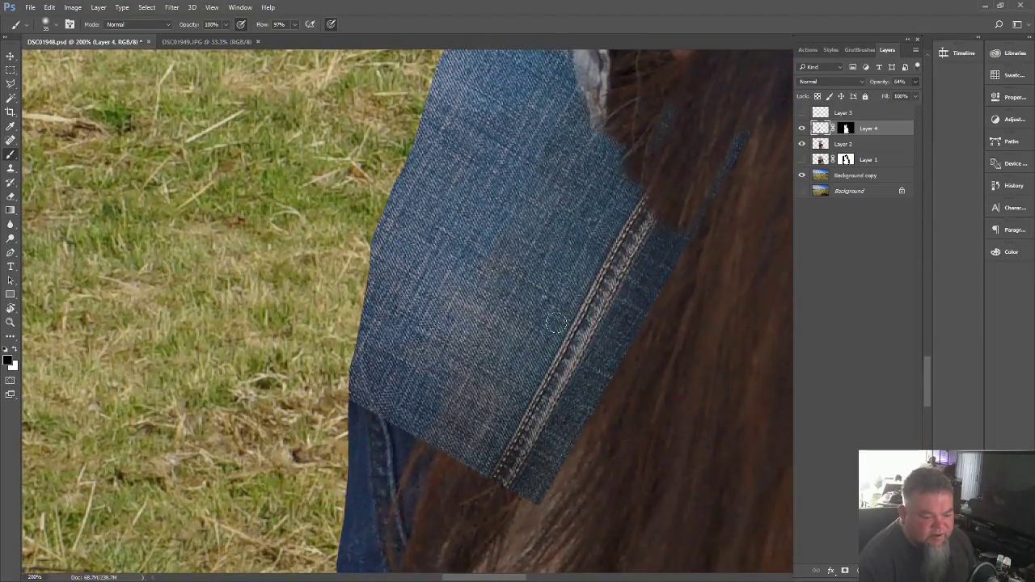
{"action": "scroll", "coordinate": [558, 326], "scroll_direction": "down", "scroll_amount": 2}
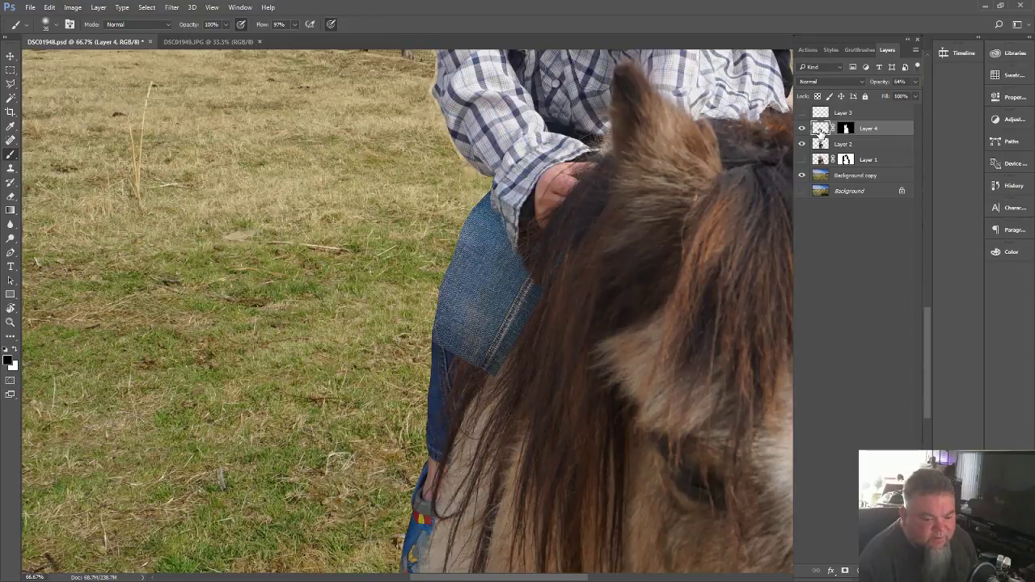
{"action": "left_click", "coordinate": [915, 81]}
{"action": "left_click_drag", "start_coordinate": [904, 93], "coordinate": [959, 92]}
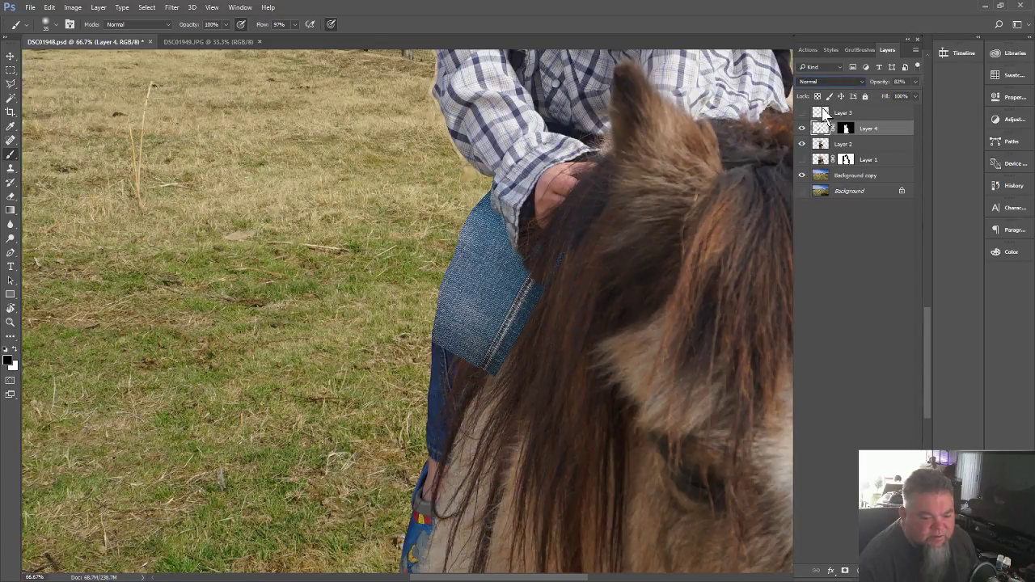
{"action": "left_click", "coordinate": [825, 185]}
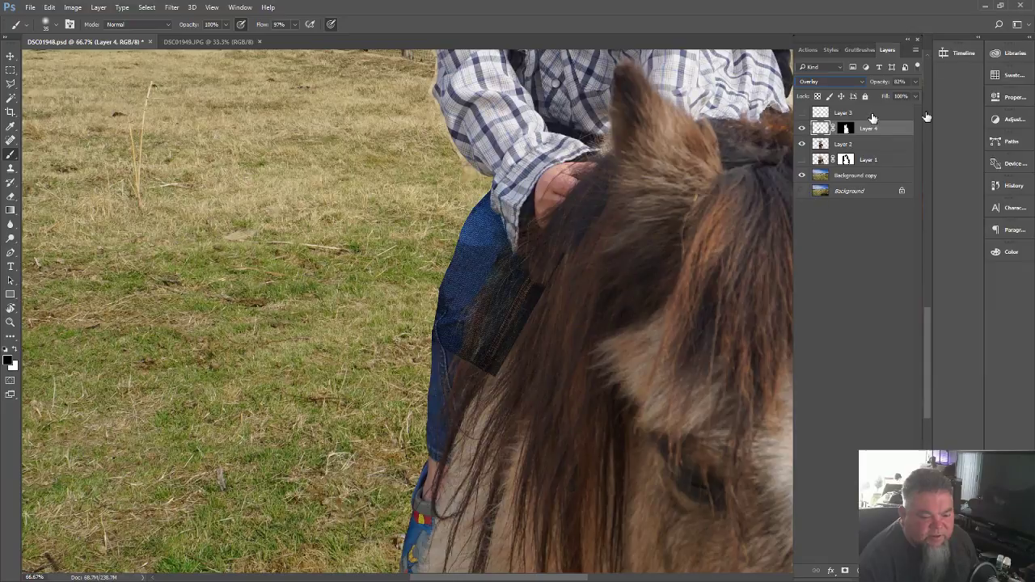
- Paint black on Layer 4's mask to remove the leftover denim texture from the mane beside the thigh
{"action": "left_click", "coordinate": [845, 129]}
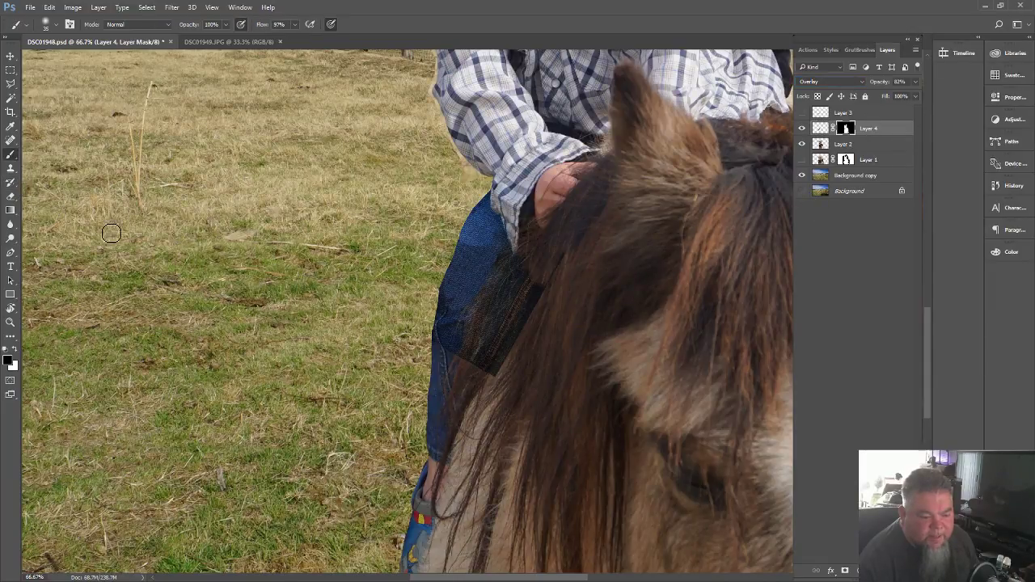
{"action": "mouse_move", "coordinate": [537, 280]}
{"action": "left_mouse_down"}
{"action": "mouse_move", "coordinate": [511, 305]}
{"action": "mouse_move", "coordinate": [501, 300]}
{"action": "mouse_move", "coordinate": [512, 268]}
{"action": "mouse_move", "coordinate": [480, 318]}
{"action": "mouse_move", "coordinate": [472, 360]}
{"action": "mouse_move", "coordinate": [482, 349]}
{"action": "mouse_move", "coordinate": [464, 378]}
{"action": "mouse_move", "coordinate": [495, 383]}
{"action": "mouse_move", "coordinate": [547, 289]}
{"action": "left_mouse_up"}
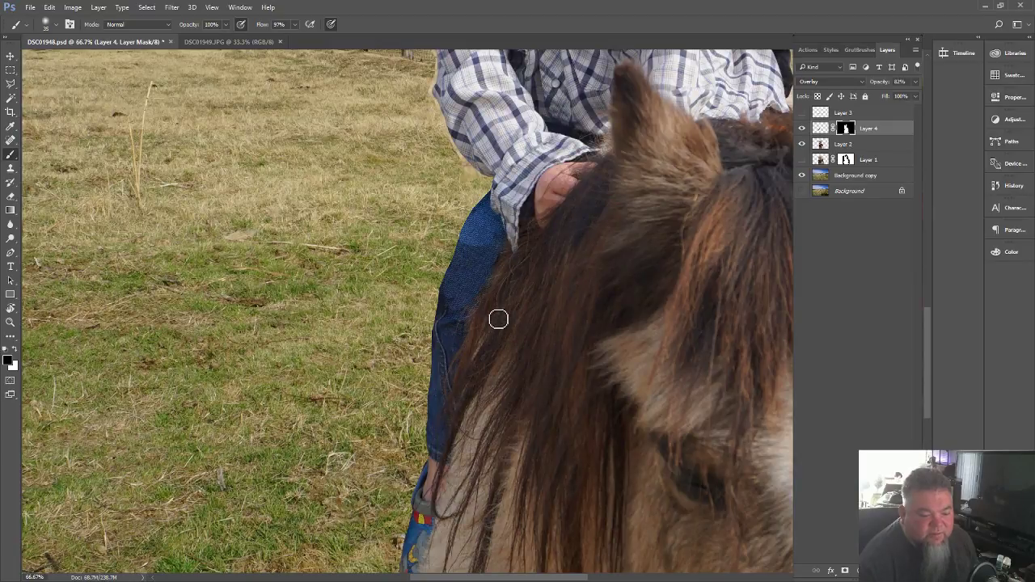
{"action": "key", "text": "ctrl+minus"}
{"action": "key", "text": "ctrl+minus"}
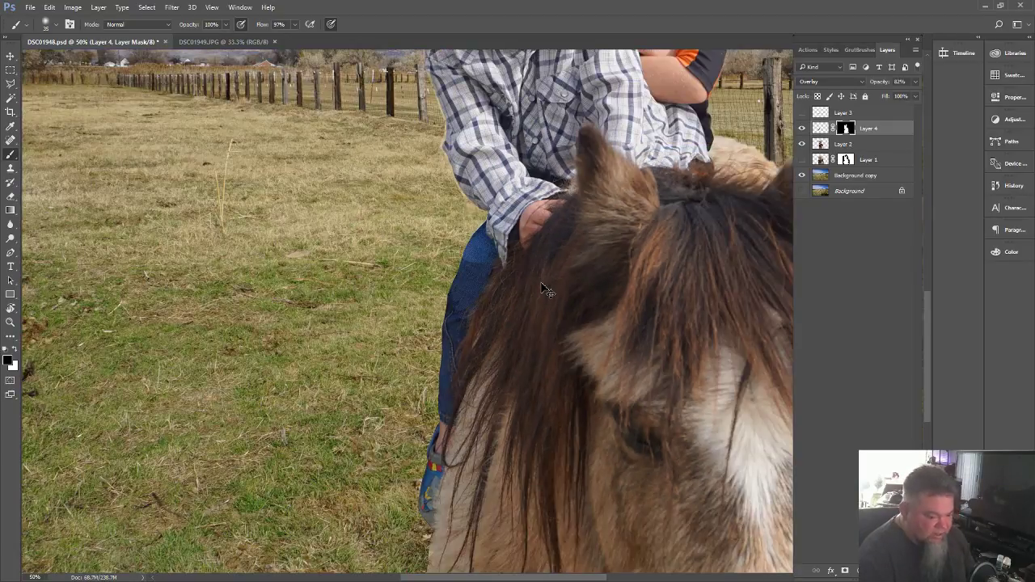
{"action": "key", "text": "ctrl+minus"}
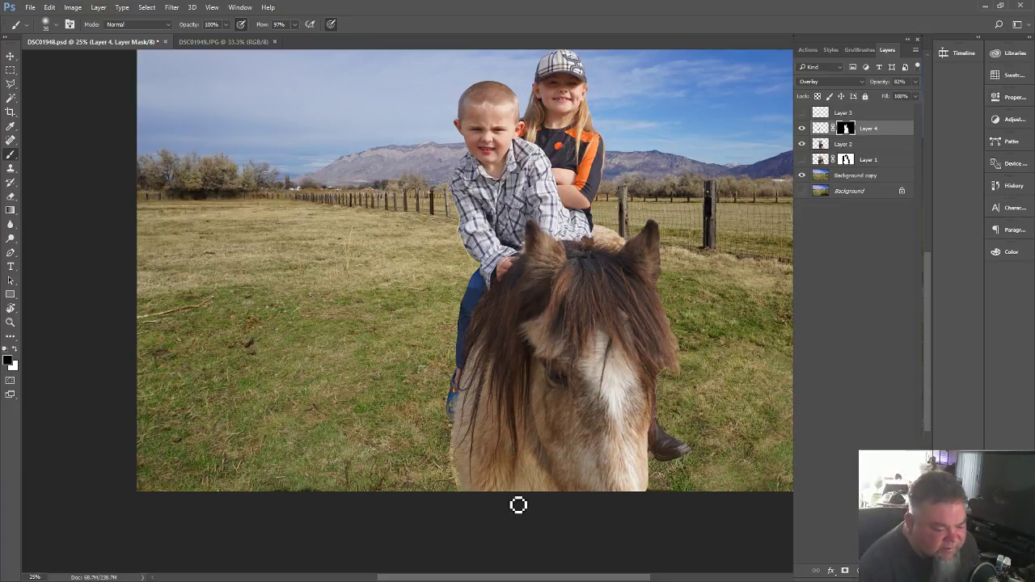
{"action": "left_click_drag", "start_coordinate": [518, 574], "coordinate": [560, 577]}
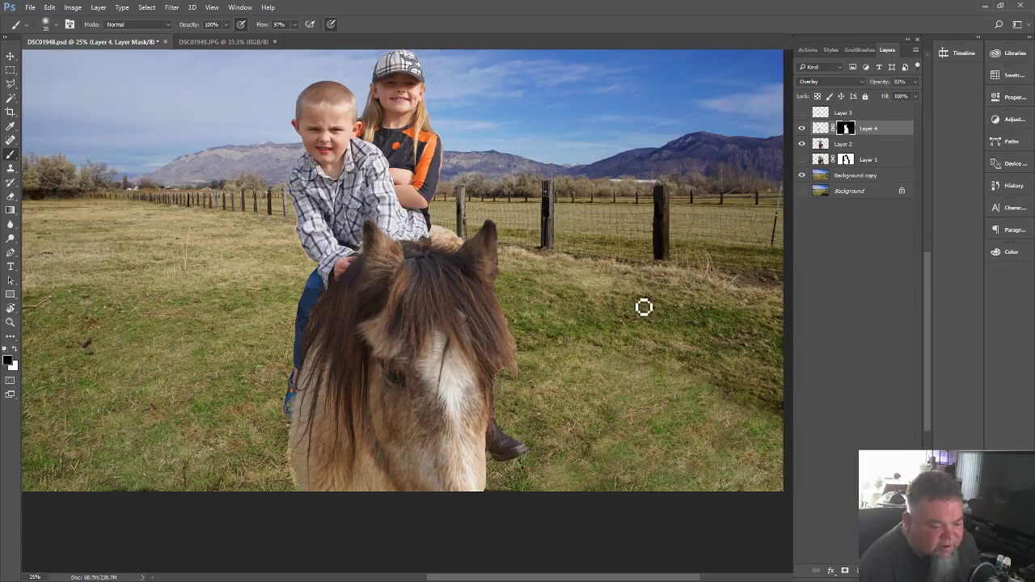
- Add a white layer mask to Layer 2 and save the document
{"action": "left_click", "coordinate": [823, 146]}
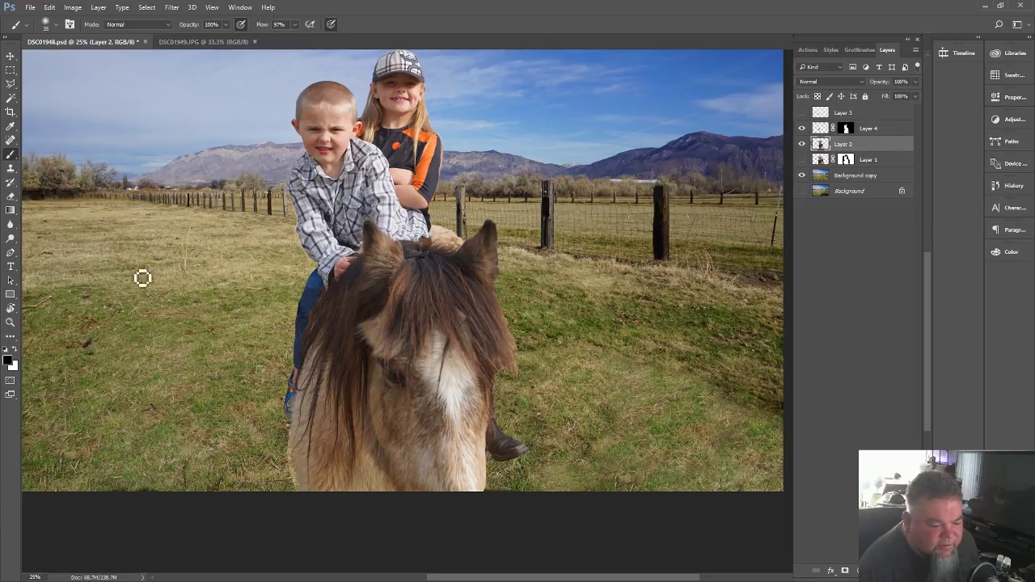
{"action": "left_click", "coordinate": [11, 322]}
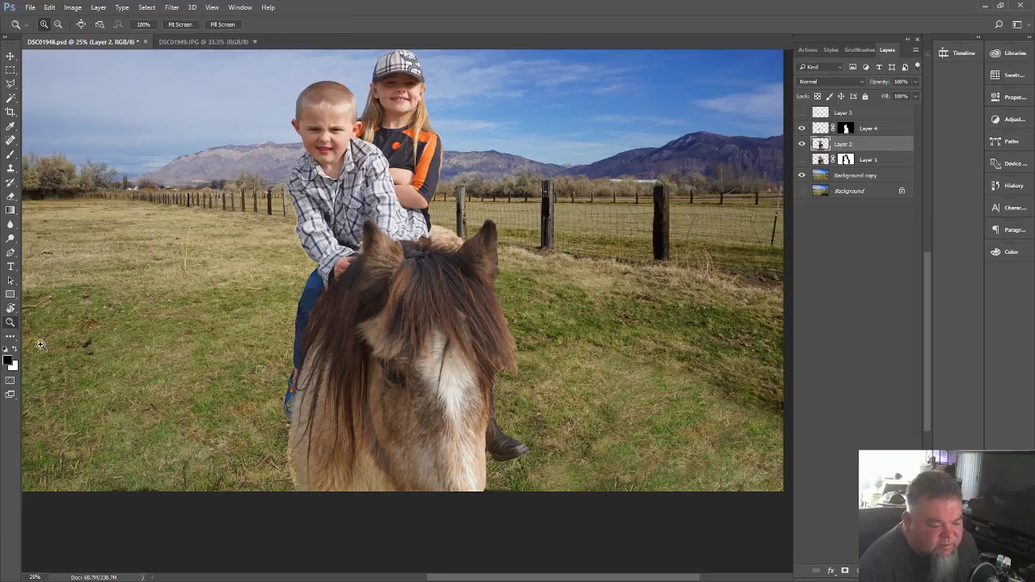
{"action": "left_click", "coordinate": [508, 382]}
{"action": "left_click", "coordinate": [505, 380]}
{"action": "left_click", "coordinate": [505, 380]}
{"action": "left_click", "coordinate": [505, 379]}
{"action": "left_click", "coordinate": [505, 380]}
{"action": "left_click", "coordinate": [506, 379]}
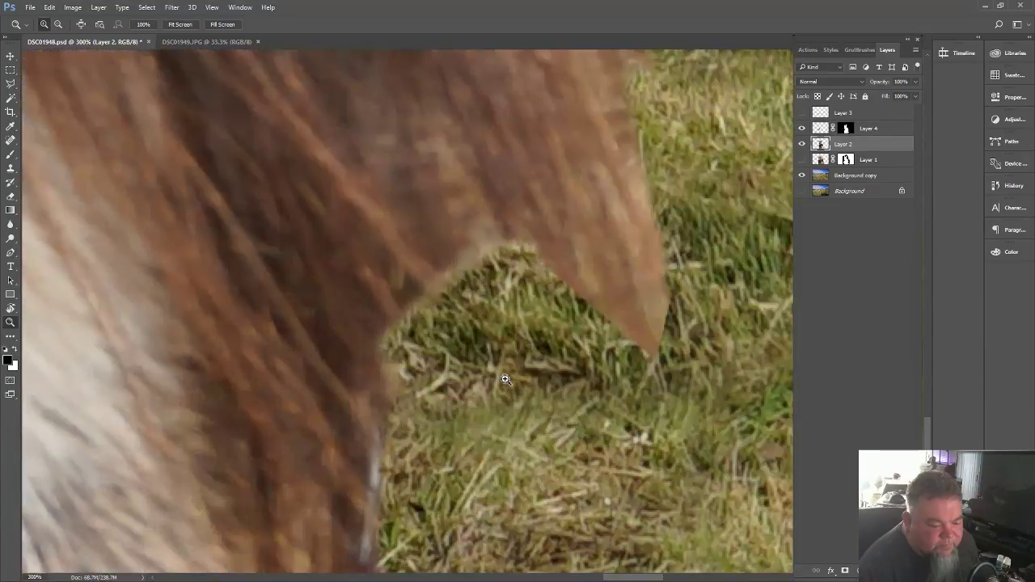
{"action": "left_click", "coordinate": [505, 379], "text": "alt"}
{"action": "left_click", "coordinate": [503, 376], "text": "alt"}
{"action": "left_click", "coordinate": [503, 376], "text": "alt"}
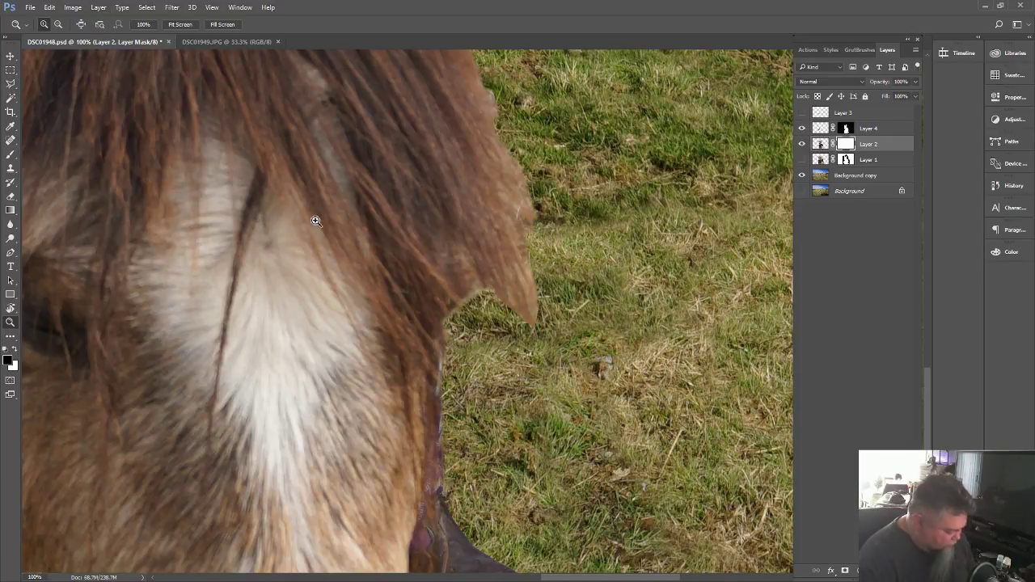
{"action": "key", "text": "ctrl+s"}
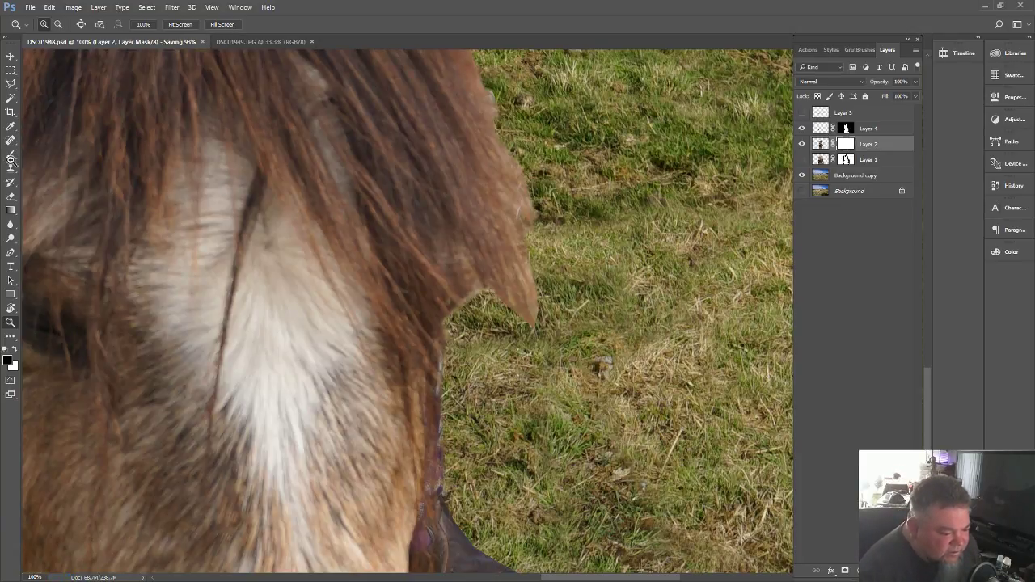
- Paint black on Layer 2's mask to refine the mane's ragged outer edge and the fringe along the horse's cheek
{"action": "key", "text": "b"}
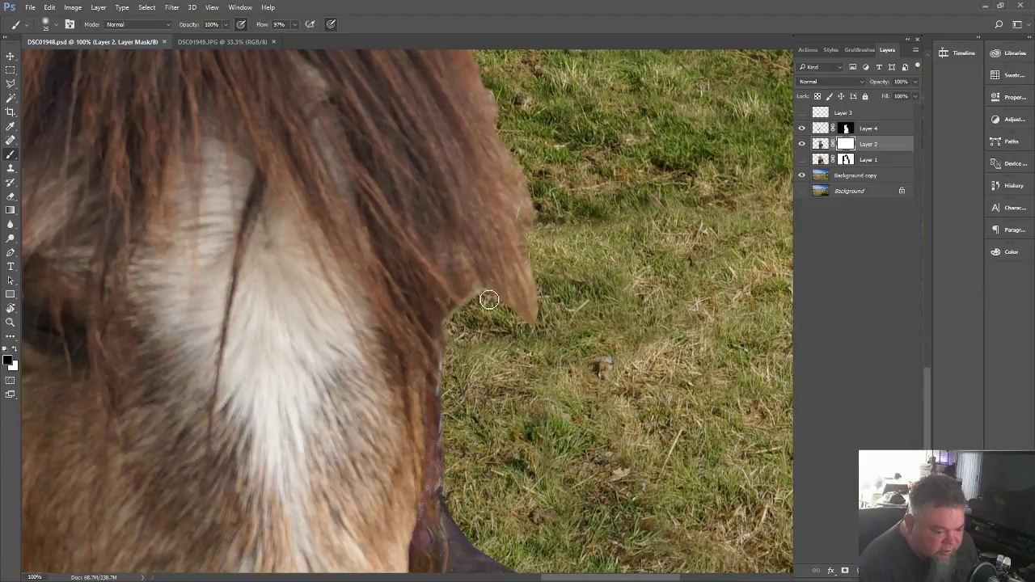
{"action": "mouse_move", "coordinate": [489, 300]}
{"action": "left_mouse_down"}
{"action": "mouse_move", "coordinate": [473, 275]}
{"action": "mouse_move", "coordinate": [487, 308]}
{"action": "mouse_move", "coordinate": [467, 298]}
{"action": "mouse_move", "coordinate": [473, 316]}
{"action": "mouse_move", "coordinate": [466, 306]}
{"action": "mouse_move", "coordinate": [453, 370]}
{"action": "mouse_move", "coordinate": [443, 366]}
{"action": "mouse_move", "coordinate": [455, 428]}
{"action": "mouse_move", "coordinate": [447, 494]}
{"action": "left_mouse_up"}
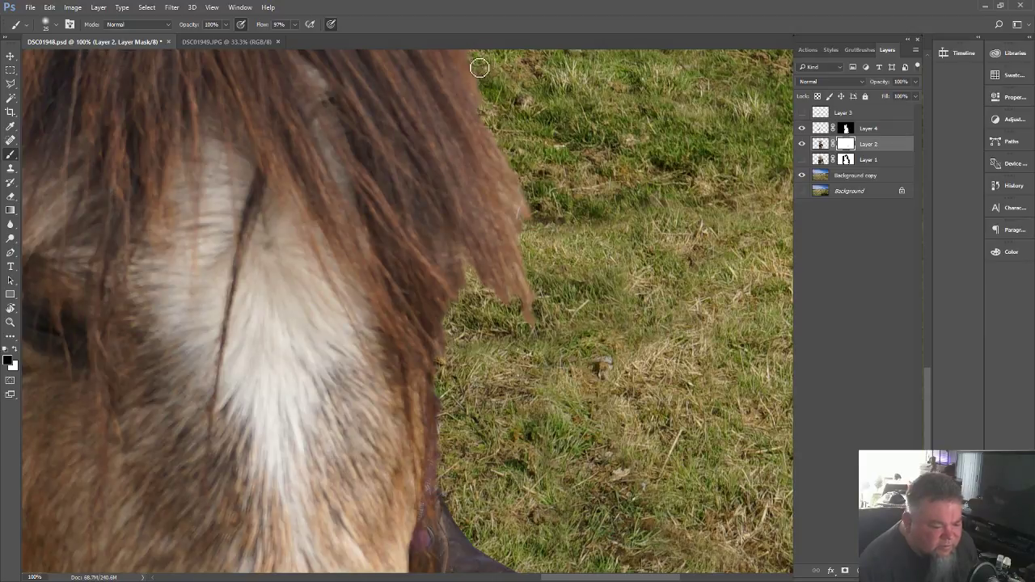
{"action": "mouse_move", "coordinate": [525, 191]}
{"action": "left_mouse_down"}
{"action": "mouse_move", "coordinate": [543, 252]}
{"action": "mouse_move", "coordinate": [506, 192]}
{"action": "left_mouse_up"}
- Inspect Layer 2's cutout edges around the horse's ear, the girl, the boy's plaid shirt and his jean leg
{"action": "scroll", "coordinate": [546, 296], "scroll_direction": "up", "scroll_amount": 8}
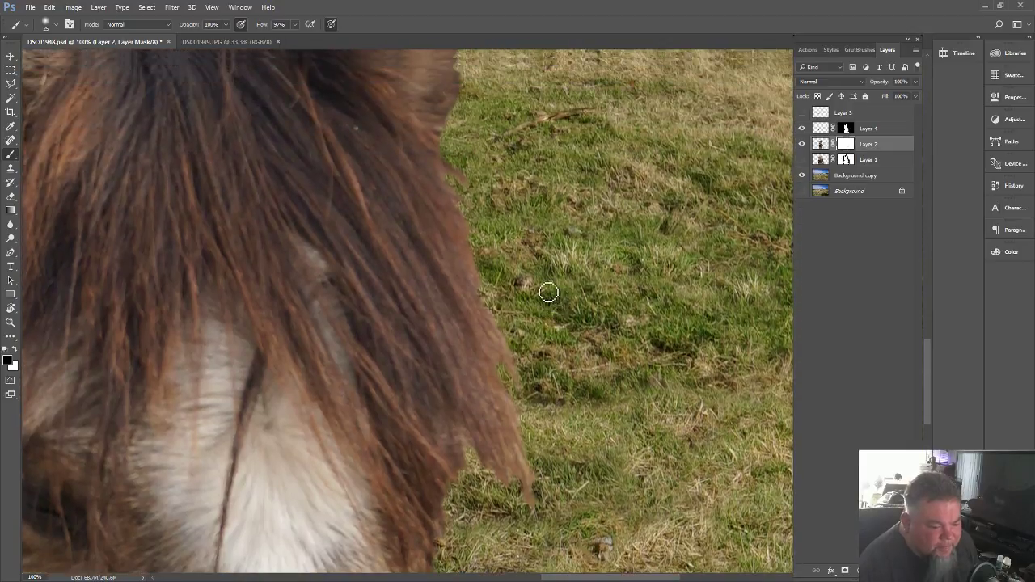
{"action": "scroll", "coordinate": [544, 297], "scroll_direction": "up", "scroll_amount": 10}
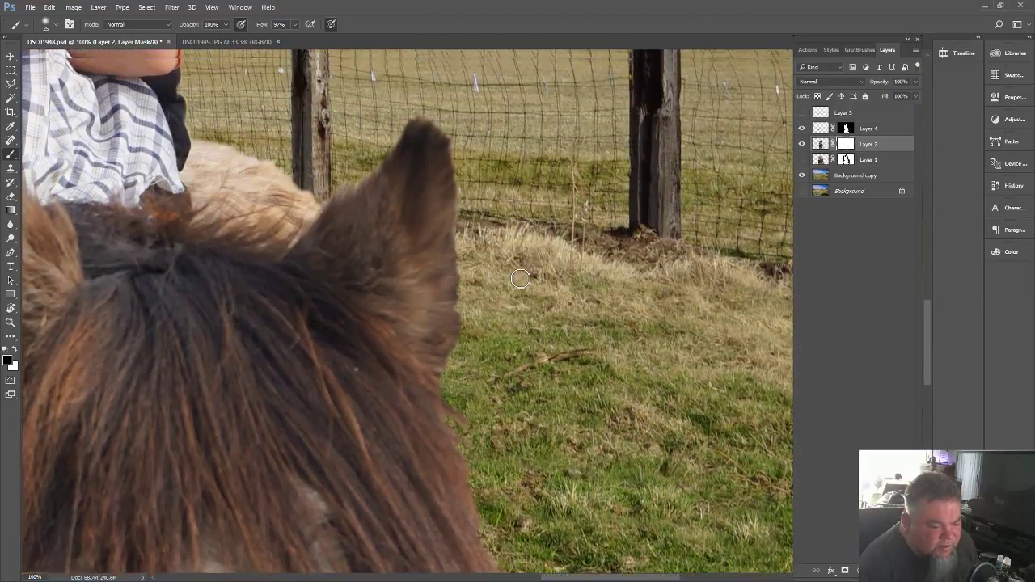
{"action": "scroll", "coordinate": [477, 275], "scroll_direction": "up", "scroll_amount": 8}
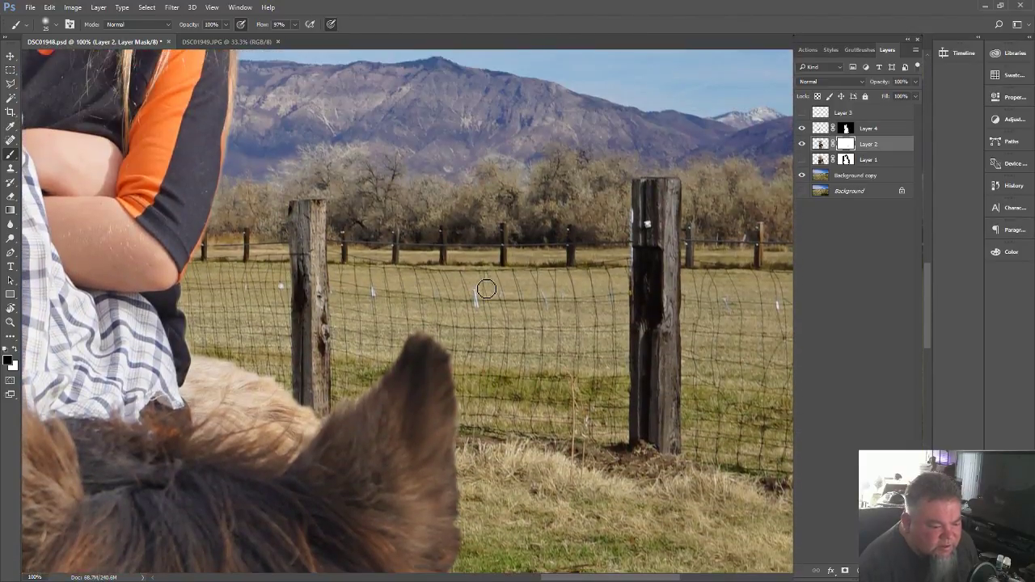
{"action": "scroll", "coordinate": [486, 290], "scroll_direction": "up", "scroll_amount": 8}
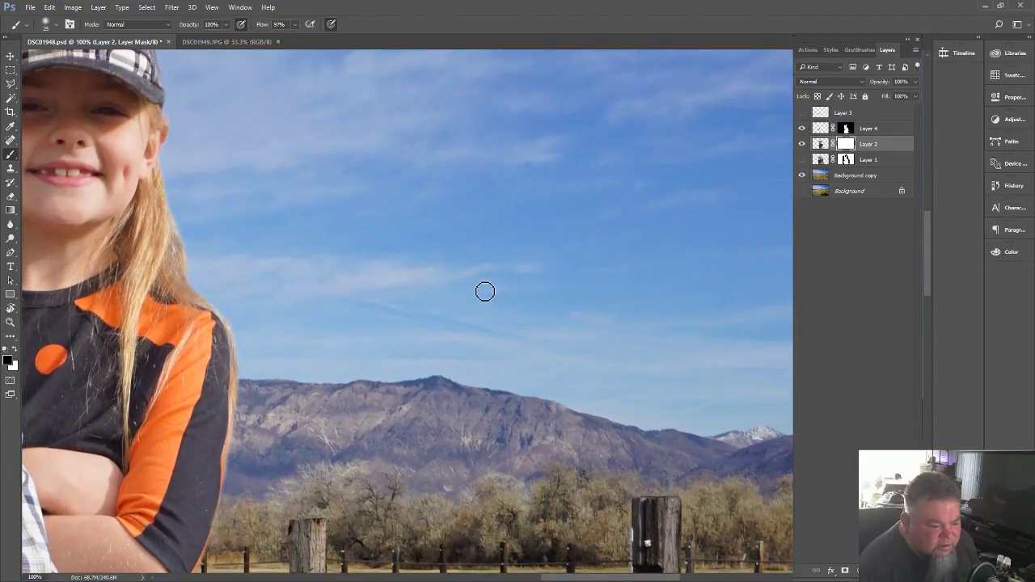
{"action": "scroll", "coordinate": [485, 293], "scroll_direction": "up", "scroll_amount": 1}
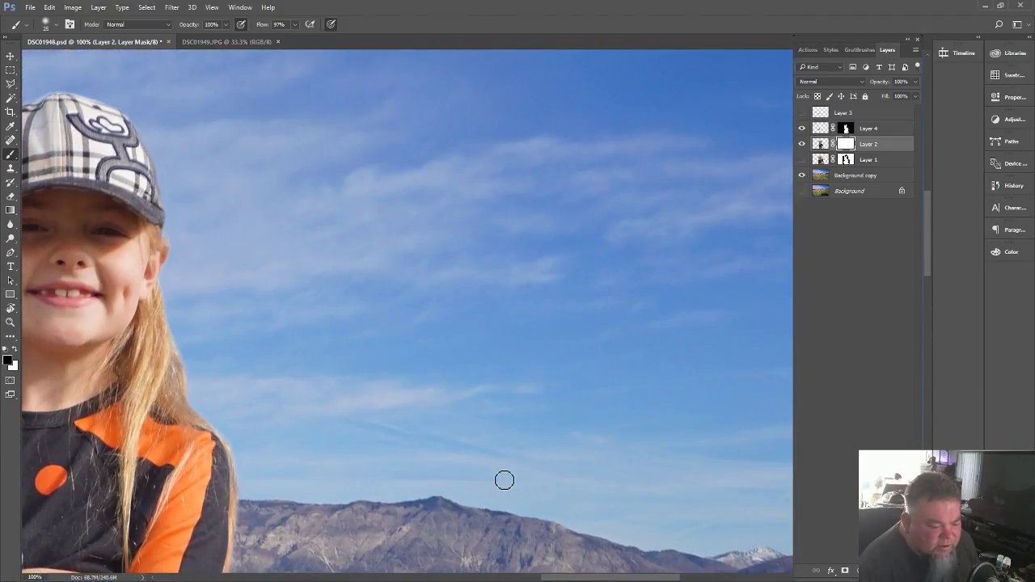
{"action": "left_click_drag", "start_coordinate": [613, 577], "coordinate": [536, 564]}
{"action": "scroll", "coordinate": [522, 461], "scroll_direction": "down", "scroll_amount": 10}
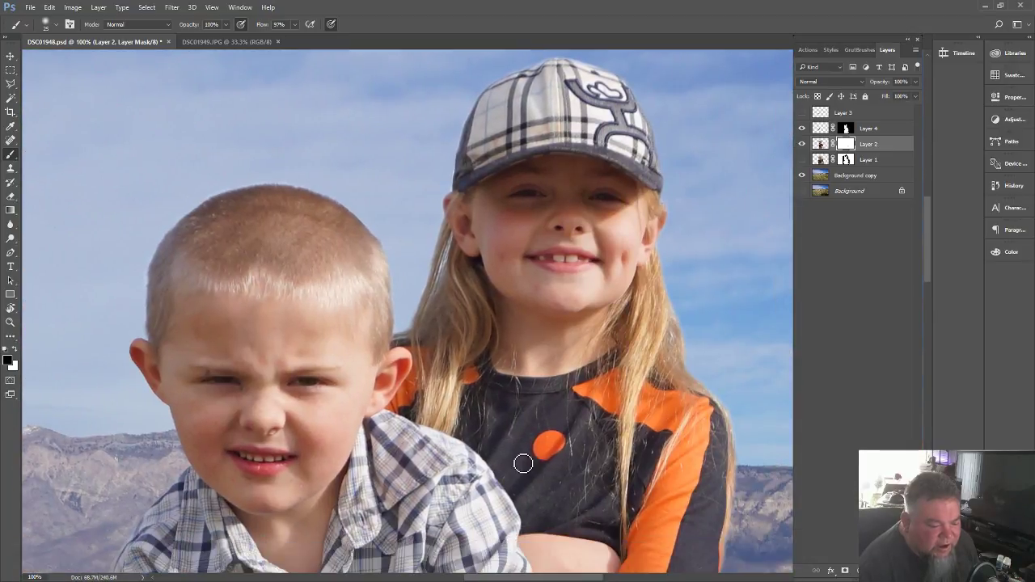
{"action": "scroll", "coordinate": [527, 413], "scroll_direction": "down", "scroll_amount": 5}
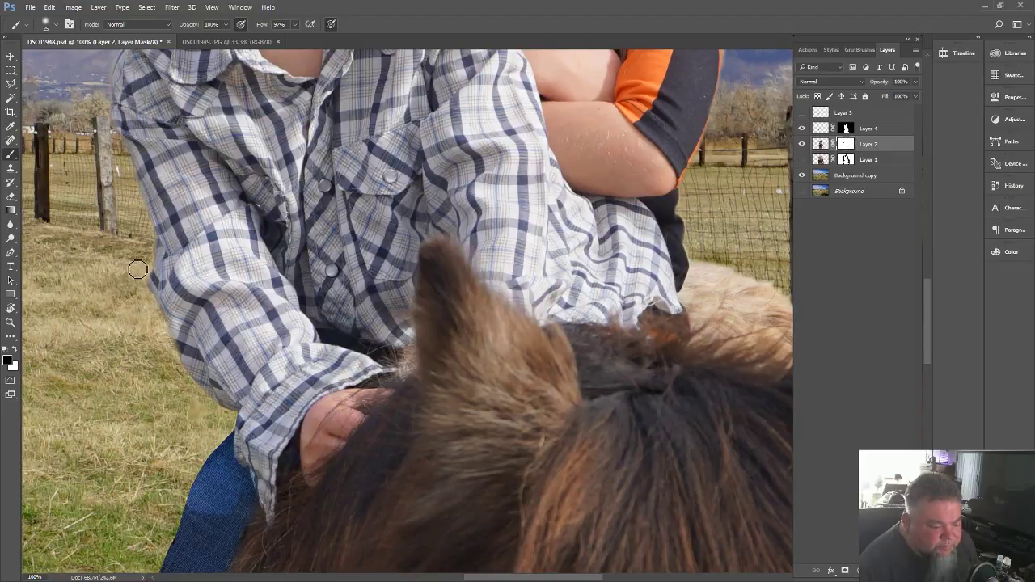
{"action": "scroll", "coordinate": [138, 269], "scroll_direction": "up", "scroll_amount": 5}
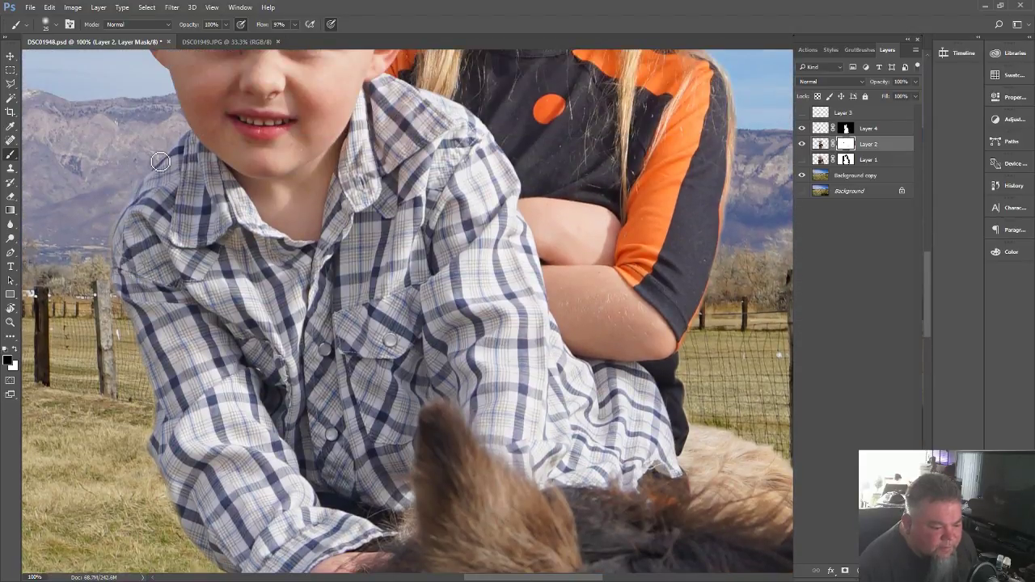
{"action": "scroll", "coordinate": [176, 154], "scroll_direction": "down", "scroll_amount": 6}
{"action": "scroll", "coordinate": [193, 318], "scroll_direction": "down", "scroll_amount": 8}
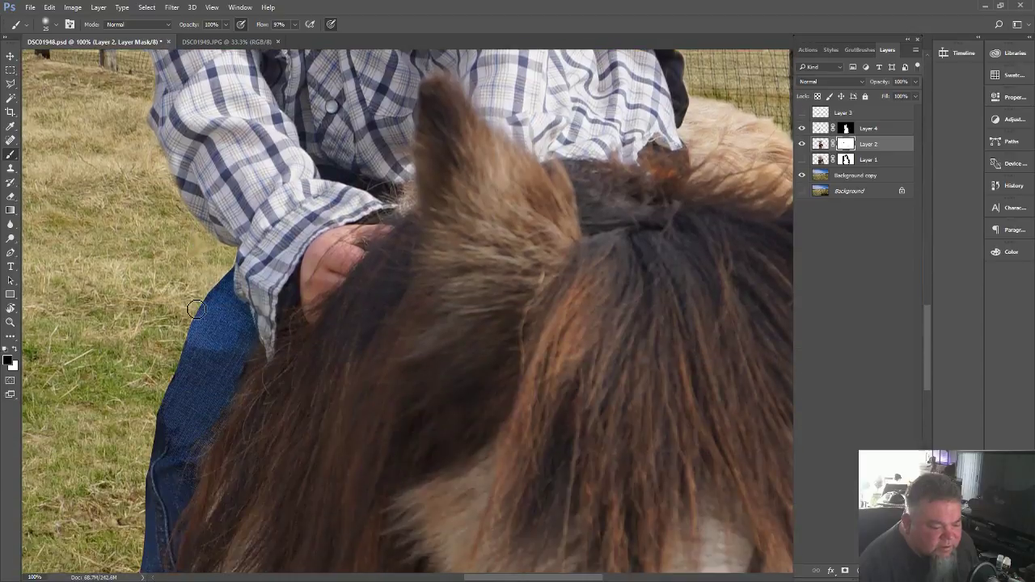
{"action": "scroll", "coordinate": [188, 291], "scroll_direction": "down", "scroll_amount": 1}
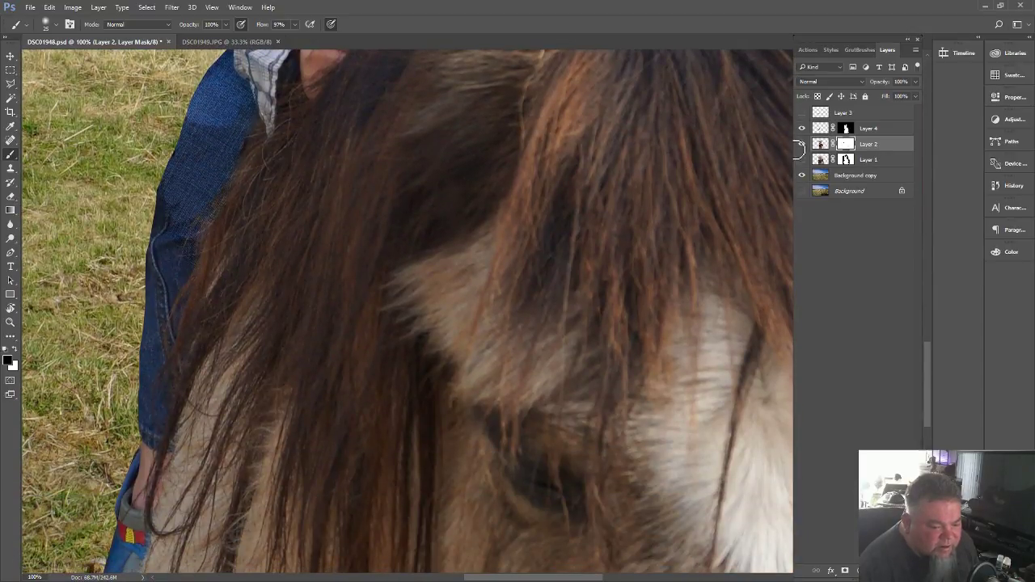
- Select Layer 4's mask with white as the painting colour and compare the leg with the denim texture hidden and shown
{"action": "left_click", "coordinate": [845, 130]}
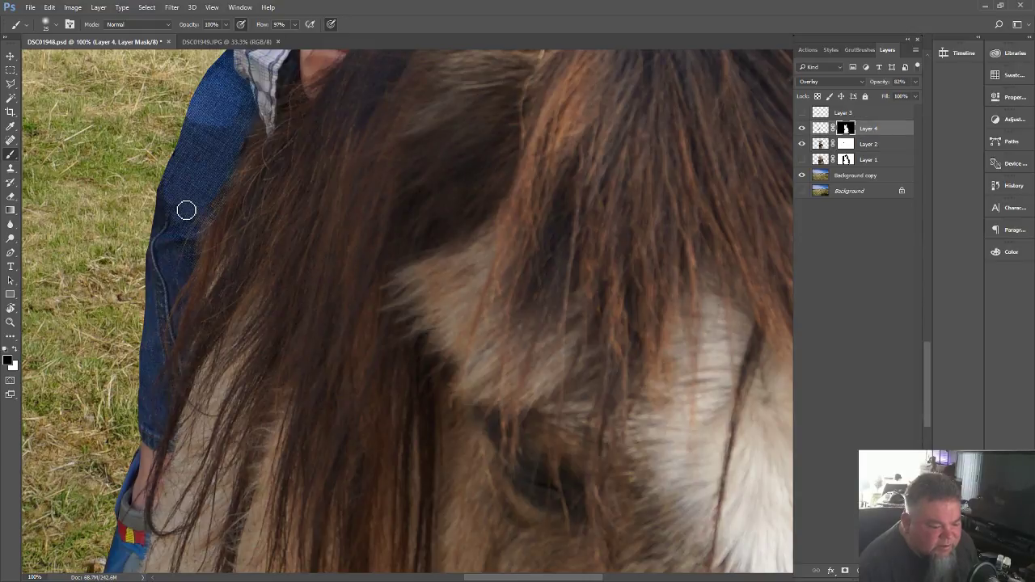
{"action": "left_click", "coordinate": [14, 349]}
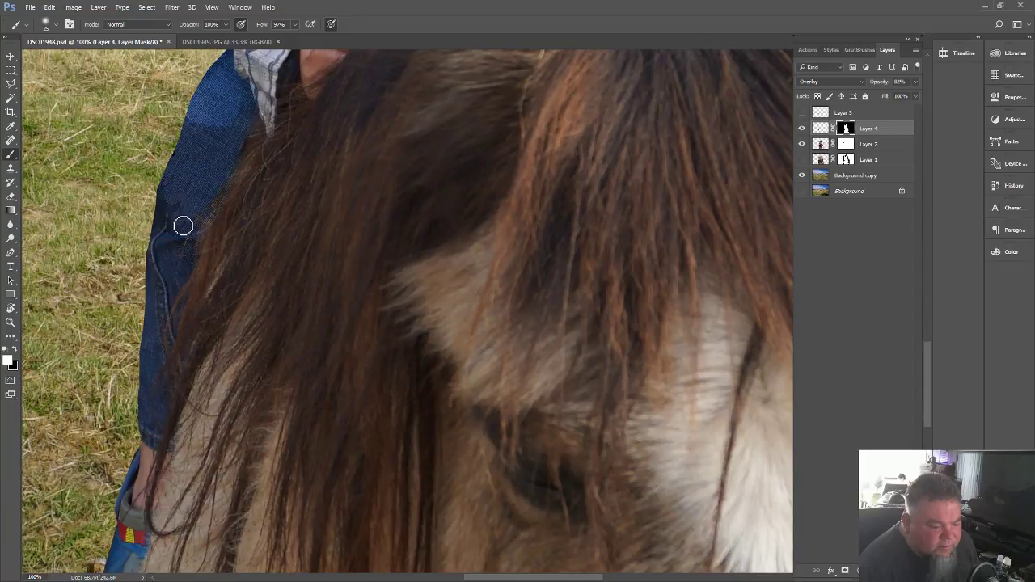
{"action": "left_click", "coordinate": [802, 129]}
{"action": "left_click", "coordinate": [803, 129]}
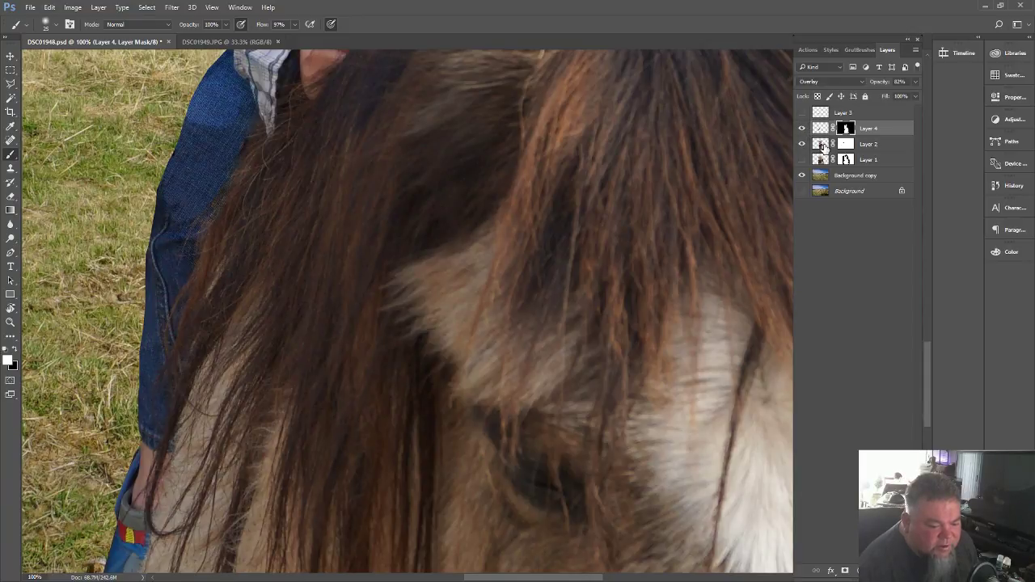
- Clone sampled denim over the dark patch on the boy's jean leg on Layer 2, using an enlarged Clone Stamp brush
{"action": "left_click", "coordinate": [821, 146]}
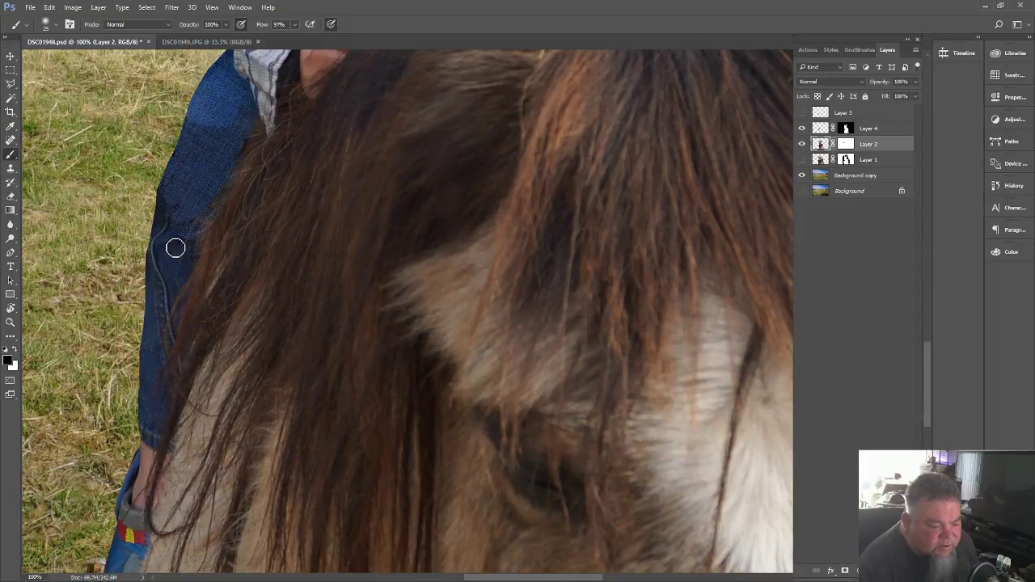
{"action": "left_click", "coordinate": [10, 168]}
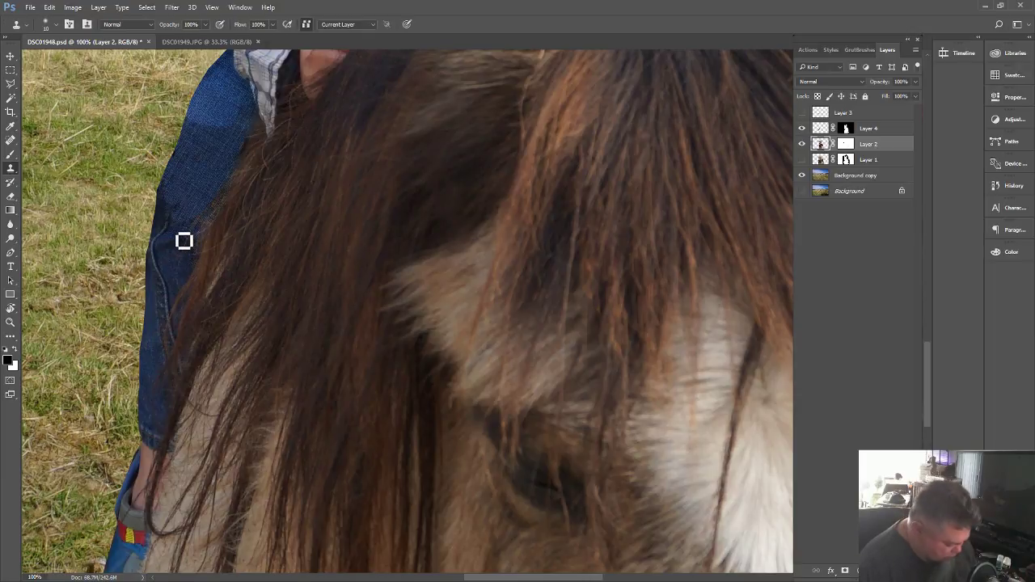
{"action": "key", "text": "bracketright"}
{"action": "key", "text": "bracketright"}
{"action": "key", "text": "bracketright"}
{"action": "key", "text": "bracketright"}
{"action": "key", "text": "bracketright"}
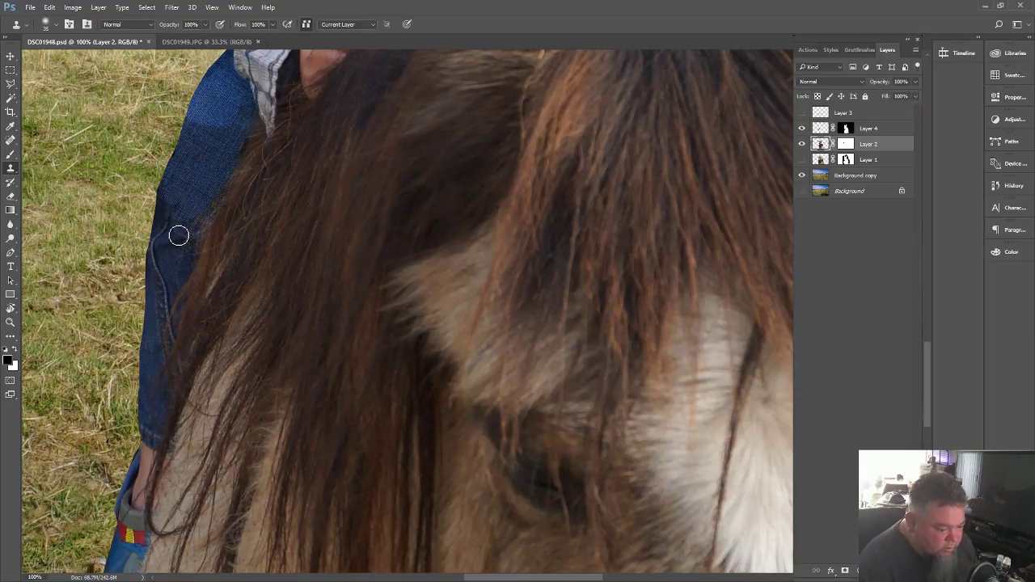
{"action": "left_click", "coordinate": [162, 214], "text": "alt"}
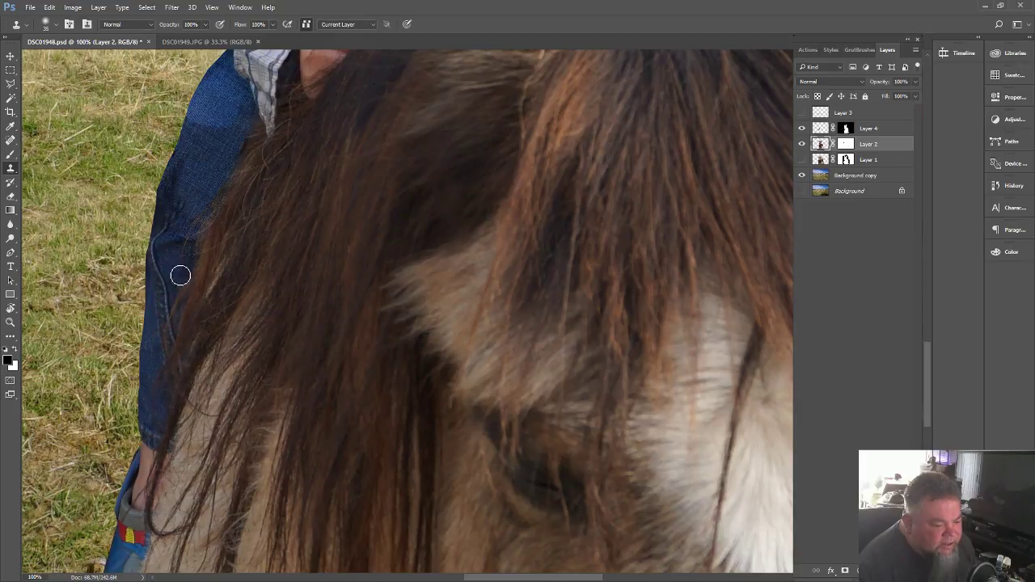
- Raise Layer 4's opacity to 100% to strengthen the denim overlay, and view the whole composite
{"action": "left_click", "coordinate": [823, 130]}
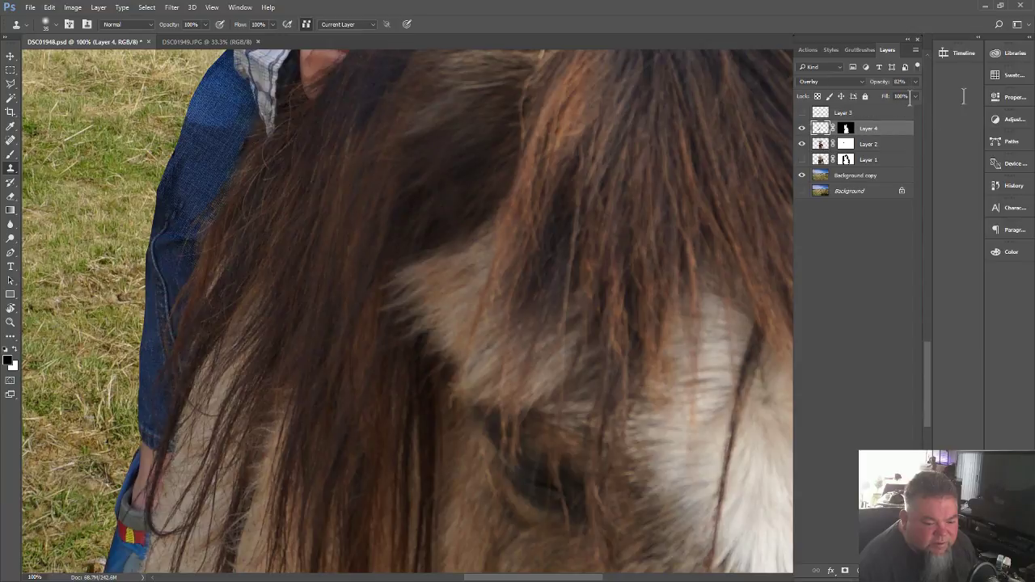
{"action": "left_click_drag", "start_coordinate": [960, 94], "coordinate": [976, 94]}
{"action": "key", "text": "ctrl+minus"}
{"action": "key", "text": "ctrl+minus"}
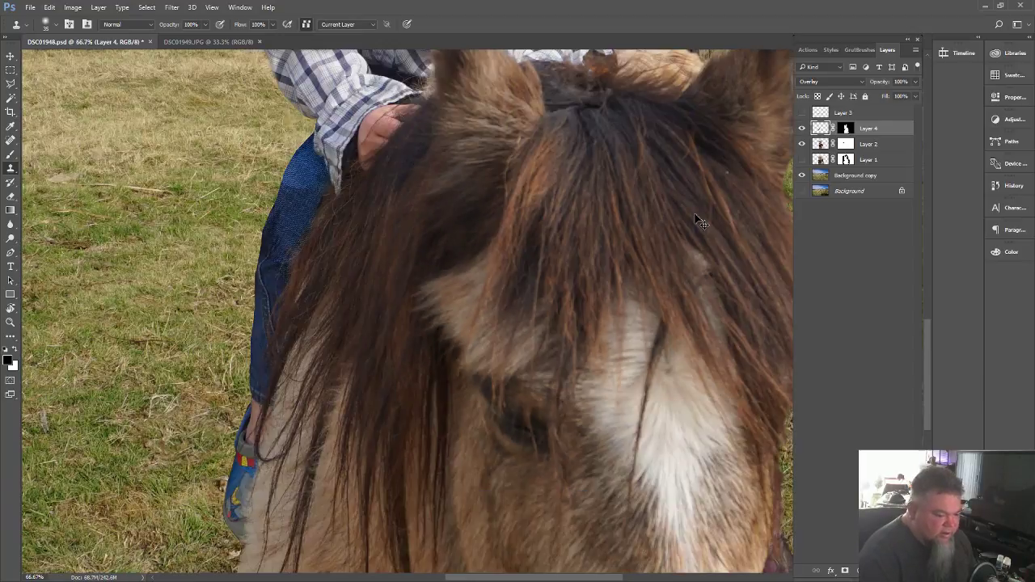
{"action": "key", "text": "ctrl+minus"}
{"action": "key", "text": "ctrl+minus"}
{"action": "key", "text": "ctrl+minus"}
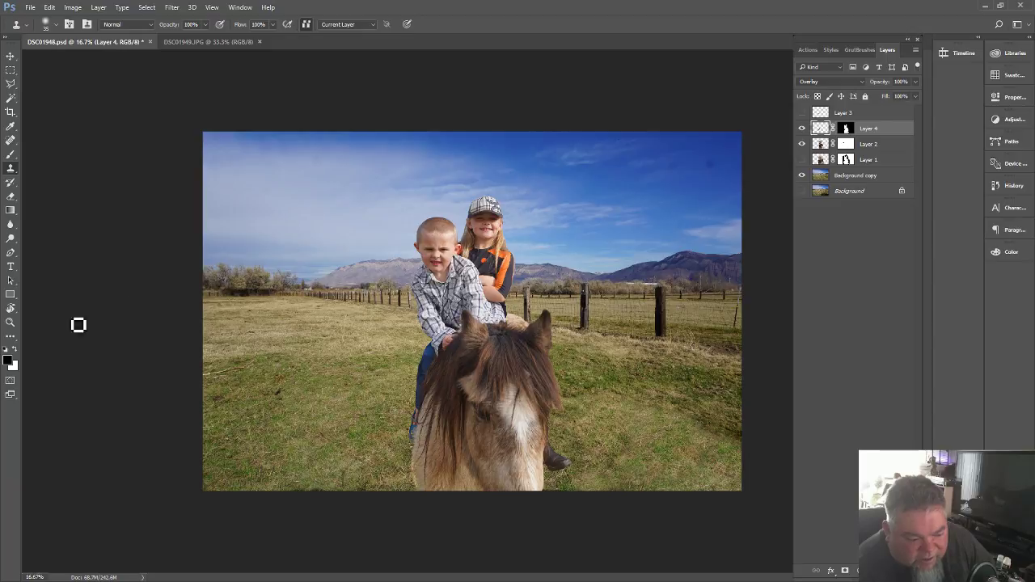
- Remove the two dark spots from the blue sky on the Background copy layer with the Clone Stamp at size 100
{"action": "left_click", "coordinate": [11, 322]}
{"action": "left_click_drag", "start_coordinate": [707, 171], "coordinate": [718, 164]}
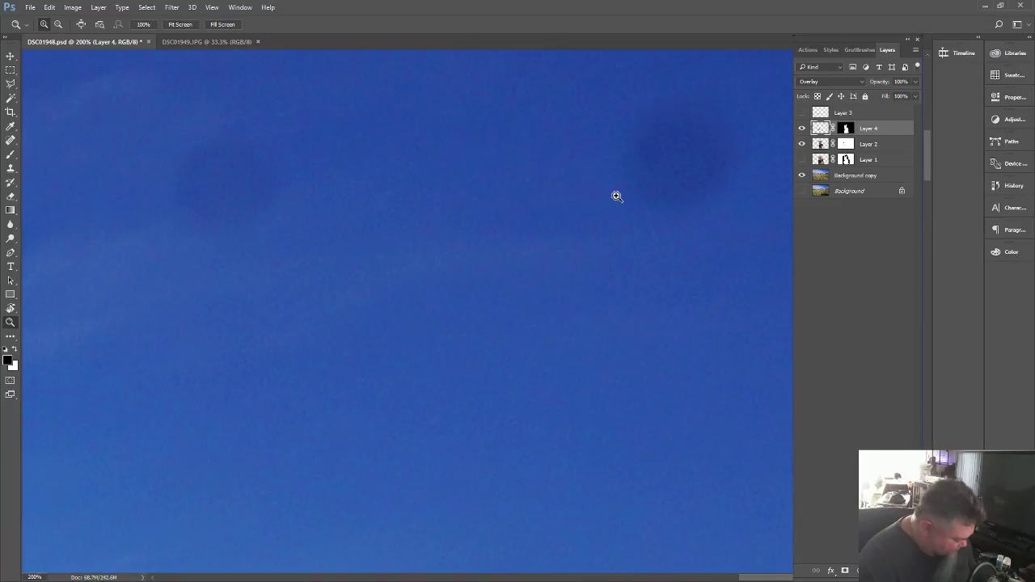
{"action": "key", "text": "ctrl+minus"}
{"action": "key", "text": "ctrl+minus"}
{"action": "key", "text": "ctrl+minus"}
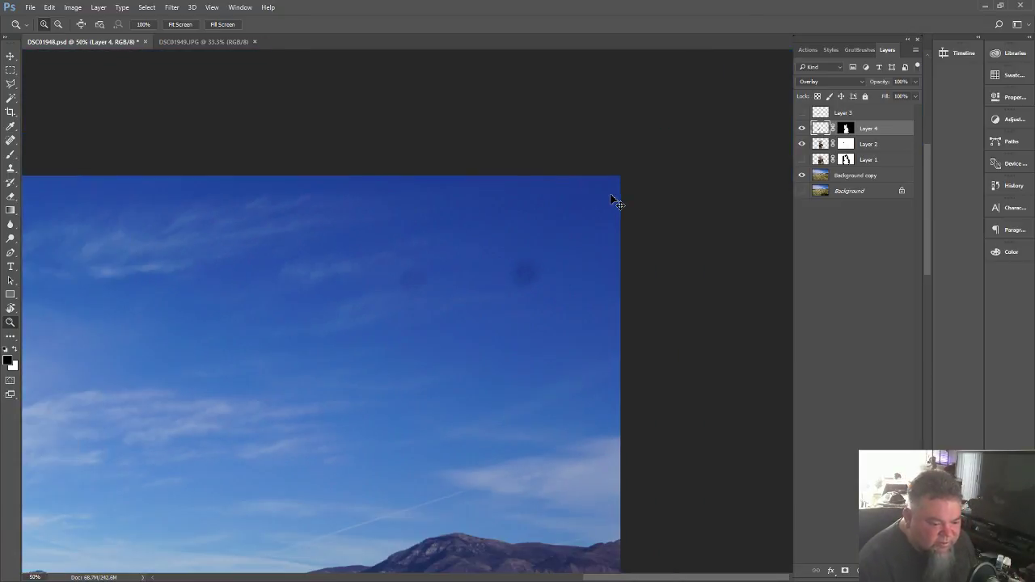
{"action": "left_click", "coordinate": [822, 177]}
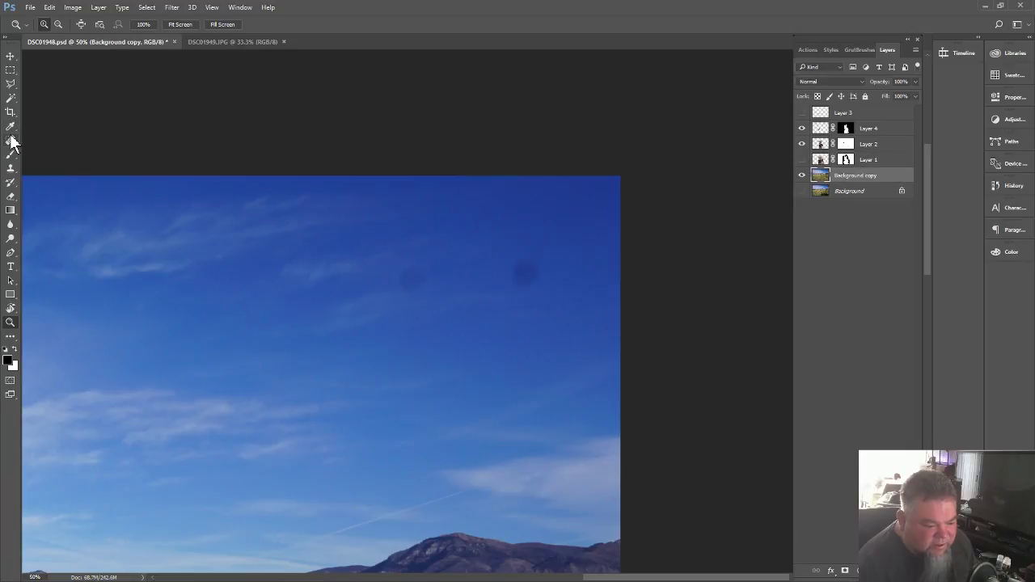
{"action": "left_click", "coordinate": [11, 167]}
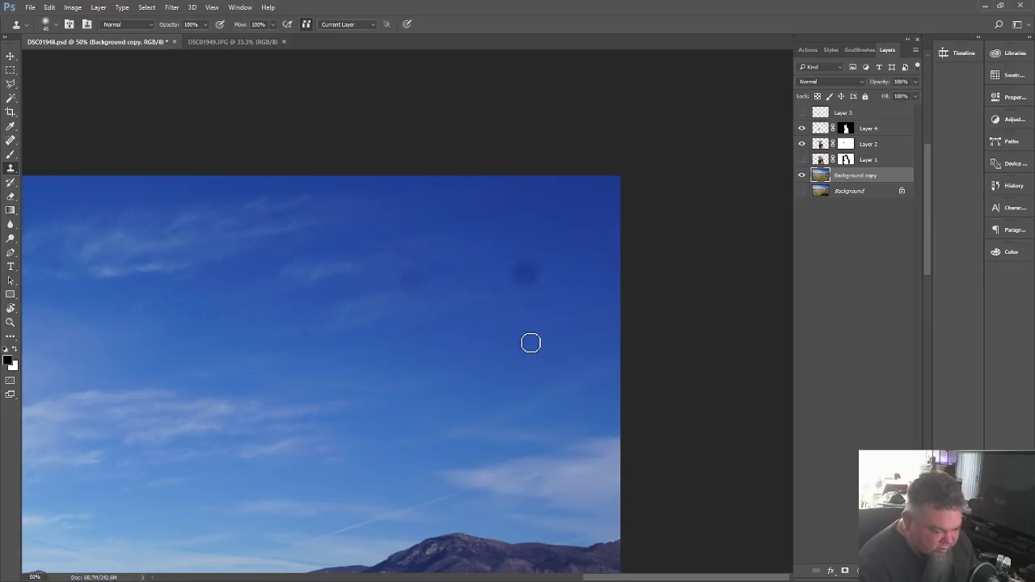
{"action": "key", "text": "bracketright"}
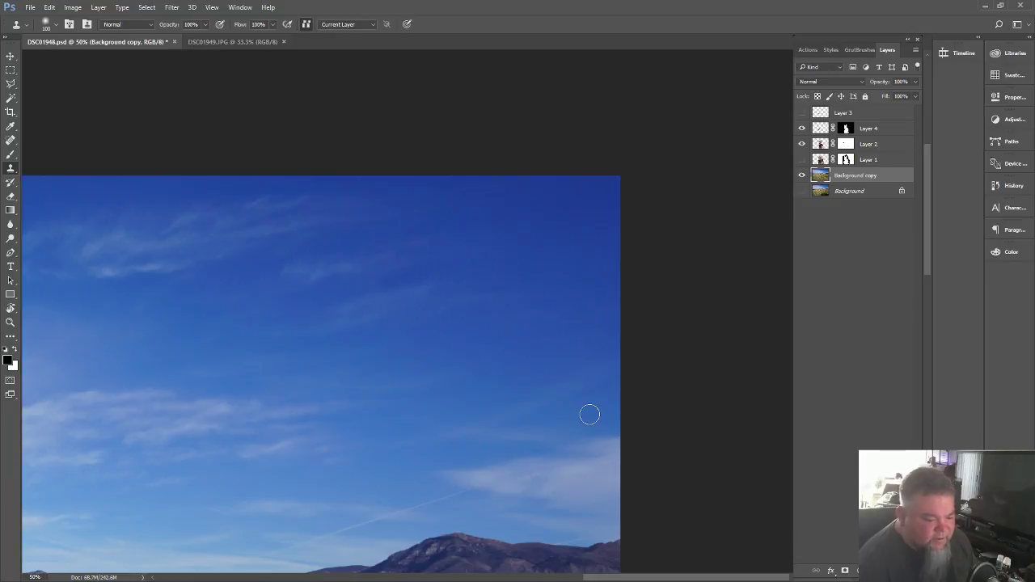
- Group all the layers from Background copy up to Layer 4
{"action": "key", "text": "ctrl+minus"}
{"action": "key", "text": "ctrl+minus"}
{"action": "key", "text": "ctrl+minus"}
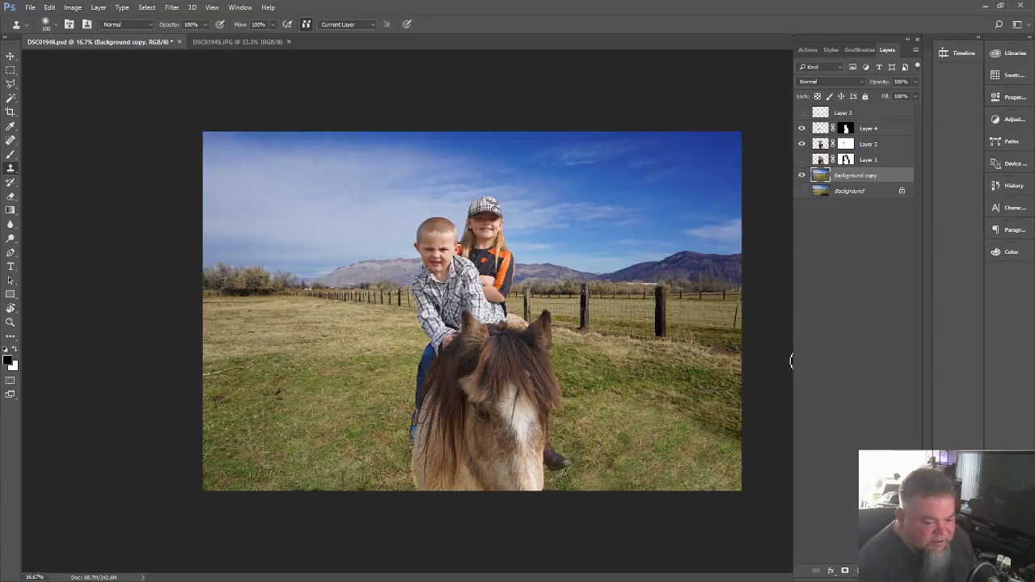
{"action": "left_click", "coordinate": [822, 131], "text": "shift"}
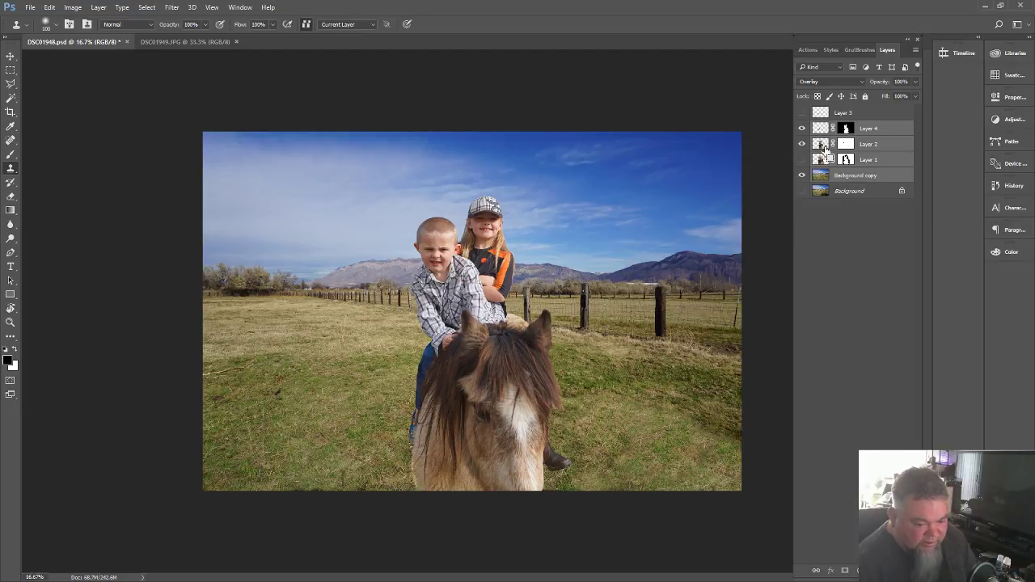
{"action": "key", "text": "ctrl+g"}
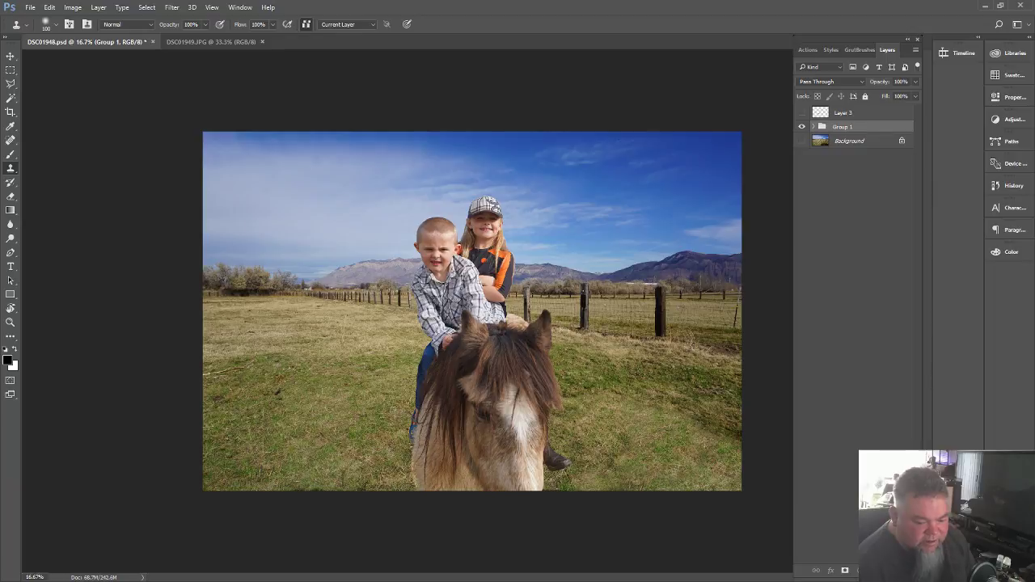
- Duplicate the group, hide the original and merge the copy into a single layer
{"action": "key", "text": "ctrl+j"}
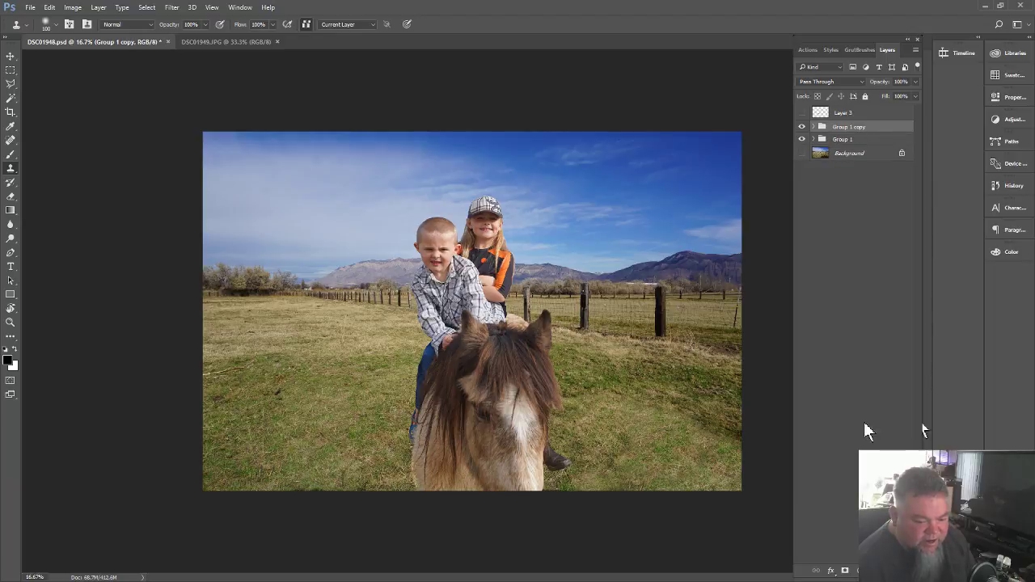
{"action": "left_click", "coordinate": [801, 140]}
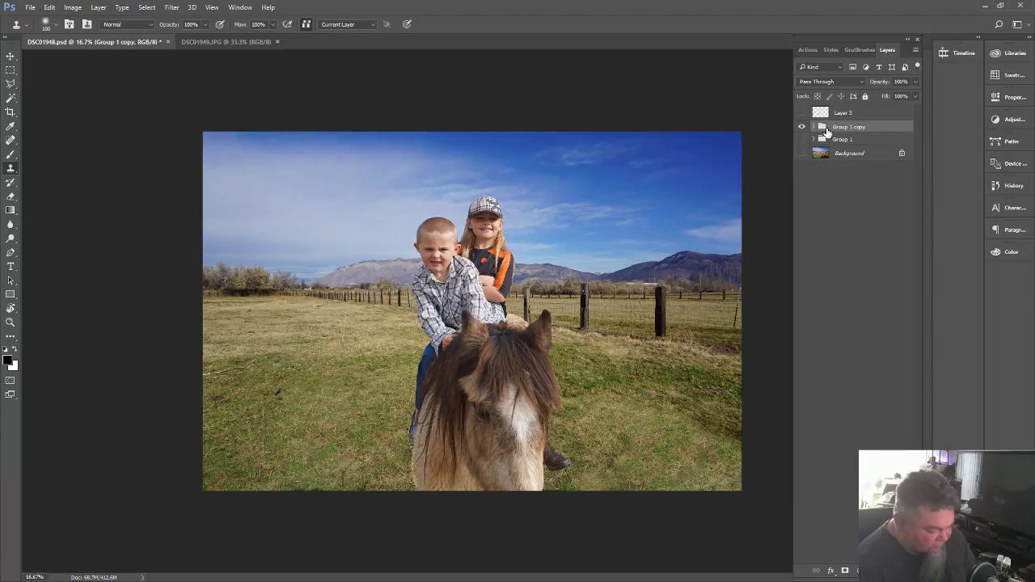
{"action": "key", "text": "ctrl+e"}
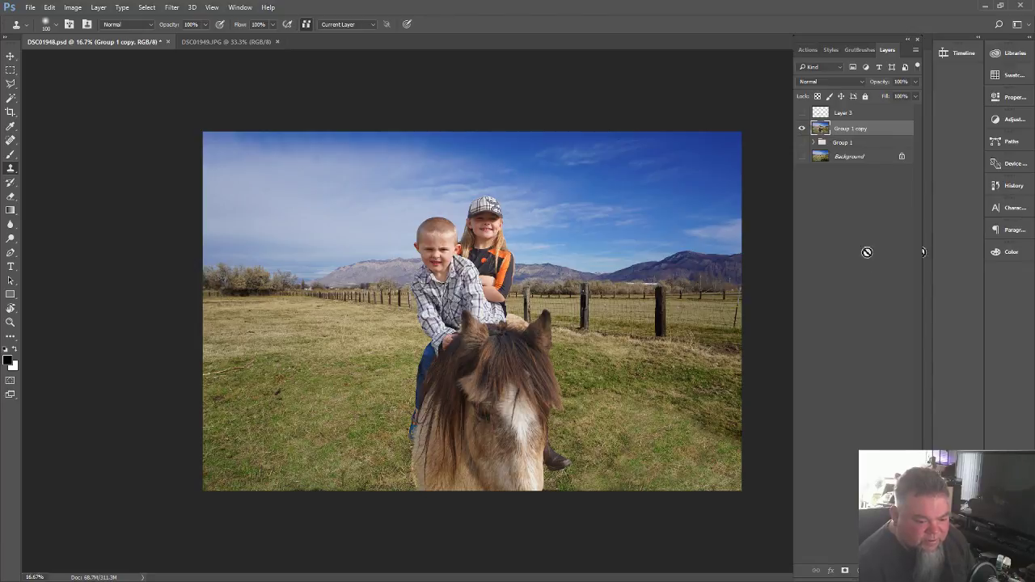
- Add a soft glow with a duplicate of the merged layer blurred at a 36-pixel radius and blended as Overlay at 64% opacity
{"action": "key", "text": "ctrl+j"}
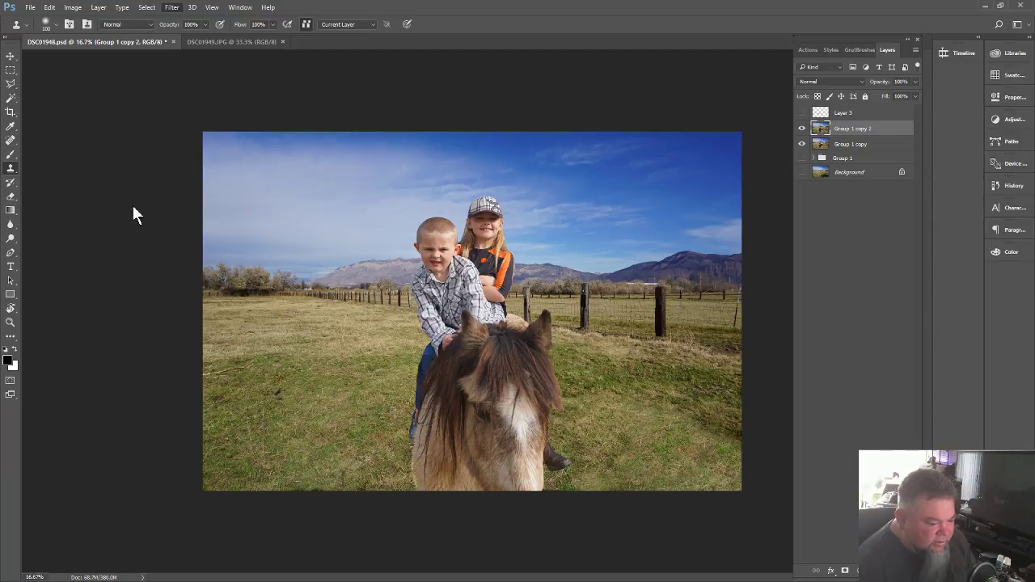
{"action": "key", "text": "ctrl+alt+f"}
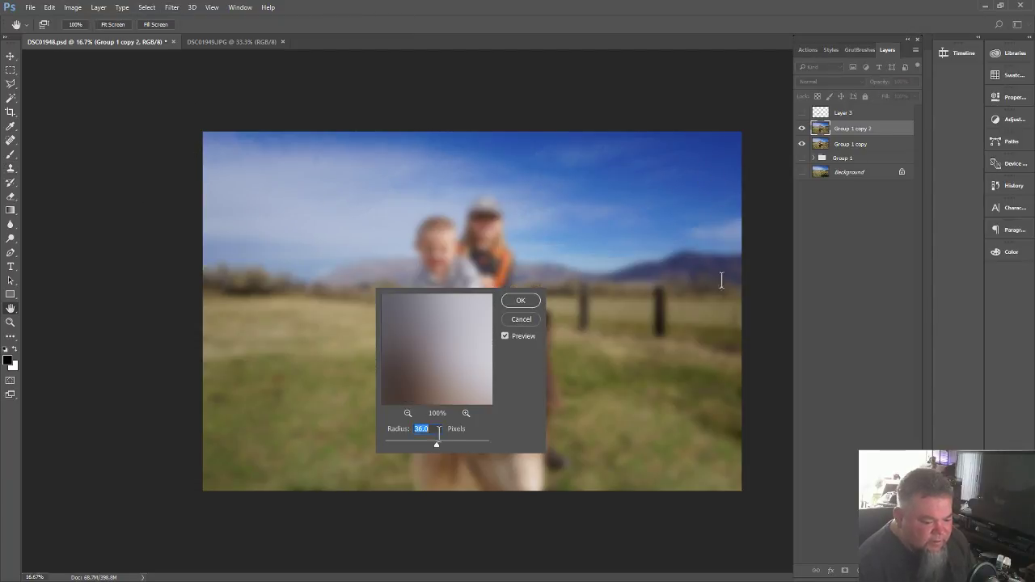
{"action": "left_click", "coordinate": [518, 302]}
{"action": "key", "text": "s"}
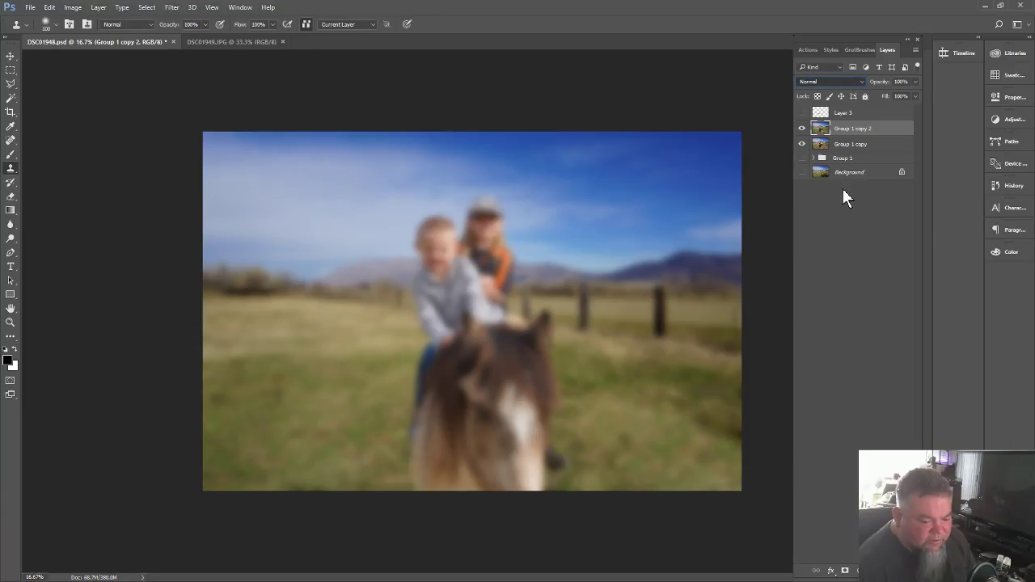
{"action": "key", "text": "shift+alt+o"}
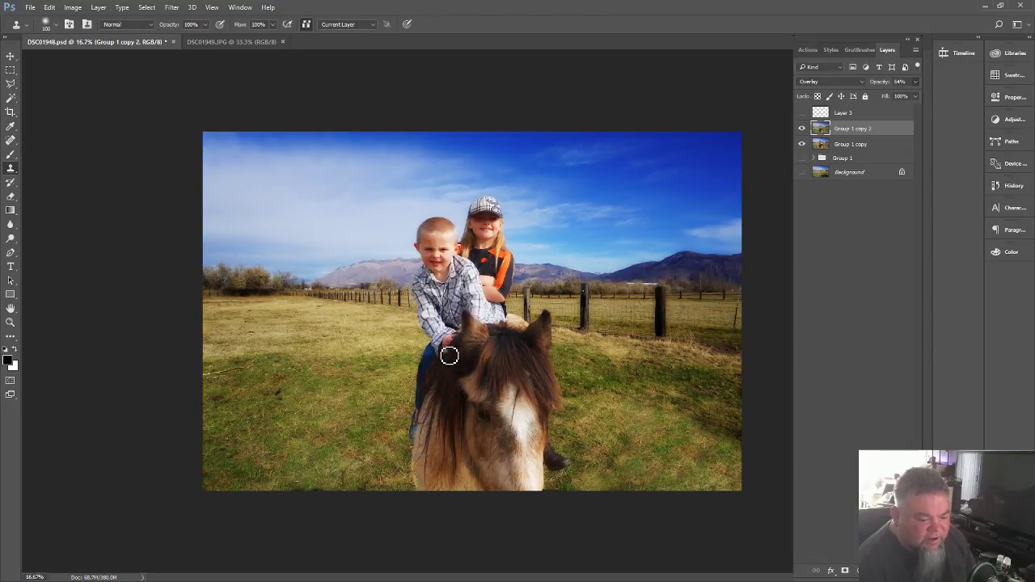
- Examine the glow effect on the boy's and girl's faces up close and across the whole image
{"action": "left_click", "coordinate": [10, 321]}
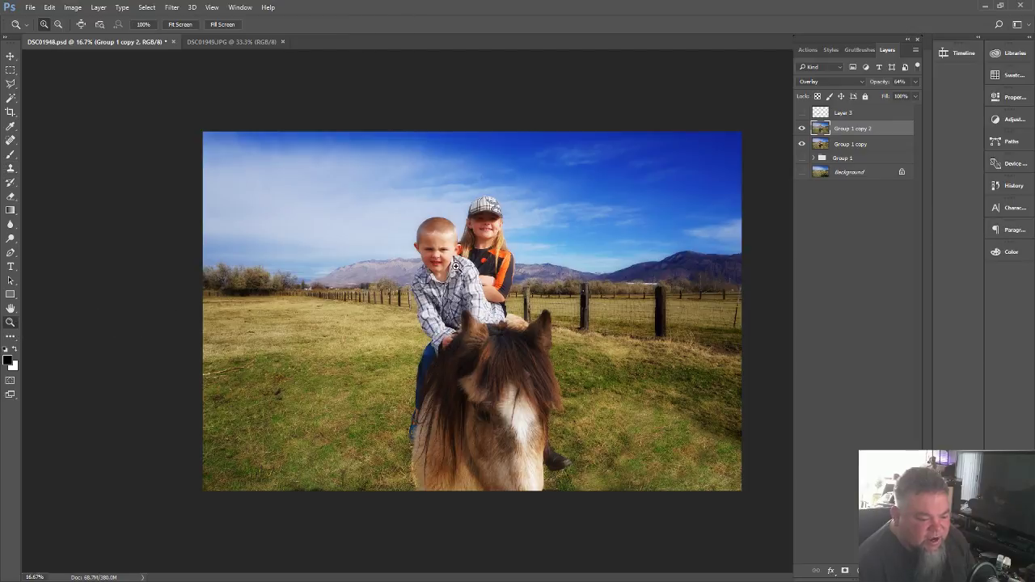
{"action": "left_click_drag", "start_coordinate": [433, 217], "coordinate": [527, 216]}
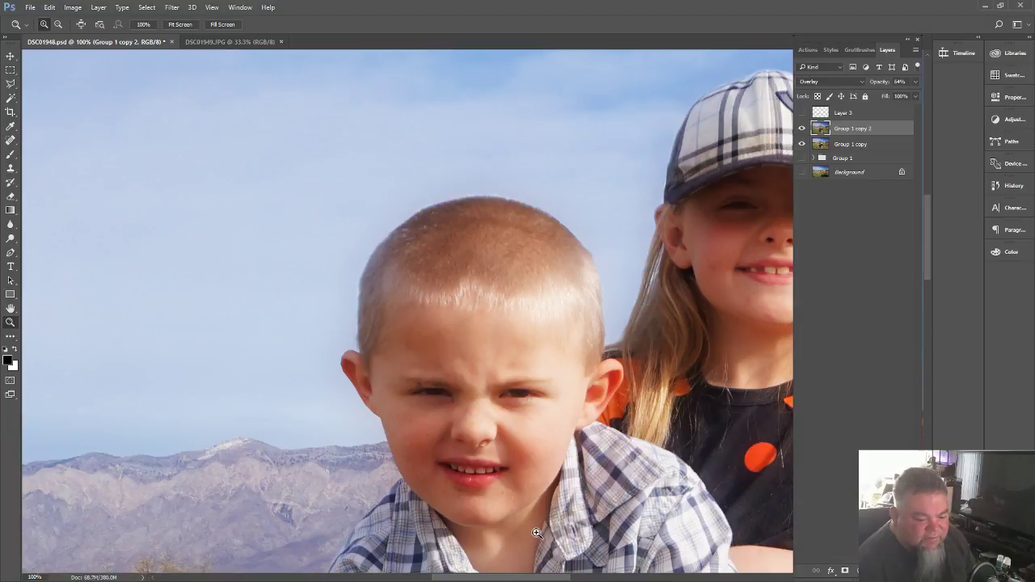
{"action": "left_click_drag", "start_coordinate": [538, 578], "coordinate": [595, 577]}
{"action": "scroll", "coordinate": [626, 427], "scroll_direction": "down", "scroll_amount": 3}
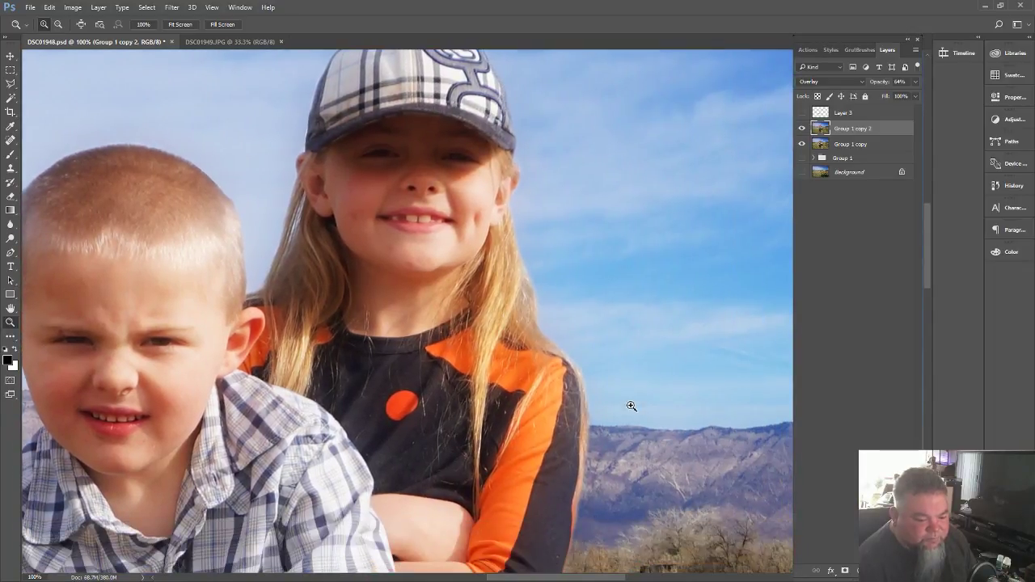
{"action": "scroll", "coordinate": [621, 386], "scroll_direction": "up", "scroll_amount": 1}
{"action": "scroll", "coordinate": [621, 386], "scroll_direction": "down", "scroll_amount": 4}
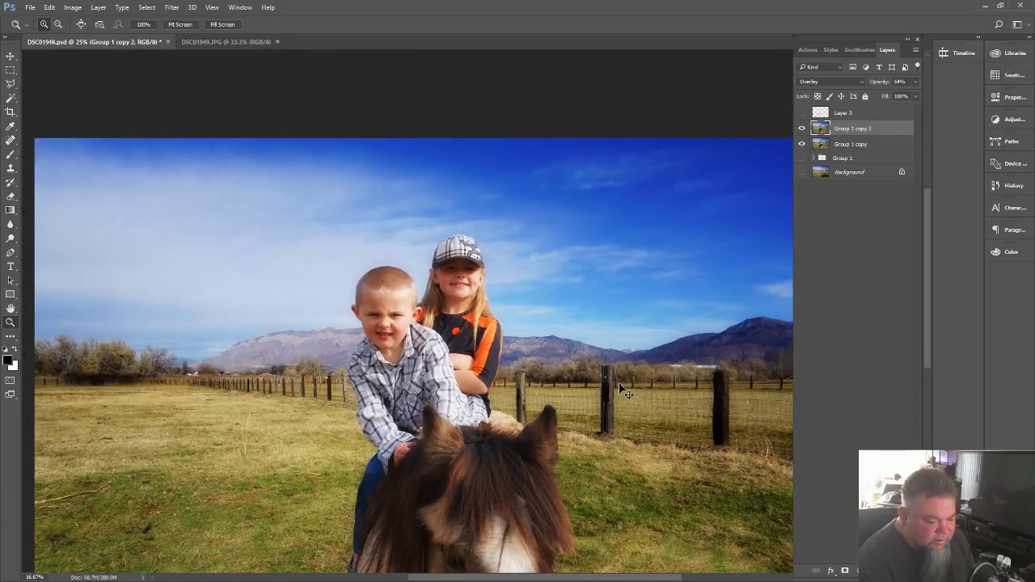
{"action": "scroll", "coordinate": [622, 391], "scroll_direction": "down", "scroll_amount": 1}
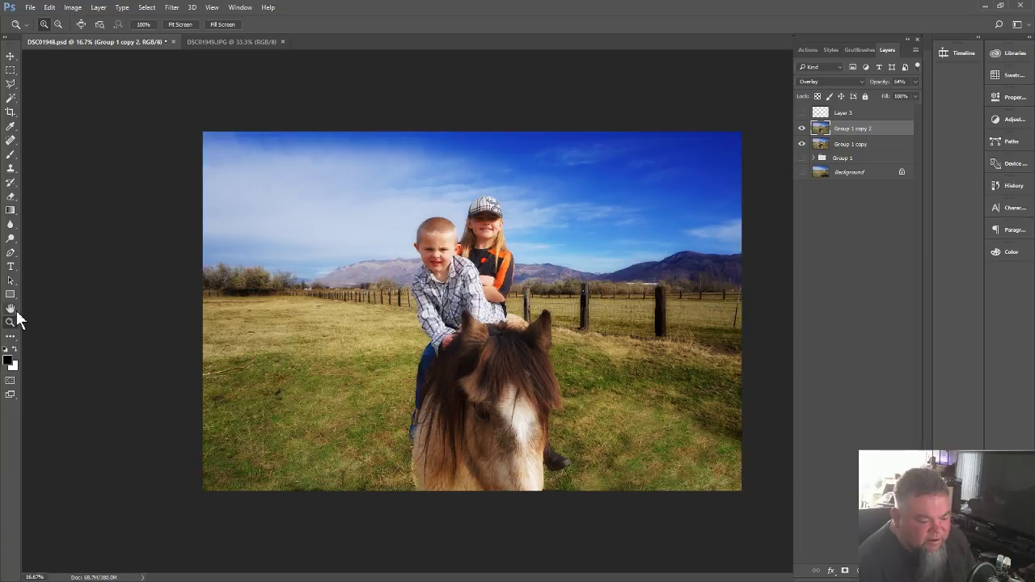
- Group the glow layer with the merged layer beneath it, and merge a duplicate of that group into one layer
{"action": "scroll", "coordinate": [413, 484], "scroll_direction": "up", "scroll_amount": 6}
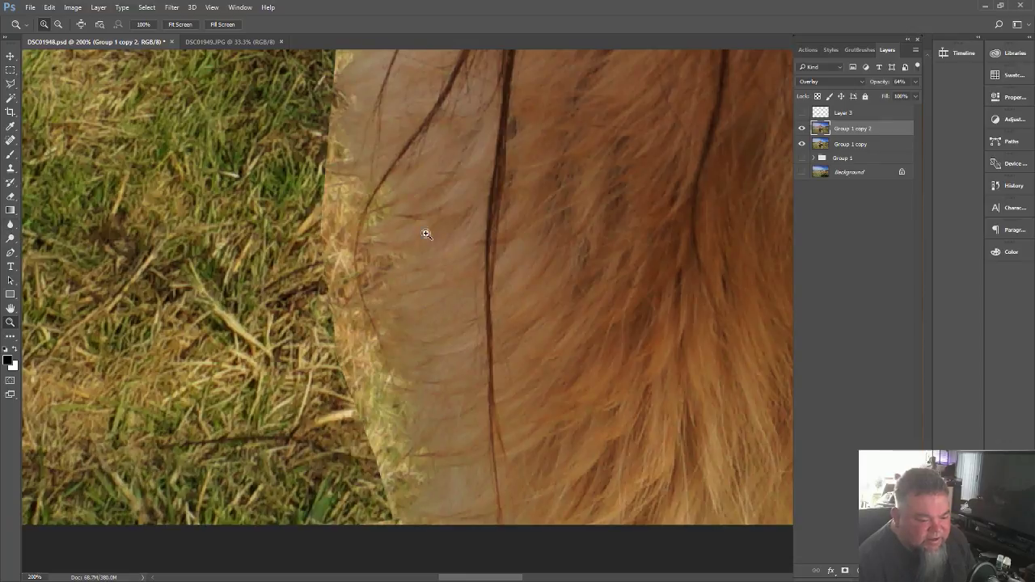
{"action": "left_click", "coordinate": [823, 150], "text": "shift"}
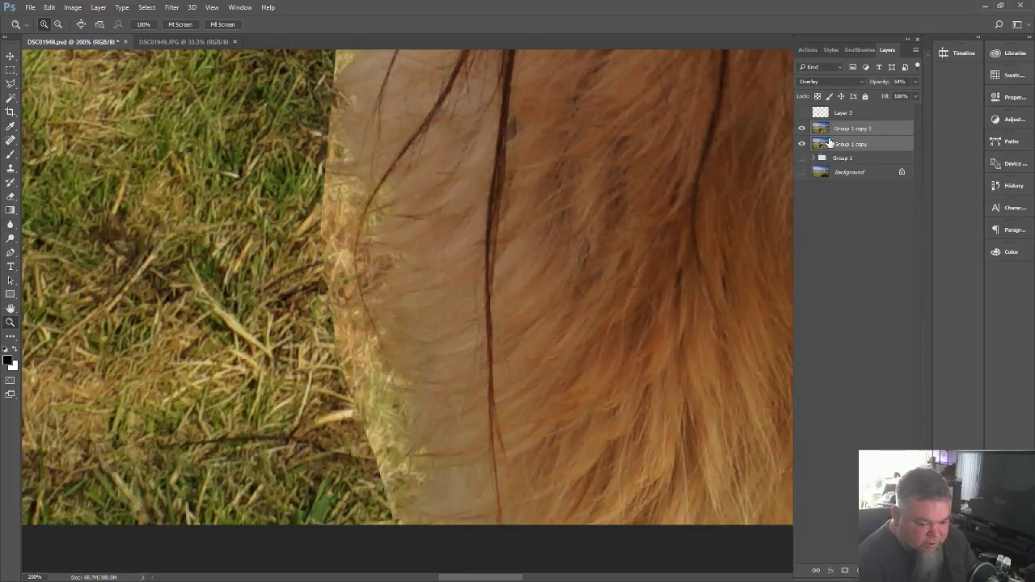
{"action": "key", "text": "ctrl+g"}
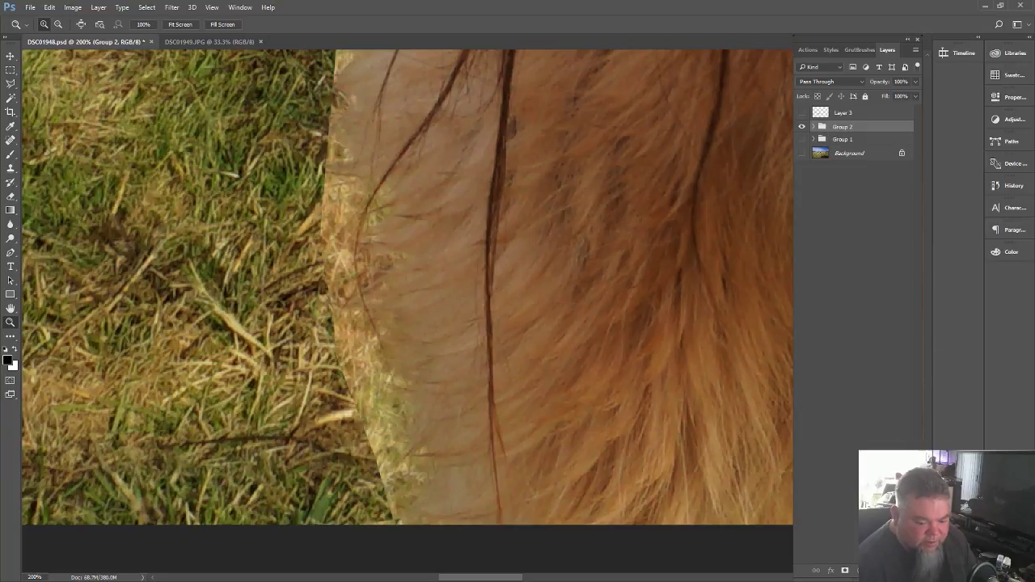
{"action": "key", "text": "ctrl+j"}
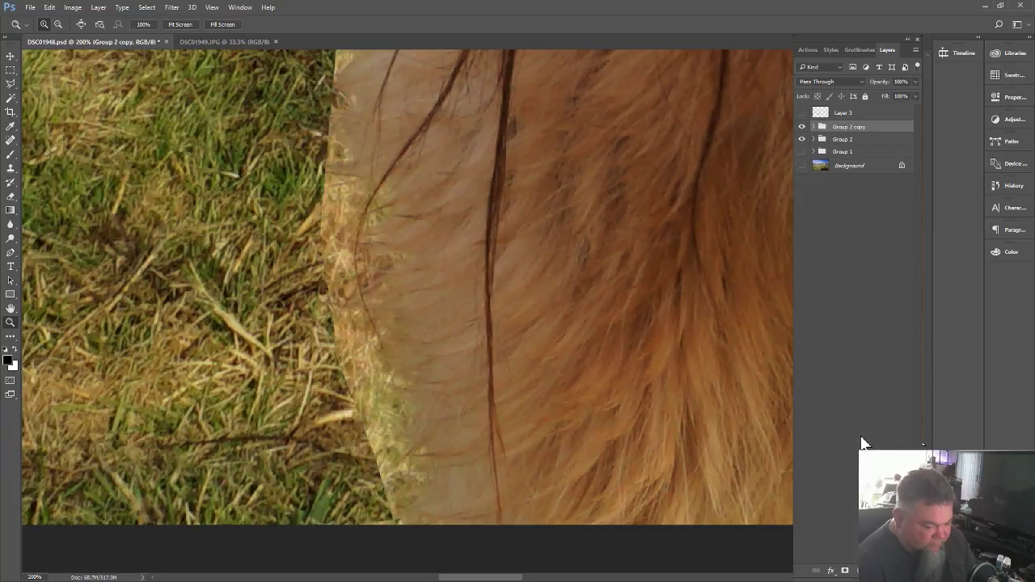
{"action": "key", "text": "ctrl+e"}
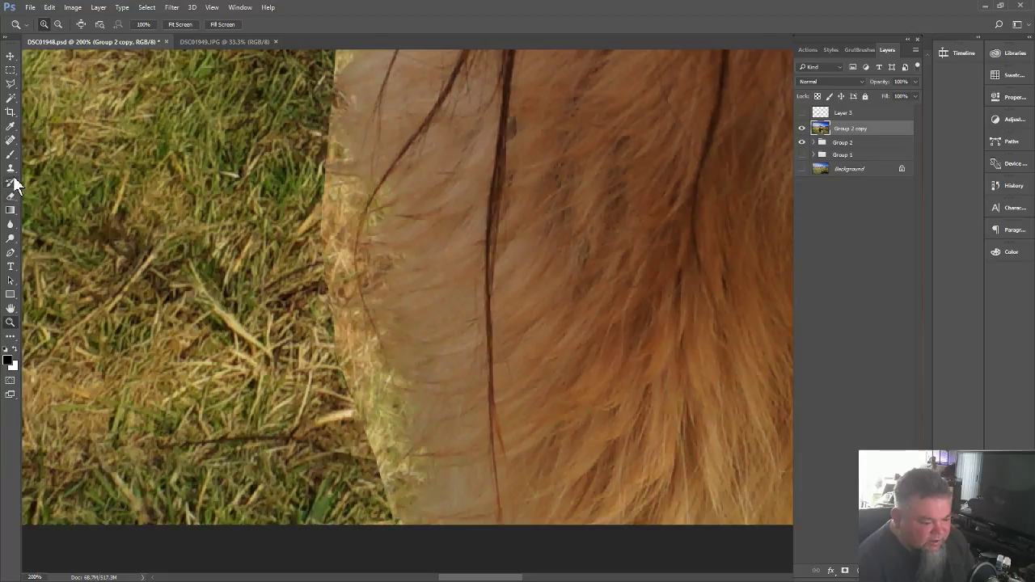
- Clone sampled grass over the pale fringe along the lower outer edge of the horse's chest with a smaller Clone Stamp brush
{"action": "left_click", "coordinate": [12, 169]}
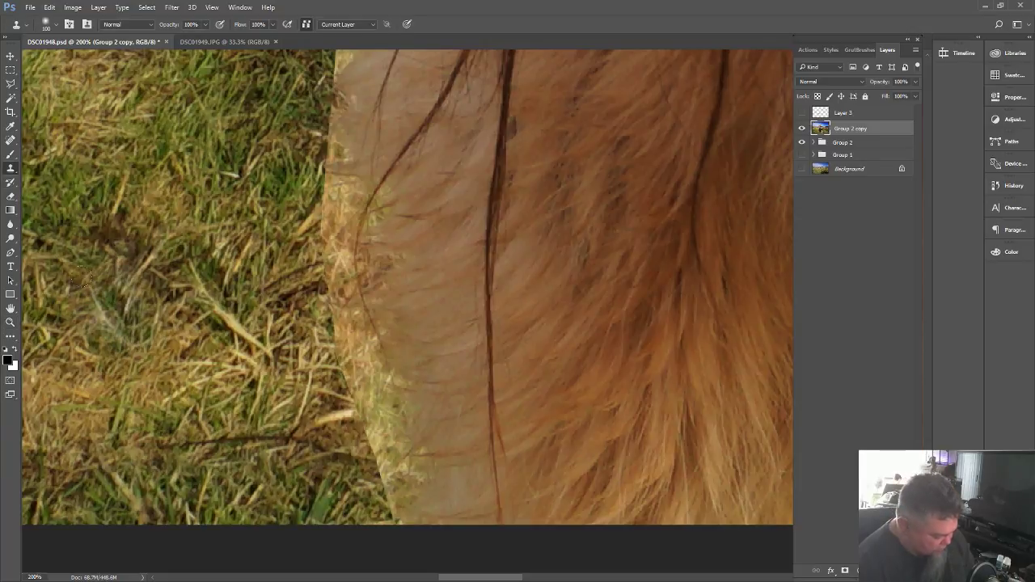
{"action": "left_click", "coordinate": [104, 281], "text": "alt"}
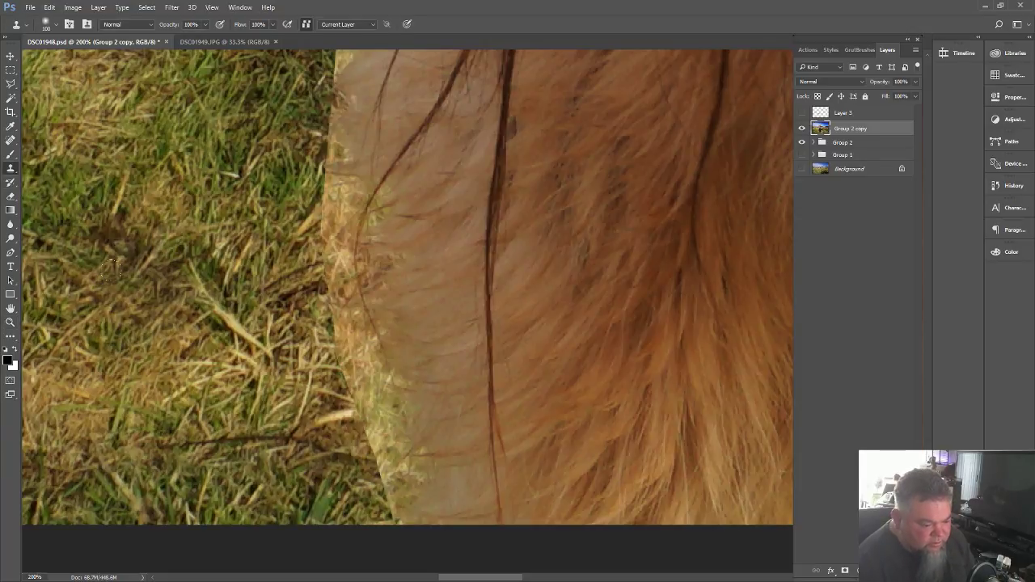
{"action": "key", "text": "bracketleft"}
{"action": "key", "text": "bracketleft"}
{"action": "key", "text": "bracketleft"}
{"action": "key", "text": "bracketleft"}
{"action": "key", "text": "bracketleft"}
{"action": "key", "text": "bracketleft"}
{"action": "key", "text": "bracketleft"}
{"action": "mouse_move", "coordinate": [227, 311]}
{"action": "left_mouse_down"}
{"action": "mouse_move", "coordinate": [195, 306]}
{"action": "mouse_move", "coordinate": [295, 335]}
{"action": "mouse_move", "coordinate": [348, 332]}
{"action": "mouse_move", "coordinate": [376, 464]}
{"action": "mouse_move", "coordinate": [396, 502]}
{"action": "mouse_move", "coordinate": [349, 414]}
{"action": "mouse_move", "coordinate": [326, 244]}
{"action": "mouse_move", "coordinate": [332, 198]}
{"action": "mouse_move", "coordinate": [319, 178]}
{"action": "mouse_move", "coordinate": [326, 149]}
{"action": "left_mouse_up"}
{"action": "key", "text": "bracketright"}
- Clone grass farther up the horse's chest edge towards the boy's shoe, and inspect the edge down to the picture's base
{"action": "scroll", "coordinate": [295, 139], "scroll_direction": "up", "scroll_amount": 3}
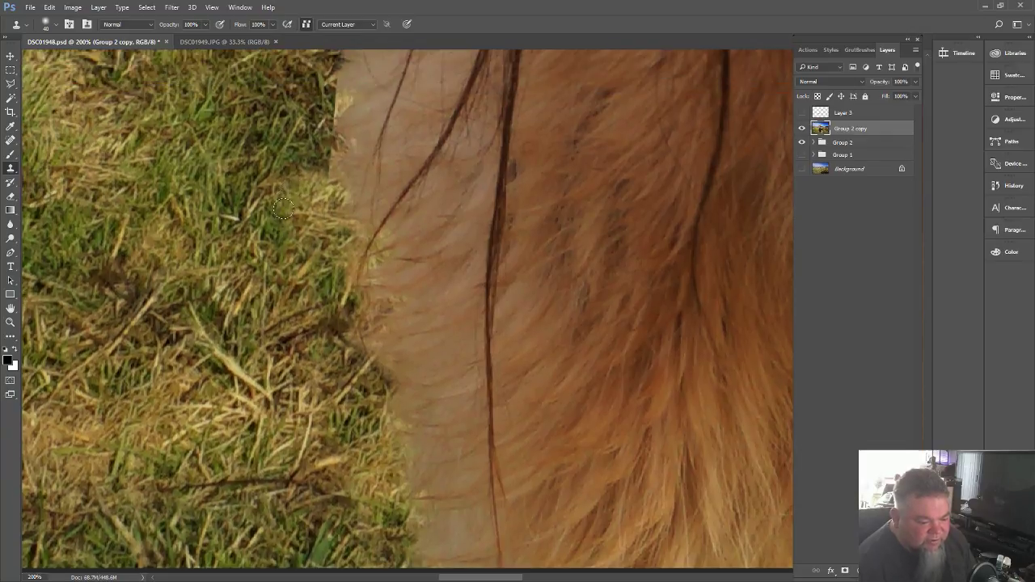
{"action": "mouse_move", "coordinate": [305, 200]}
{"action": "left_mouse_down"}
{"action": "mouse_move", "coordinate": [315, 228]}
{"action": "mouse_move", "coordinate": [279, 204]}
{"action": "mouse_move", "coordinate": [331, 145]}
{"action": "mouse_move", "coordinate": [290, 159]}
{"action": "mouse_move", "coordinate": [284, 126]}
{"action": "mouse_move", "coordinate": [317, 78]}
{"action": "left_mouse_up"}
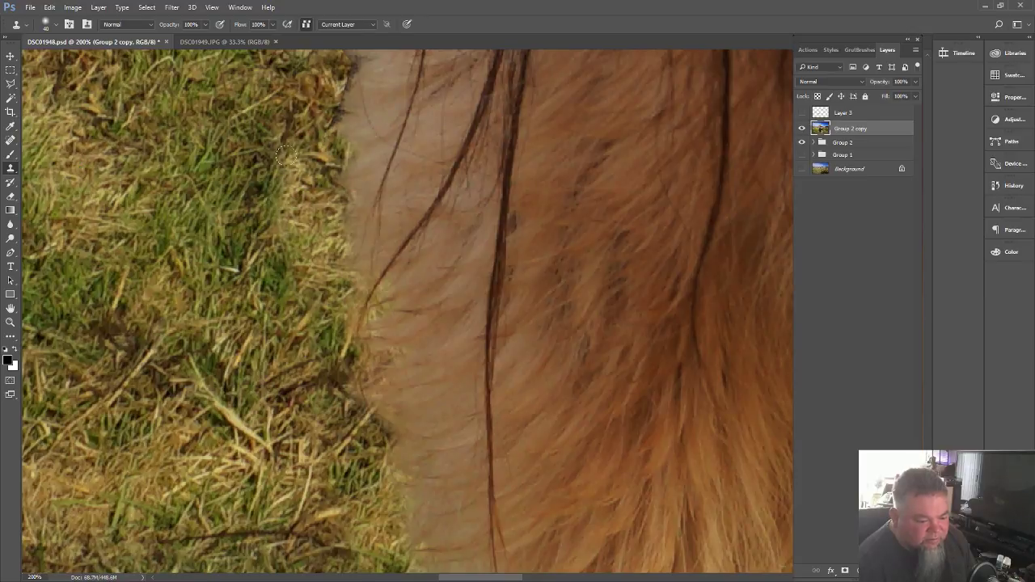
{"action": "scroll", "coordinate": [281, 158], "scroll_direction": "up", "scroll_amount": 5}
{"action": "scroll", "coordinate": [270, 209], "scroll_direction": "up", "scroll_amount": 7}
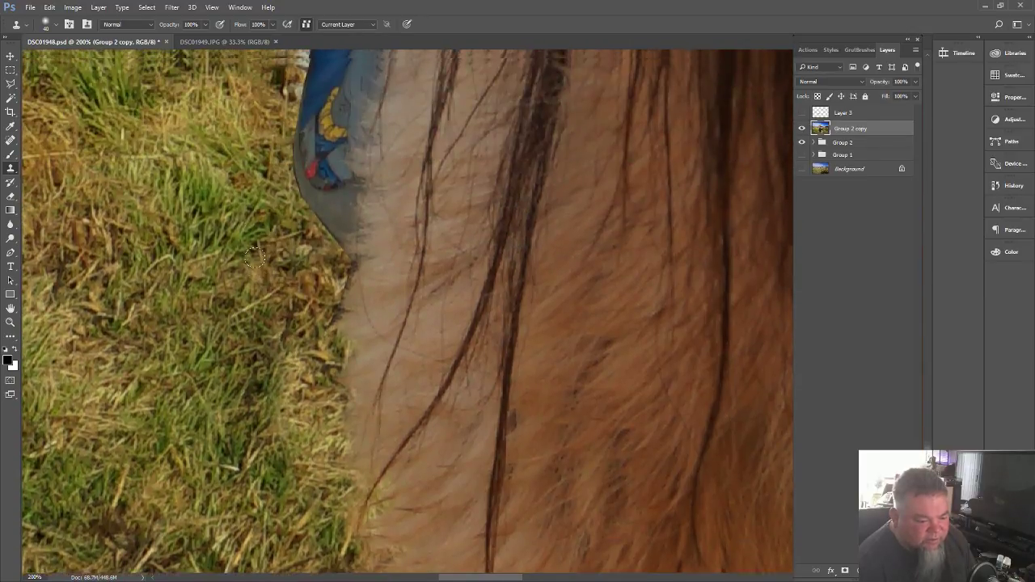
{"action": "scroll", "coordinate": [253, 255], "scroll_direction": "up", "scroll_amount": 1}
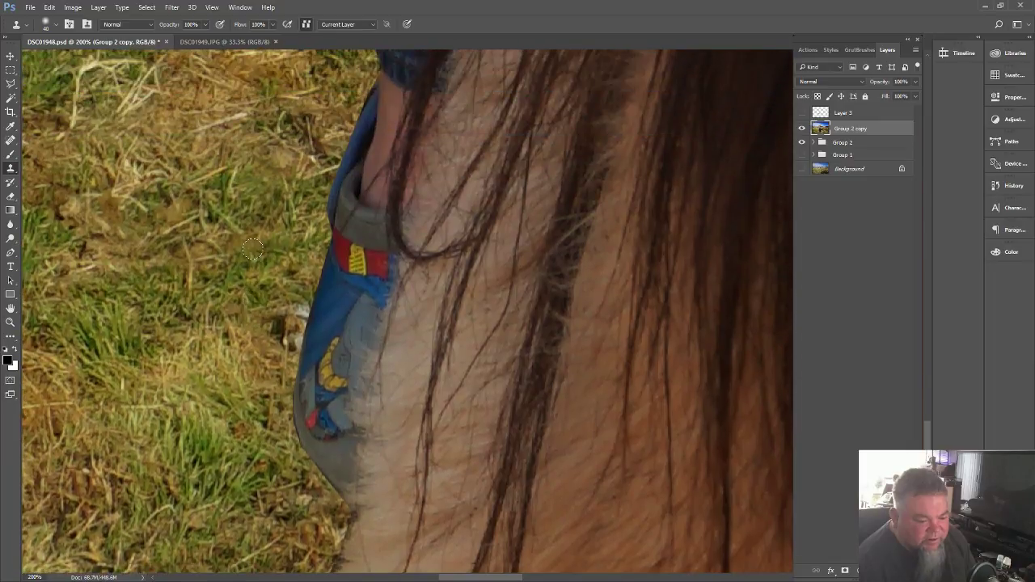
{"action": "scroll", "coordinate": [255, 249], "scroll_direction": "down", "scroll_amount": 10}
{"action": "scroll", "coordinate": [257, 245], "scroll_direction": "down", "scroll_amount": 10}
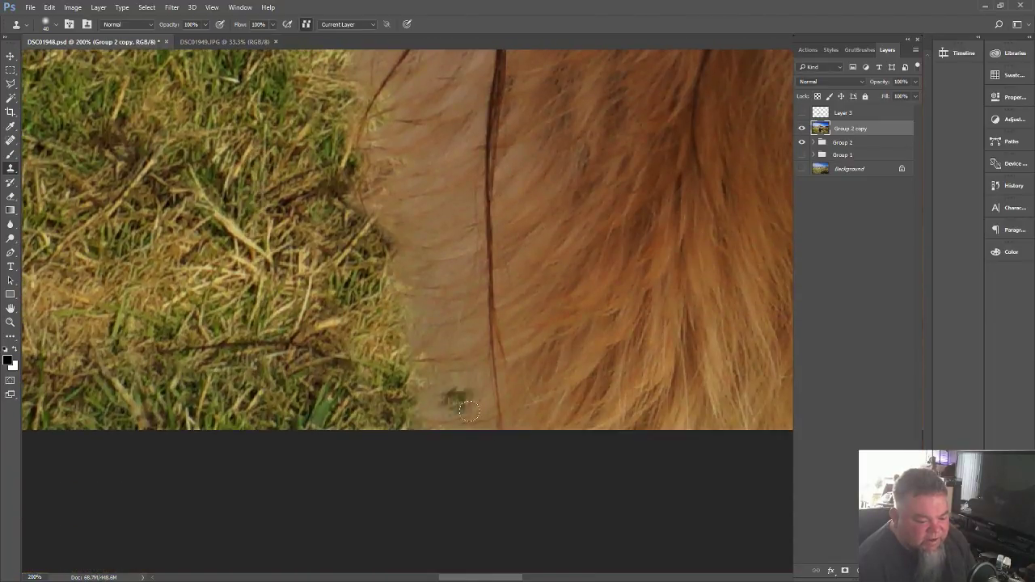
{"action": "left_click_drag", "start_coordinate": [469, 410], "coordinate": [449, 396]}
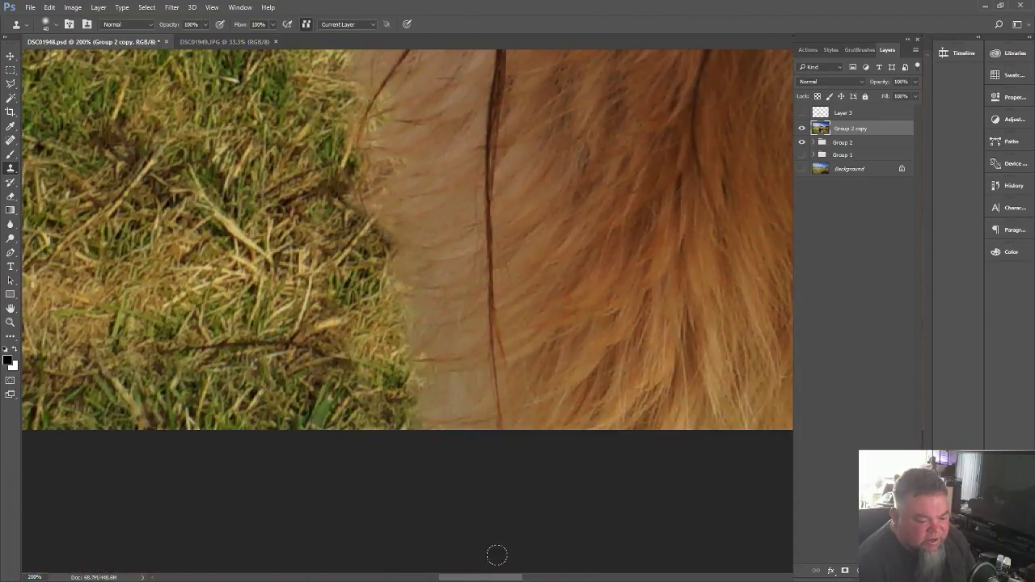
- Clone grass along the hard edge of the horse's white muzzle below the boot, and undo the strokes that leave a dark smudge
{"action": "left_click_drag", "start_coordinate": [495, 577], "coordinate": [638, 576]}
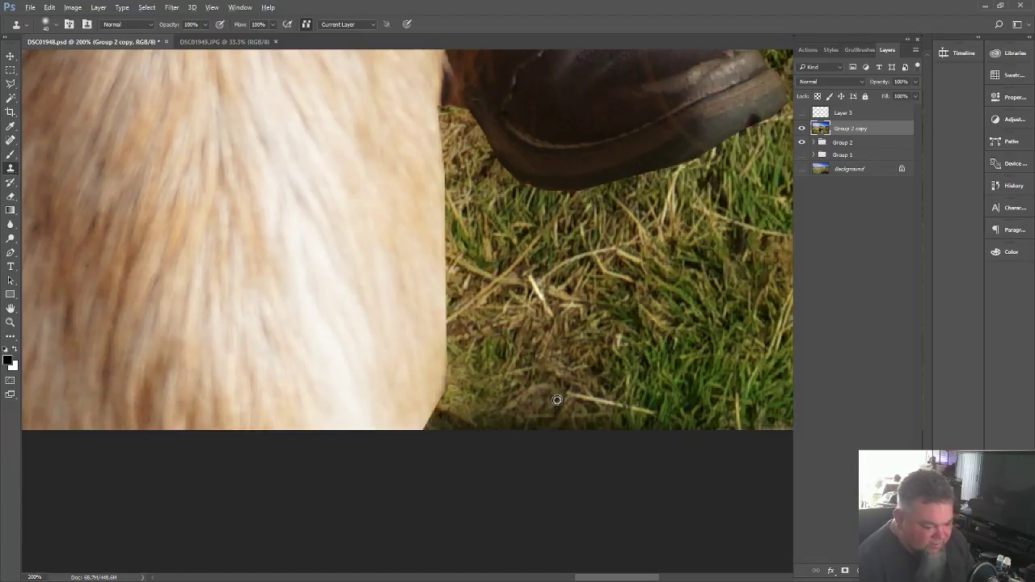
{"action": "mouse_move", "coordinate": [461, 409]}
{"action": "left_mouse_down"}
{"action": "mouse_move", "coordinate": [460, 234]}
{"action": "mouse_move", "coordinate": [456, 224]}
{"action": "mouse_move", "coordinate": [449, 242]}
{"action": "mouse_move", "coordinate": [446, 184]}
{"action": "mouse_move", "coordinate": [449, 218]}
{"action": "left_mouse_up"}
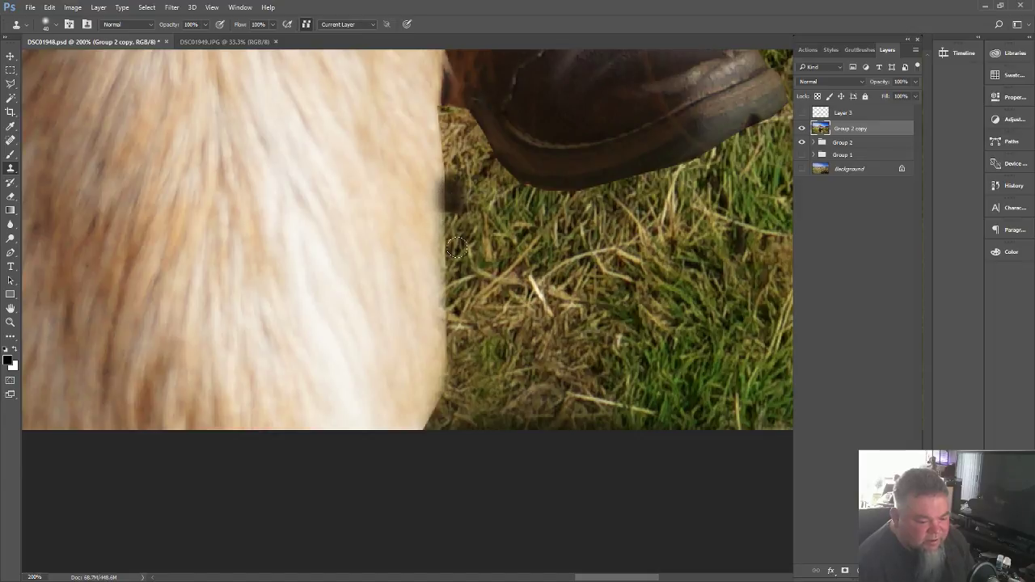
{"action": "key", "text": "ctrl+z"}
{"action": "key", "text": "ctrl+z"}
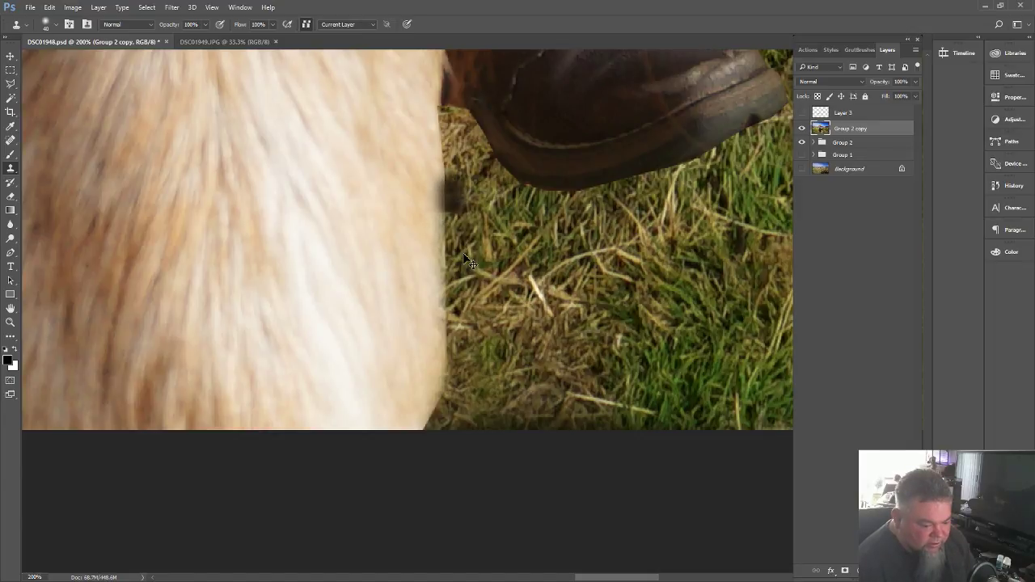
{"action": "key", "text": "ctrl+z"}
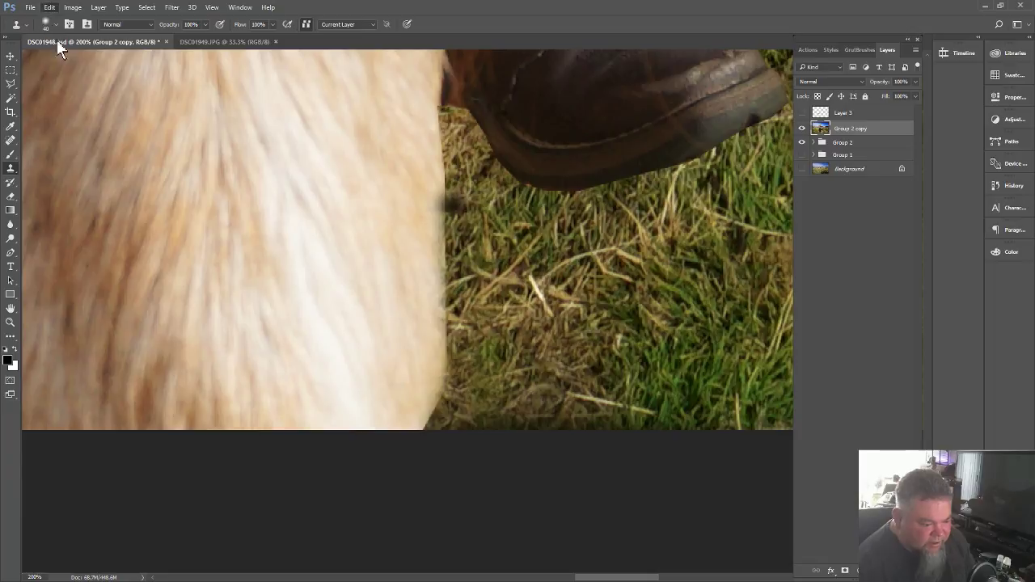
{"action": "key", "text": "ctrl+z"}
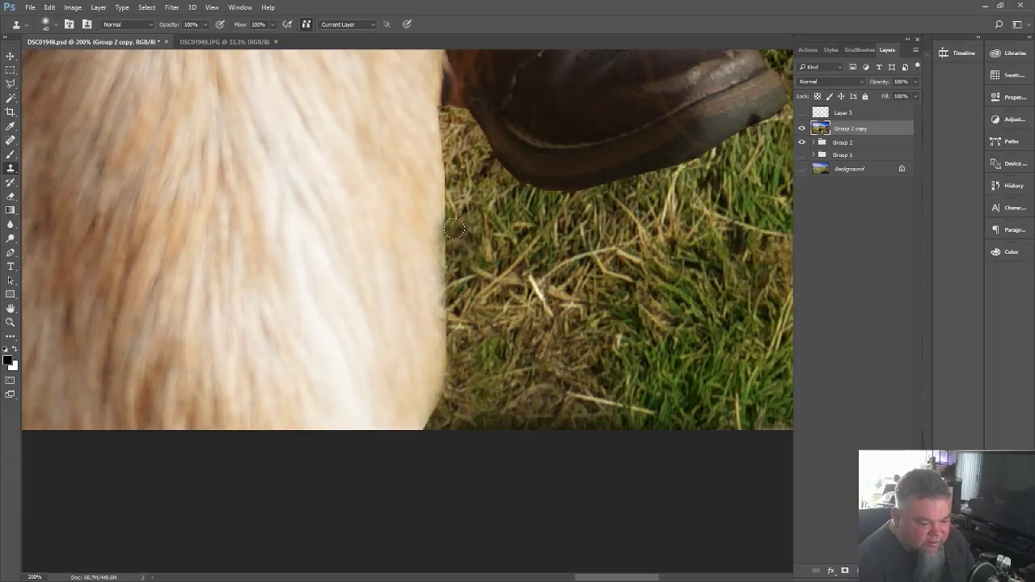
- Clone freshly sampled grass along the rest of the muzzle edge, from just below the boot to the picture's base
{"action": "mouse_move", "coordinate": [443, 147]}
{"action": "left_mouse_down"}
{"action": "mouse_move", "coordinate": [453, 250]}
{"action": "mouse_move", "coordinate": [442, 305]}
{"action": "left_mouse_up"}
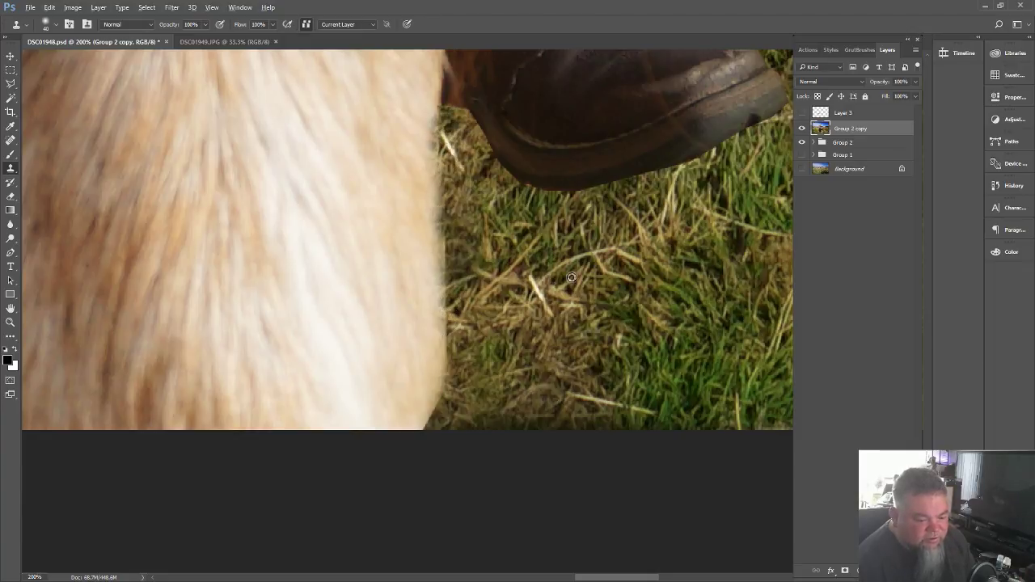
{"action": "left_click", "coordinate": [576, 235], "text": "alt"}
{"action": "mouse_move", "coordinate": [453, 279]}
{"action": "left_mouse_down"}
{"action": "mouse_move", "coordinate": [445, 345]}
{"action": "mouse_move", "coordinate": [448, 246]}
{"action": "left_mouse_up"}
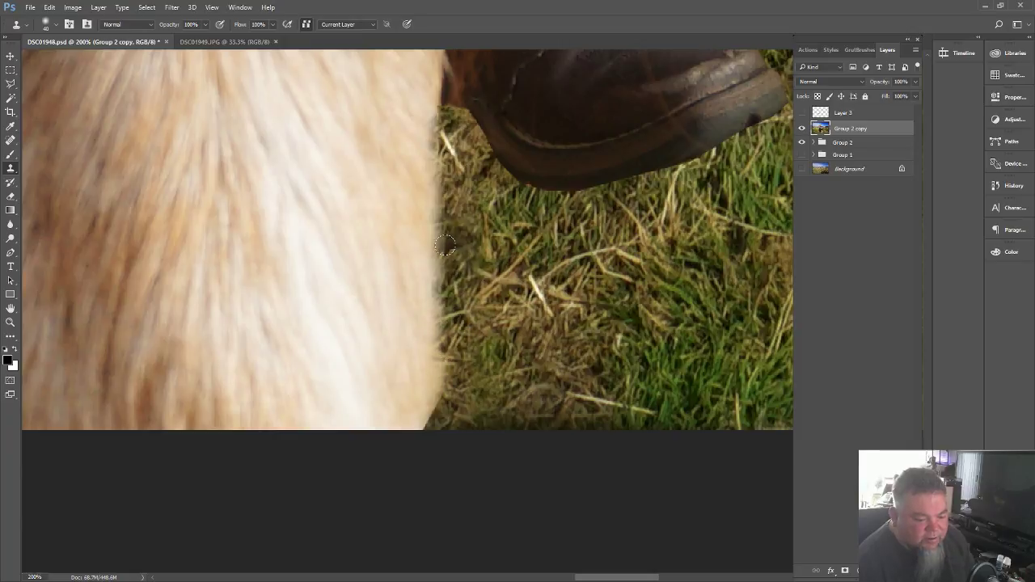
{"action": "left_click_drag", "start_coordinate": [457, 364], "coordinate": [421, 427]}
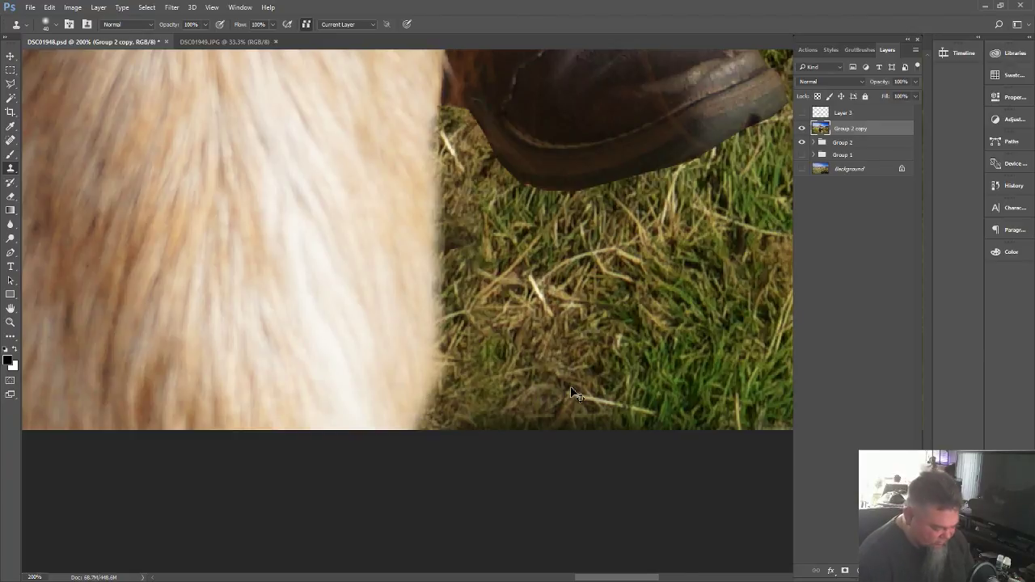
- Examine the retouched muzzle edge up close and in the context of the whole composite
{"action": "key", "text": "ctrl+minus"}
{"action": "key", "text": "ctrl+minus"}
{"action": "key", "text": "ctrl+minus"}
{"action": "key", "text": "ctrl+minus"}
{"action": "key", "text": "ctrl+minus"}
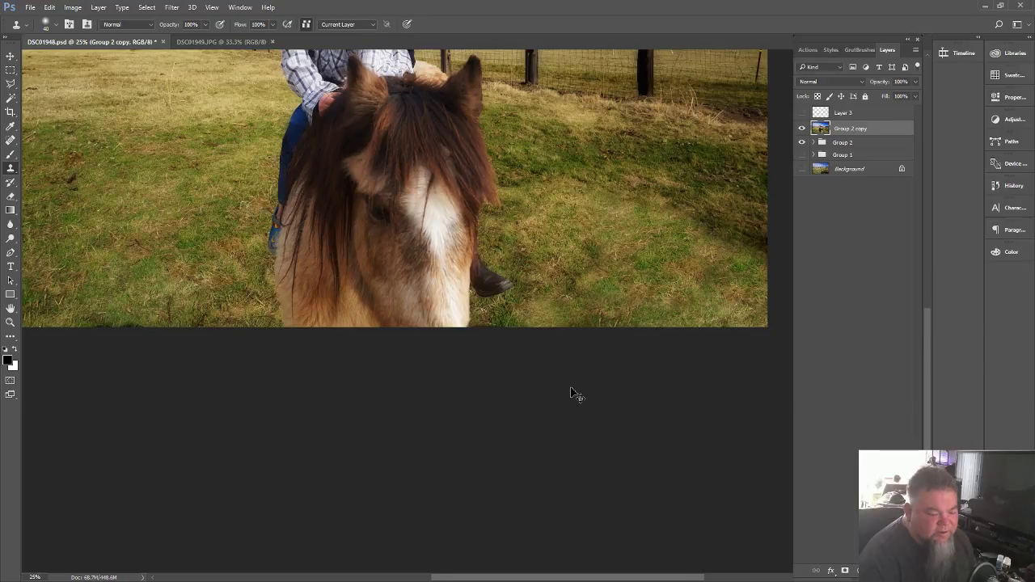
{"action": "key", "text": "ctrl+plus"}
{"action": "key", "text": "ctrl+plus"}
{"action": "key", "text": "ctrl+plus"}
{"action": "key", "text": "ctrl+plus"}
{"action": "key", "text": "ctrl+plus"}
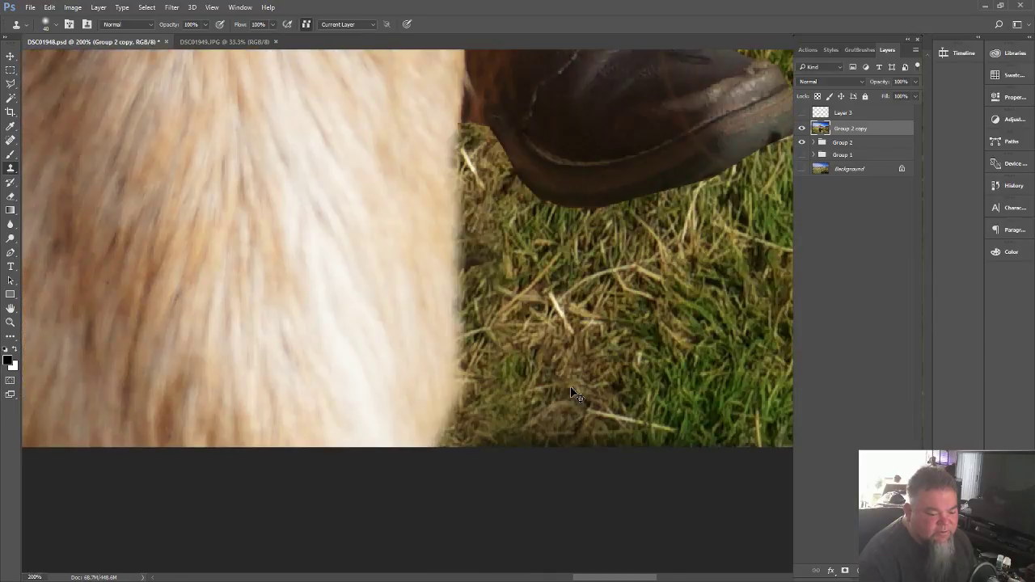
{"action": "key", "text": "ctrl+minus"}
{"action": "key", "text": "ctrl+minus"}
{"action": "key", "text": "ctrl+minus"}
{"action": "key", "text": "ctrl+minus"}
{"action": "key", "text": "ctrl+minus"}
{"action": "key", "text": "ctrl+minus"}
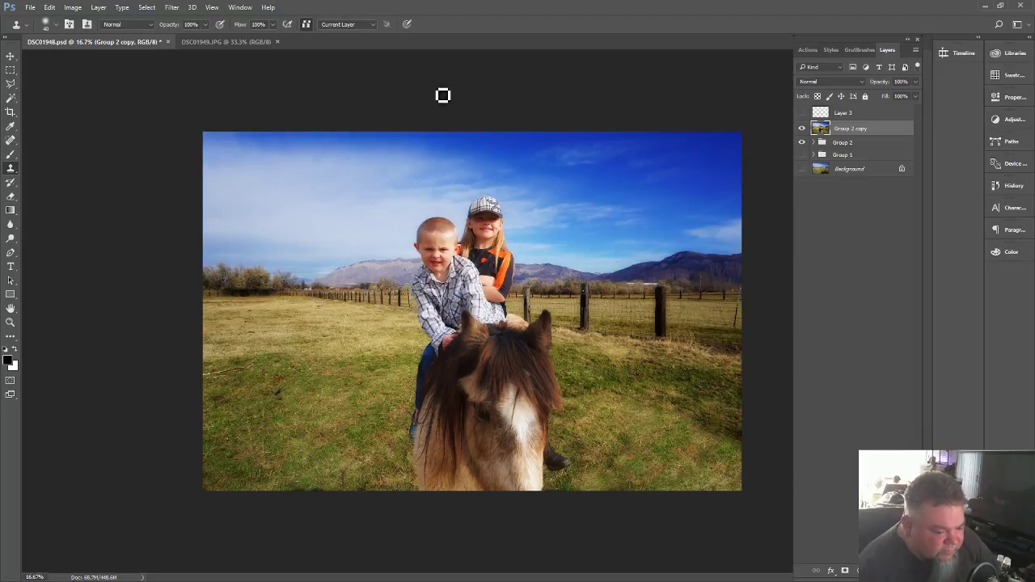
- Compare the whole composite with the original photo DSC01949.JPG, and save DSC01948.psd
{"action": "left_click", "coordinate": [243, 41]}
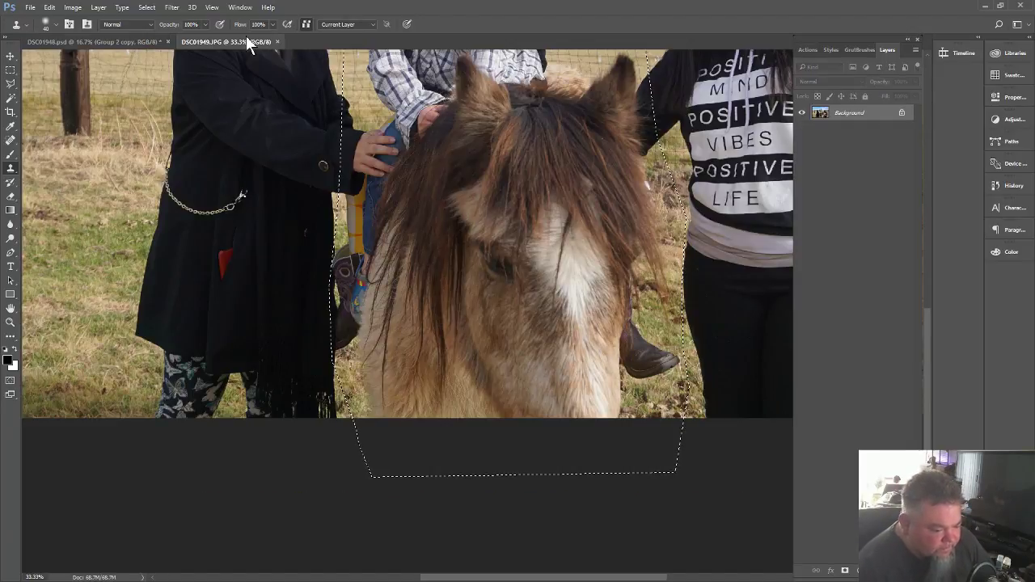
{"action": "key", "text": "ctrl+minus"}
{"action": "key", "text": "ctrl+minus"}
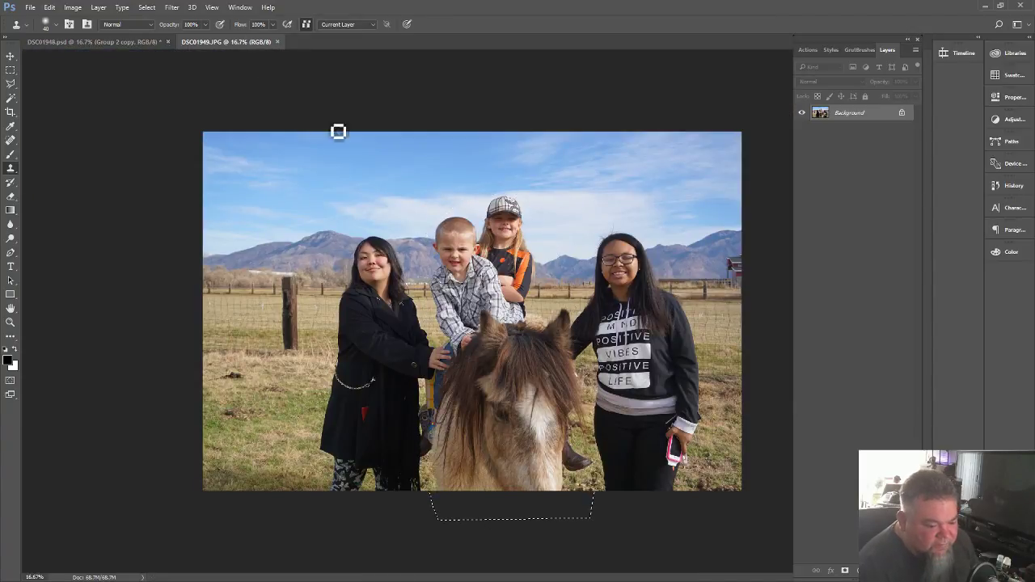
{"action": "left_click", "coordinate": [126, 42]}
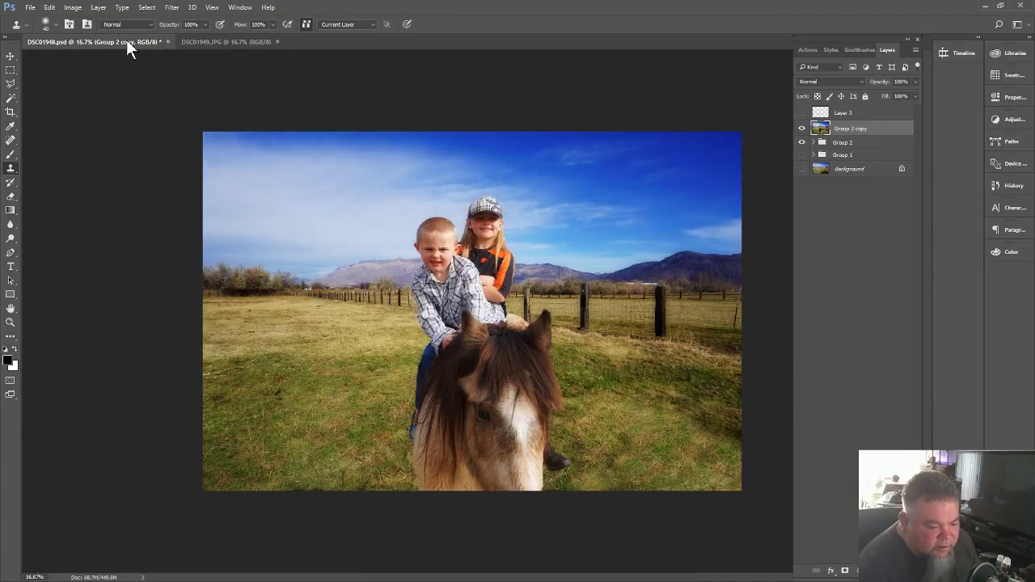
{"action": "left_click", "coordinate": [248, 41]}
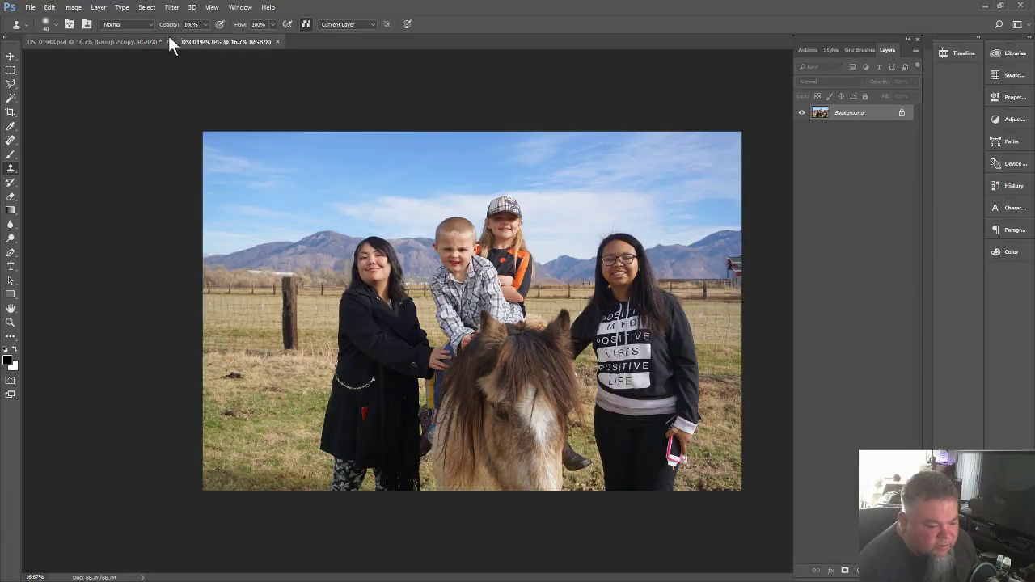
{"action": "left_click", "coordinate": [125, 42]}
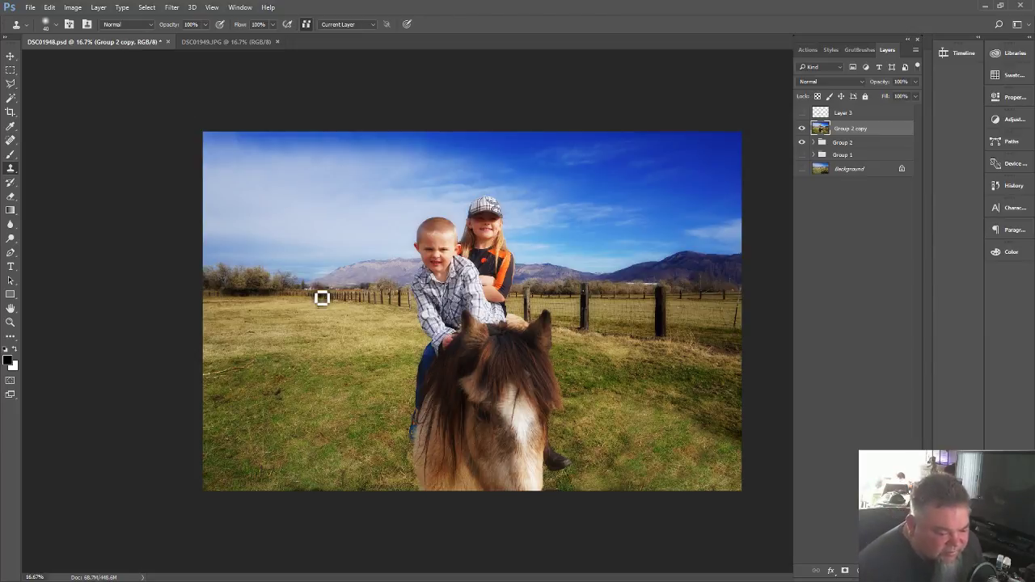
{"action": "key", "text": "ctrl+s"}
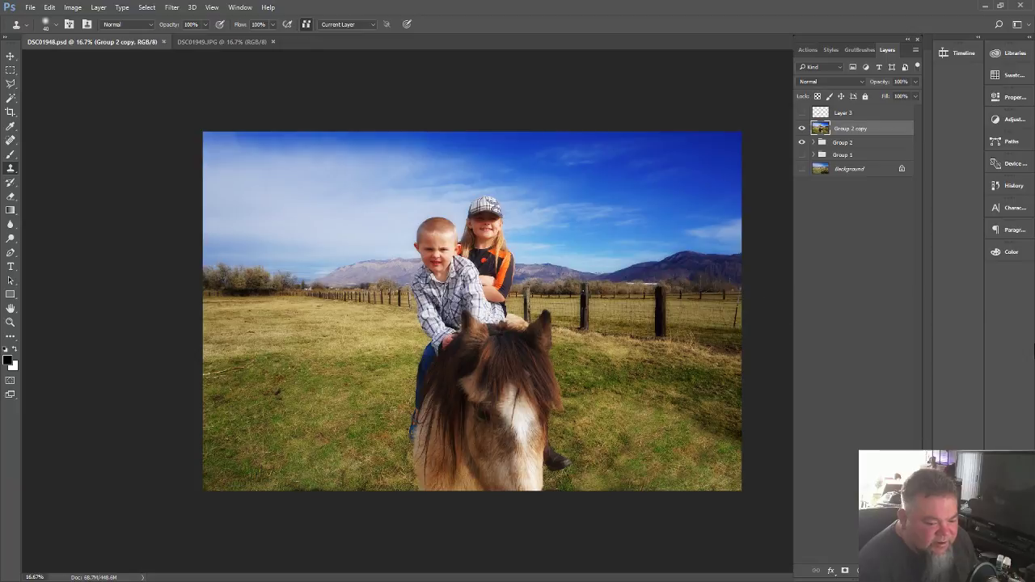
- Review the contents of Group 2 and Group 1 by expanding both groups and toggling the visibility of their layers
{"action": "left_click", "coordinate": [815, 143]}
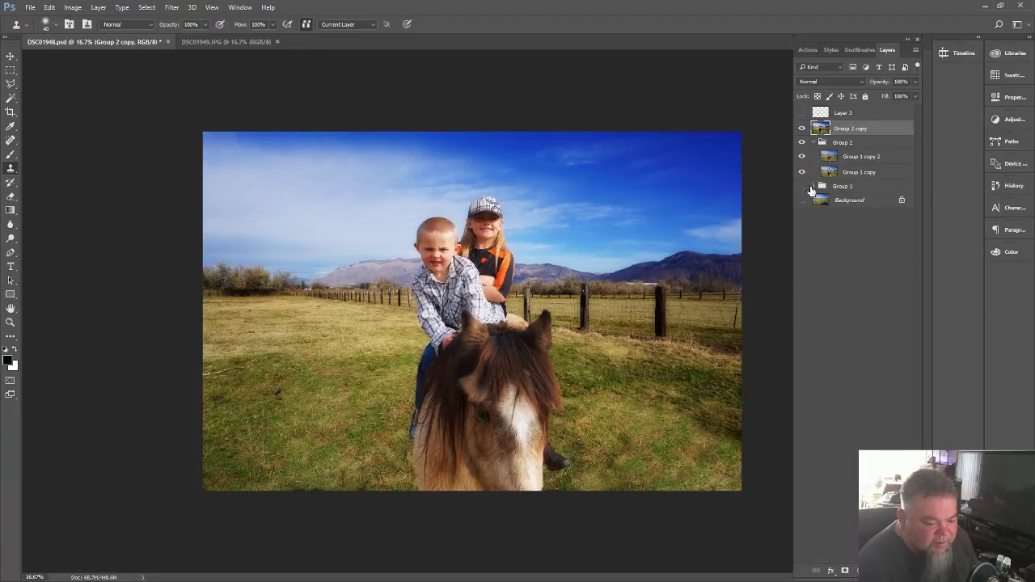
{"action": "left_click", "coordinate": [819, 187]}
{"action": "left_click", "coordinate": [814, 186]}
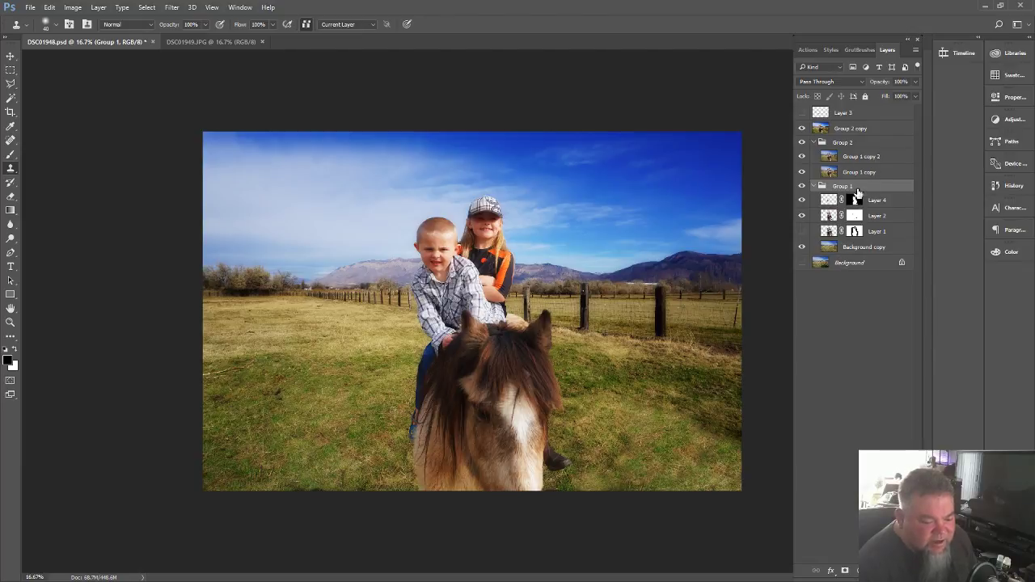
{"action": "left_click", "coordinate": [802, 143]}
{"action": "left_click", "coordinate": [802, 159]}
{"action": "left_click", "coordinate": [802, 173]}
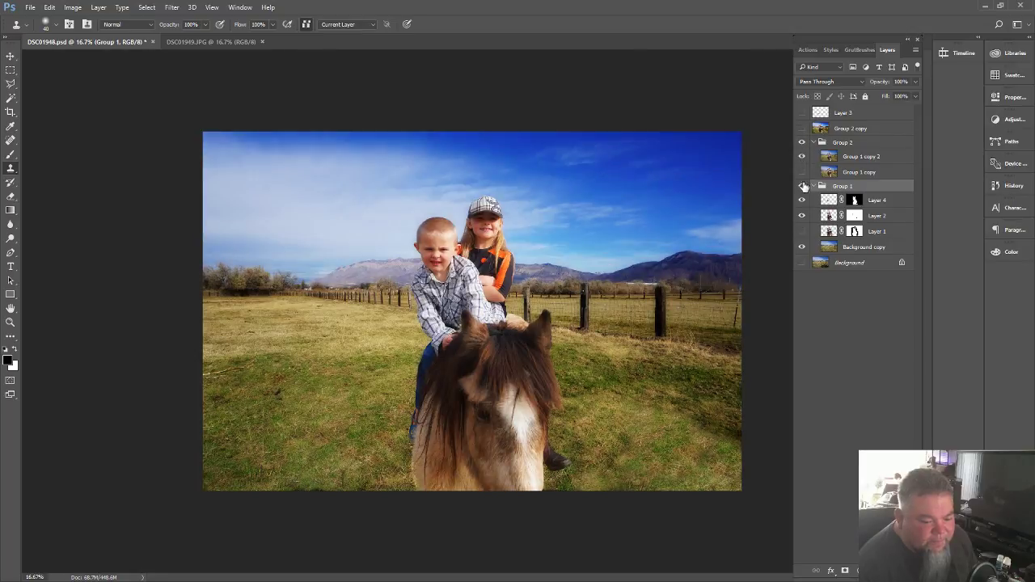
{"action": "left_click", "coordinate": [802, 187]}
{"action": "left_click", "coordinate": [802, 186]}
- Leave only the Group 2 copy layer visible, with Group 1 and Group 2 collapsed and hidden, and save the composite
{"action": "left_click", "coordinate": [802, 128]}
{"action": "left_click", "coordinate": [813, 143]}
{"action": "left_click", "coordinate": [814, 154]}
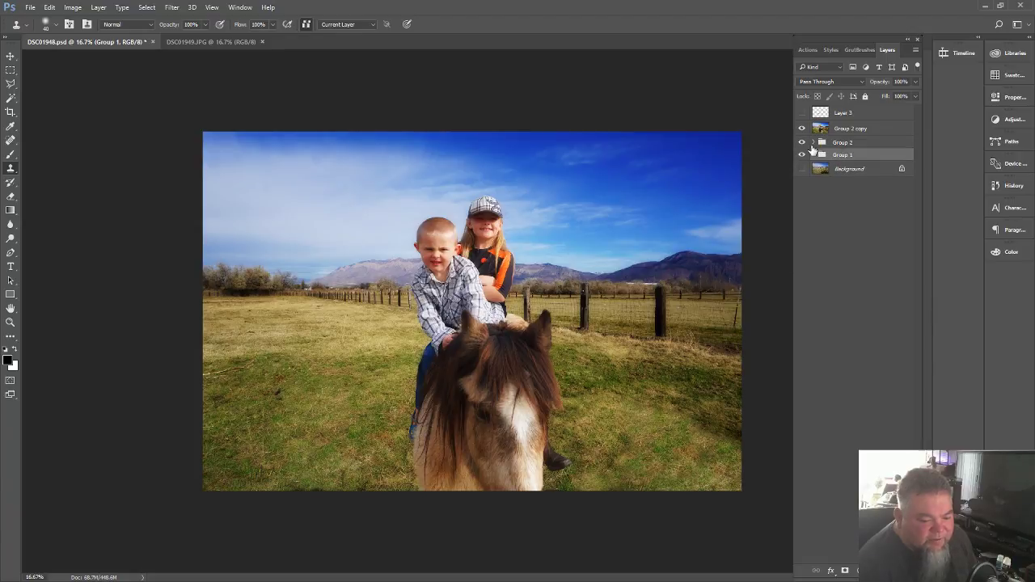
{"action": "left_click", "coordinate": [803, 154]}
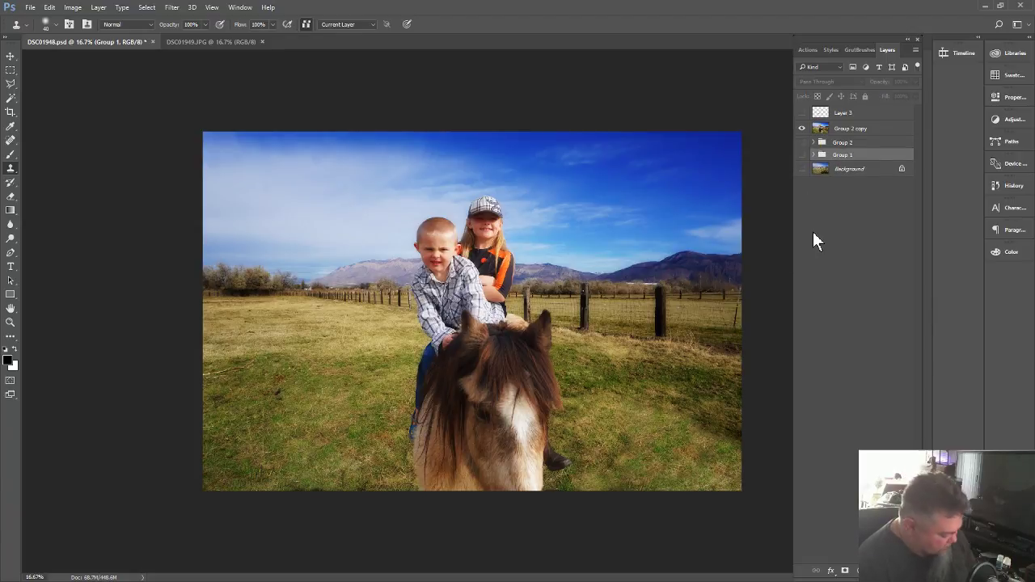
{"action": "key", "text": "ctrl+s"}
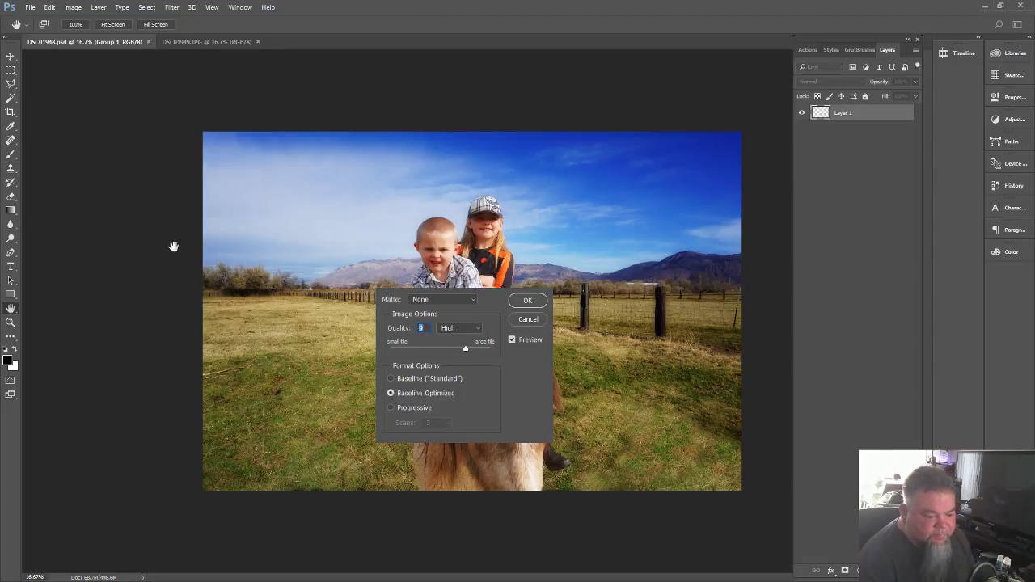
- Save the merged image as a JPEG at Maximum quality 12
{"action": "left_click_drag", "start_coordinate": [467, 350], "coordinate": [544, 356]}
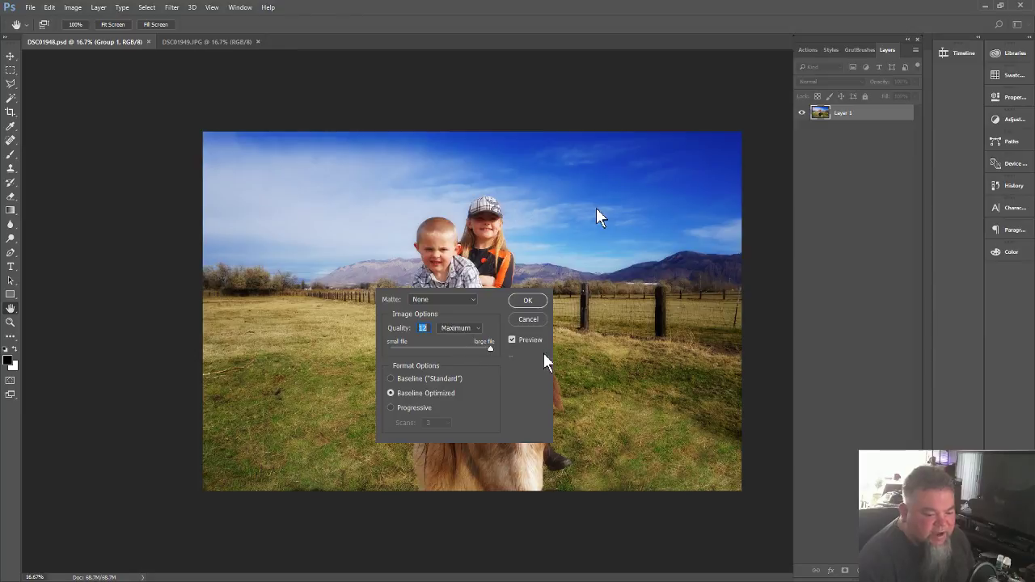
{"action": "left_click", "coordinate": [526, 302]}
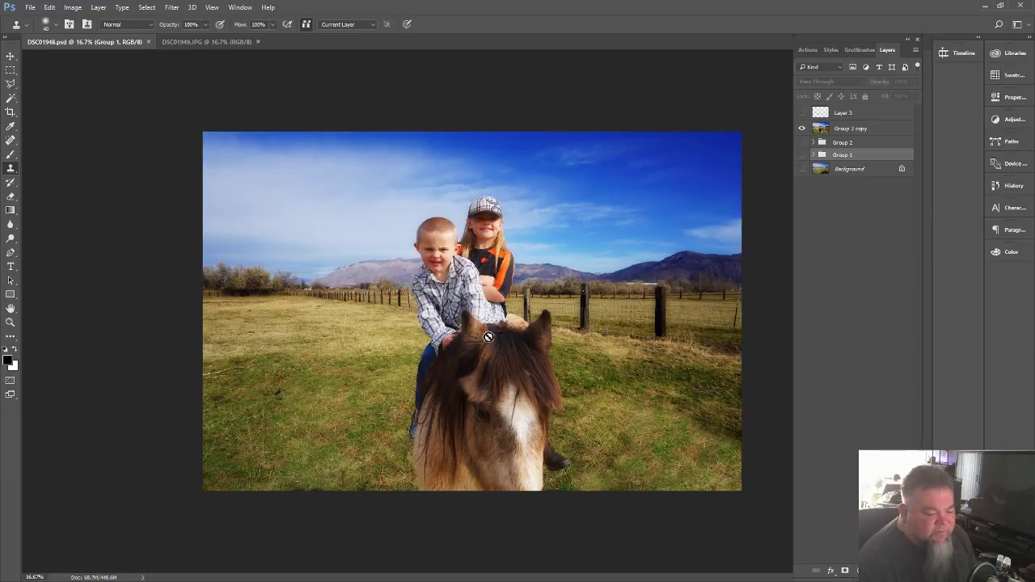
- Examine the boy's jeans, sleeve and hand against the grass and mane up close
{"action": "left_click", "coordinate": [10, 322]}
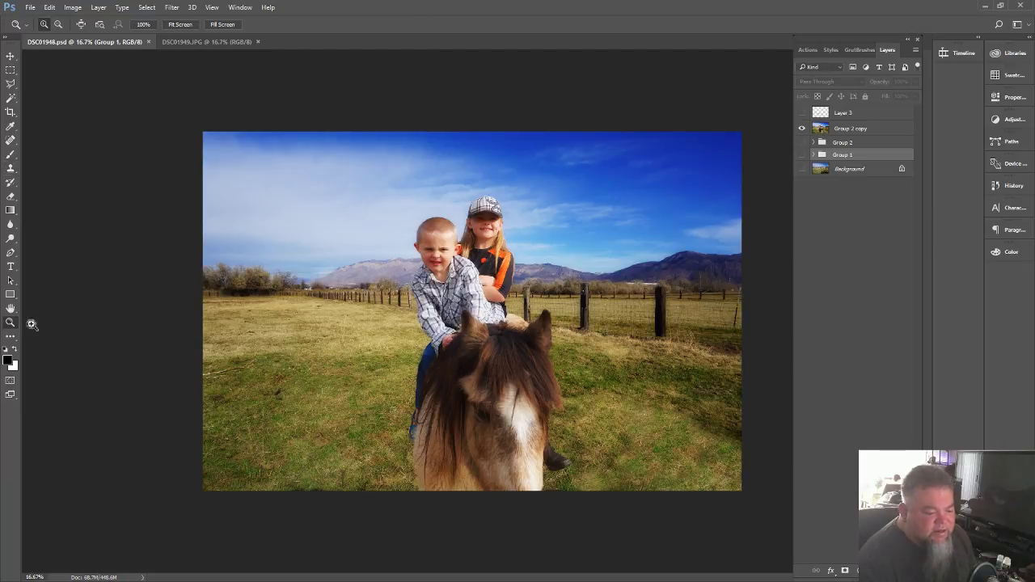
{"action": "left_click", "coordinate": [396, 346]}
{"action": "left_click", "coordinate": [446, 368]}
{"action": "left_click", "coordinate": [449, 374]}
{"action": "left_click", "coordinate": [450, 378]}
{"action": "left_click", "coordinate": [448, 376]}
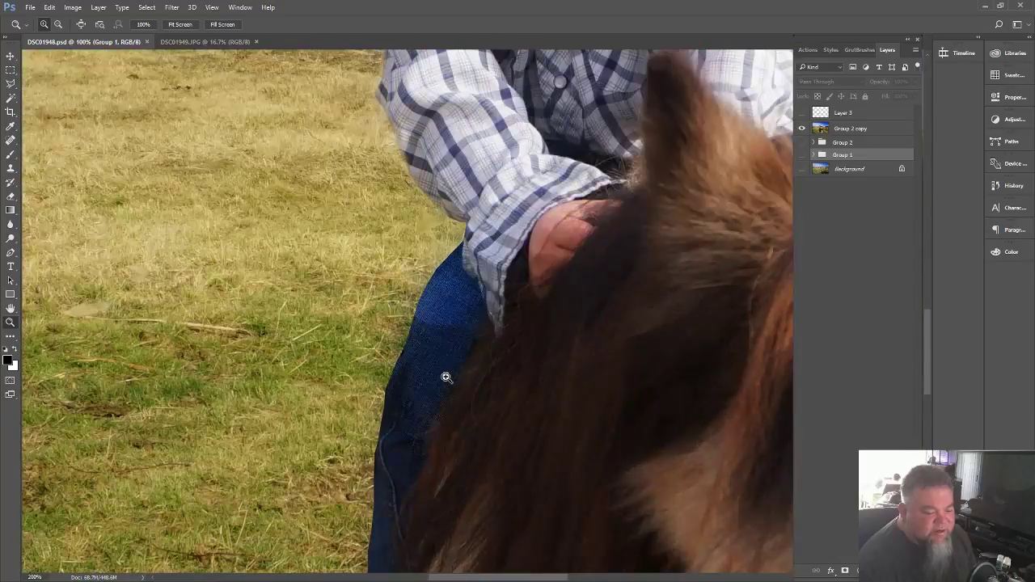
- Examine the edge of the boy's jeans and shoe and the horse's chest against the grass at 300%
{"action": "left_click", "coordinate": [445, 375]}
{"action": "left_click", "coordinate": [446, 375]}
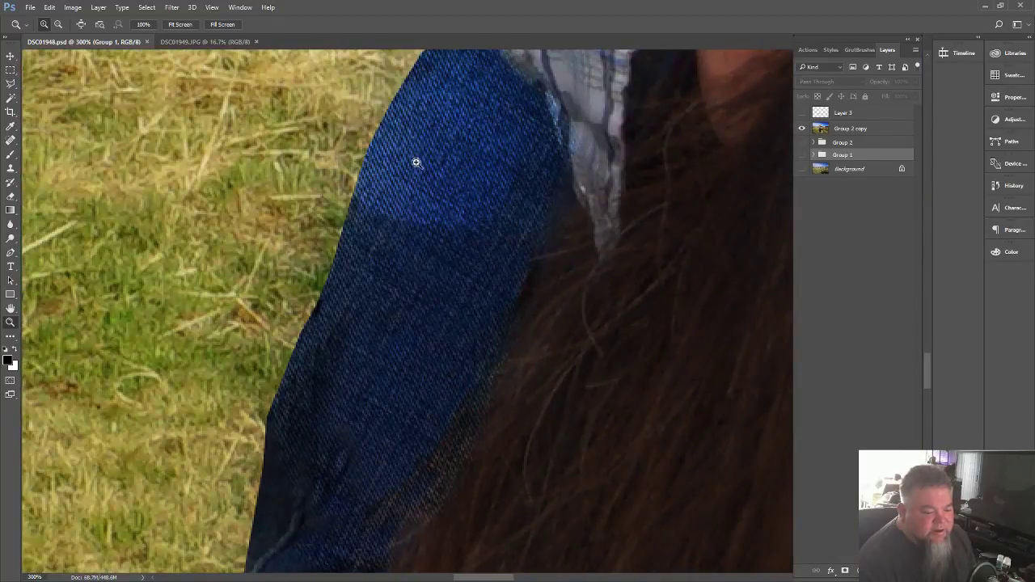
{"action": "scroll", "coordinate": [394, 303], "scroll_direction": "down", "scroll_amount": 2}
{"action": "scroll", "coordinate": [393, 303], "scroll_direction": "down", "scroll_amount": 5}
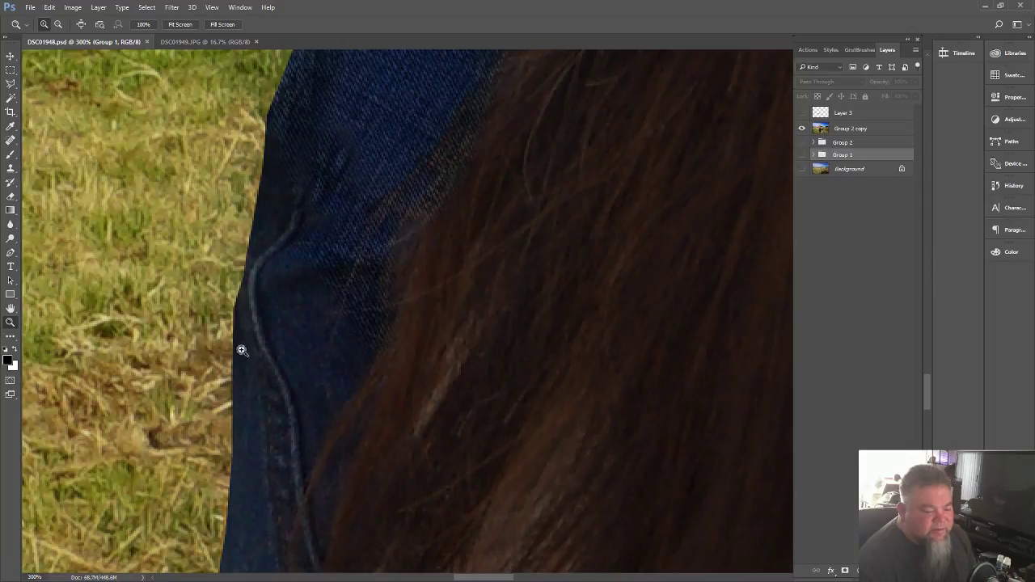
{"action": "scroll", "coordinate": [231, 480], "scroll_direction": "down", "scroll_amount": 5}
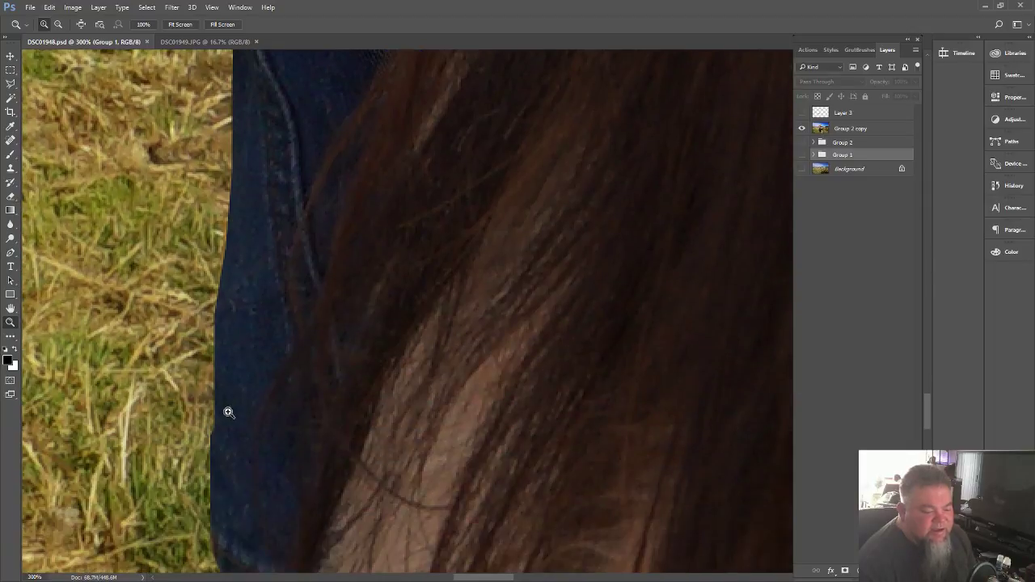
{"action": "scroll", "coordinate": [229, 400], "scroll_direction": "down", "scroll_amount": 5}
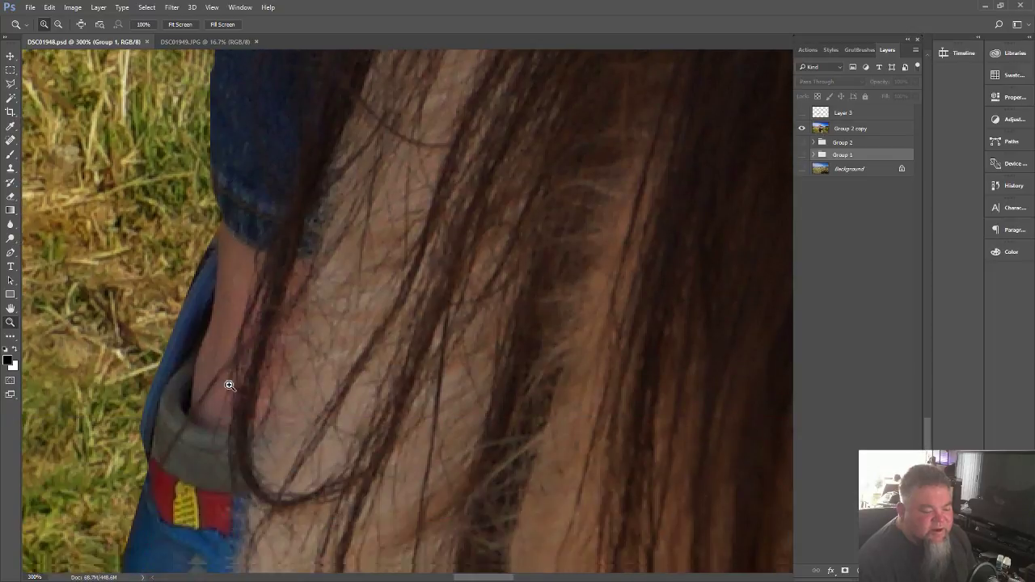
{"action": "scroll", "coordinate": [228, 385], "scroll_direction": "down", "scroll_amount": 5}
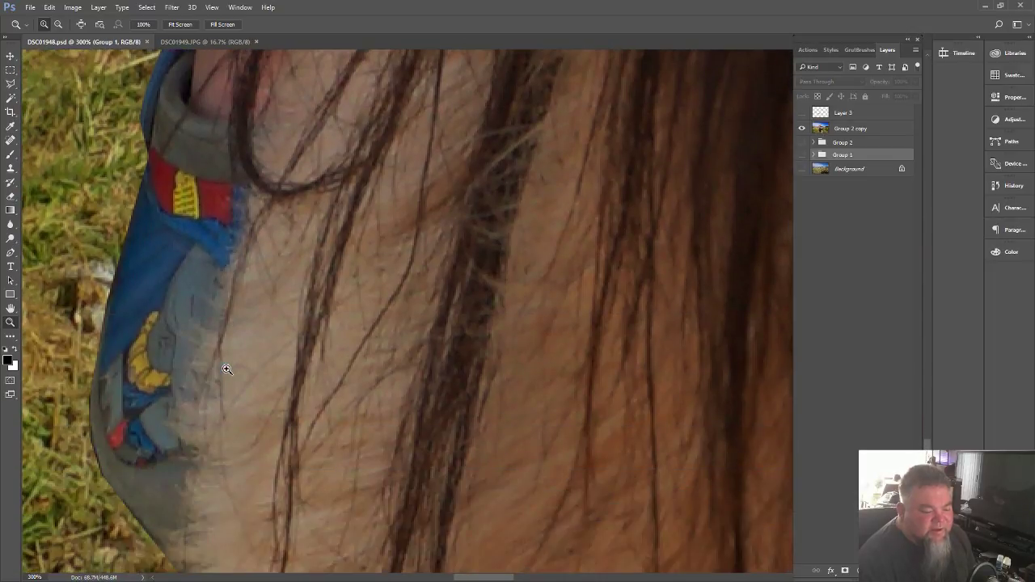
{"action": "scroll", "coordinate": [228, 368], "scroll_direction": "down", "scroll_amount": 5}
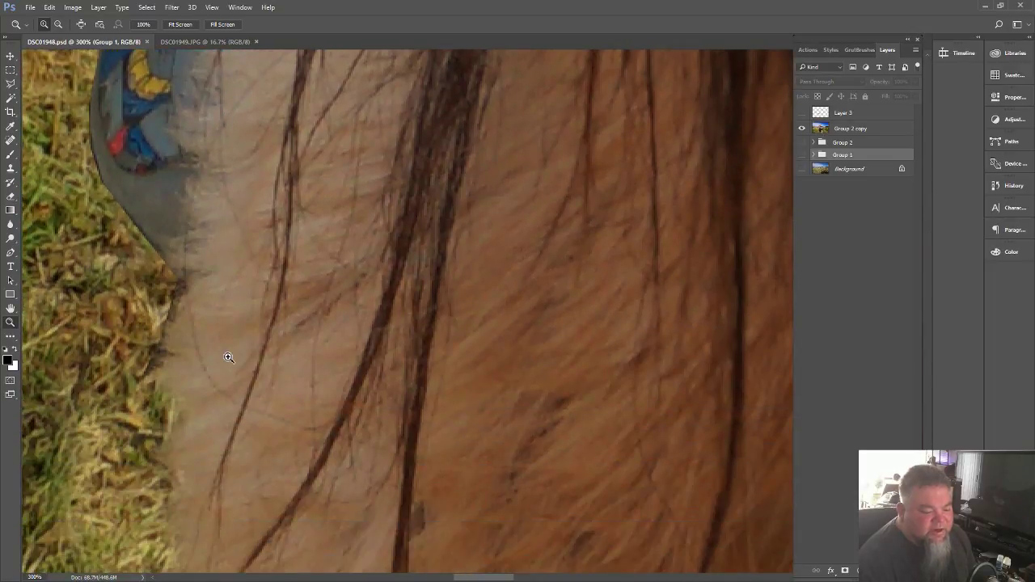
{"action": "scroll", "coordinate": [228, 357], "scroll_direction": "down", "scroll_amount": 5}
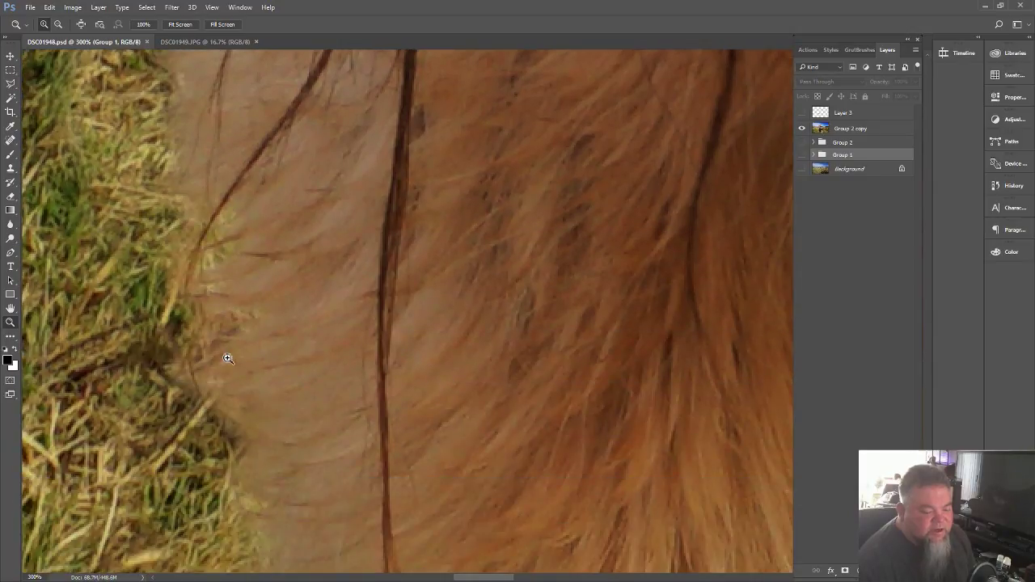
{"action": "scroll", "coordinate": [227, 359], "scroll_direction": "down", "scroll_amount": 4}
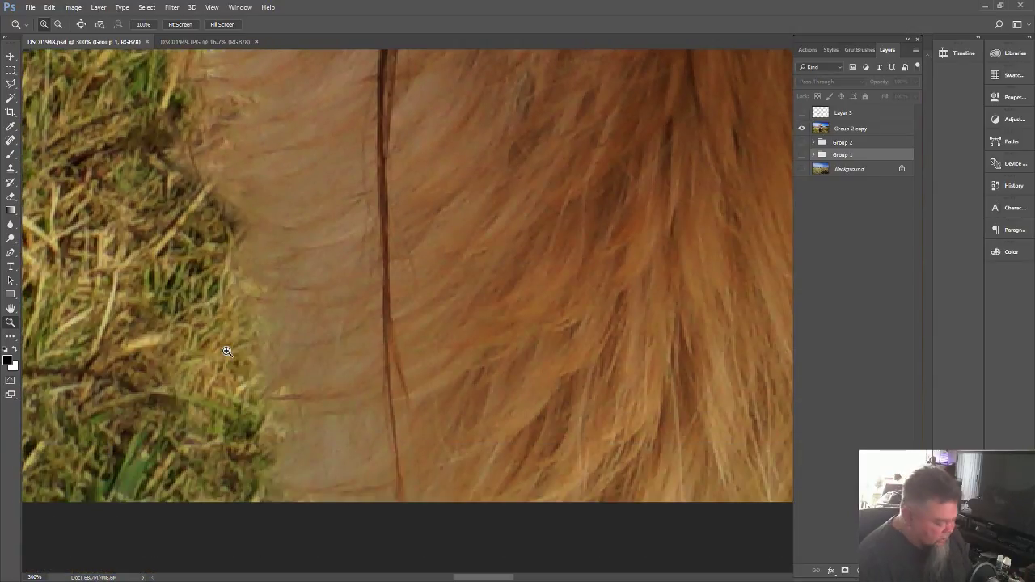
- Examine the children, horse and background for blending at 66.7%, and review the whole composite
{"action": "key", "text": "ctrl+minus"}
{"action": "key", "text": "ctrl+minus"}
{"action": "key", "text": "ctrl+minus"}
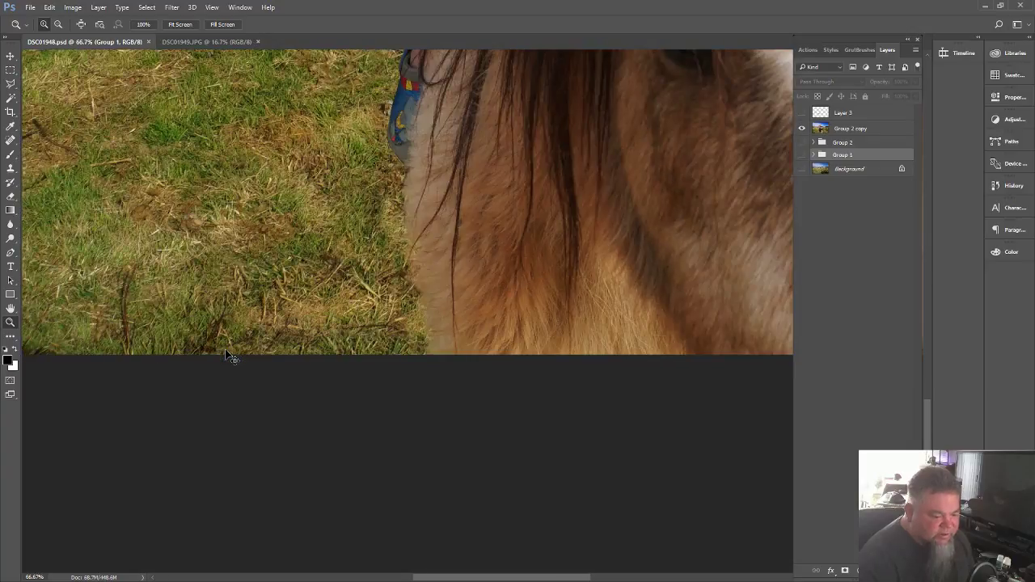
{"action": "scroll", "coordinate": [290, 277], "scroll_direction": "up", "scroll_amount": 4}
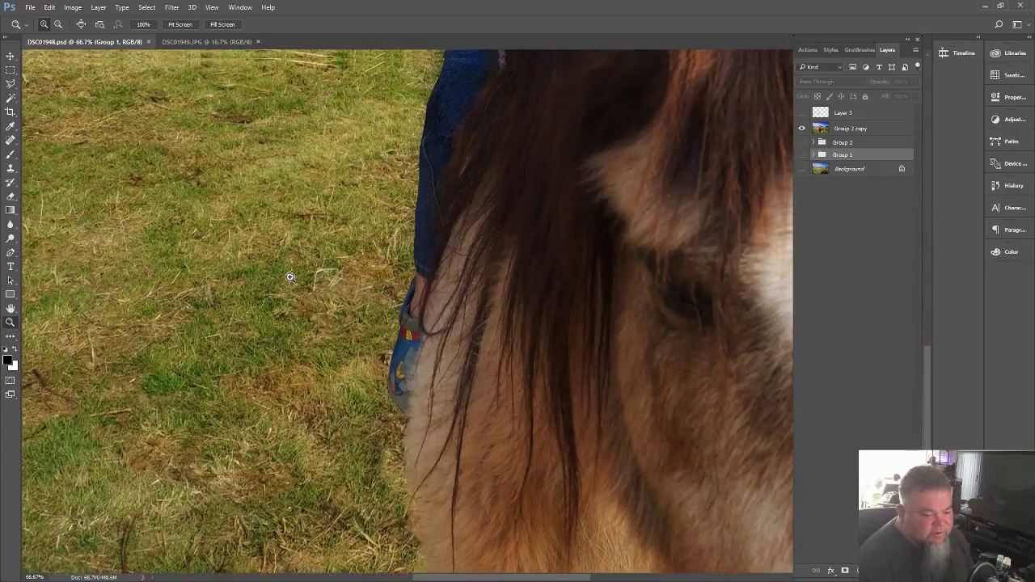
{"action": "scroll", "coordinate": [289, 277], "scroll_direction": "up", "scroll_amount": 8}
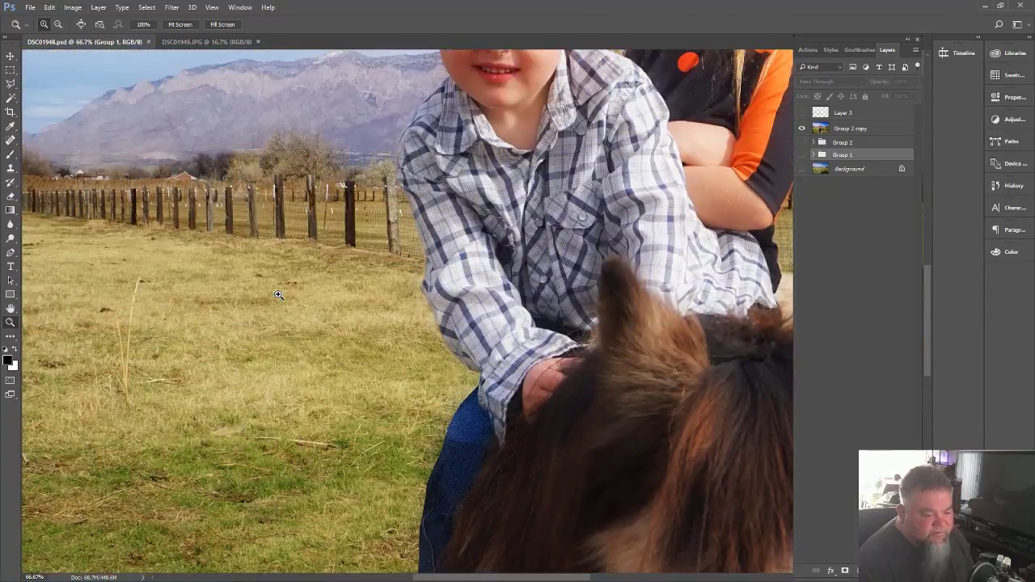
{"action": "scroll", "coordinate": [278, 295], "scroll_direction": "up", "scroll_amount": 5}
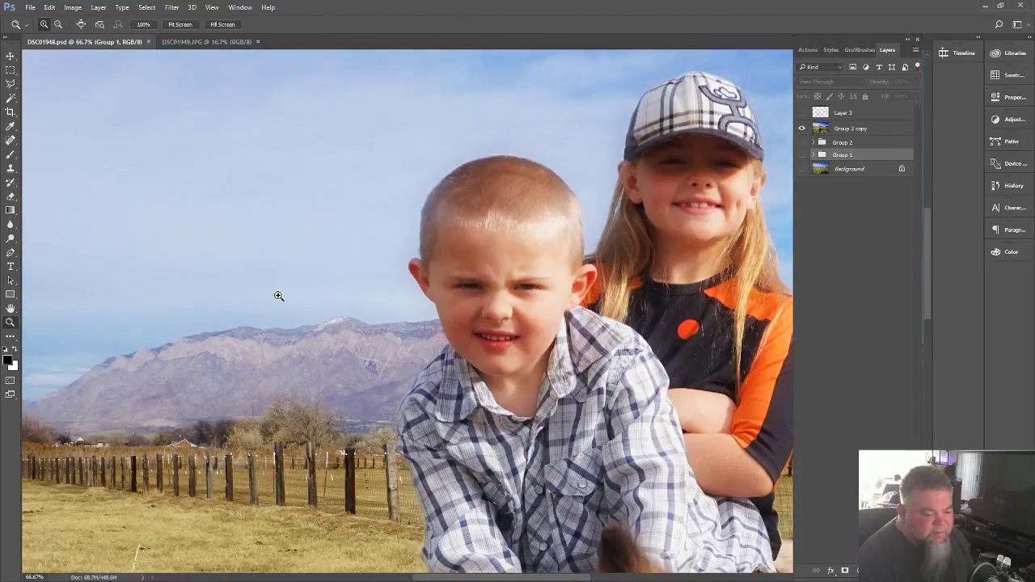
{"action": "scroll", "coordinate": [278, 296], "scroll_direction": "up", "scroll_amount": 2}
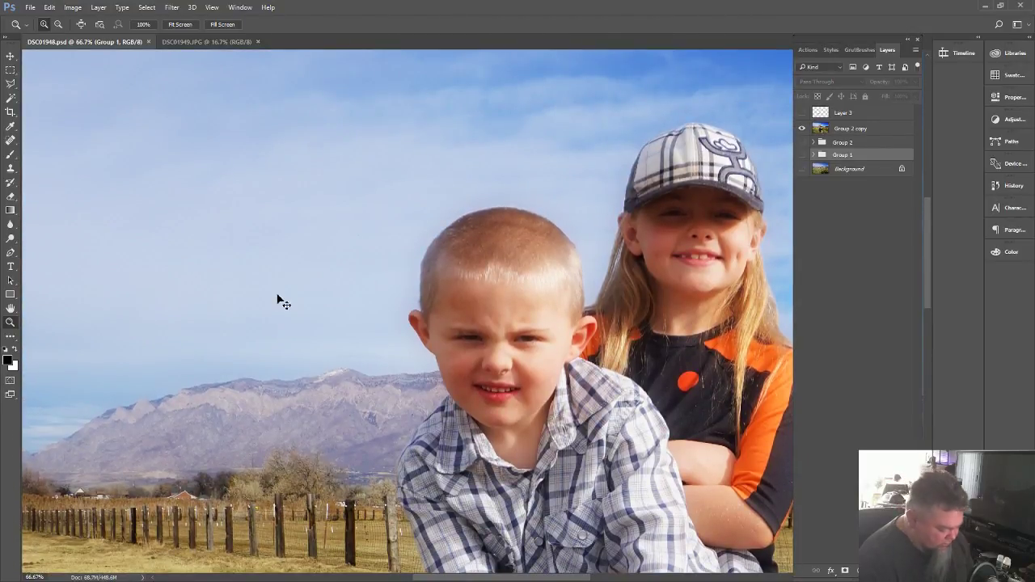
{"action": "key", "text": "ctrl+minus"}
{"action": "key", "text": "ctrl+minus"}
{"action": "key", "text": "ctrl+minus"}
{"action": "key", "text": "ctrl+minus"}
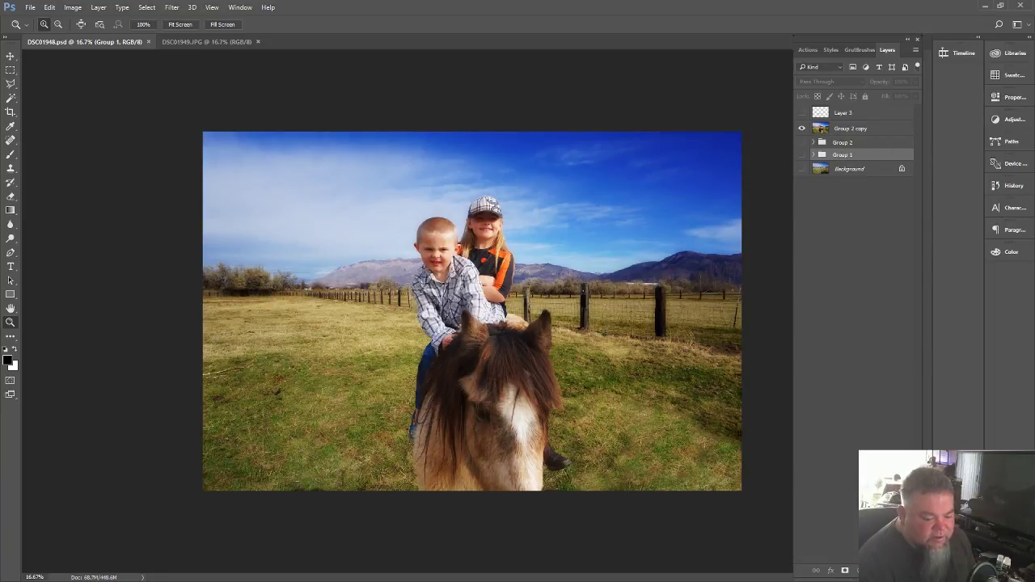
- Duplicate the Group 2 copy layer and apply a 36-pixel Gaussian Blur to the duplicate
{"action": "left_click_drag", "start_coordinate": [850, 128], "coordinate": [888, 571]}
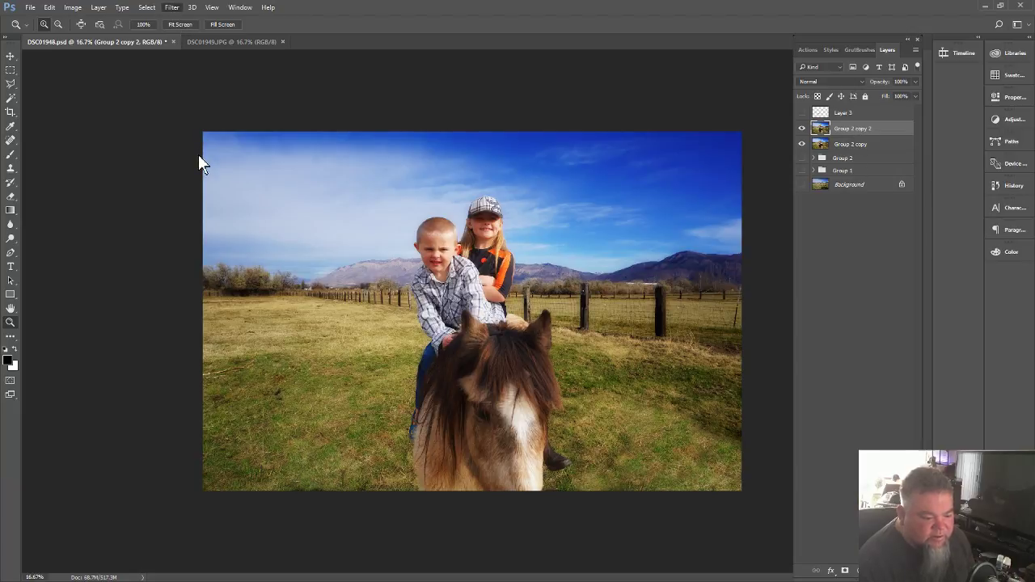
{"action": "key", "text": "ctrl+alt+f"}
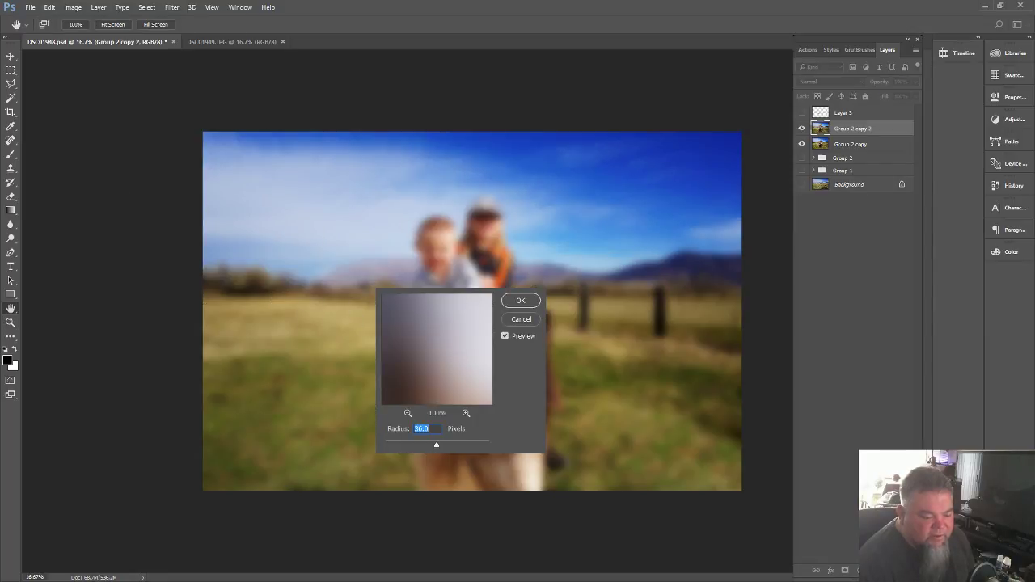
{"action": "left_click", "coordinate": [521, 300]}
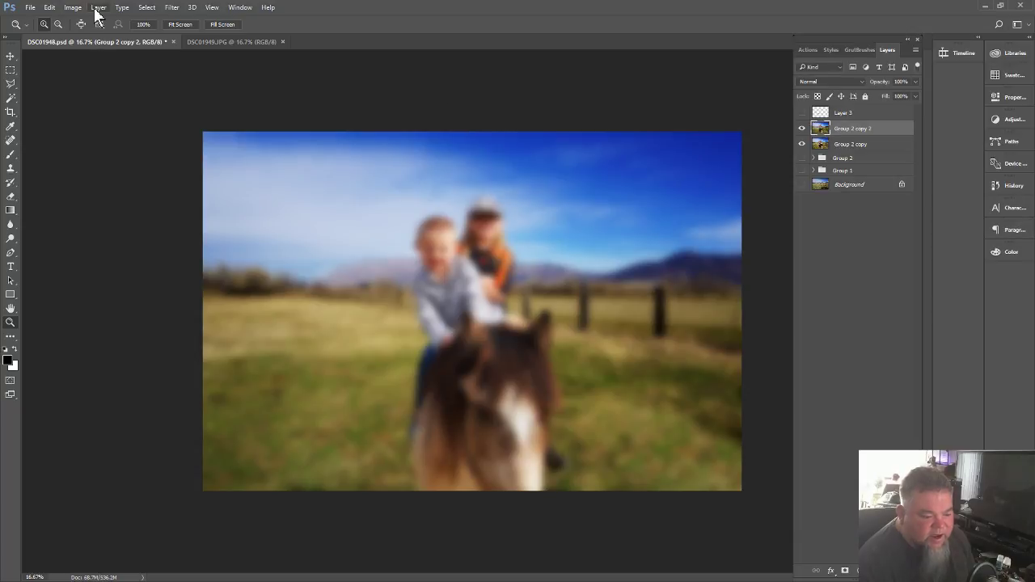
- Add a white layer mask to the blurred duplicate and paint black with a 500-pixel brush over the children, horse and foreground grass
{"action": "left_click", "coordinate": [300, 219]}
{"action": "left_click", "coordinate": [10, 154]}
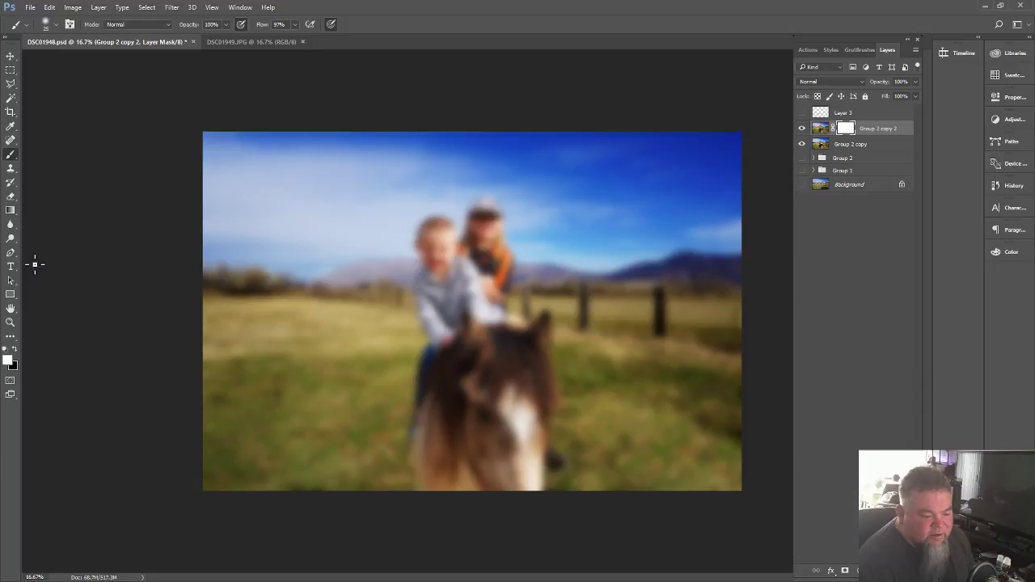
{"action": "left_click", "coordinate": [14, 350]}
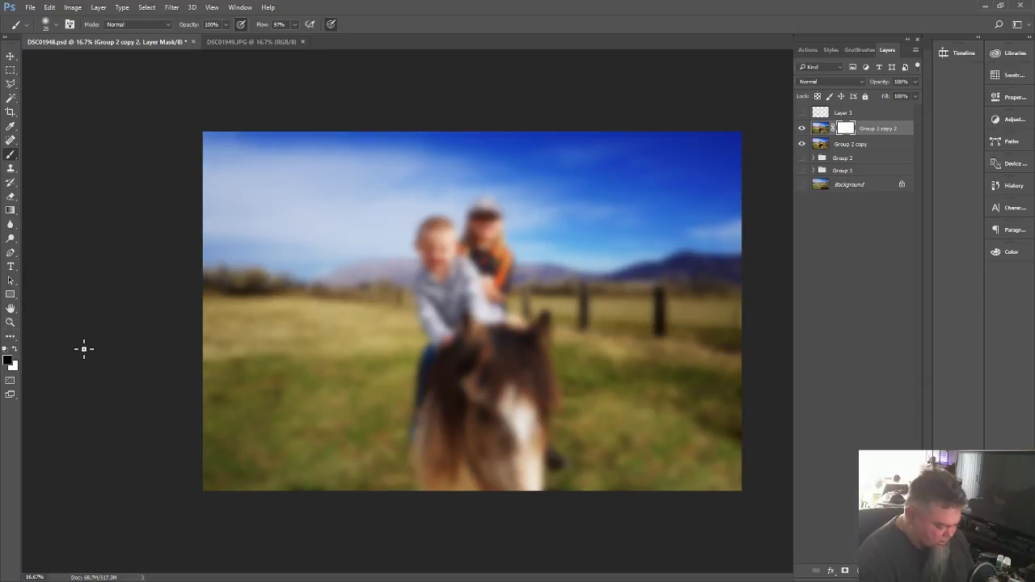
{"action": "key", "text": "bracketright"}
{"action": "key", "text": "bracketright"}
{"action": "key", "text": "bracketright"}
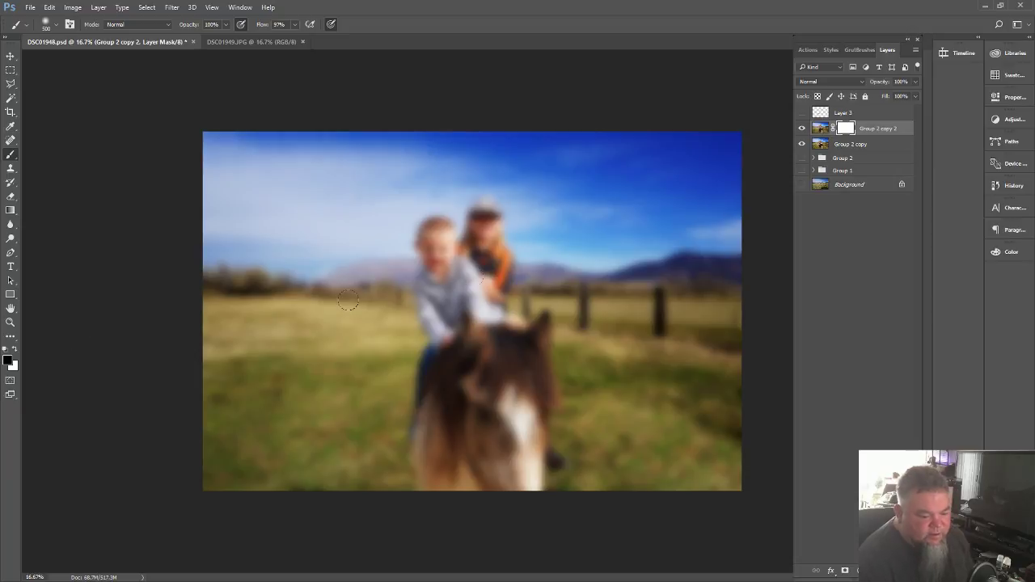
{"action": "mouse_move", "coordinate": [482, 245]}
{"action": "left_mouse_down"}
{"action": "mouse_move", "coordinate": [473, 229]}
{"action": "mouse_move", "coordinate": [485, 213]}
{"action": "mouse_move", "coordinate": [471, 204]}
{"action": "mouse_move", "coordinate": [502, 261]}
{"action": "mouse_move", "coordinate": [434, 254]}
{"action": "mouse_move", "coordinate": [449, 308]}
{"action": "mouse_move", "coordinate": [429, 304]}
{"action": "mouse_move", "coordinate": [524, 322]}
{"action": "mouse_move", "coordinate": [546, 454]}
{"action": "left_mouse_up"}
{"action": "mouse_move", "coordinate": [515, 389]}
{"action": "left_mouse_down"}
{"action": "mouse_move", "coordinate": [514, 489]}
{"action": "mouse_move", "coordinate": [464, 462]}
{"action": "mouse_move", "coordinate": [445, 356]}
{"action": "mouse_move", "coordinate": [426, 435]}
{"action": "mouse_move", "coordinate": [381, 483]}
{"action": "mouse_move", "coordinate": [235, 453]}
{"action": "mouse_move", "coordinate": [304, 443]}
{"action": "mouse_move", "coordinate": [736, 471]}
{"action": "mouse_move", "coordinate": [607, 426]}
{"action": "mouse_move", "coordinate": [324, 402]}
{"action": "mouse_move", "coordinate": [736, 401]}
{"action": "left_mouse_up"}
{"action": "mouse_move", "coordinate": [519, 360]}
{"action": "left_mouse_down"}
{"action": "mouse_move", "coordinate": [432, 355]}
{"action": "mouse_move", "coordinate": [114, 408]}
{"action": "left_mouse_up"}
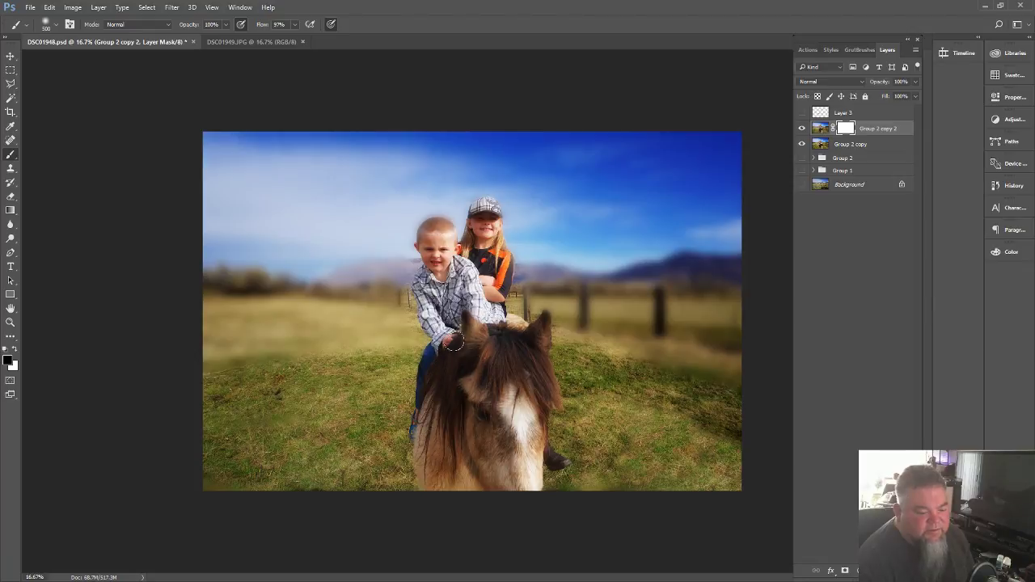
{"action": "left_click_drag", "start_coordinate": [421, 232], "coordinate": [431, 223]}
{"action": "left_click_drag", "start_coordinate": [493, 246], "coordinate": [493, 279]}
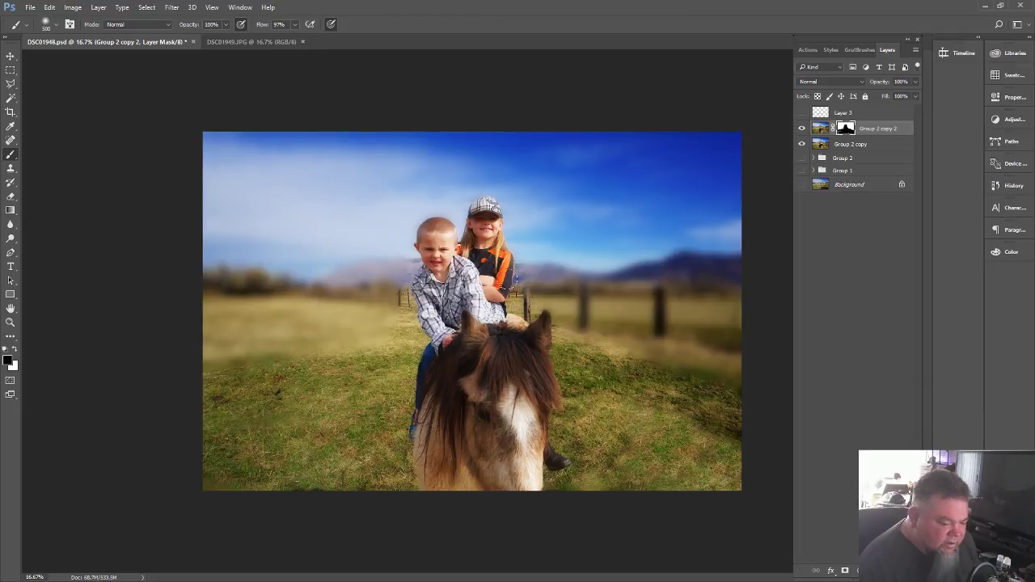
- Inspect the masked blur around the children and horse up close, and delete the Group 2 copy 2 layer
{"action": "left_click", "coordinate": [11, 322]}
{"action": "left_click", "coordinate": [517, 296]}
{"action": "left_click", "coordinate": [445, 313]}
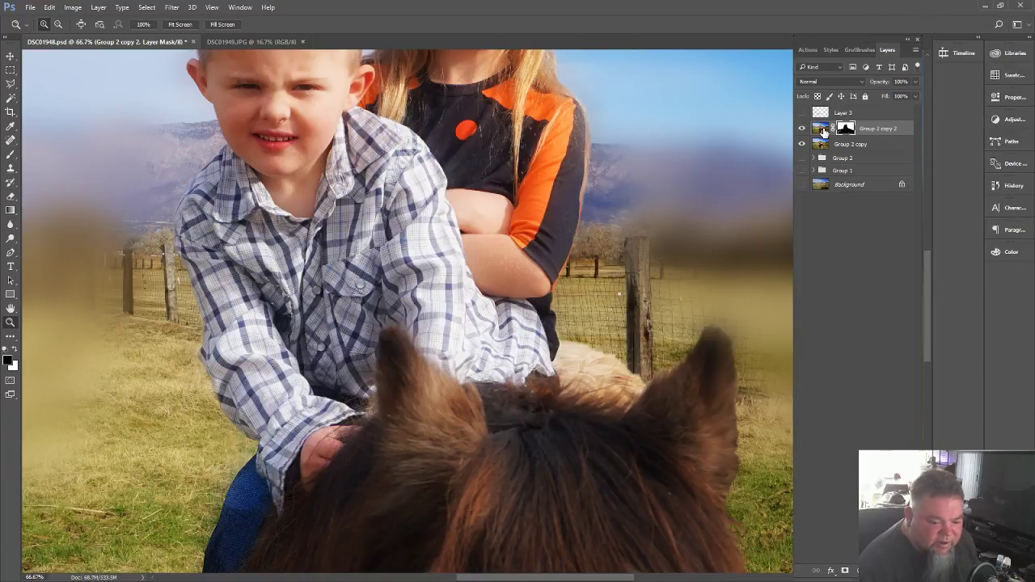
{"action": "key", "text": "Delete"}
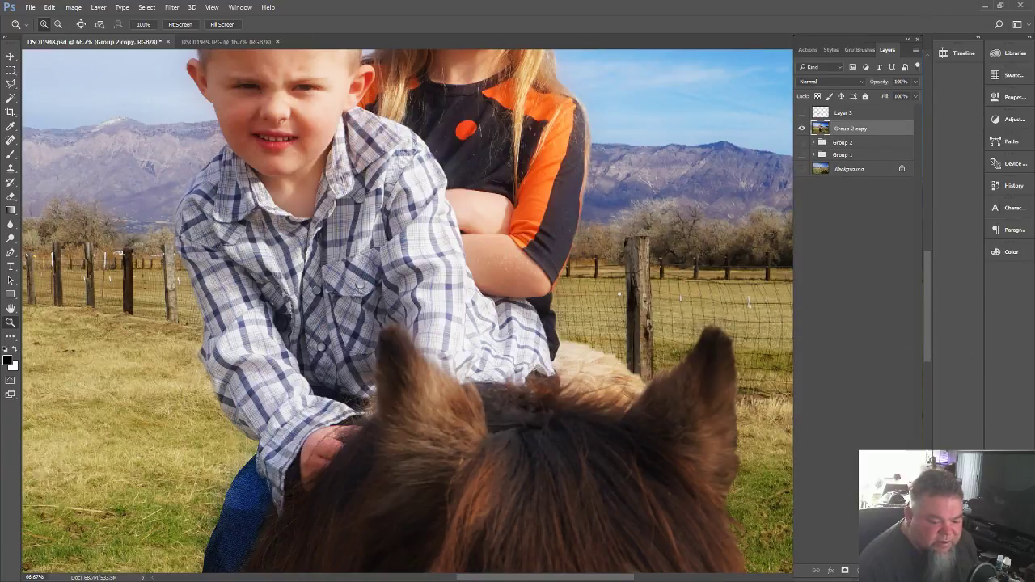
- Duplicate the Group 2 copy layer again and apply a Gaussian Blur of 4.3 pixels to the duplicate
{"action": "key", "text": "ctrl+j"}
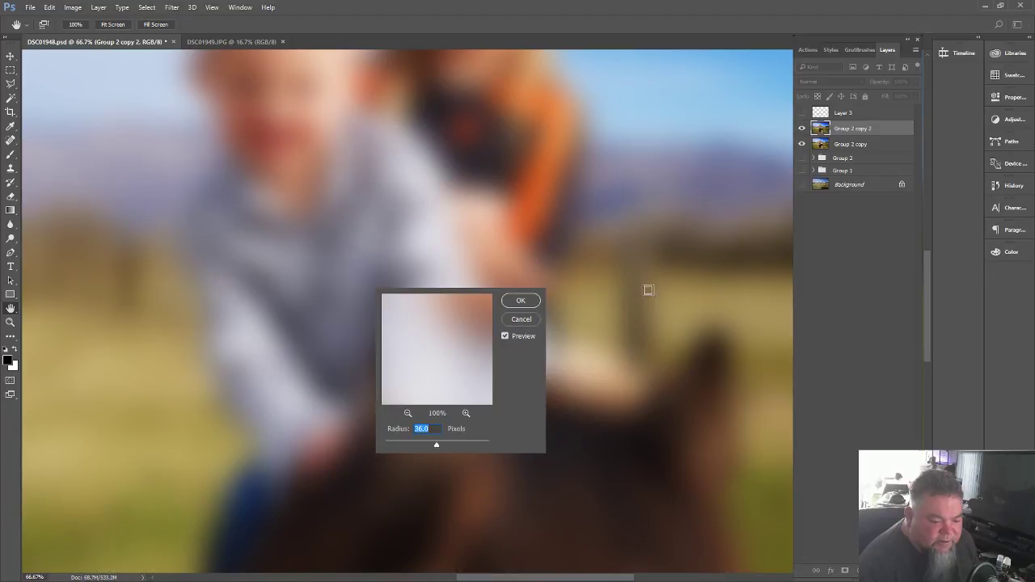
{"action": "left_click_drag", "start_coordinate": [436, 444], "coordinate": [404, 447]}
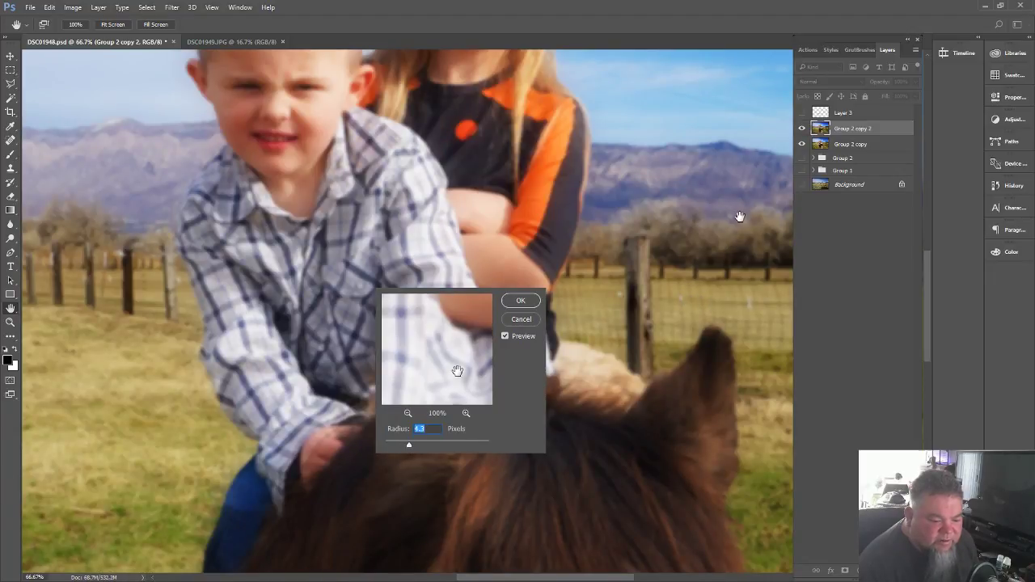
{"action": "left_click", "coordinate": [524, 302]}
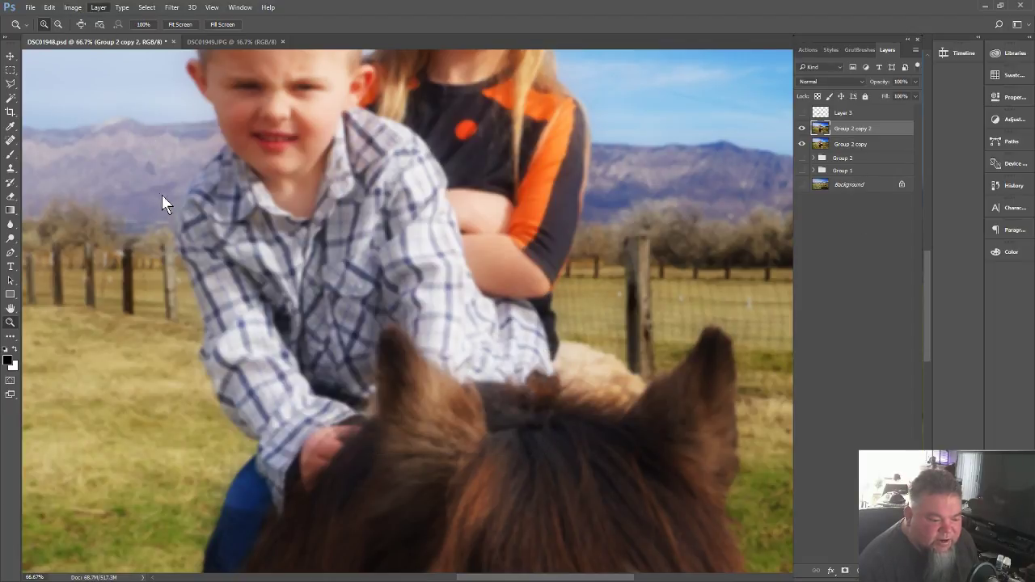
- Add a white layer mask to the blurred duplicate and paint black over the boy and girl to restore their sharpness
{"action": "left_click", "coordinate": [179, 215]}
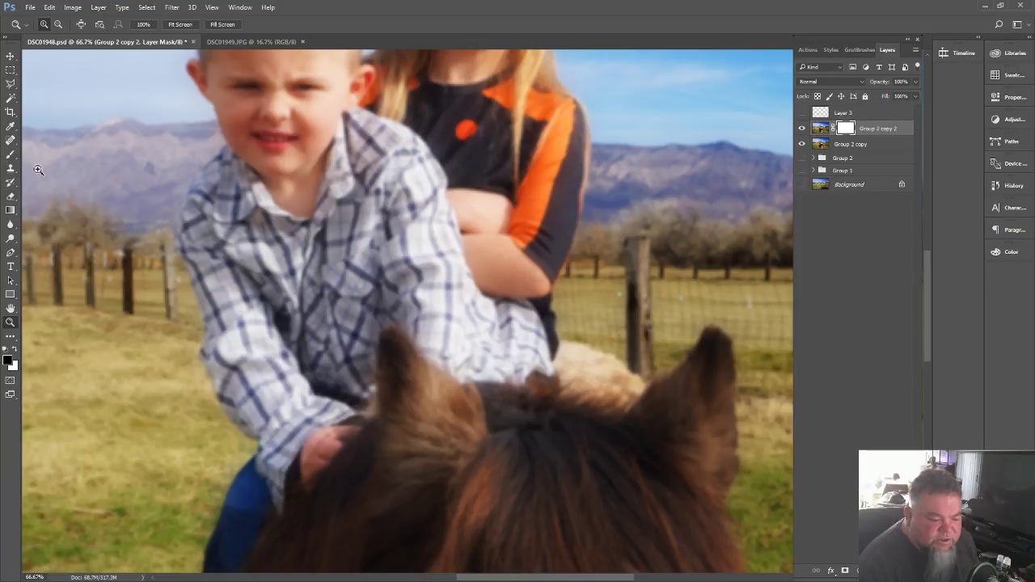
{"action": "left_click", "coordinate": [10, 153]}
{"action": "mouse_move", "coordinate": [234, 190]}
{"action": "left_mouse_down"}
{"action": "mouse_move", "coordinate": [271, 271]}
{"action": "mouse_move", "coordinate": [276, 327]}
{"action": "mouse_move", "coordinate": [324, 397]}
{"action": "mouse_move", "coordinate": [368, 299]}
{"action": "left_mouse_up"}
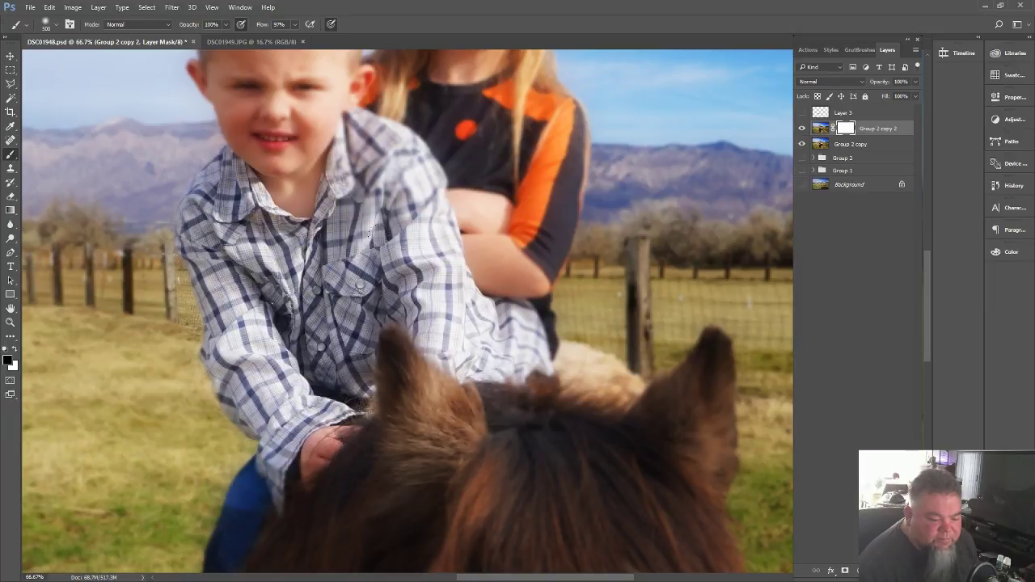
{"action": "scroll", "coordinate": [436, 186], "scroll_direction": "up", "scroll_amount": 3}
{"action": "mouse_move", "coordinate": [435, 199]}
{"action": "left_mouse_down"}
{"action": "mouse_move", "coordinate": [419, 55]}
{"action": "mouse_move", "coordinate": [376, 205]}
{"action": "mouse_move", "coordinate": [227, 158]}
{"action": "left_mouse_up"}
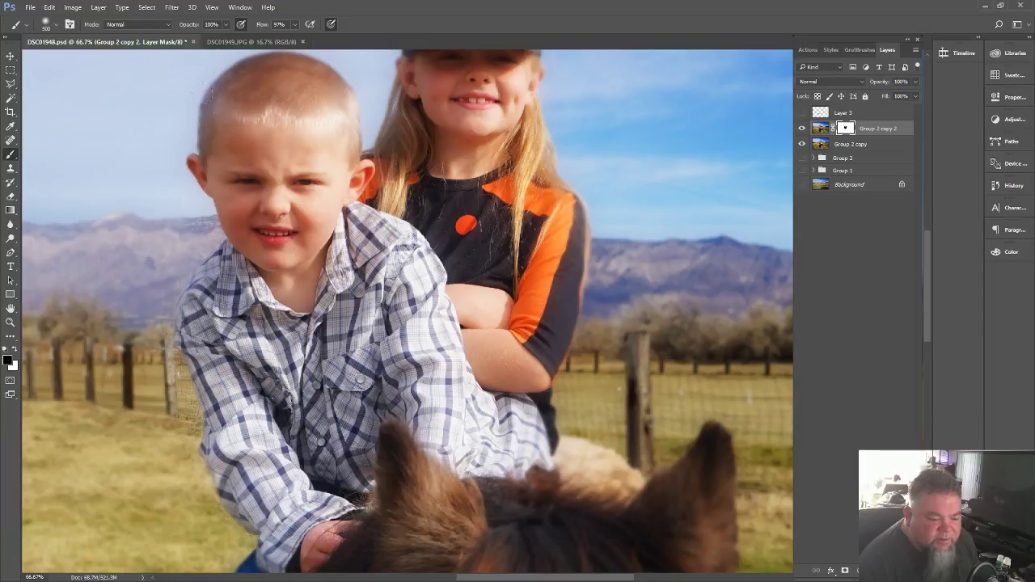
{"action": "scroll", "coordinate": [397, 218], "scroll_direction": "up", "scroll_amount": 2}
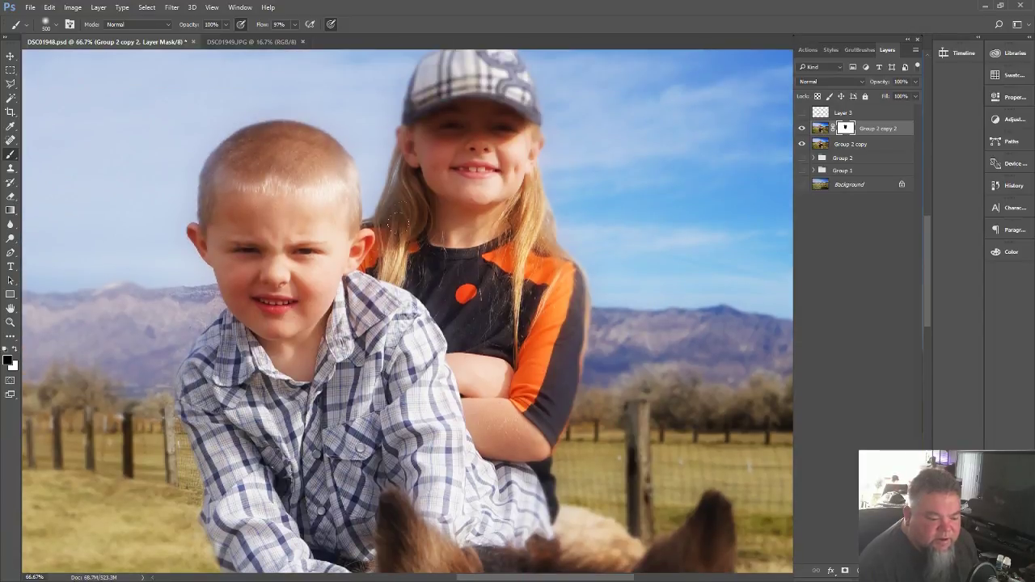
{"action": "left_click_drag", "start_coordinate": [476, 120], "coordinate": [478, 100]}
{"action": "scroll", "coordinate": [410, 119], "scroll_direction": "up", "scroll_amount": 1}
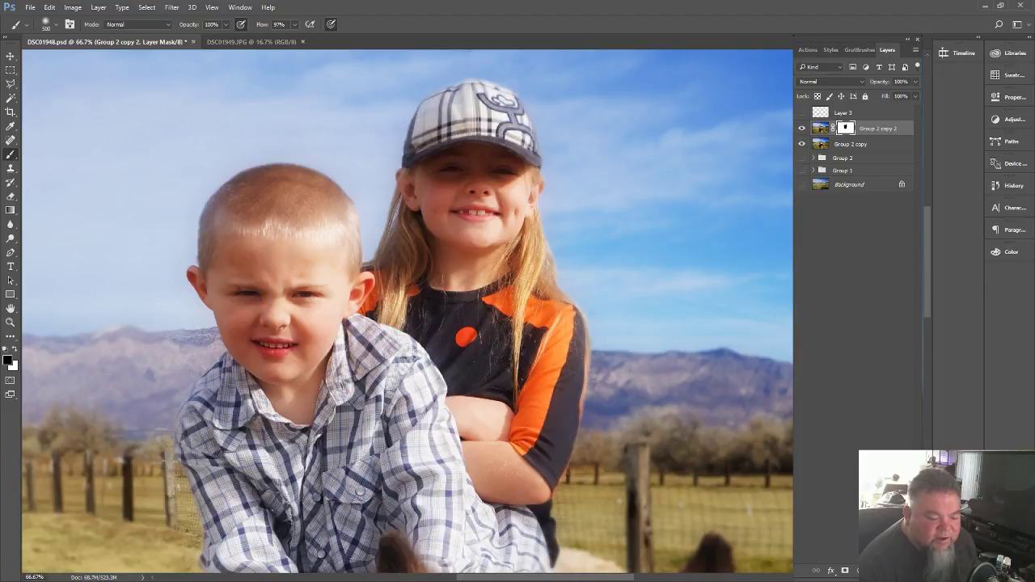
- Paint black on the Group 2 copy 2 mask over the boy's arm and leg and down the horse's head and body
{"action": "scroll", "coordinate": [391, 348], "scroll_direction": "down", "scroll_amount": 4}
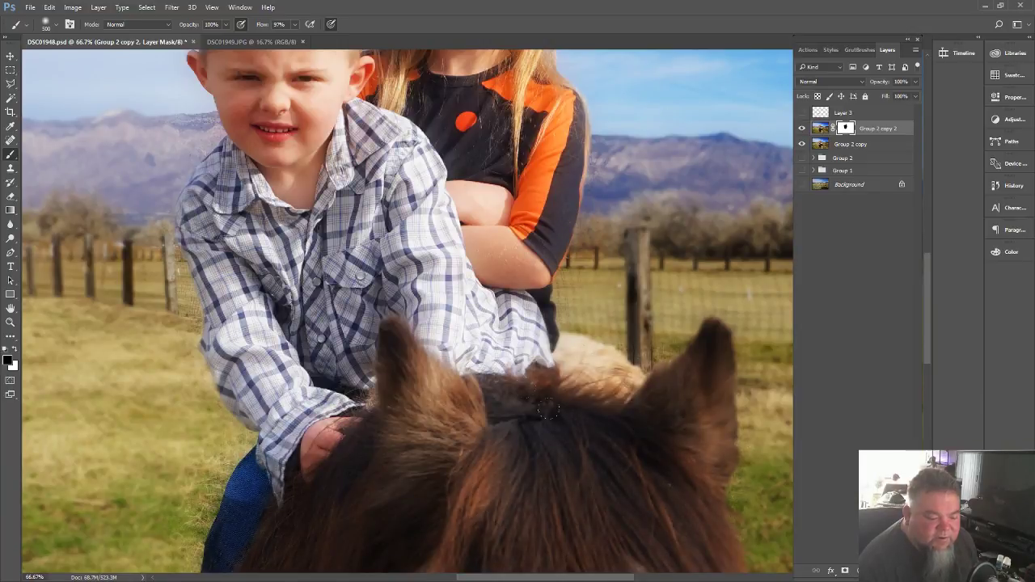
{"action": "scroll", "coordinate": [598, 432], "scroll_direction": "down", "scroll_amount": 5}
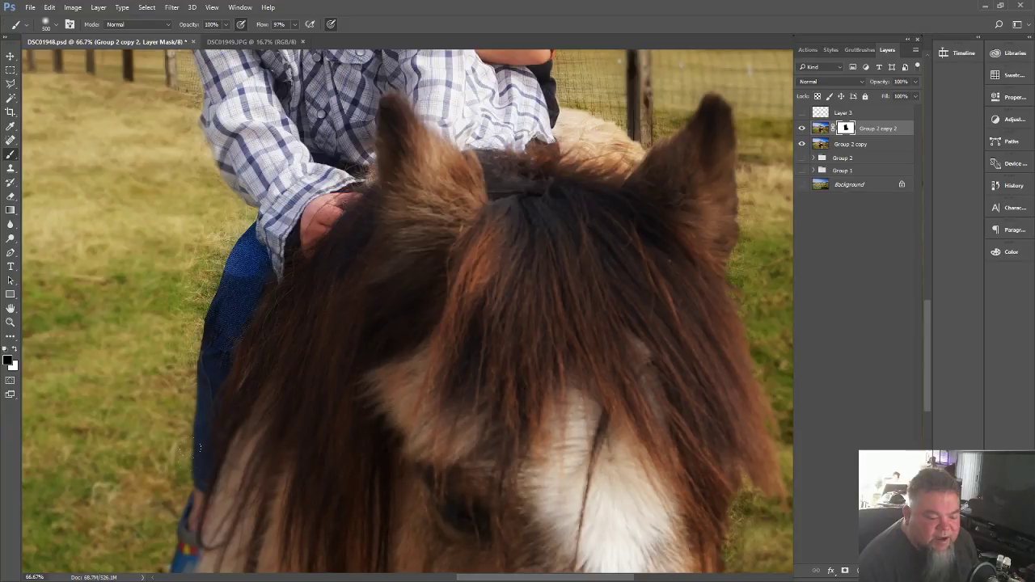
{"action": "scroll", "coordinate": [289, 521], "scroll_direction": "down", "scroll_amount": 4}
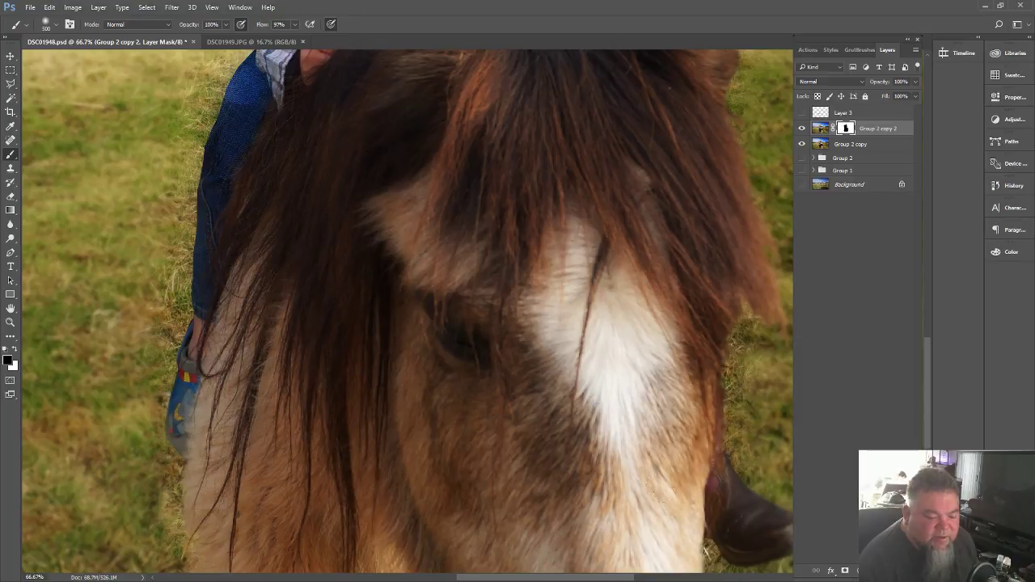
{"action": "scroll", "coordinate": [541, 475], "scroll_direction": "down", "scroll_amount": 4}
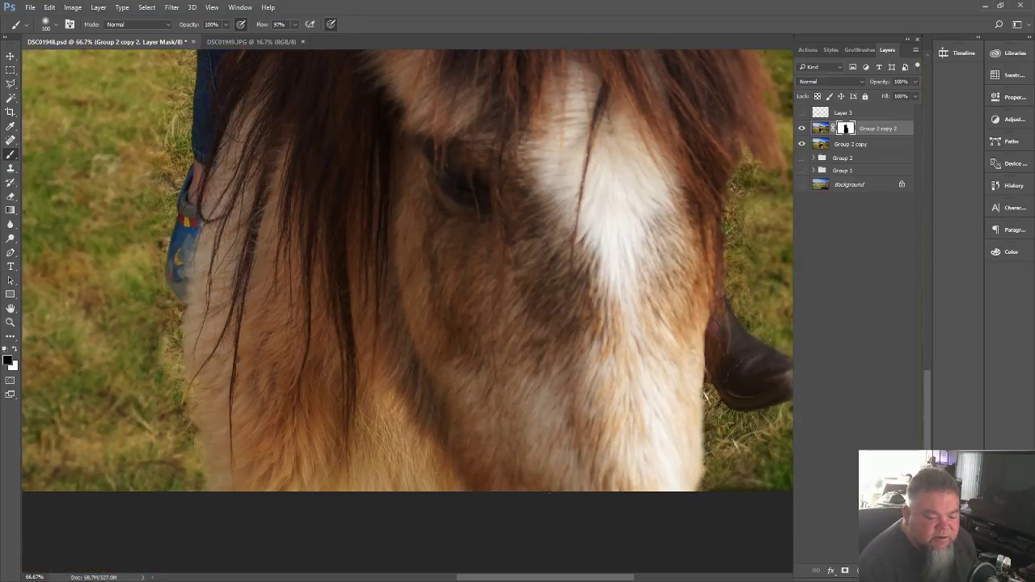
- Review the masked subjects and compare the whole picture with and without the blurred Group 2 copy 2 layer
{"action": "scroll", "coordinate": [406, 400], "scroll_direction": "up", "scroll_amount": 11}
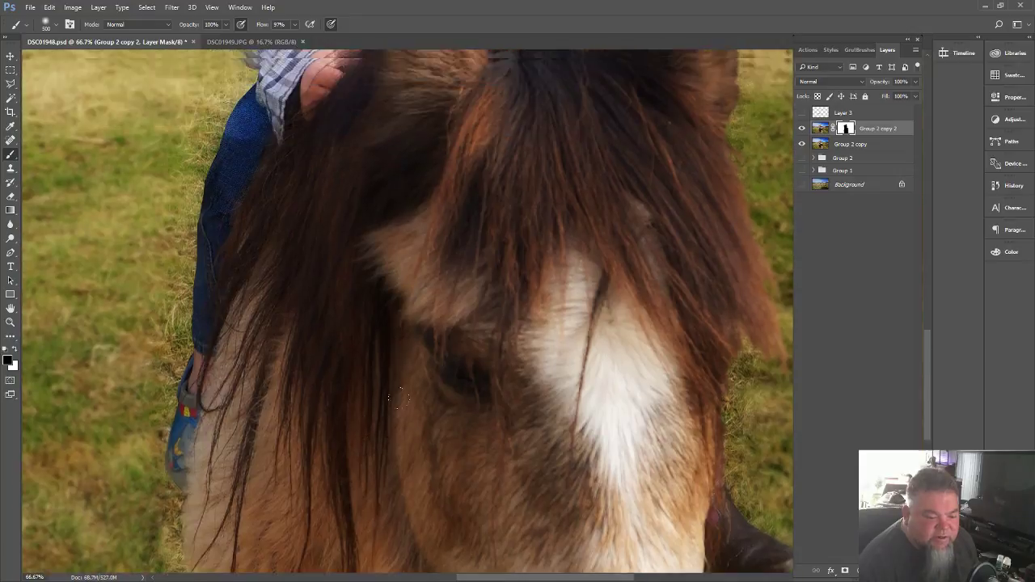
{"action": "scroll", "coordinate": [408, 402], "scroll_direction": "up", "scroll_amount": 6}
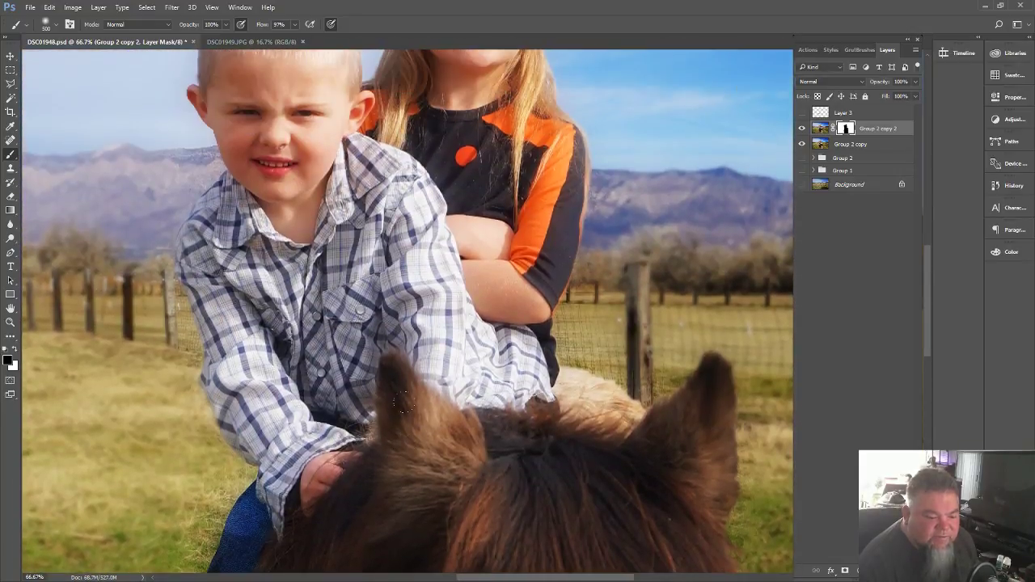
{"action": "scroll", "coordinate": [396, 398], "scroll_direction": "up", "scroll_amount": 3}
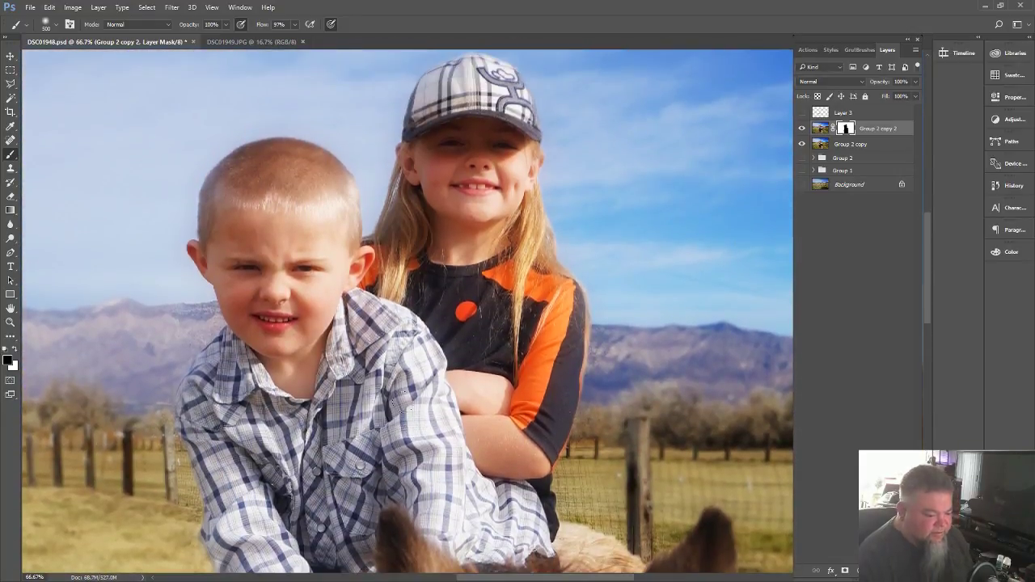
{"action": "key", "text": "ctrl+minus"}
{"action": "key", "text": "ctrl+minus"}
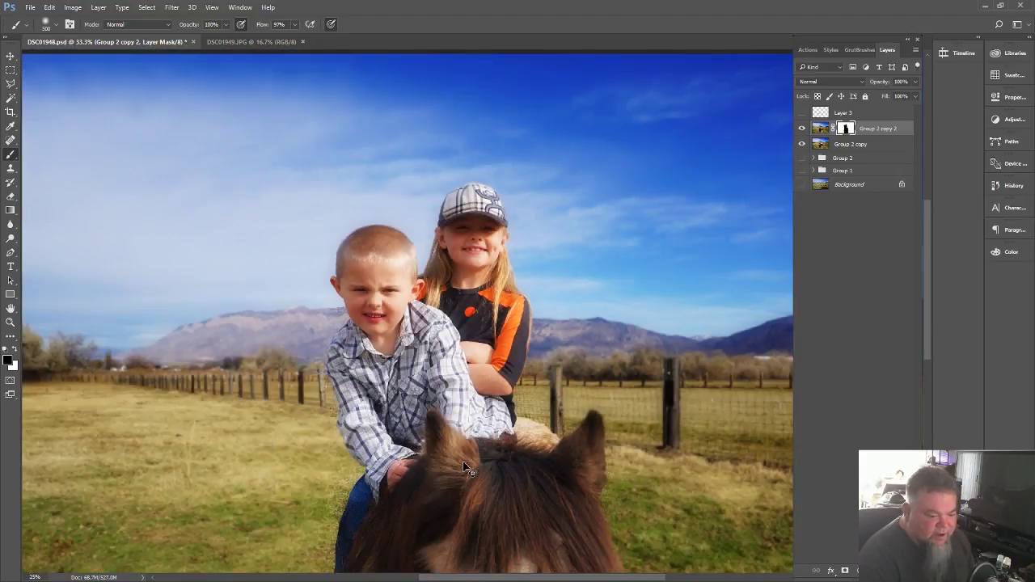
{"action": "key", "text": "ctrl+minus"}
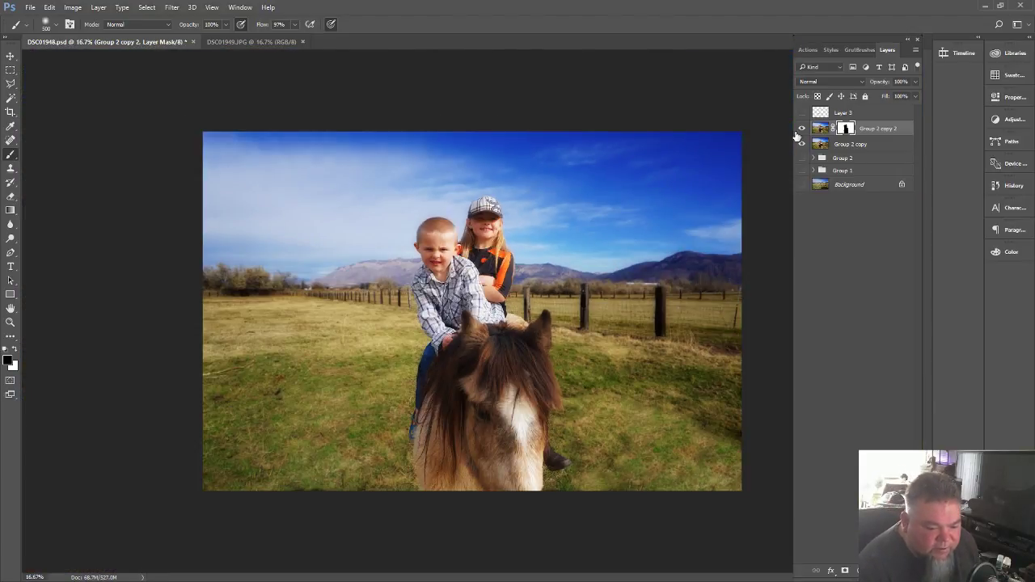
{"action": "left_click", "coordinate": [803, 129]}
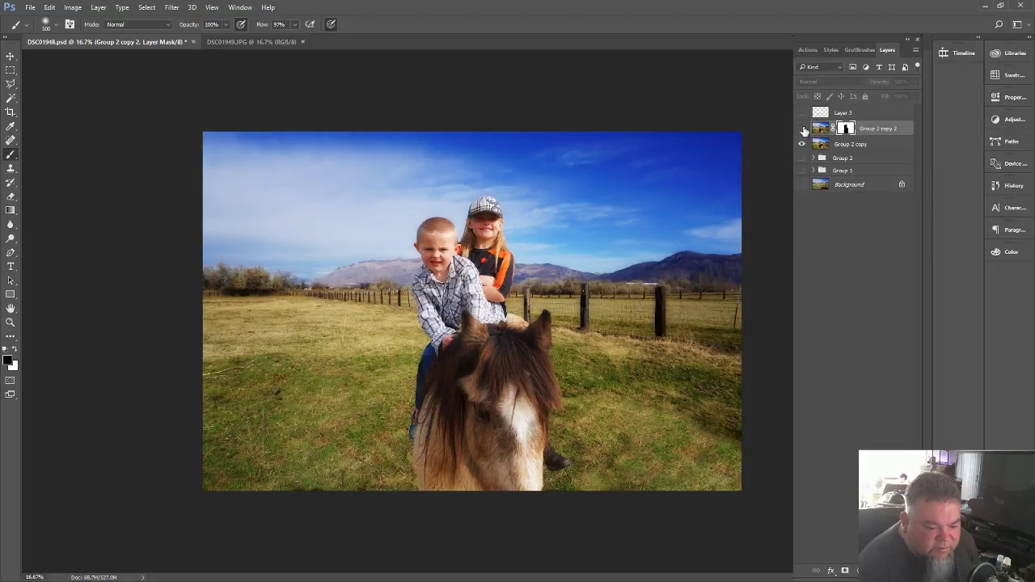
{"action": "left_click", "coordinate": [803, 130]}
{"action": "left_click", "coordinate": [803, 129]}
{"action": "left_click", "coordinate": [814, 145]}
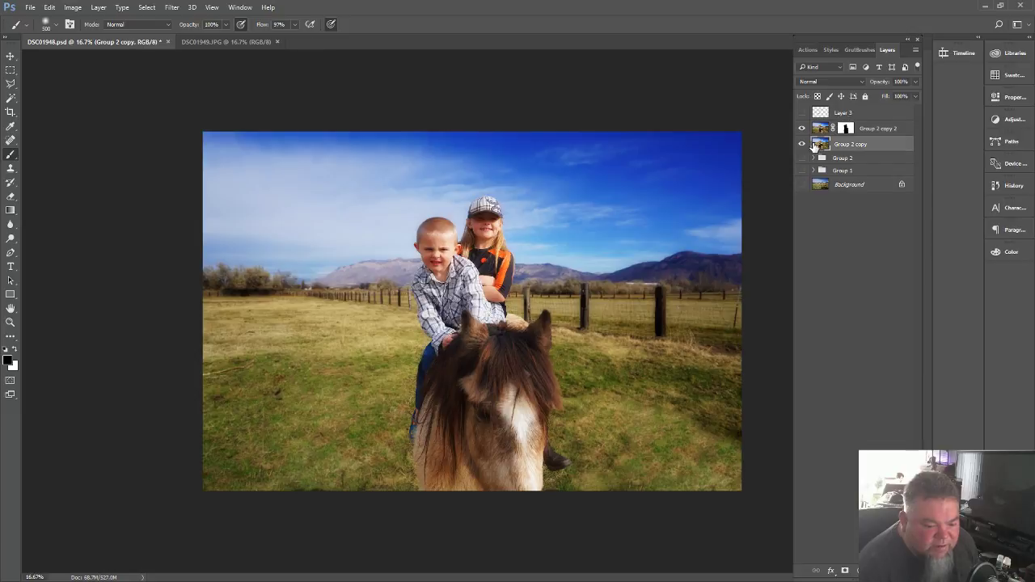
{"action": "left_click", "coordinate": [820, 130]}
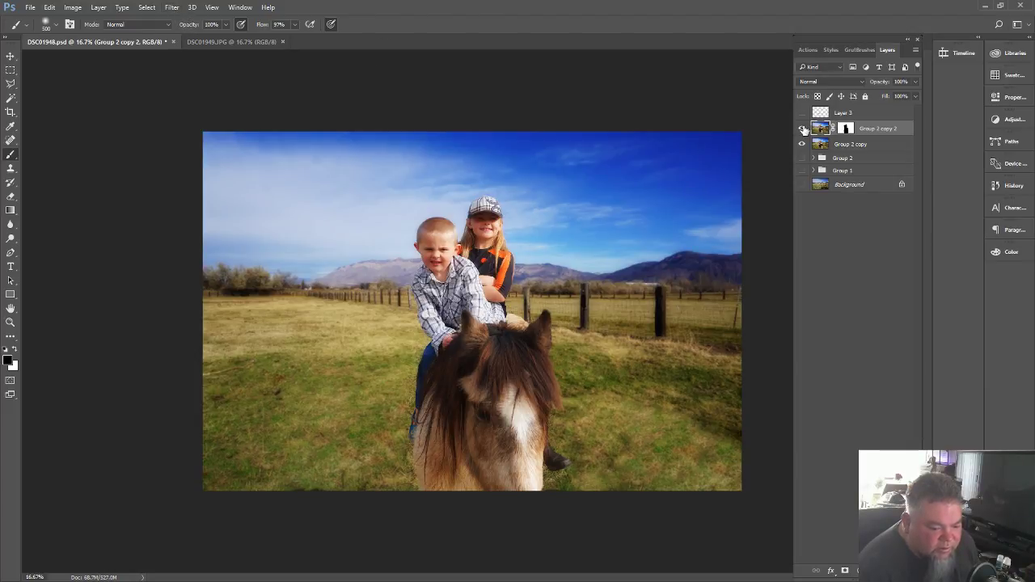
{"action": "left_click", "coordinate": [801, 129]}
{"action": "left_click", "coordinate": [801, 129]}
{"action": "left_click", "coordinate": [801, 129]}
{"action": "left_click", "coordinate": [801, 129]}
{"action": "left_click", "coordinate": [801, 128]}
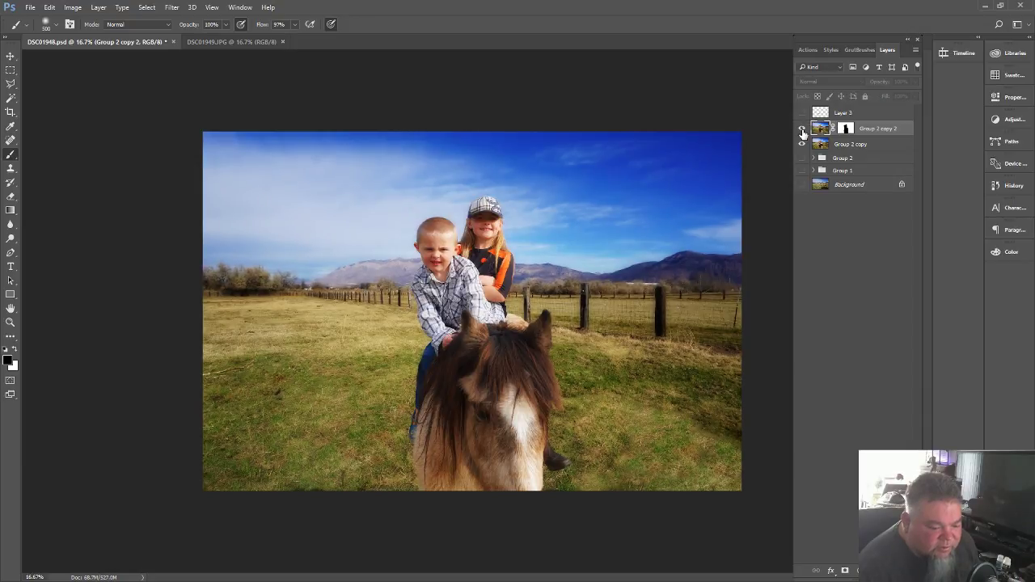
{"action": "left_click", "coordinate": [802, 131]}
{"action": "left_click", "coordinate": [802, 130]}
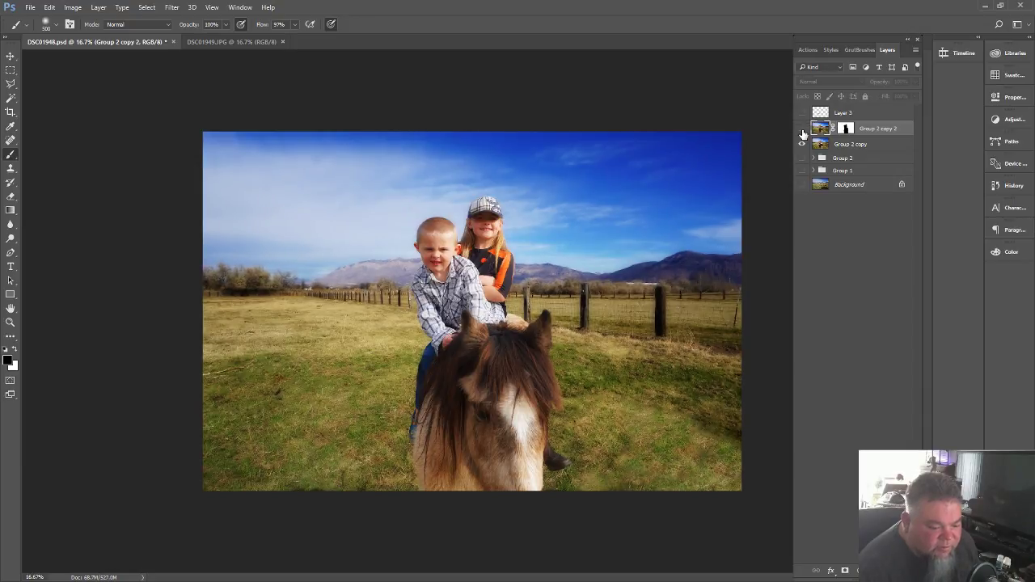
- Compare the grass and fence beside the horse up close with the blurred layer hidden and shown
{"action": "left_click", "coordinate": [10, 322]}
{"action": "left_click", "coordinate": [672, 434]}
{"action": "left_click", "coordinate": [617, 427]}
{"action": "left_click", "coordinate": [617, 427]}
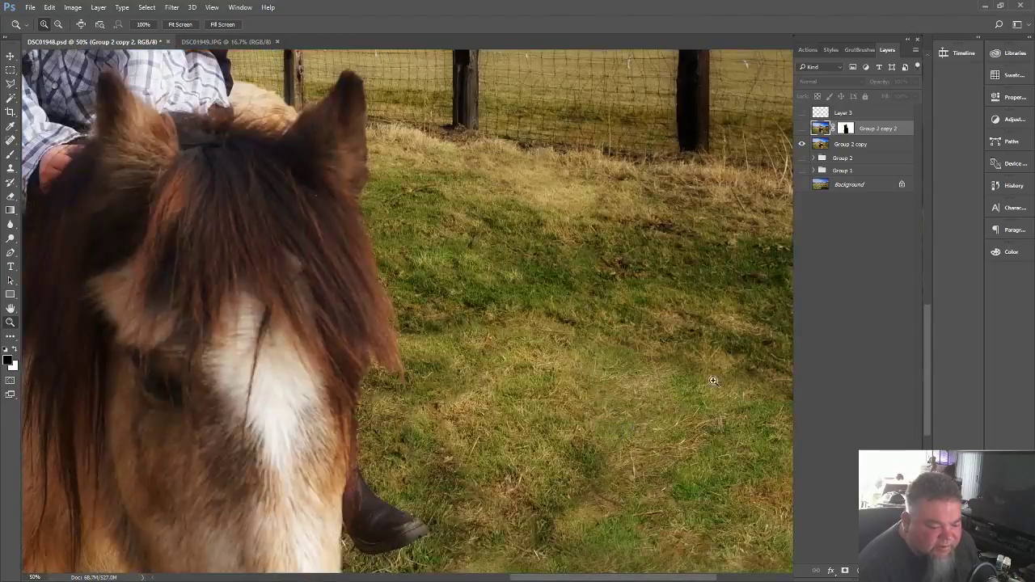
{"action": "left_click", "coordinate": [803, 129]}
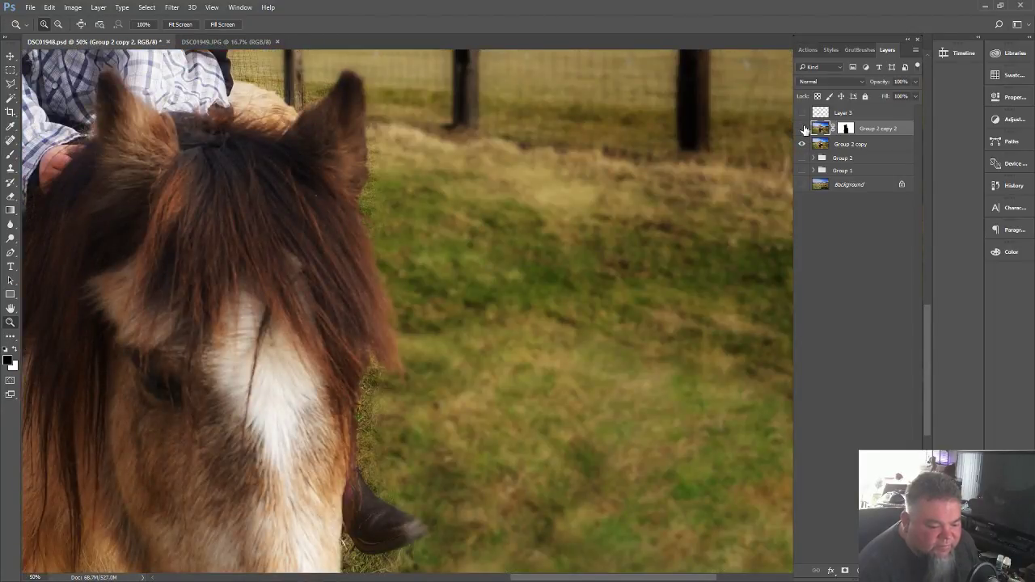
{"action": "left_click", "coordinate": [802, 129]}
{"action": "left_click", "coordinate": [802, 130]}
{"action": "left_click", "coordinate": [802, 130]}
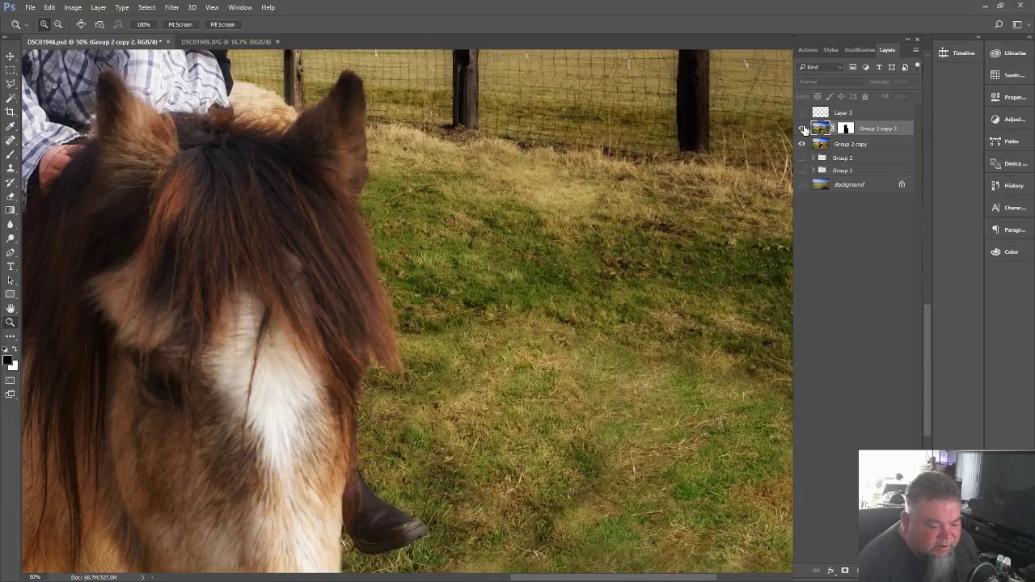
{"action": "left_click", "coordinate": [802, 130]}
{"action": "left_click", "coordinate": [802, 127]}
{"action": "left_click", "coordinate": [803, 128]}
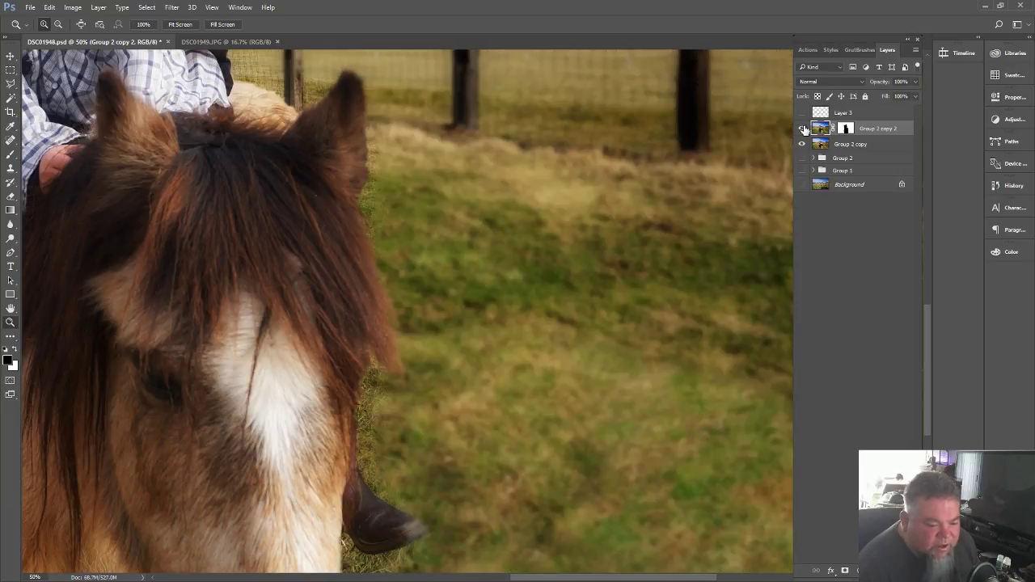
- Examine the two children against the blurred mountains, sky and fence, ending on the whole picture
{"action": "scroll", "coordinate": [698, 296], "scroll_direction": "up", "scroll_amount": 3}
{"action": "scroll", "coordinate": [701, 299], "scroll_direction": "up", "scroll_amount": 5}
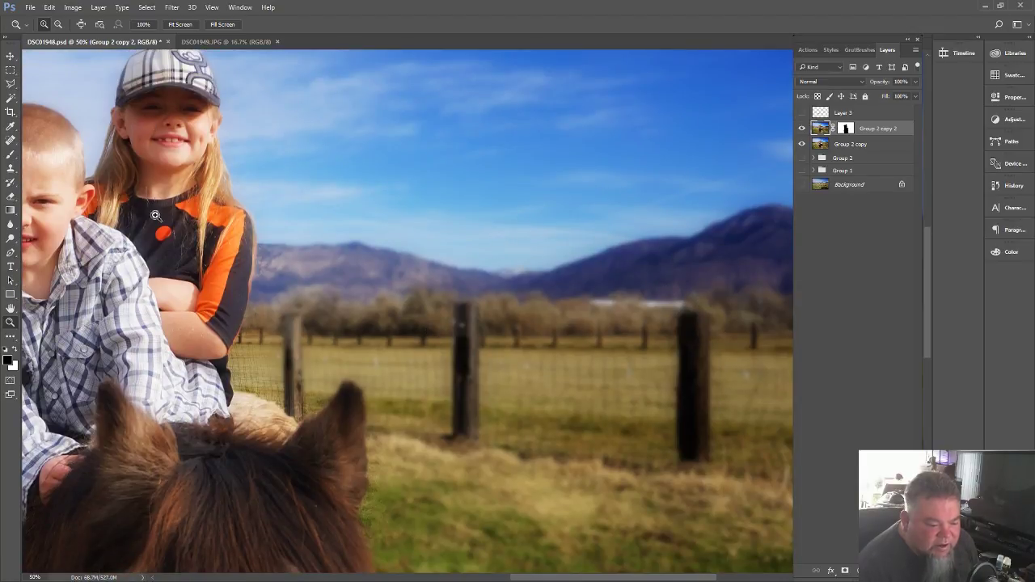
{"action": "left_click_drag", "start_coordinate": [559, 574], "coordinate": [472, 571]}
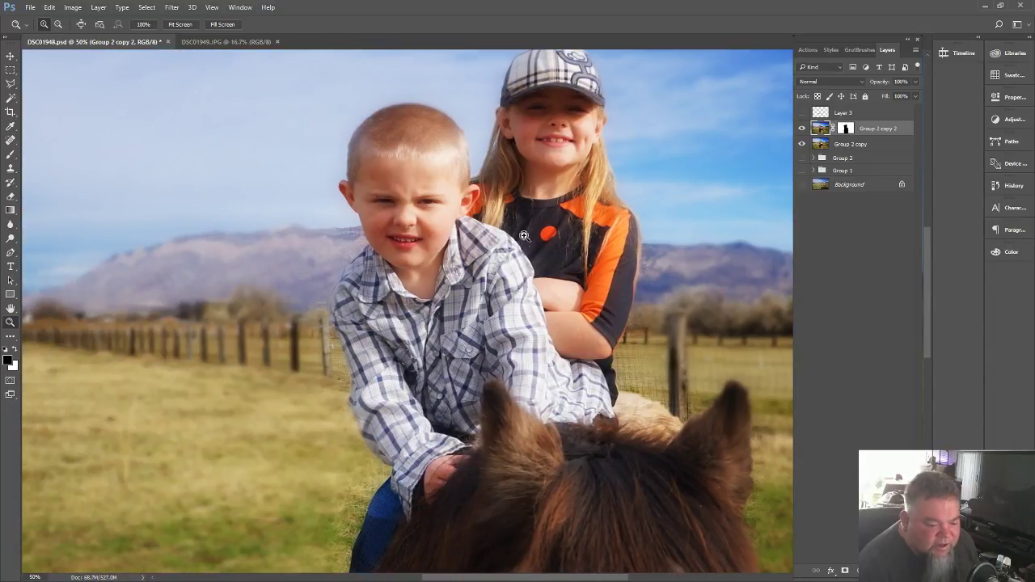
{"action": "scroll", "coordinate": [538, 334], "scroll_direction": "up", "scroll_amount": 2}
{"action": "scroll", "coordinate": [537, 334], "scroll_direction": "up", "scroll_amount": 2}
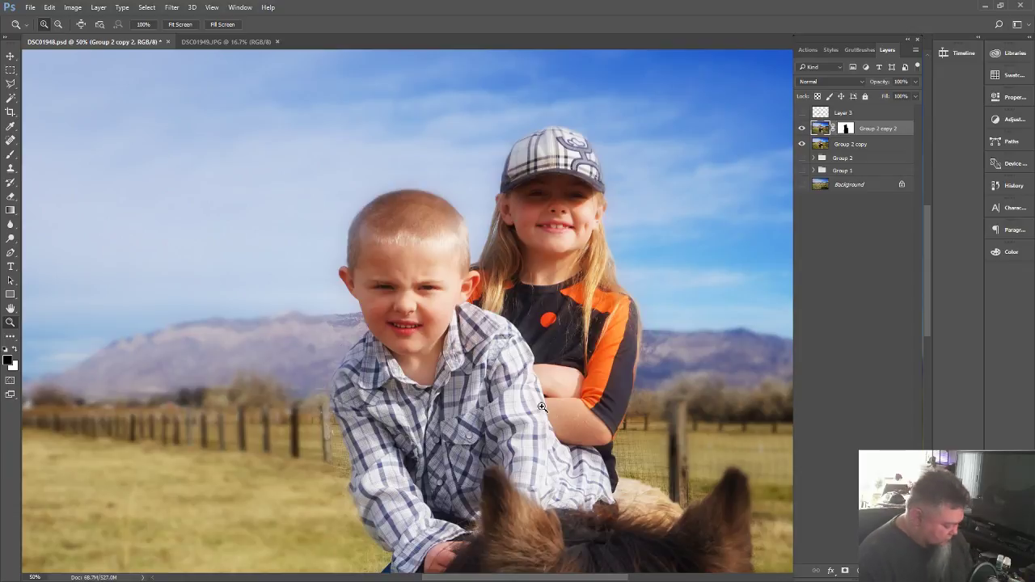
{"action": "key", "text": "ctrl+minus"}
{"action": "key", "text": "ctrl+minus"}
{"action": "key", "text": "ctrl+minus"}
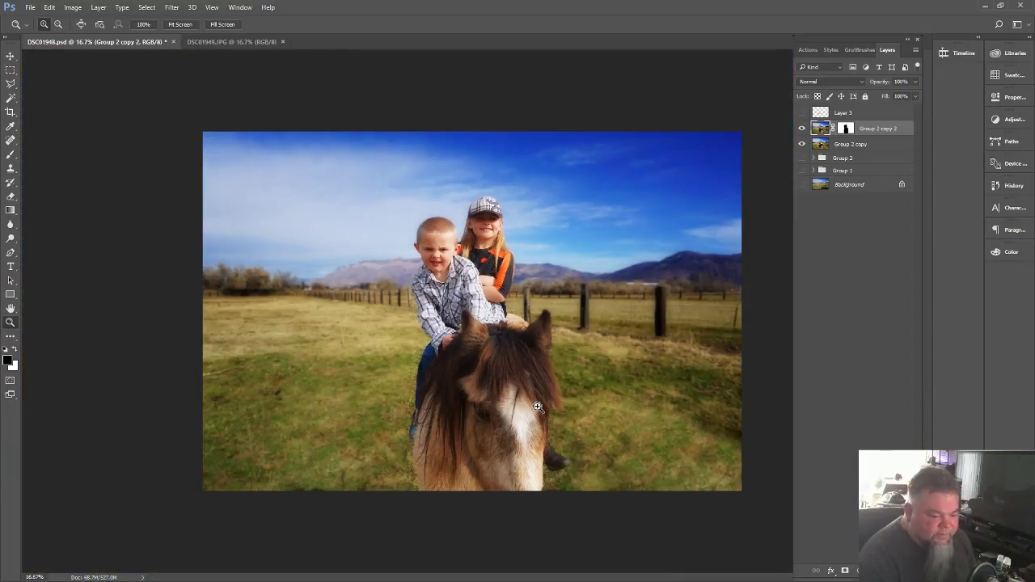
- Rename the Group 2 copy 2 layer as "blurred" and save the DSC01948.psd document
{"action": "double_click", "coordinate": [880, 129]}
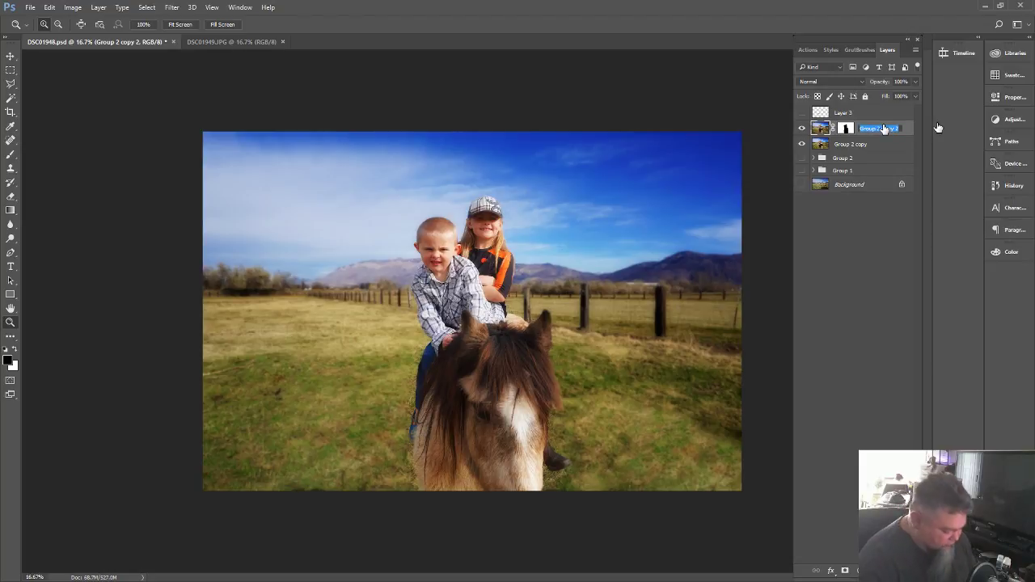
{"action": "type", "text": "blur"}
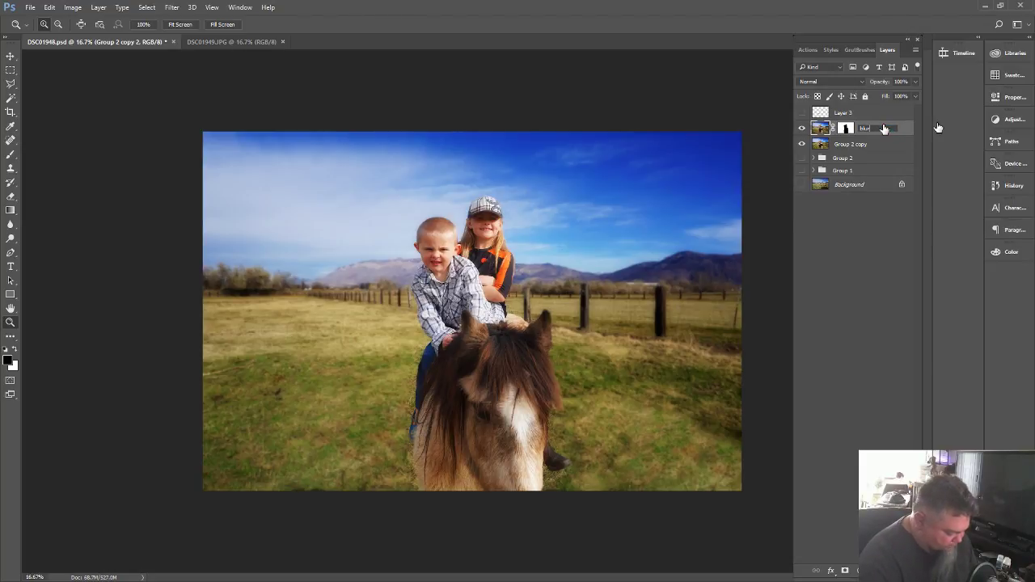
{"action": "type", "text": "red"}
{"action": "key", "text": "Return"}
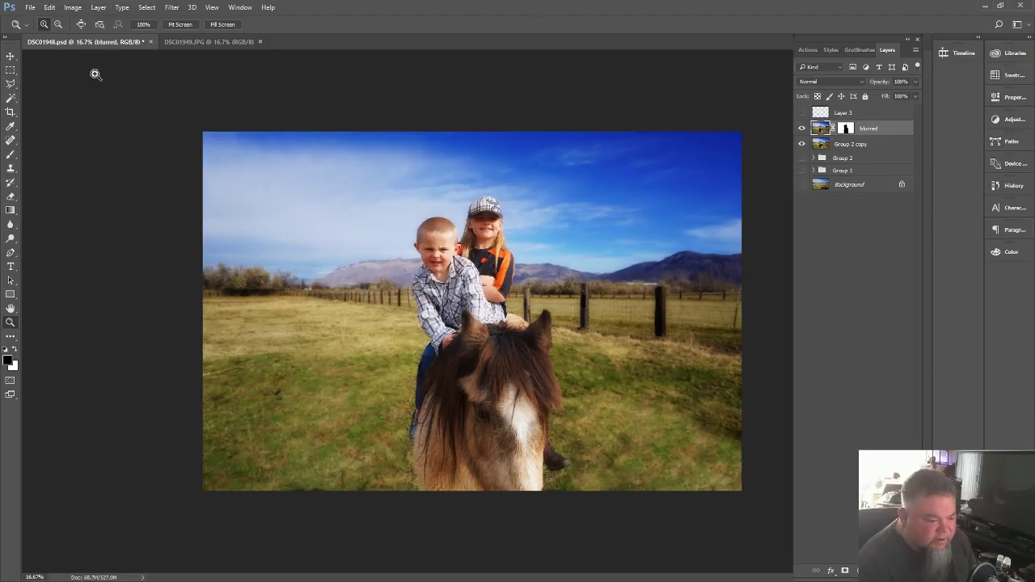
{"action": "key", "text": "ctrl+s"}
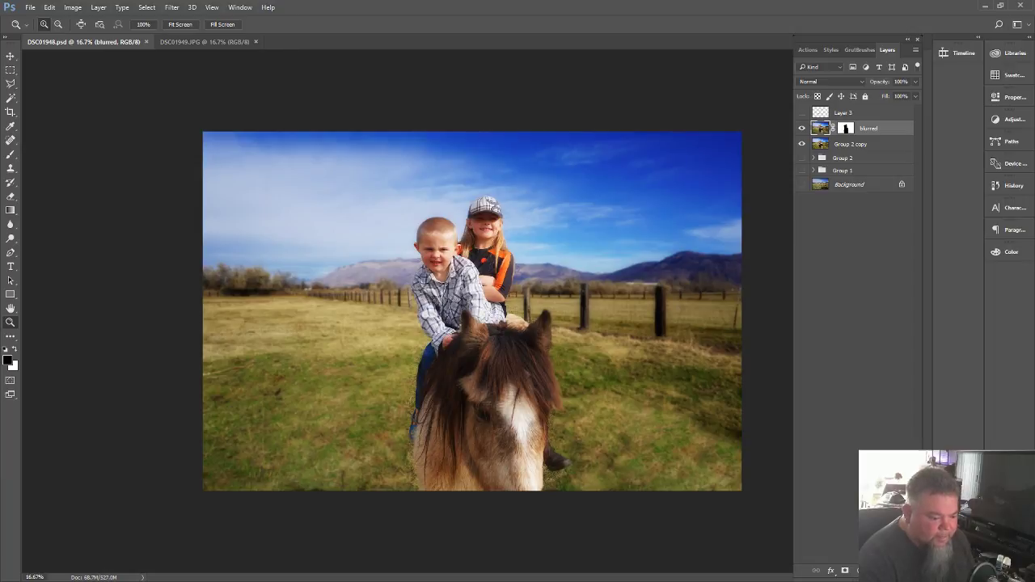
{"action": "key", "text": "Return"}
{"action": "key", "text": "Return"}
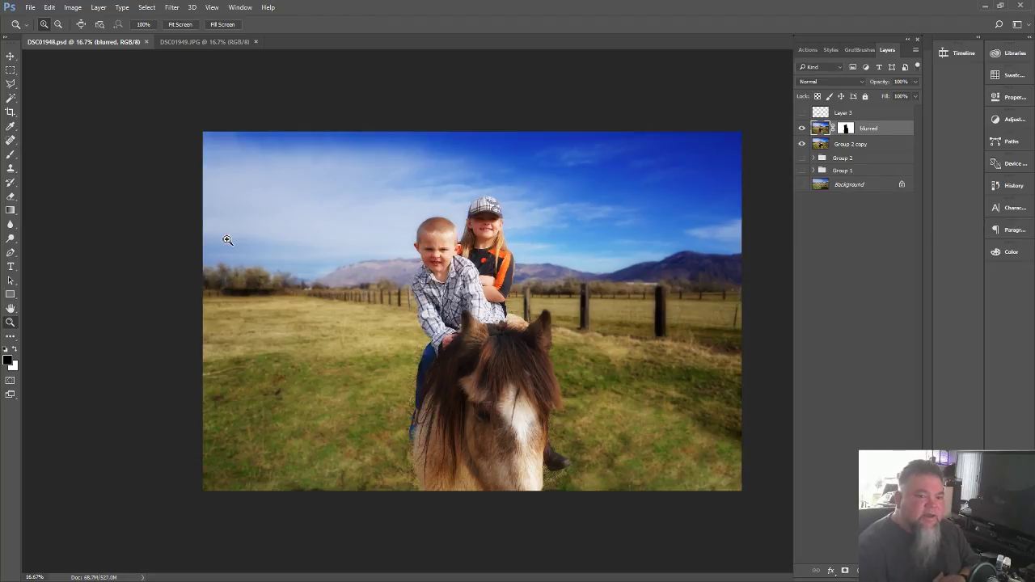
- Group the blurred layer together with the Group 2 copy layer
{"action": "left_click", "coordinate": [822, 146]}
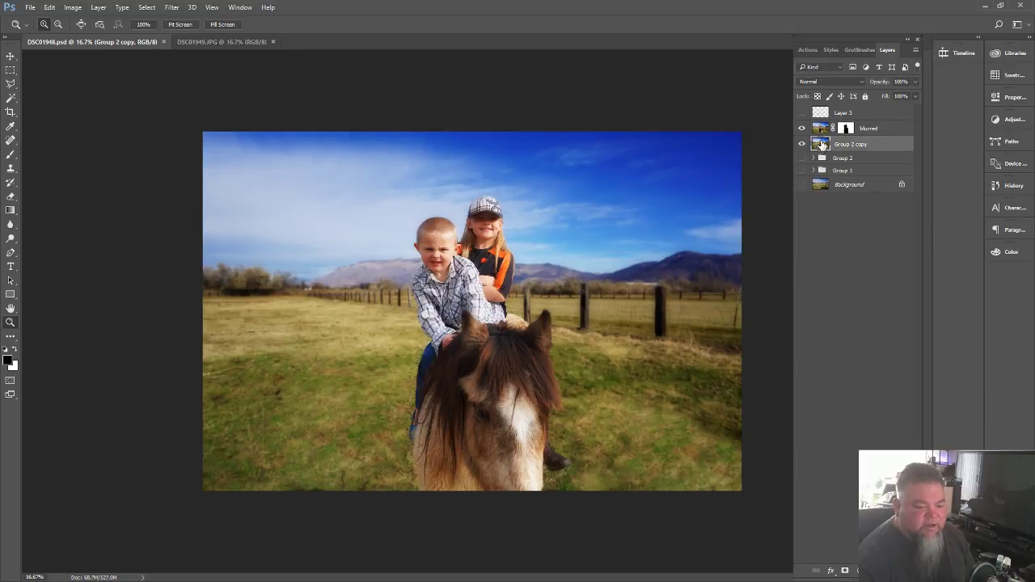
{"action": "left_click", "coordinate": [825, 132], "text": "shift"}
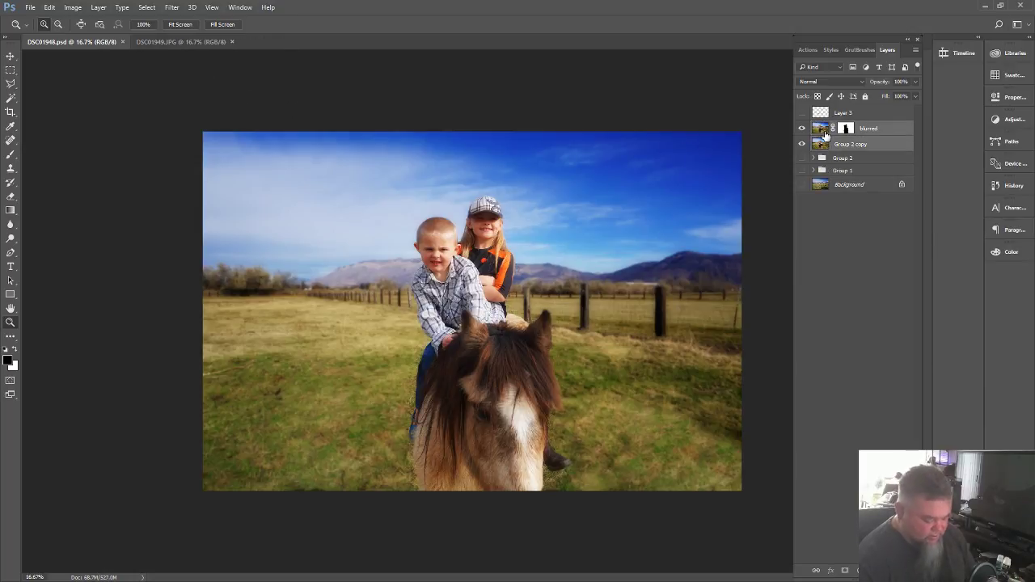
{"action": "key", "text": "ctrl+g"}
- Compare the finished group with the original Background layer and the source photo DSC01949.JPG
{"action": "left_click", "coordinate": [801, 127]}
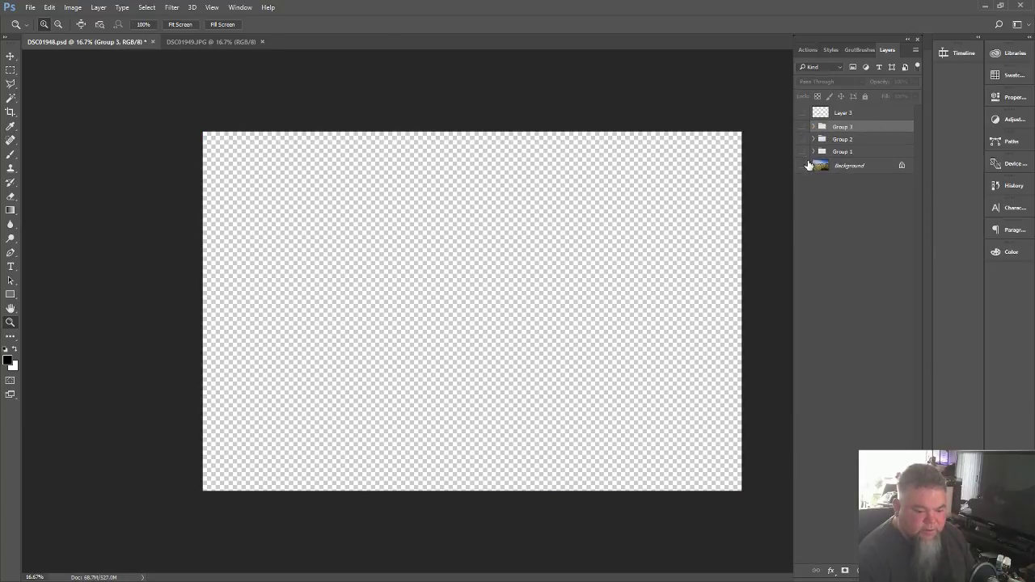
{"action": "left_click", "coordinate": [802, 165]}
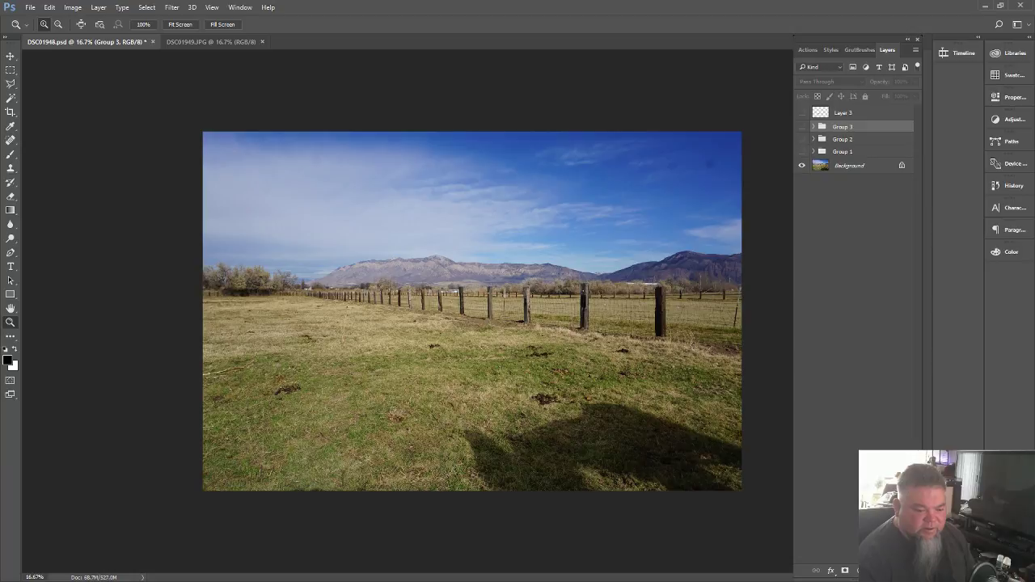
{"action": "left_click", "coordinate": [203, 42]}
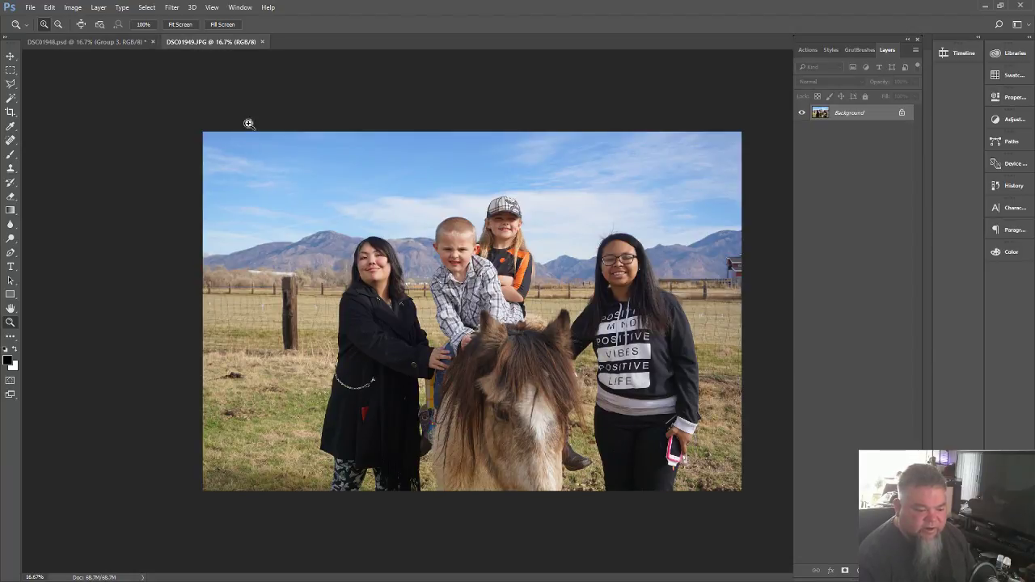
{"action": "left_click", "coordinate": [137, 46]}
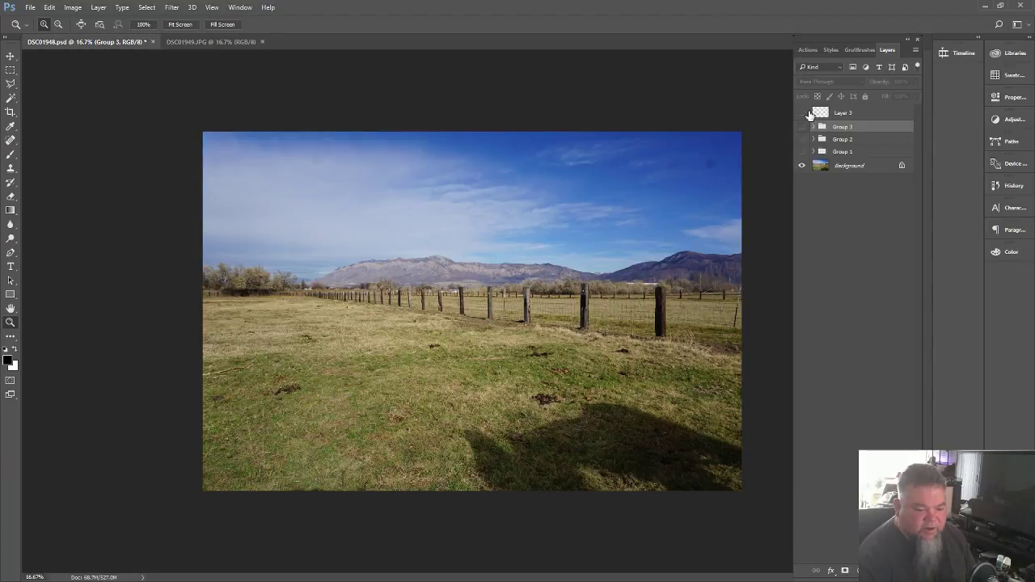
{"action": "left_click", "coordinate": [802, 127]}
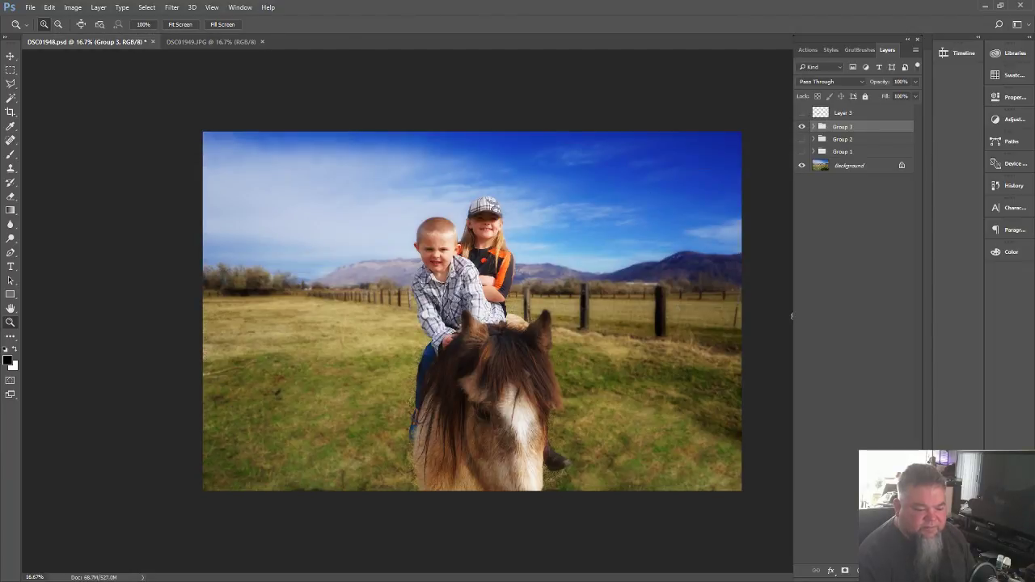